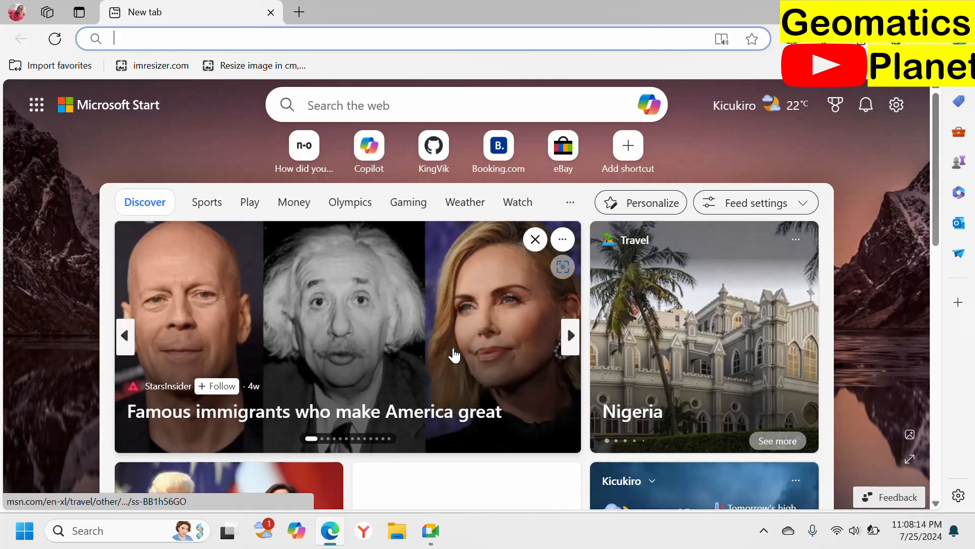
# Step: Search the web for bbbike and open the BBBike extracts site, dismissing its welcome message
pyautogui.write('b')
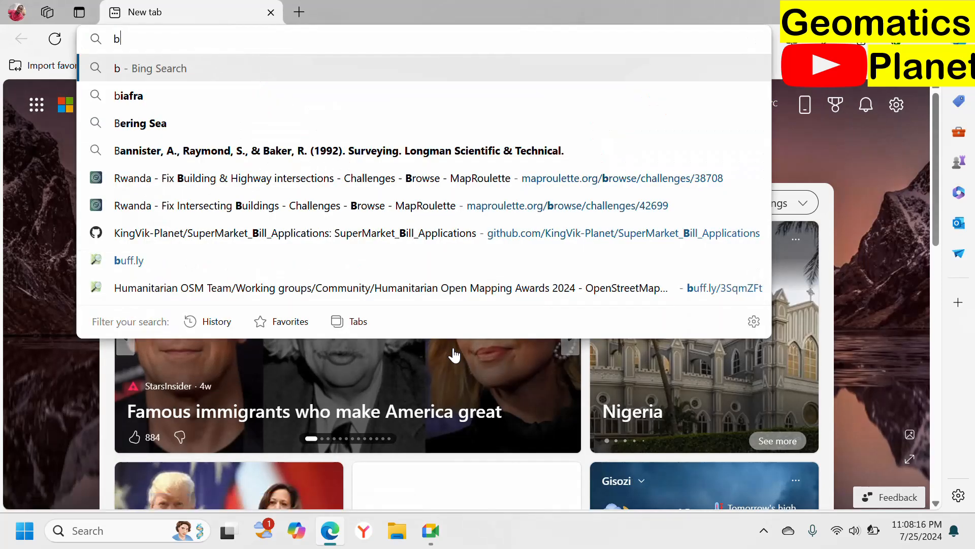
pyautogui.write('bbik')
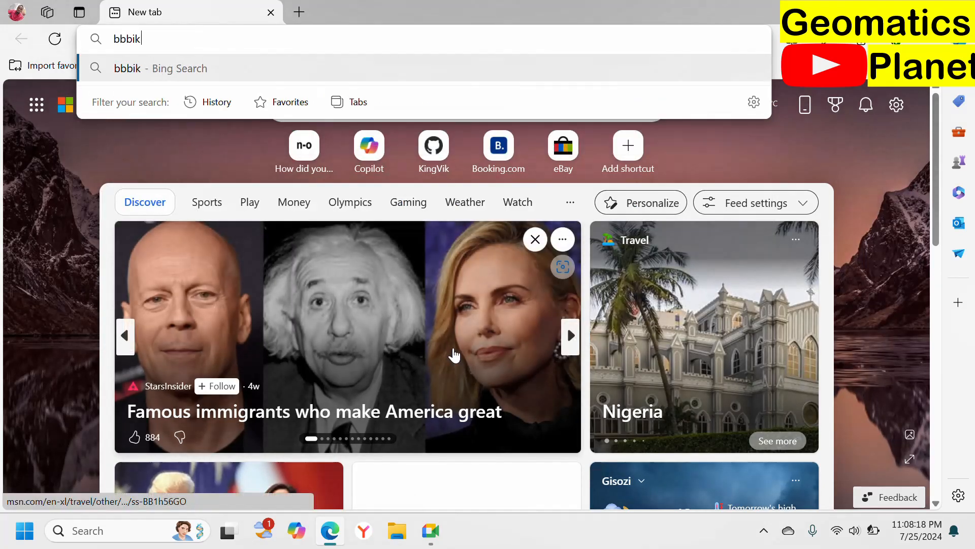
pyautogui.write('e')
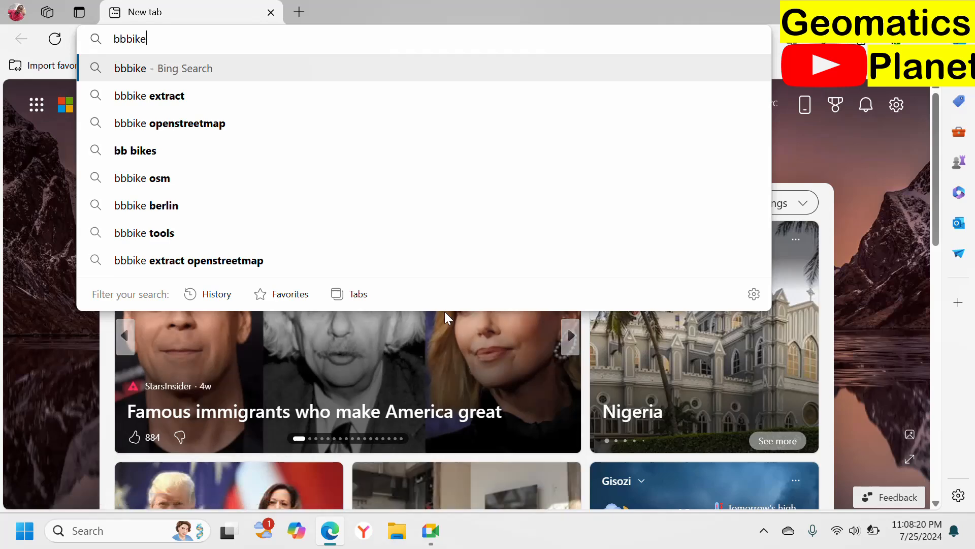
pyautogui.press('Return')
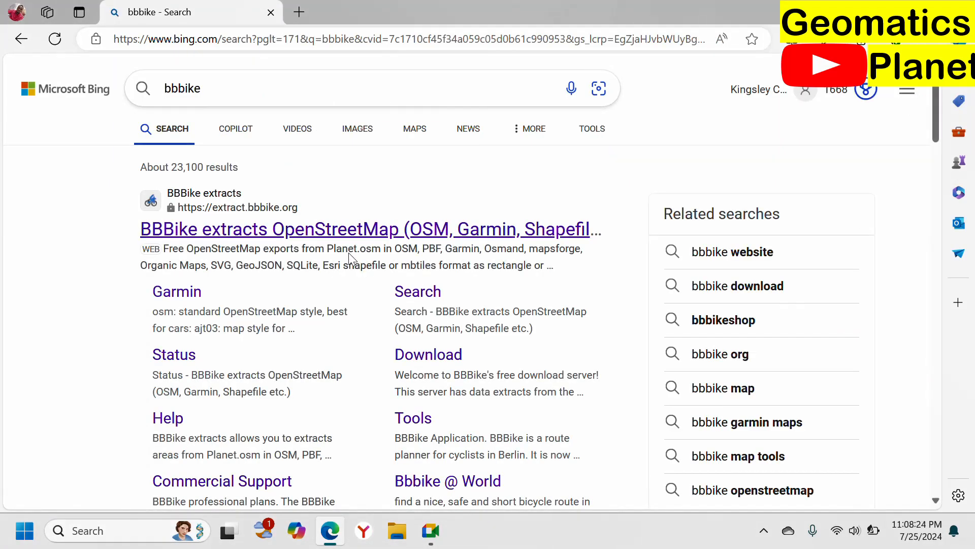
pyautogui.click(337, 231)
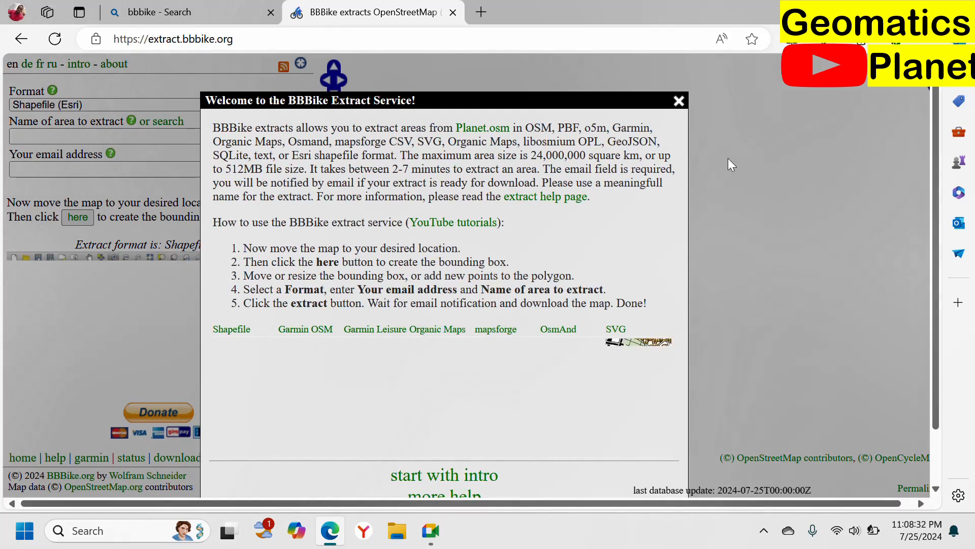
pyautogui.click(684, 100)
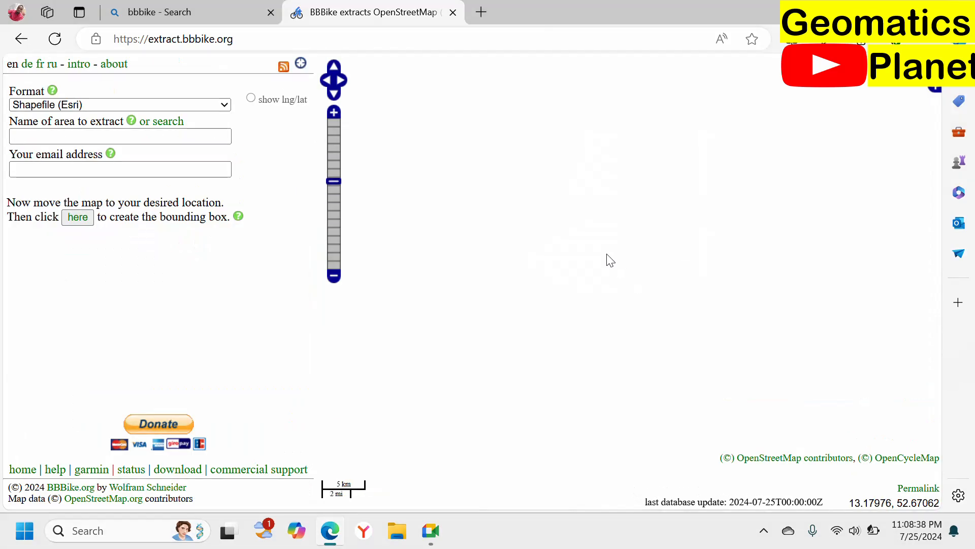
# Step: Examine the available base layers, the extract format options and the corner longitude/latitude fields, leaving the format as Shapefile (Esri)
pyautogui.scroll(-2, 614, 249)
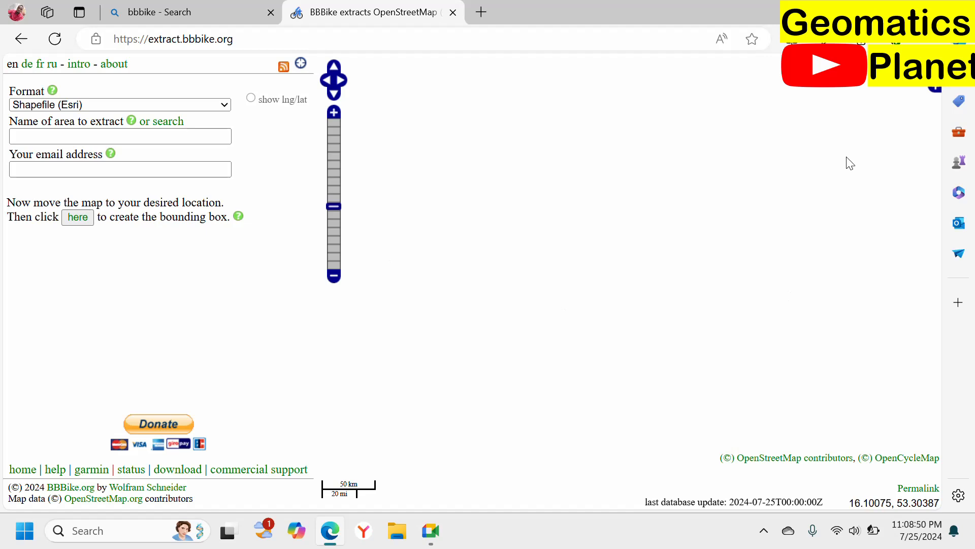
pyautogui.click(936, 90)
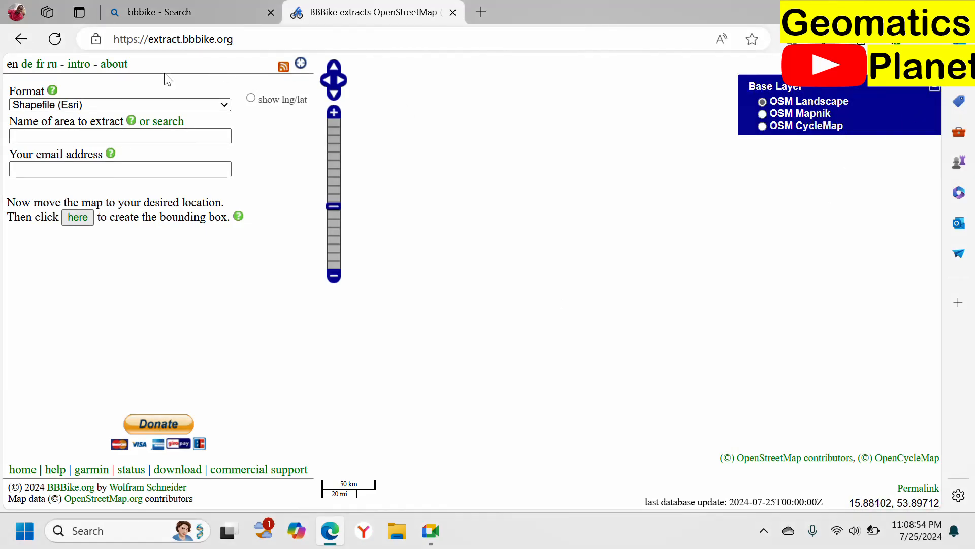
pyautogui.click(140, 105)
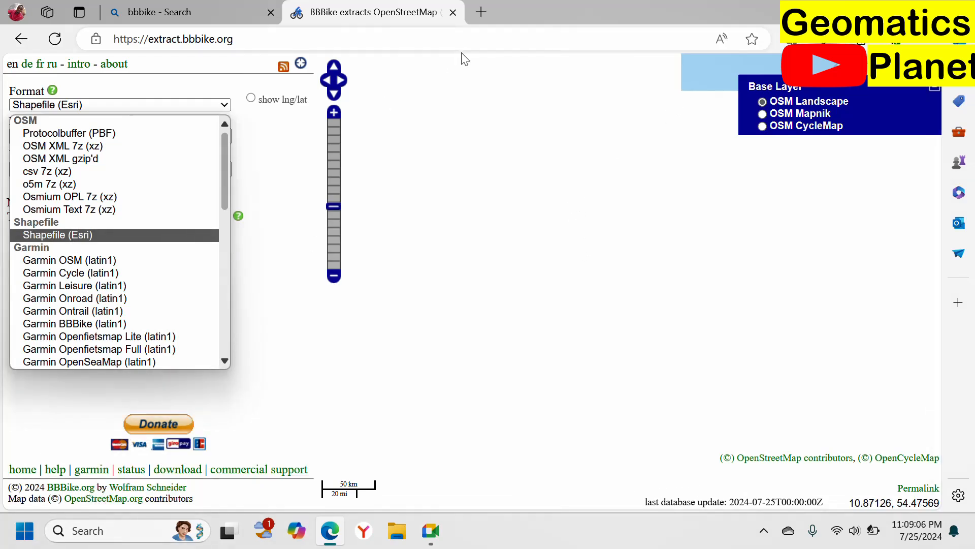
pyautogui.click(467, 94)
pyautogui.click(252, 99)
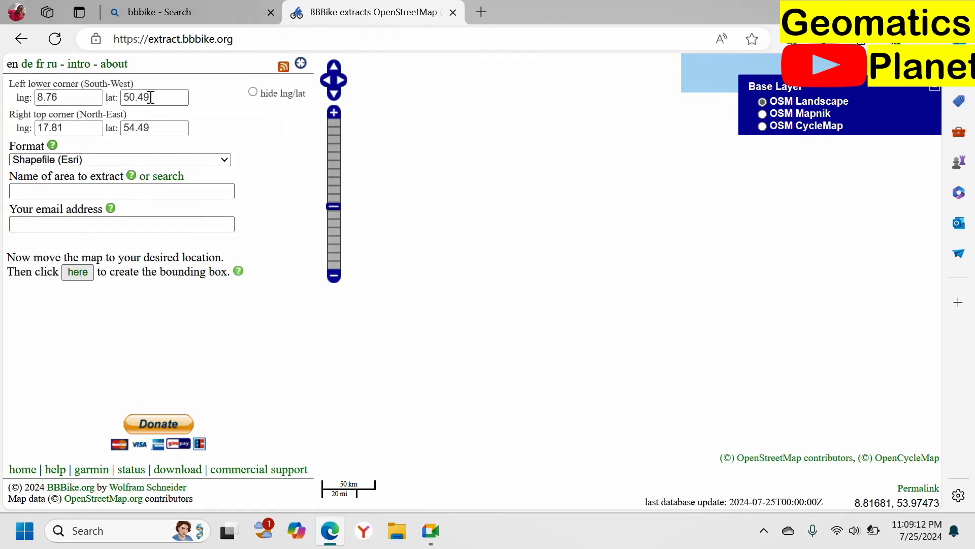
pyautogui.click(285, 93)
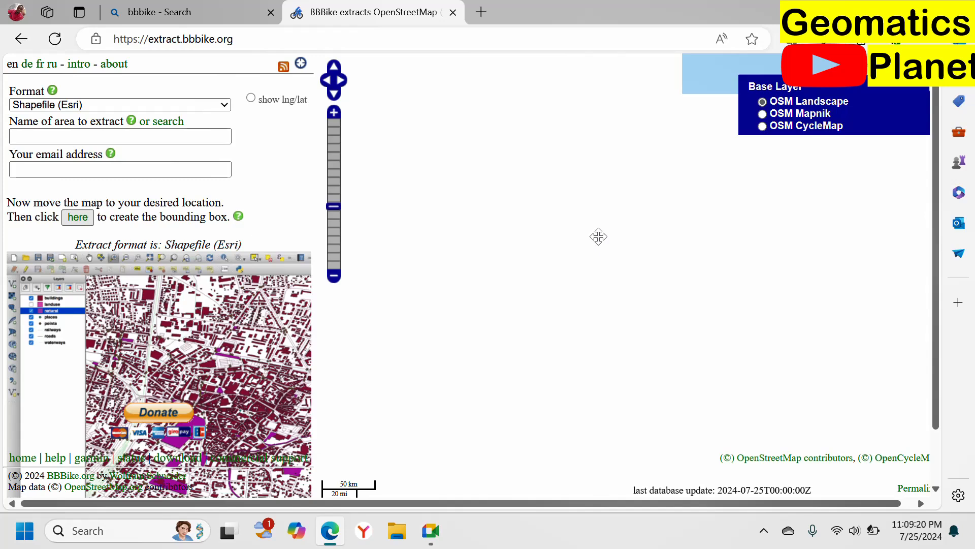
pyautogui.scroll(-2, 636, 246)
pyautogui.scroll(3, 638, 239)
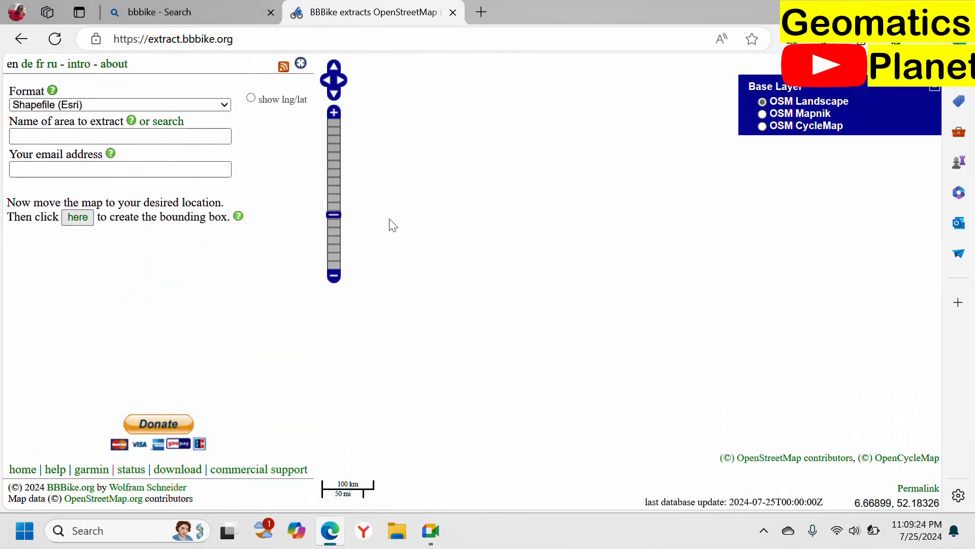
pyautogui.click(334, 275)
pyautogui.click(334, 276)
pyautogui.click(341, 277)
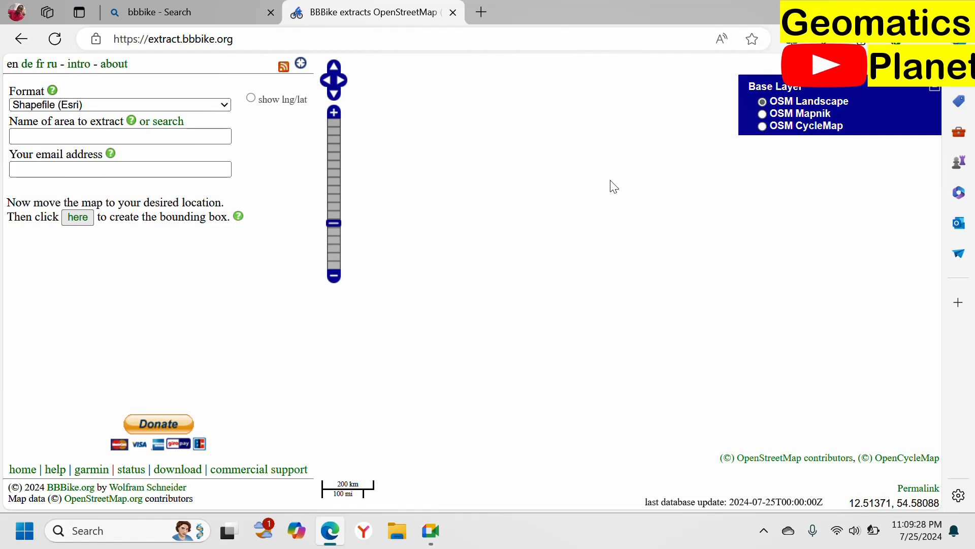
pyautogui.scroll(-3, 733, 330)
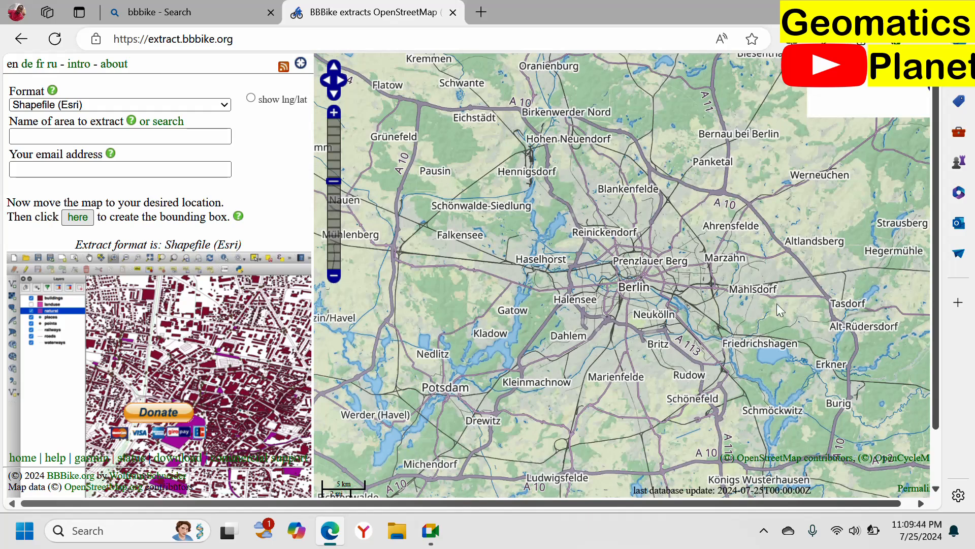
# Step: Zoom the map out from Berlin until the whole world is in view
pyautogui.scroll(-3, 655, 246)
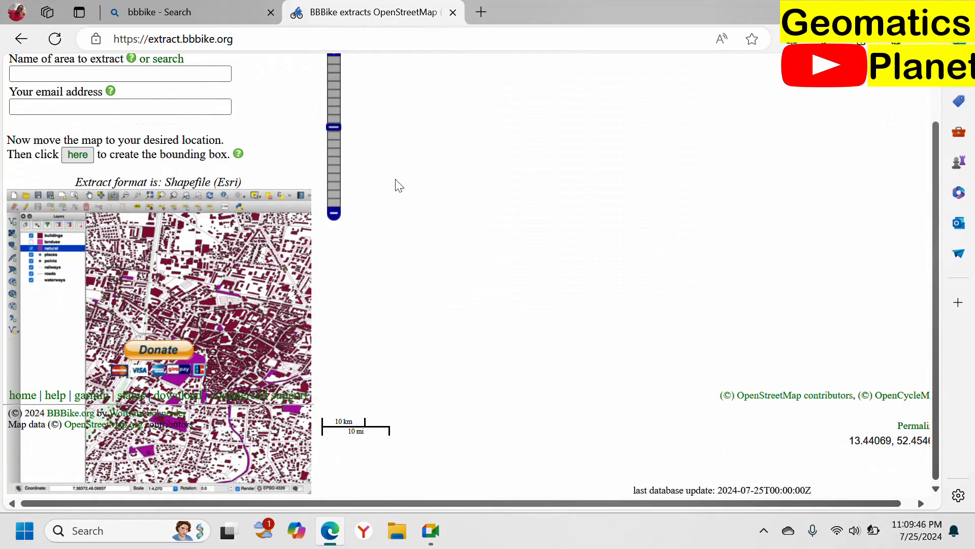
pyautogui.click(334, 214)
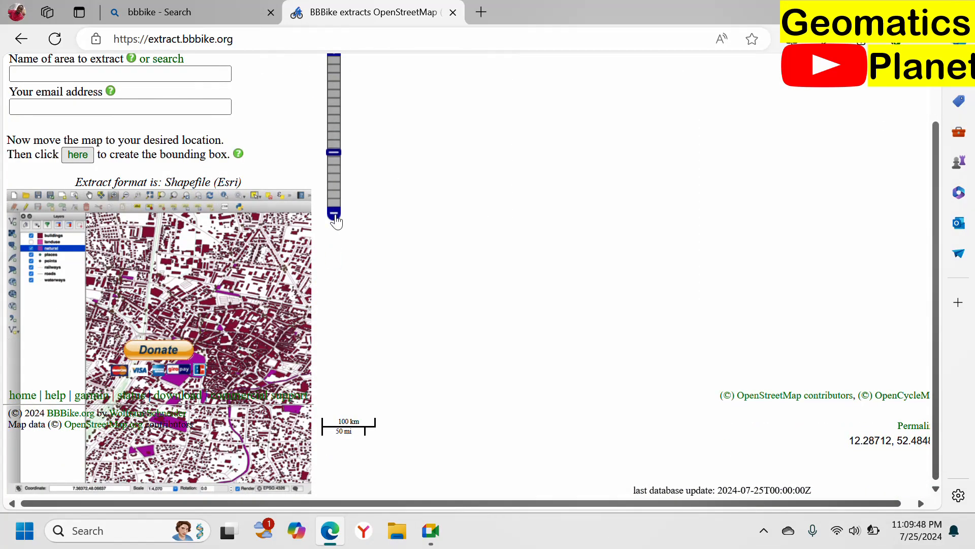
pyautogui.click(335, 214)
pyautogui.scroll(3, 335, 222)
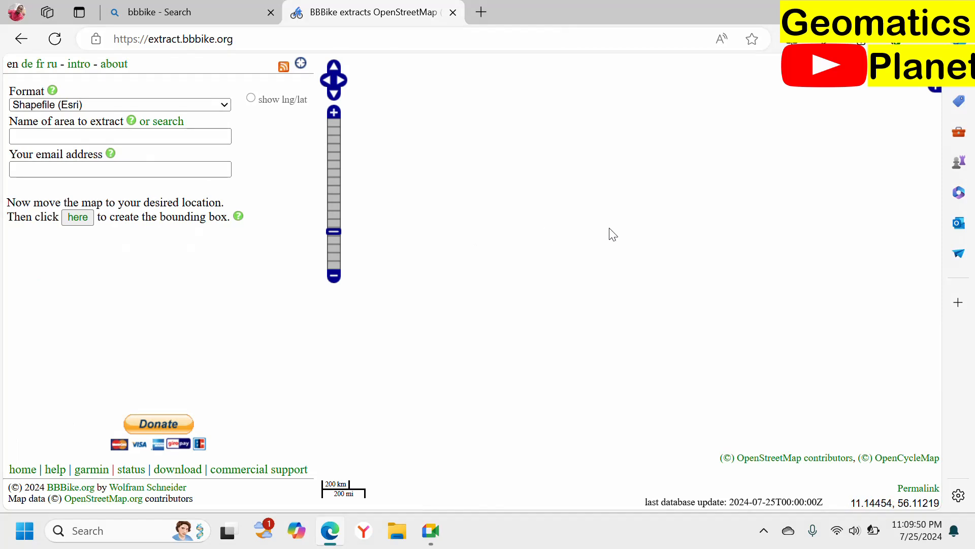
pyautogui.scroll(2, 753, 277)
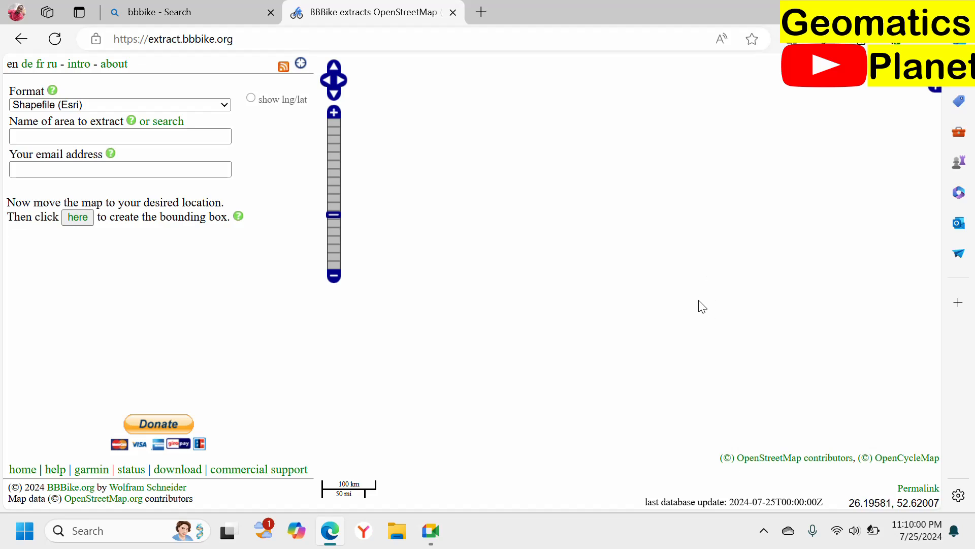
pyautogui.scroll(-2, 697, 305)
pyautogui.scroll(-2, 421, 243)
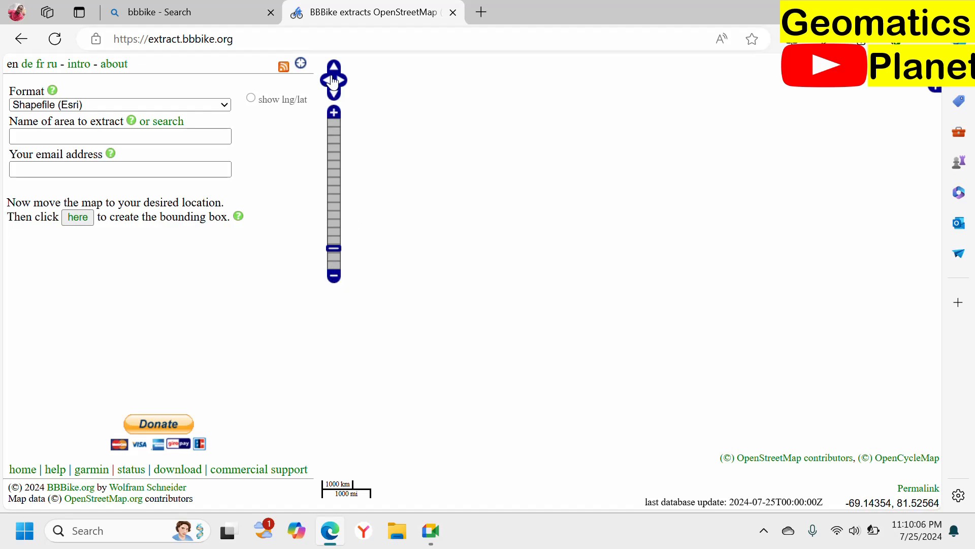
pyautogui.click(173, 135)
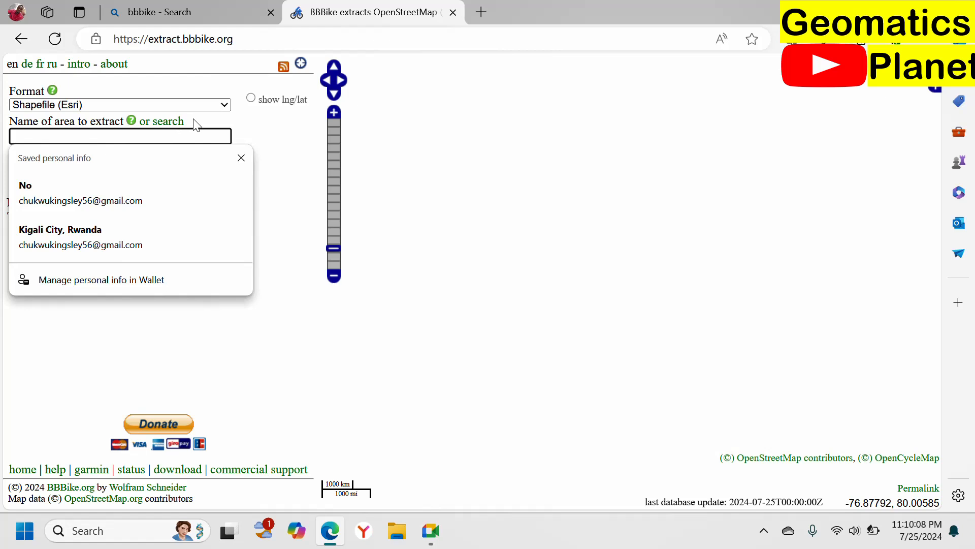
pyautogui.click(174, 123)
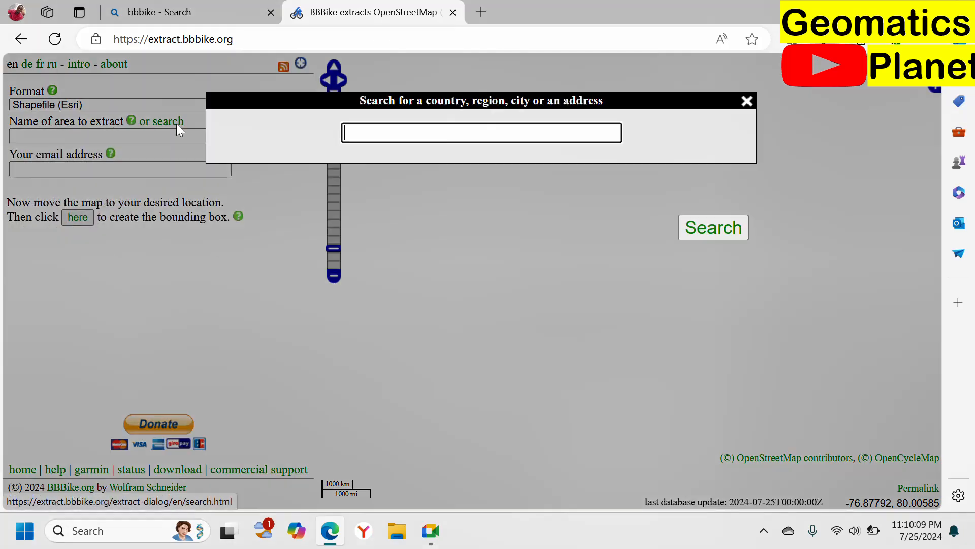
pyautogui.click(521, 136)
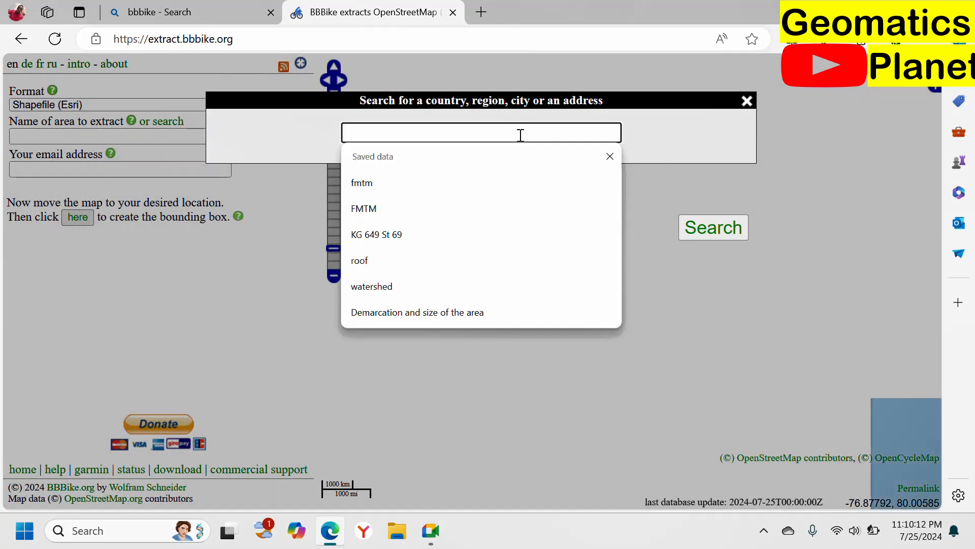
pyautogui.write('Aba')
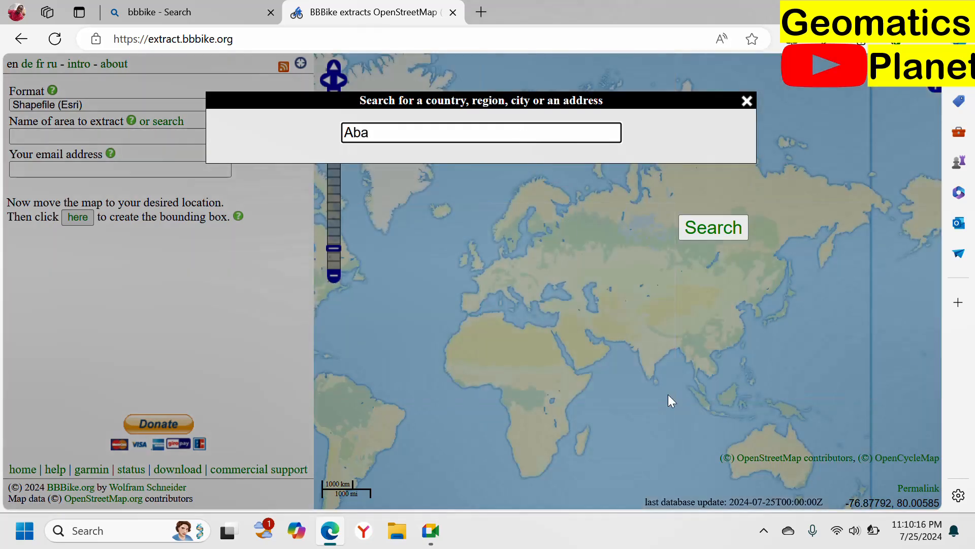
pyautogui.press('Escape')
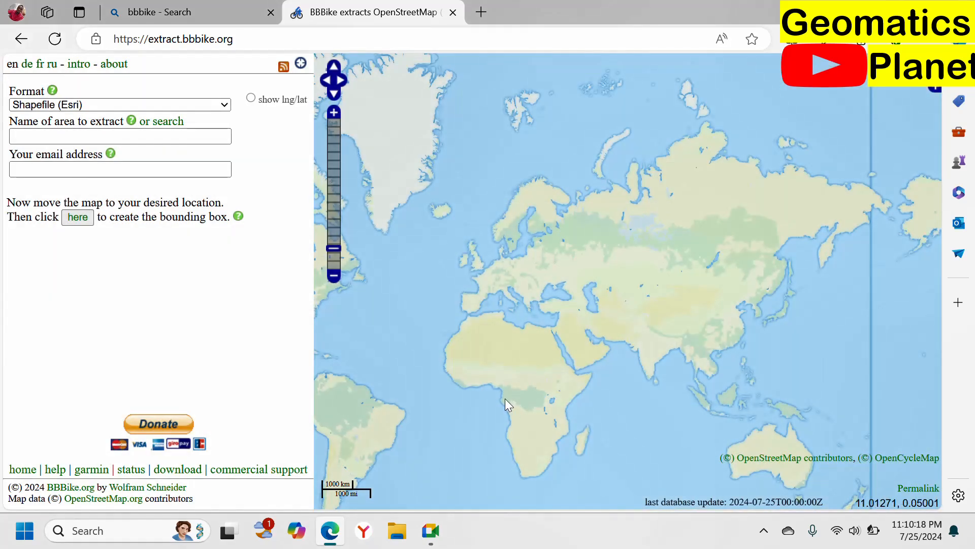
# Step: Navigate the map to Aba in southern Nigeria and zoom in until the city's individual streets and buildings can be distinguished
pyautogui.scroll(1, 496, 392)
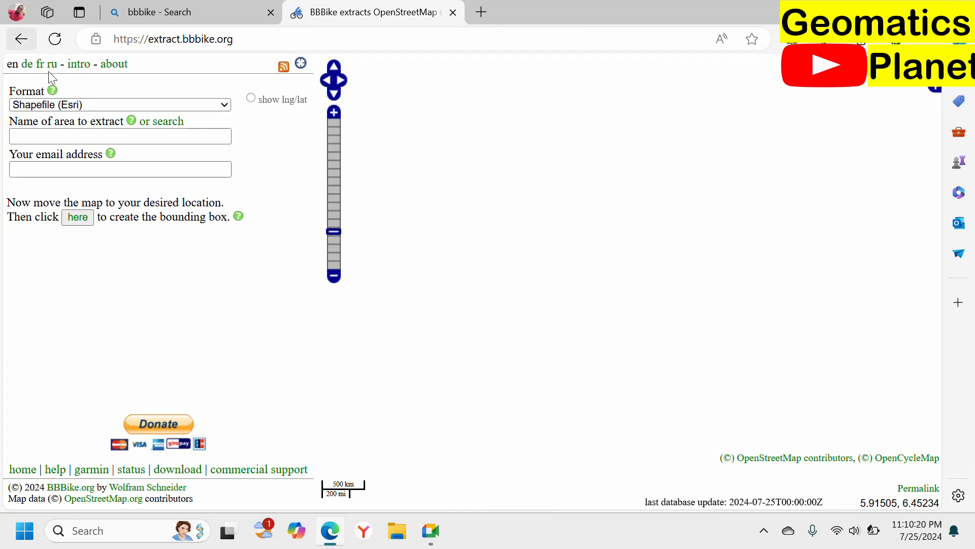
pyautogui.scroll(2, 505, 378)
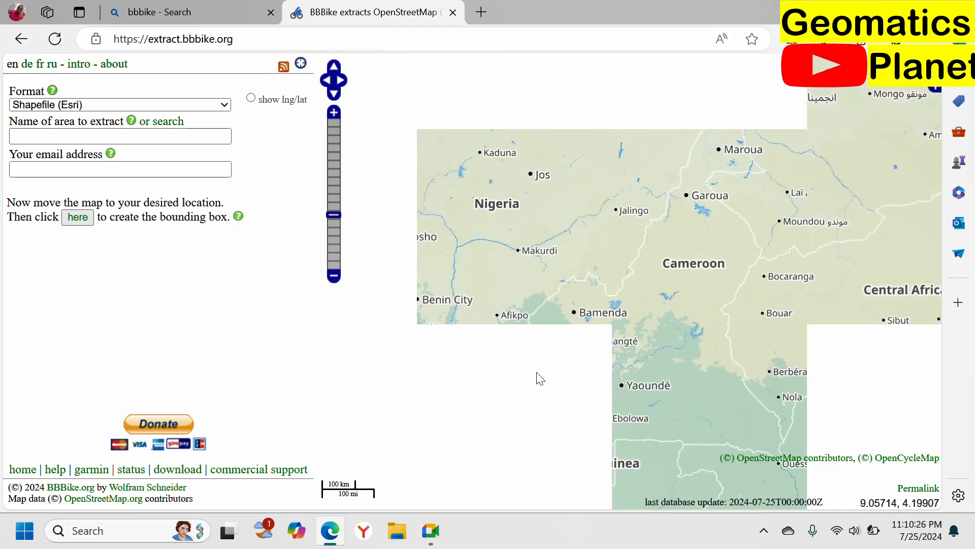
pyautogui.moveTo(500, 329); pyautogui.dragTo(623, 288)
pyautogui.scroll(1, 619, 288)
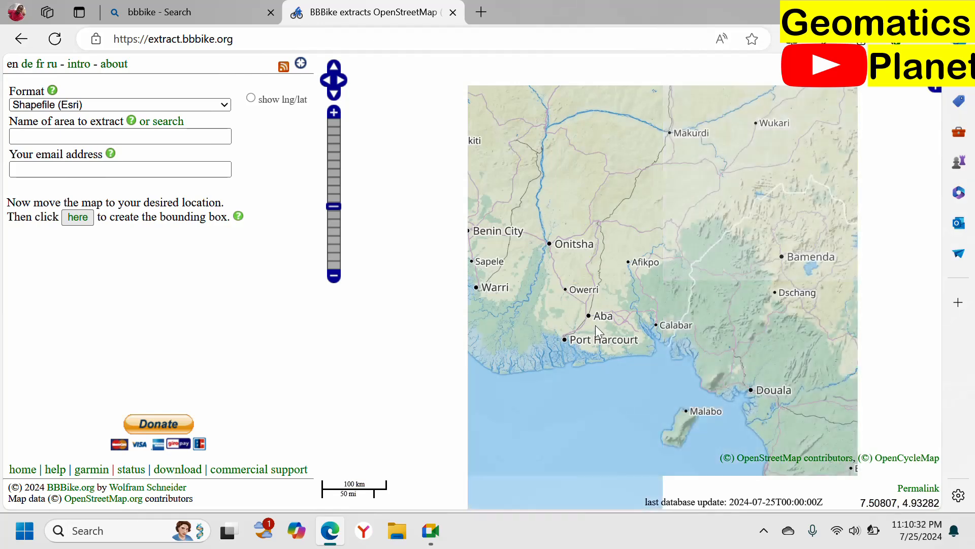
pyautogui.scroll(2, 587, 322)
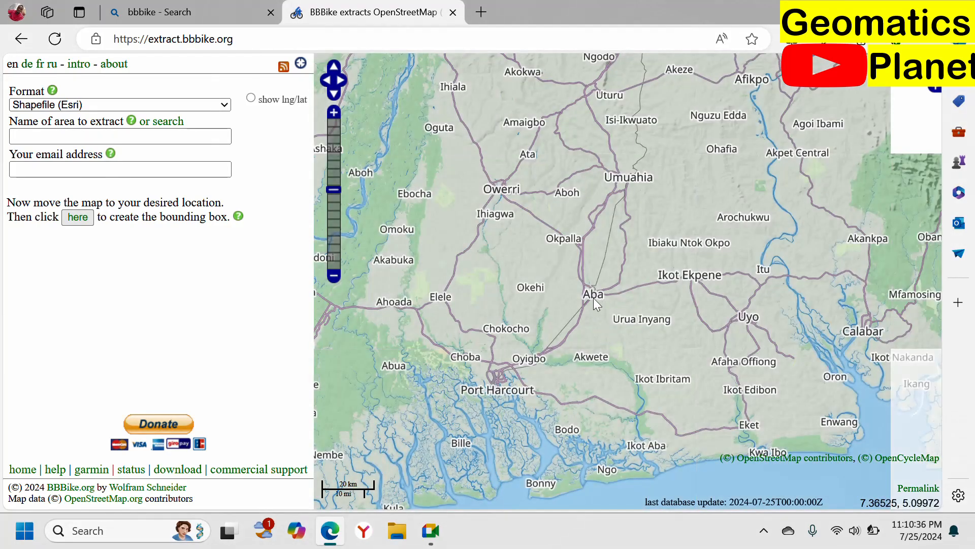
pyautogui.scroll(2, 594, 297)
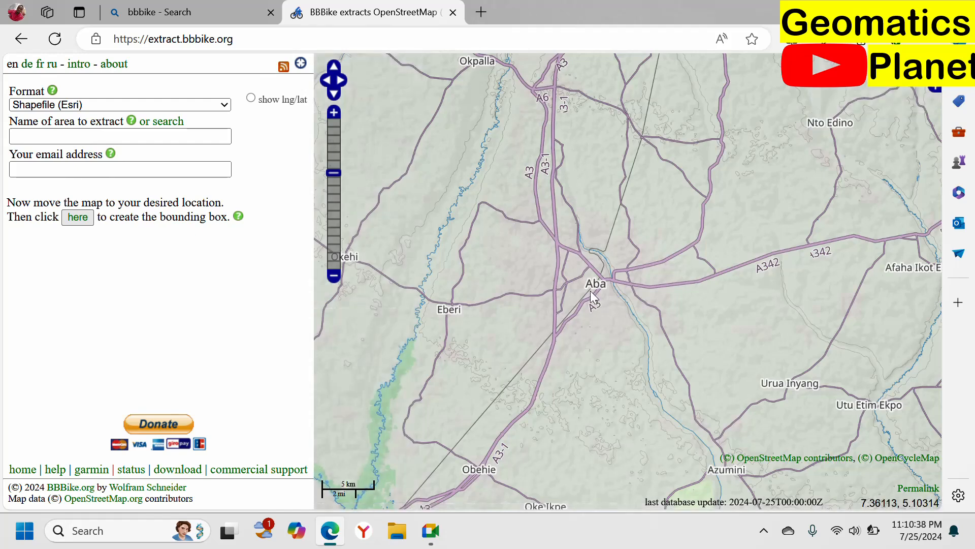
pyautogui.scroll(1, 592, 294)
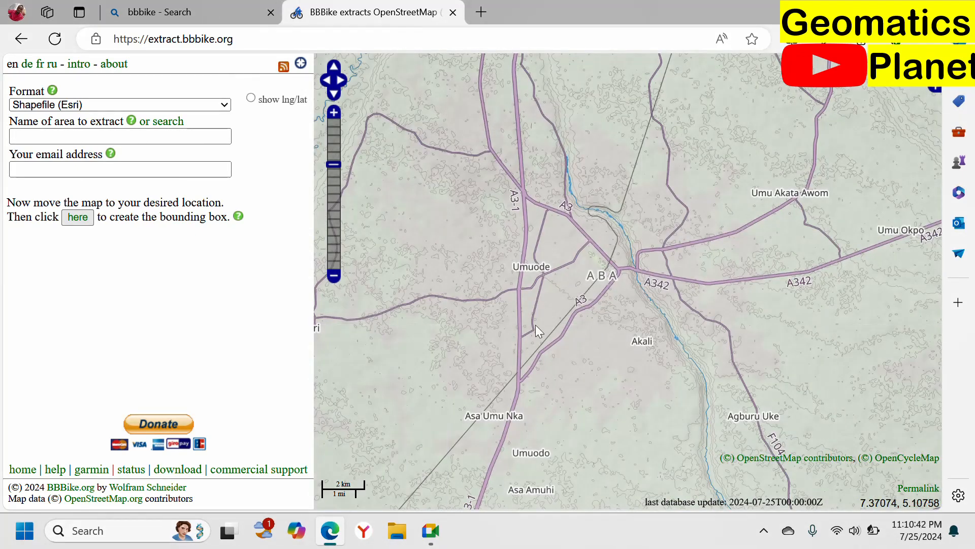
pyautogui.scroll(1, 620, 239)
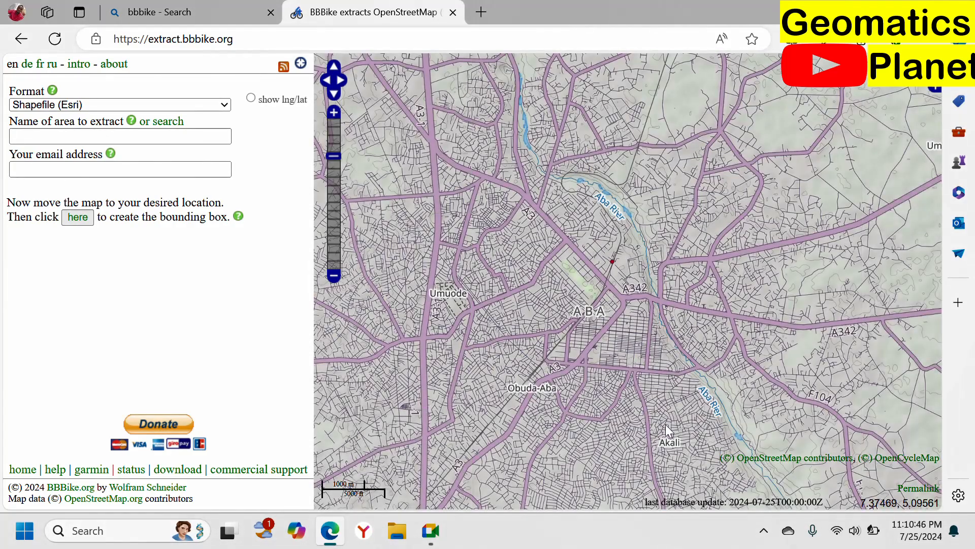
pyautogui.scroll(1, 653, 413)
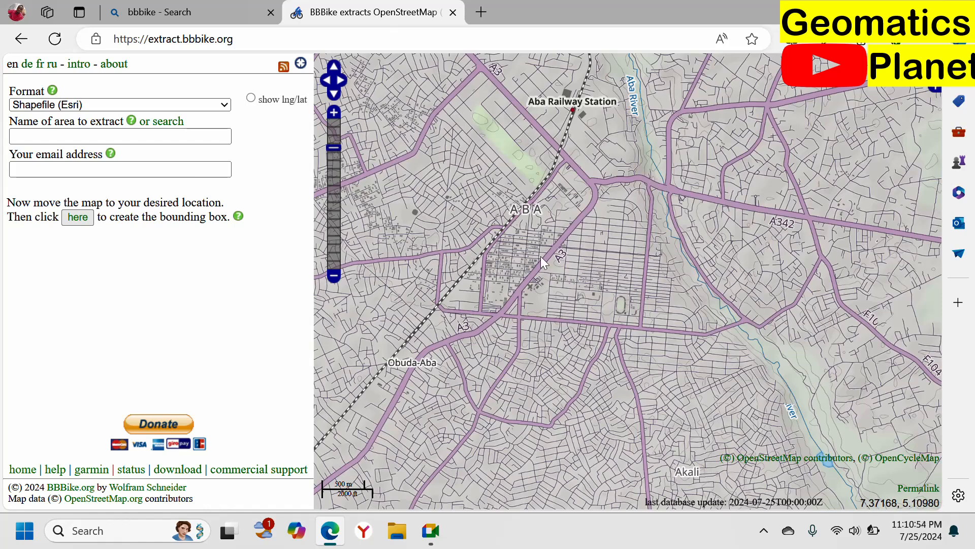
pyautogui.scroll(1, 482, 284)
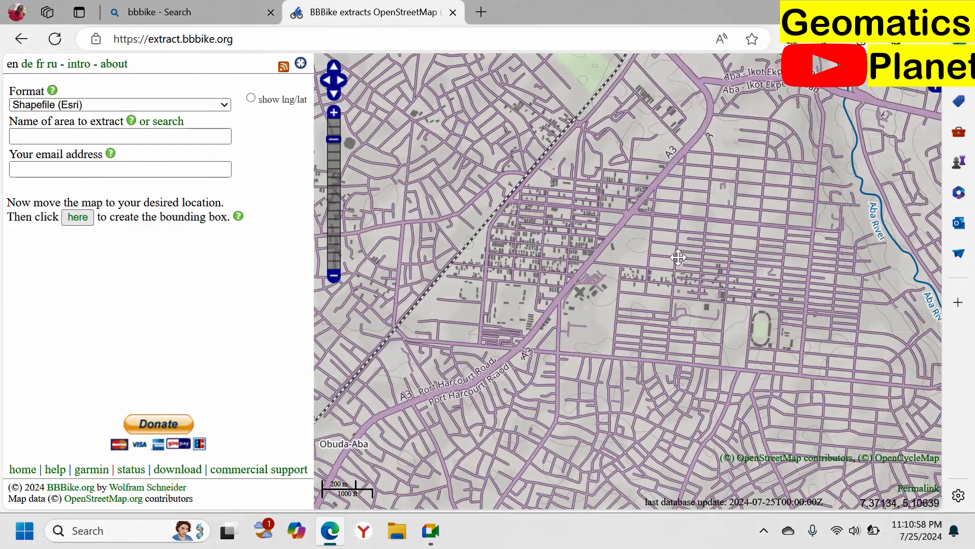
# Step: Follow the Aba River upstream on the map, toward the northern part of Aba
pyautogui.moveTo(678, 257); pyautogui.dragTo(694, 497)
pyautogui.moveTo(728, 250); pyautogui.dragTo(687, 453)
pyautogui.moveTo(724, 279); pyautogui.dragTo(837, 539)
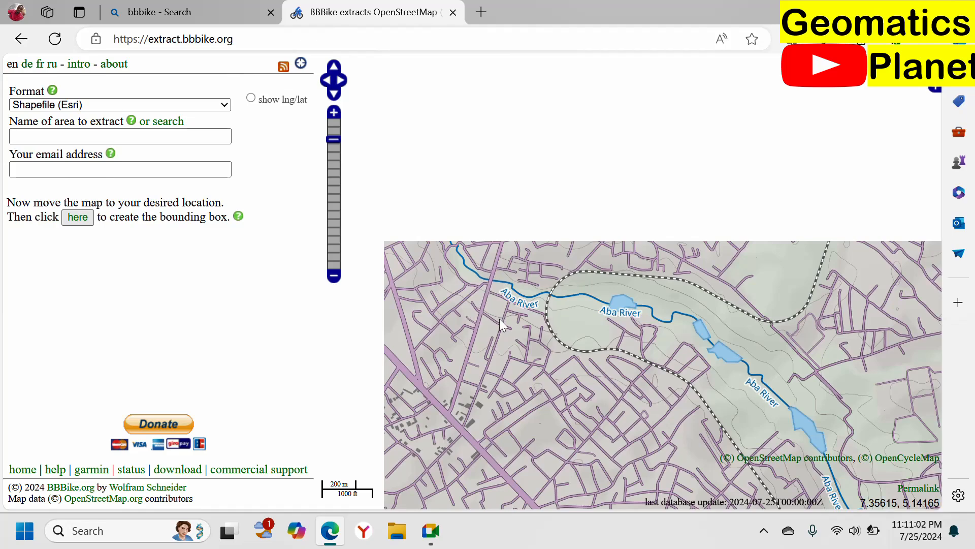
pyautogui.moveTo(641, 341); pyautogui.dragTo(711, 464)
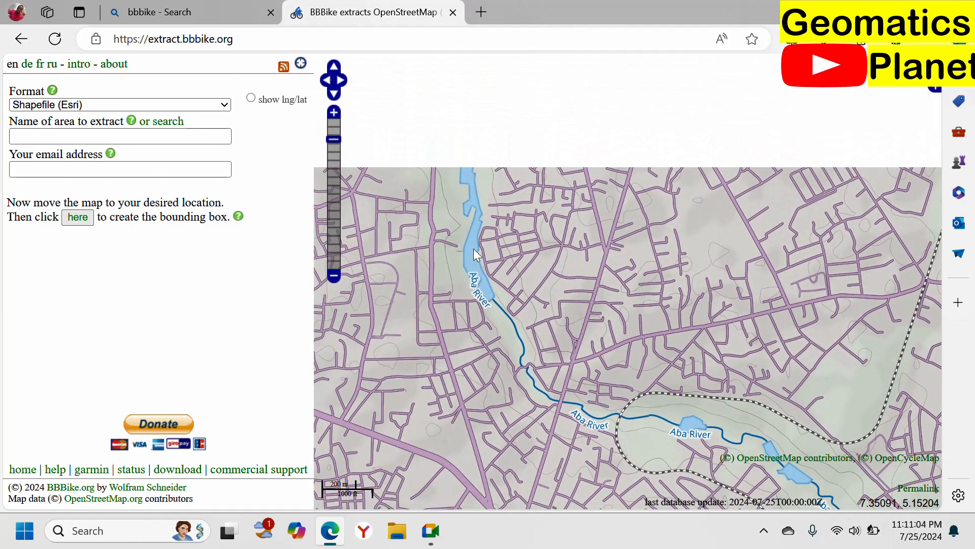
# Step: Survey Aba's street coverage on the map from Owerri Road south to Port Harcourt Road, then east across the Aba River to Aba-Ikot Ekpene Road
pyautogui.moveTo(473, 249); pyautogui.dragTo(752, 258)
pyautogui.moveTo(715, 415); pyautogui.dragTo(754, 294)
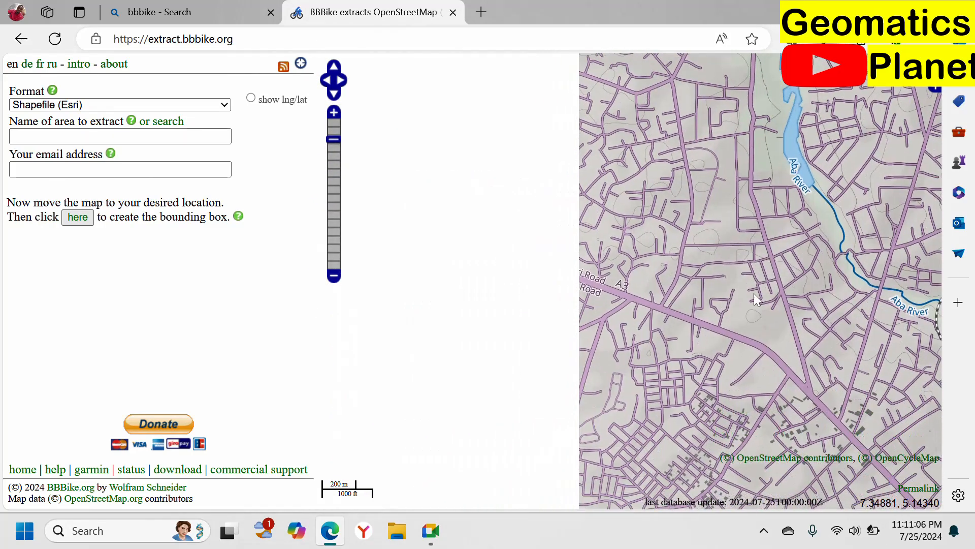
pyautogui.moveTo(757, 375); pyautogui.dragTo(664, 203)
pyautogui.moveTo(564, 406); pyautogui.dragTo(509, 176)
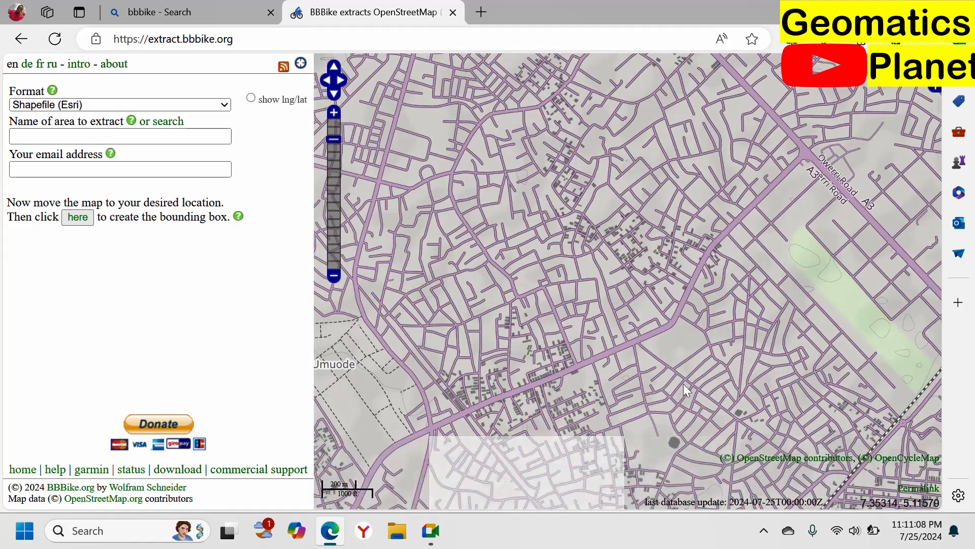
pyautogui.moveTo(684, 386); pyautogui.dragTo(641, 209)
pyautogui.moveTo(734, 354); pyautogui.dragTo(487, 106)
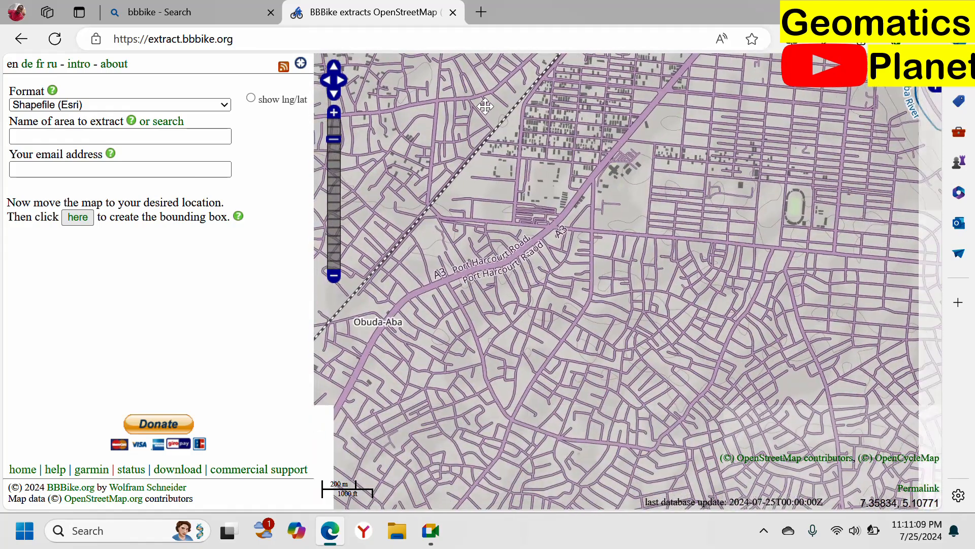
pyautogui.moveTo(846, 319); pyautogui.dragTo(665, 299)
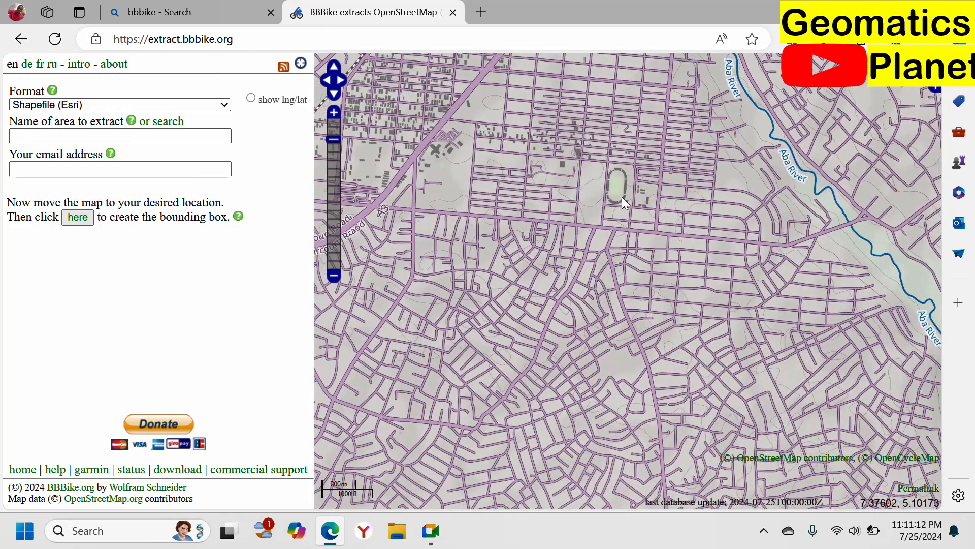
pyautogui.moveTo(715, 254); pyautogui.dragTo(615, 343)
pyautogui.moveTo(724, 305); pyautogui.dragTo(623, 404)
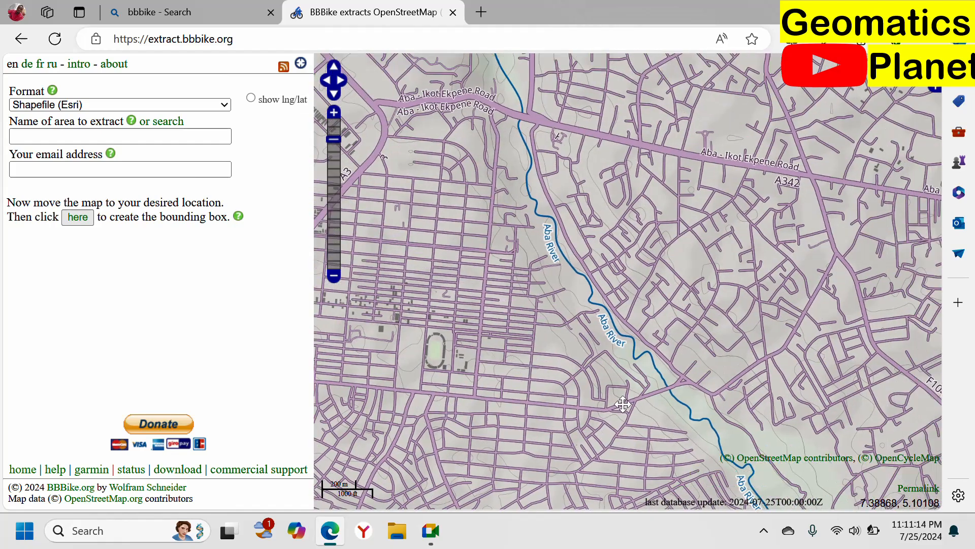
pyautogui.moveTo(778, 240); pyautogui.dragTo(717, 294)
pyautogui.moveTo(452, 157); pyautogui.dragTo(647, 380)
pyautogui.moveTo(593, 237); pyautogui.dragTo(680, 414)
# Step: Examine the mapped streets and buildings in detail from Aba Railway Station westward, along Aba-Owerri Road, Umuochan Road and Okigwe Road
pyautogui.scroll(1, 556, 436)
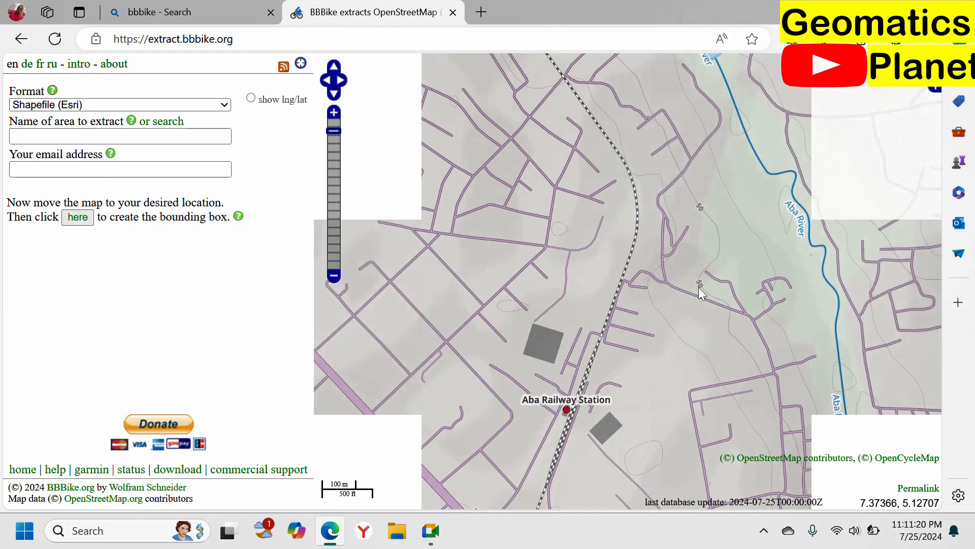
pyautogui.moveTo(685, 129); pyautogui.dragTo(730, 345)
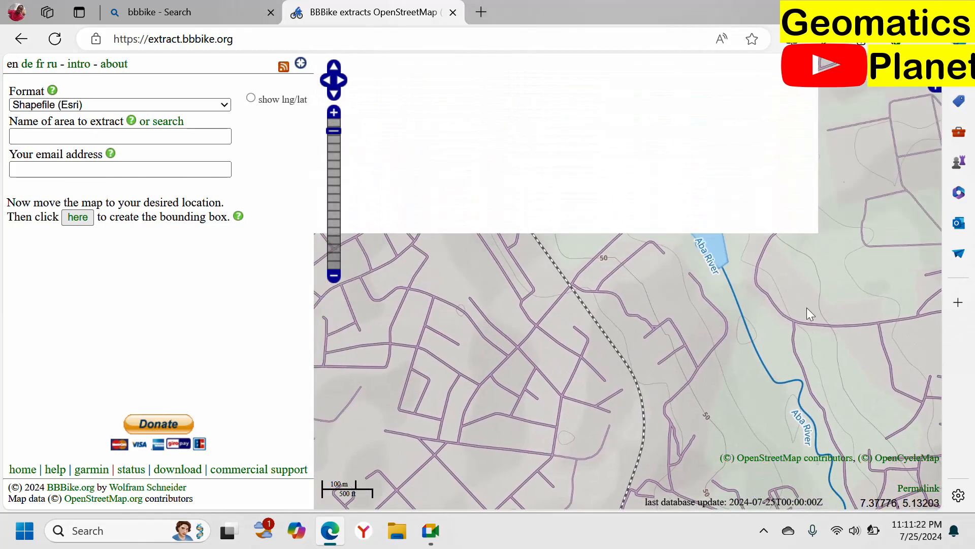
pyautogui.moveTo(655, 180); pyautogui.dragTo(899, 526)
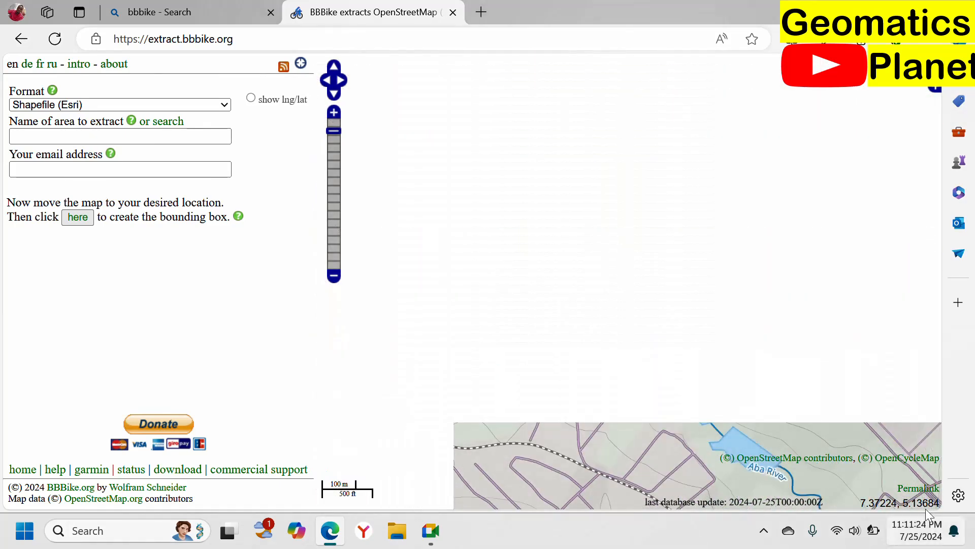
pyautogui.moveTo(642, 306); pyautogui.dragTo(761, 239)
pyautogui.moveTo(674, 306); pyautogui.dragTo(806, 129)
pyautogui.moveTo(623, 303); pyautogui.dragTo(662, 83)
pyautogui.moveTo(652, 257); pyautogui.dragTo(736, 152)
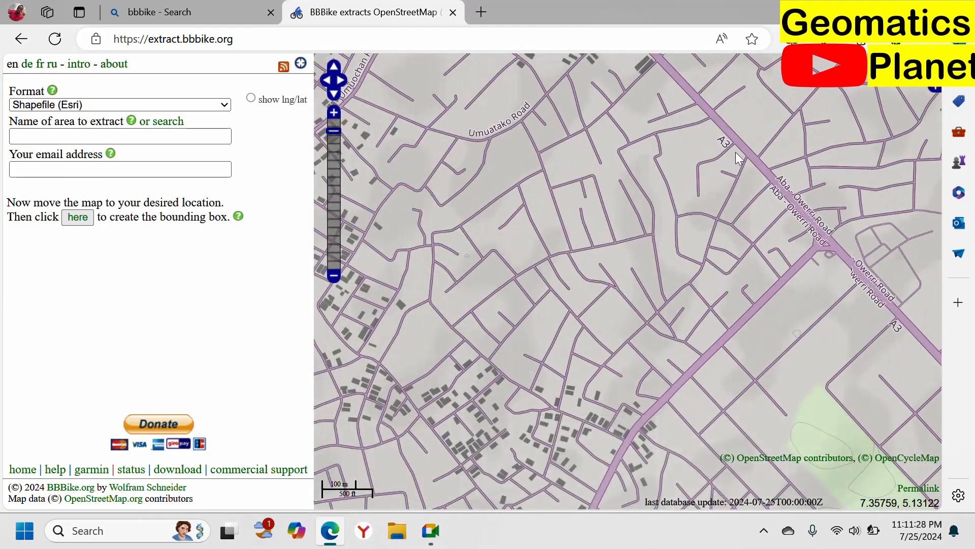
pyautogui.moveTo(723, 307); pyautogui.dragTo(766, 487)
pyautogui.moveTo(701, 199); pyautogui.dragTo(772, 350)
pyautogui.moveTo(637, 170); pyautogui.dragTo(721, 357)
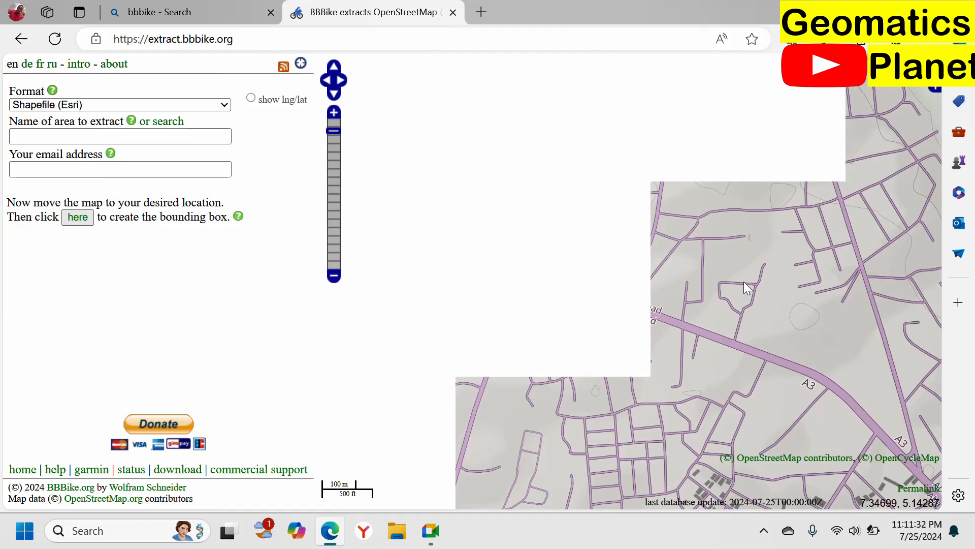
pyautogui.moveTo(694, 341); pyautogui.dragTo(619, 77)
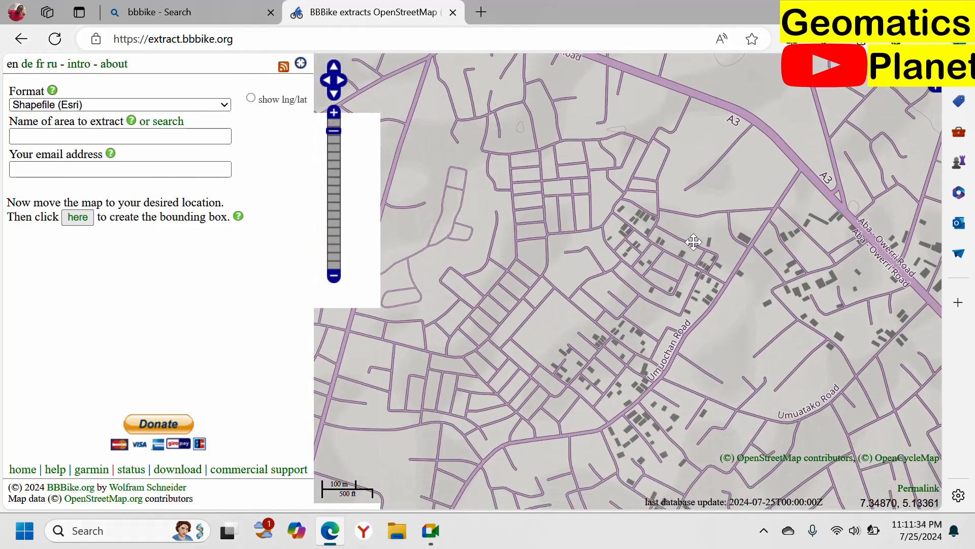
pyautogui.moveTo(808, 406); pyautogui.dragTo(588, 120)
pyautogui.moveTo(656, 295); pyautogui.dragTo(525, 46)
pyautogui.moveTo(863, 412); pyautogui.dragTo(721, 248)
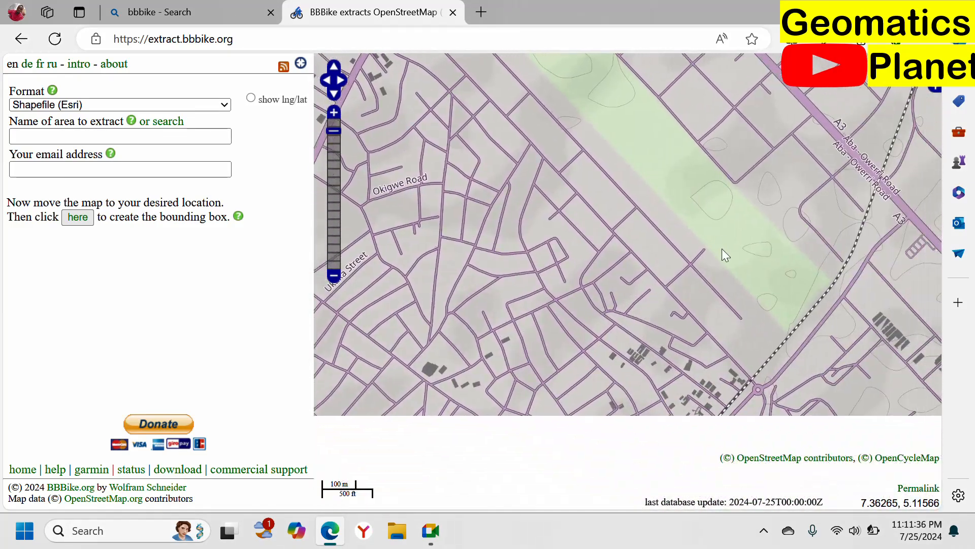
# Step: Name the area to extract Aba and fill in the requester's email address
pyautogui.scroll(-1, 721, 244)
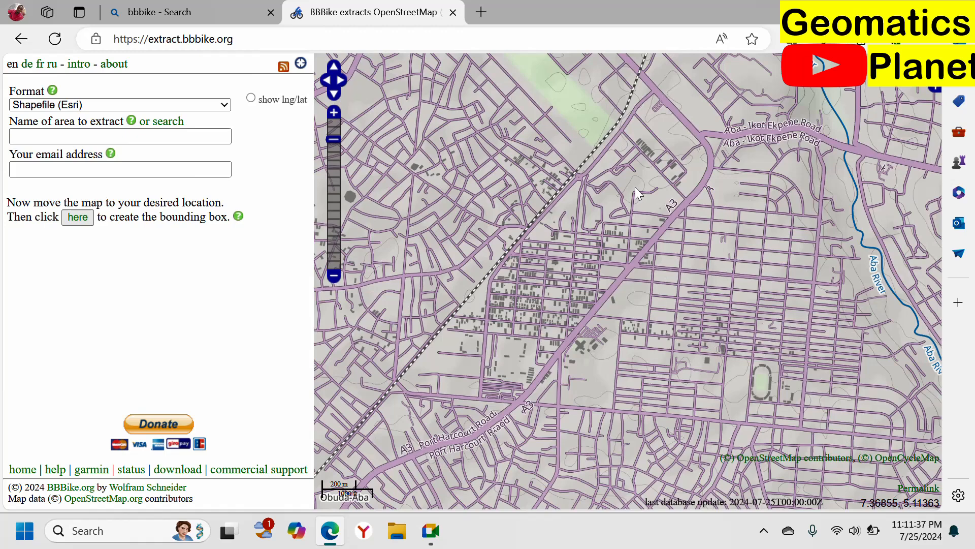
pyautogui.moveTo(635, 187); pyautogui.dragTo(609, 177)
pyautogui.moveTo(716, 382); pyautogui.dragTo(680, 274)
pyautogui.moveTo(731, 414); pyautogui.dragTo(705, 450)
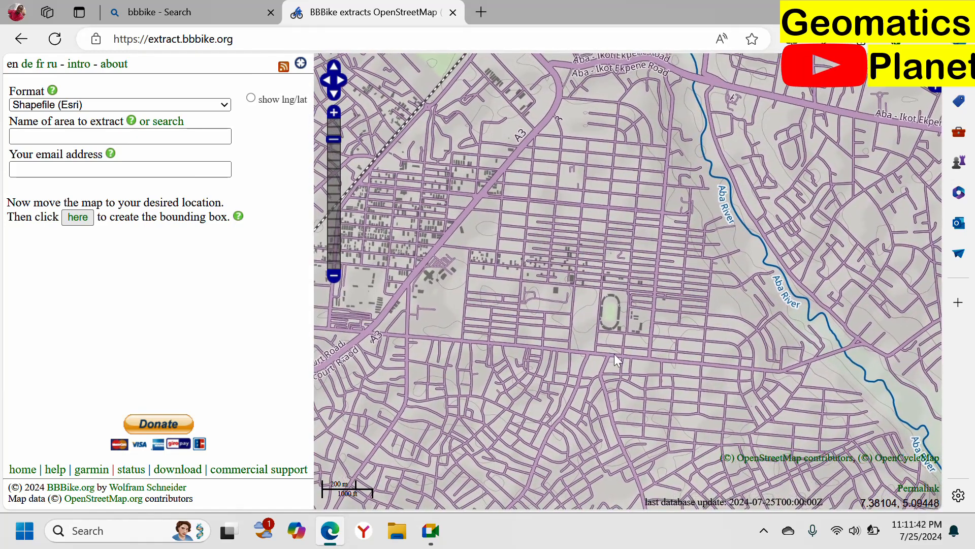
pyautogui.moveTo(99, 153); pyautogui.dragTo(96, 134)
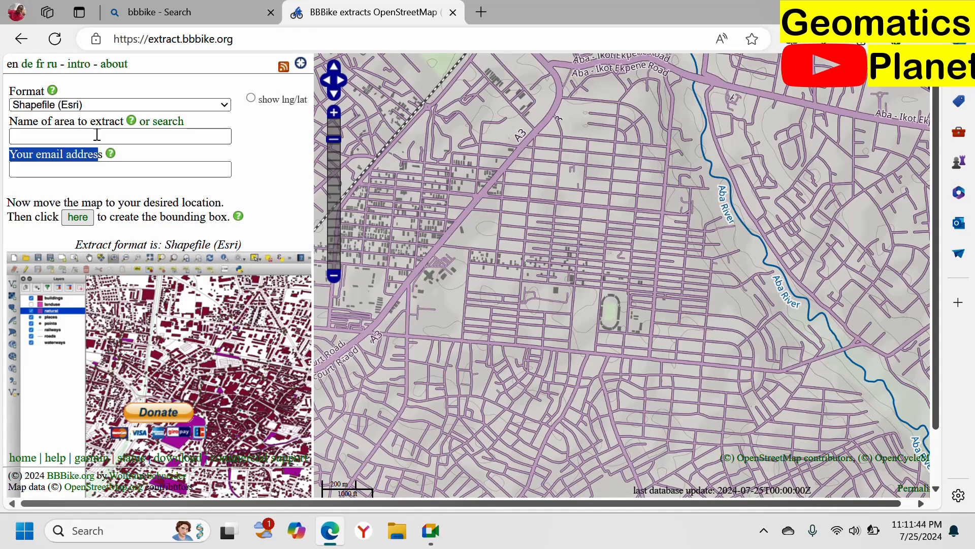
pyautogui.click(96, 134)
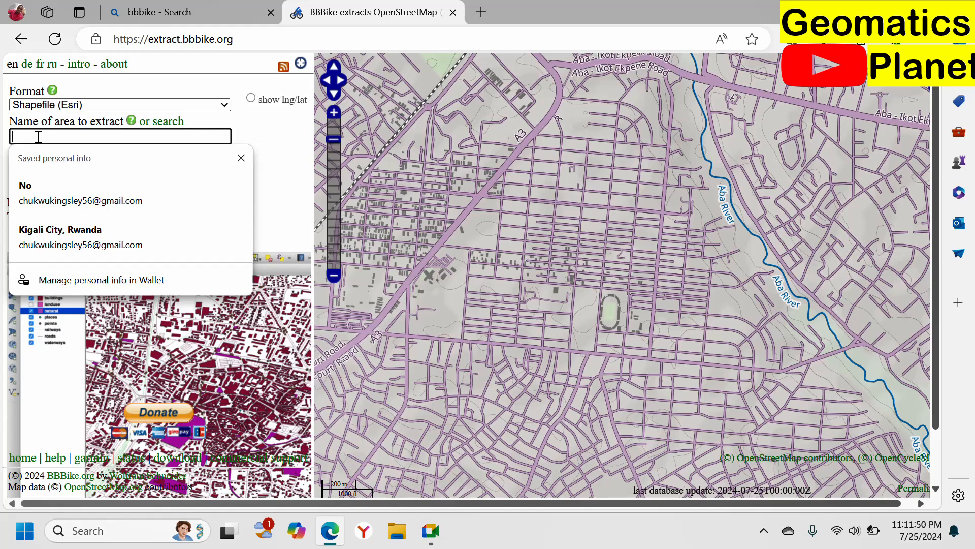
pyautogui.write('Aba')
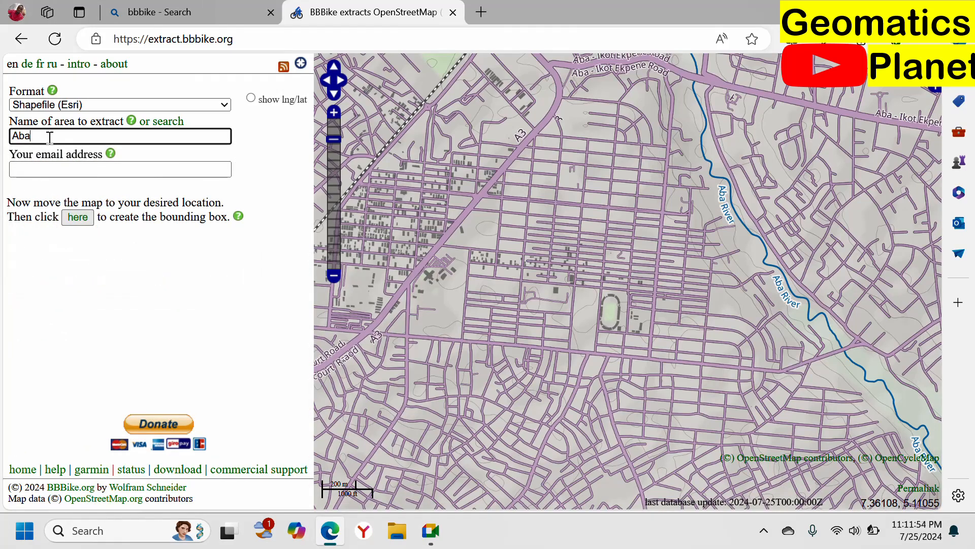
pyautogui.click(69, 170)
pyautogui.click(94, 217)
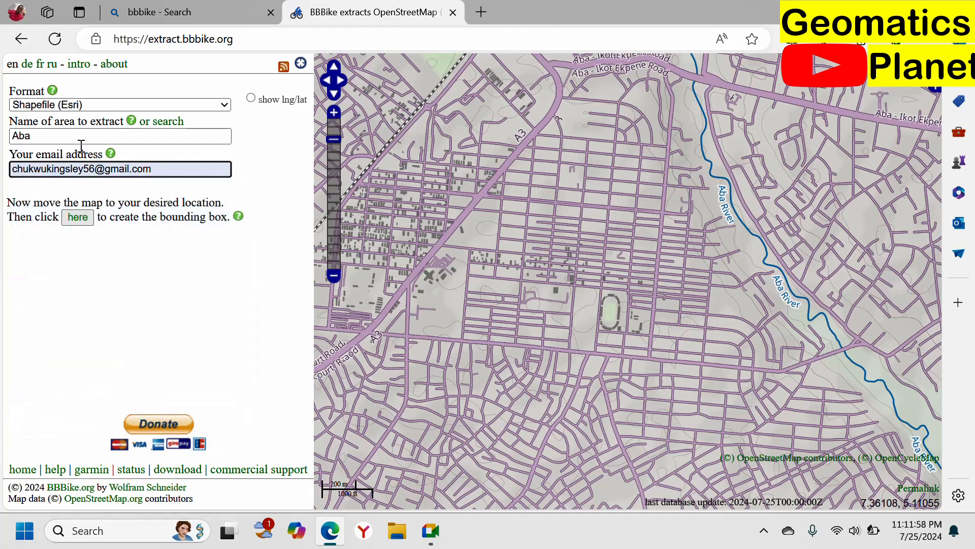
# Step: Create a bounding box over the street grid around the stadium and pull a new point outward from each of its four sides
pyautogui.click(75, 220)
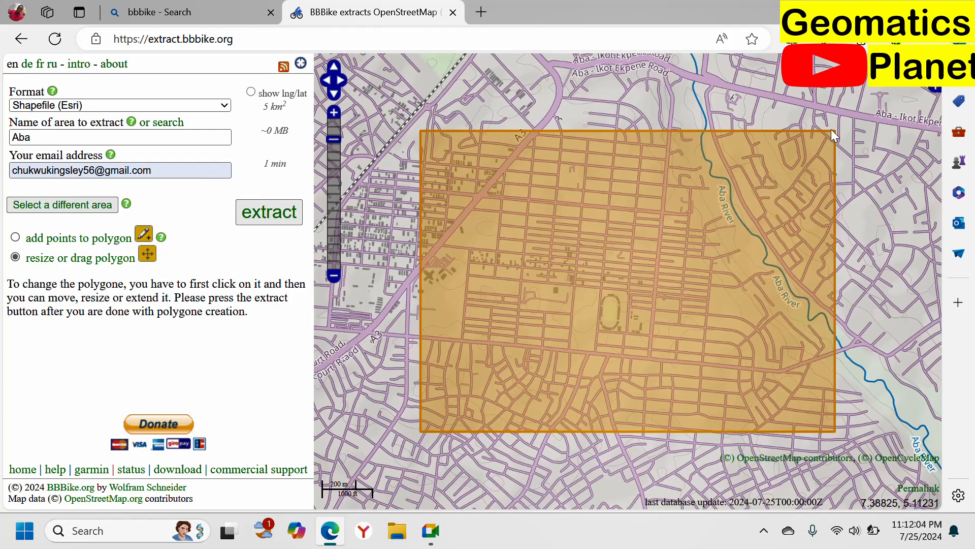
pyautogui.click(57, 242)
pyautogui.click(611, 143)
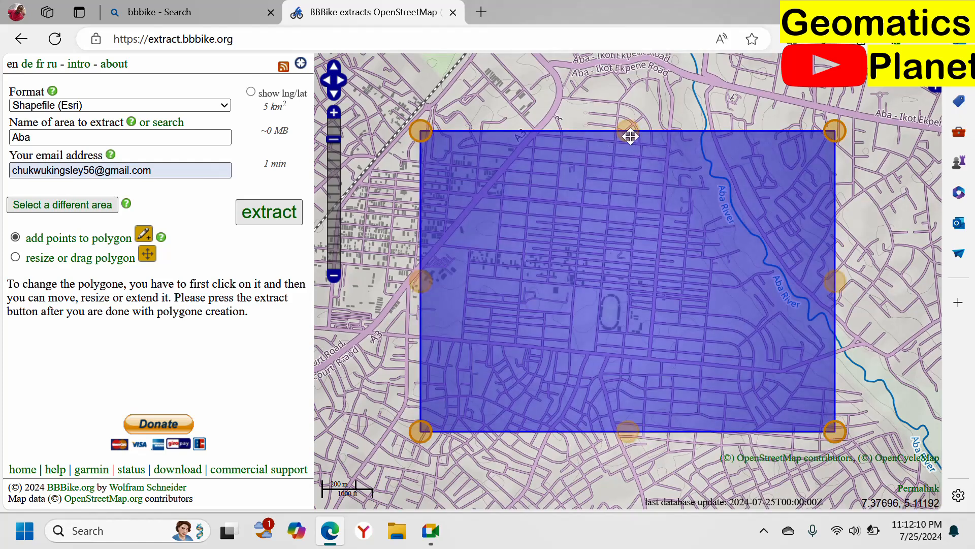
pyautogui.moveTo(630, 136); pyautogui.dragTo(592, 60)
pyautogui.moveTo(834, 281); pyautogui.dragTo(895, 289)
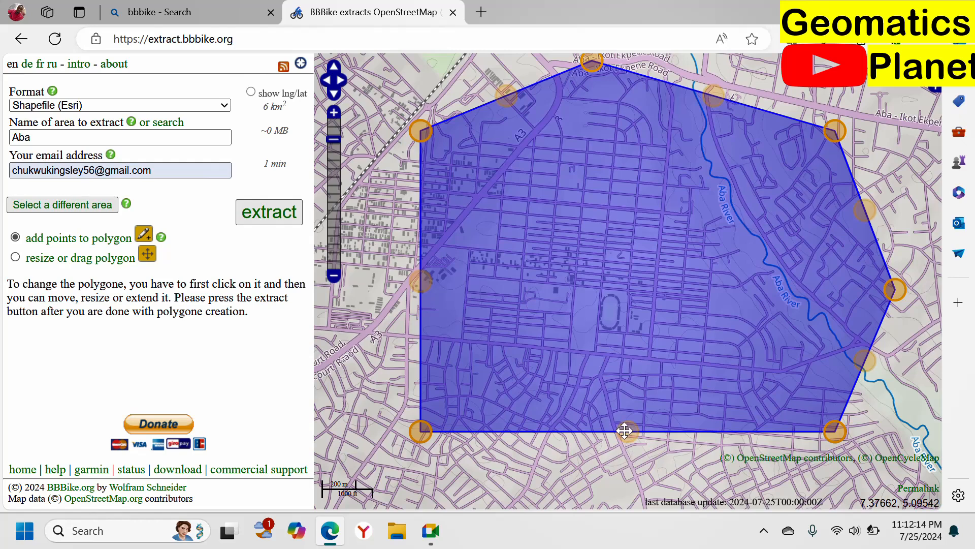
pyautogui.moveTo(625, 430); pyautogui.dragTo(624, 468)
pyautogui.moveTo(420, 281); pyautogui.dragTo(392, 293)
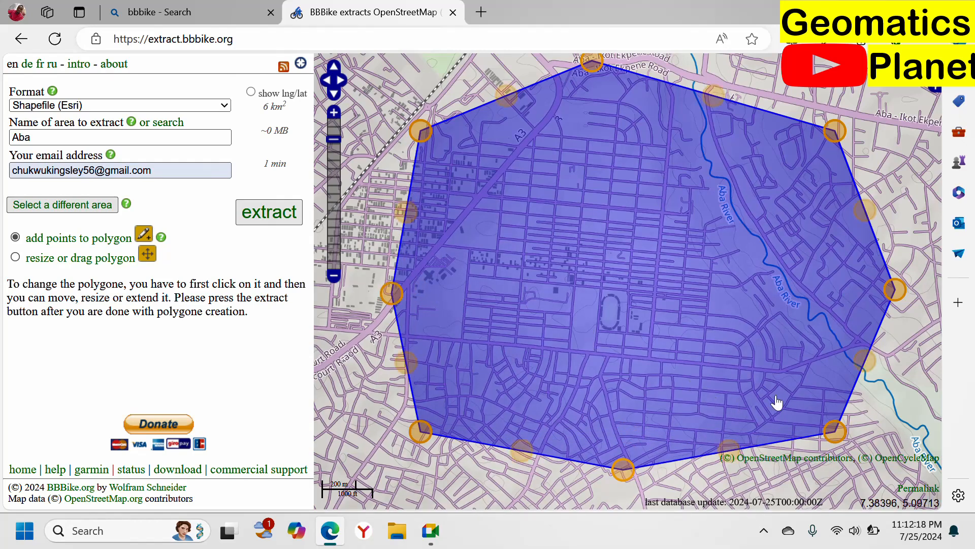
# Step: Refine the polygon by moving its southeast corner and eastern point inward and adding a point on the southern edge
pyautogui.moveTo(837, 432); pyautogui.dragTo(814, 413)
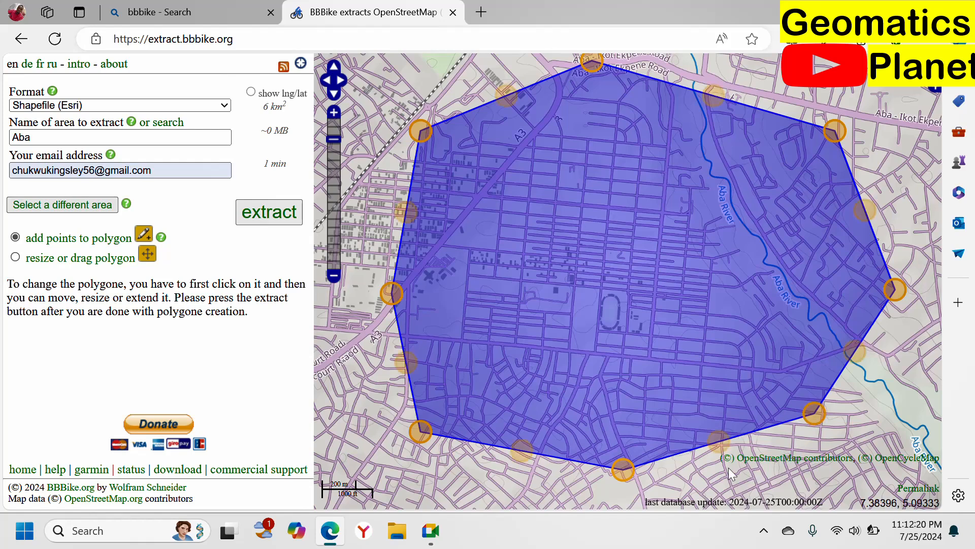
pyautogui.moveTo(719, 441); pyautogui.dragTo(735, 452)
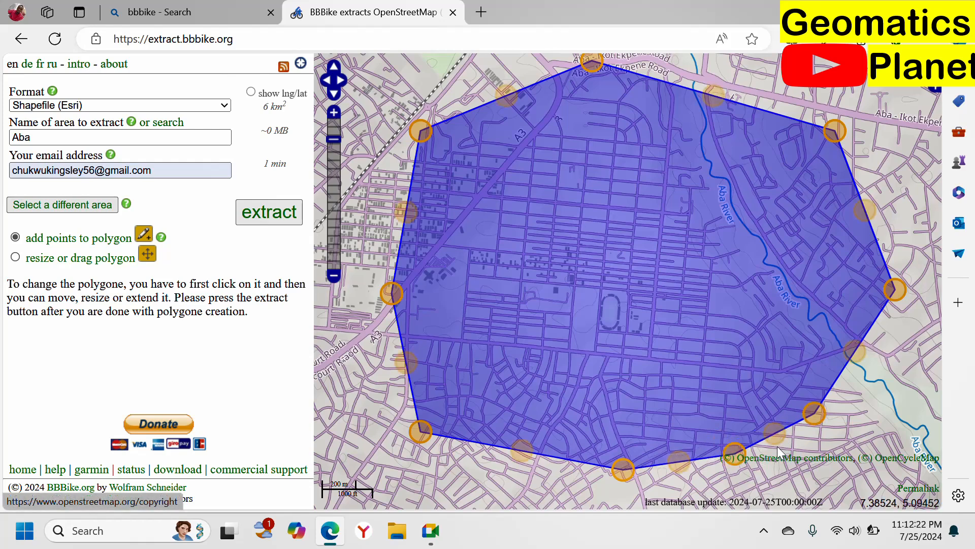
pyautogui.moveTo(894, 289); pyautogui.dragTo(848, 281)
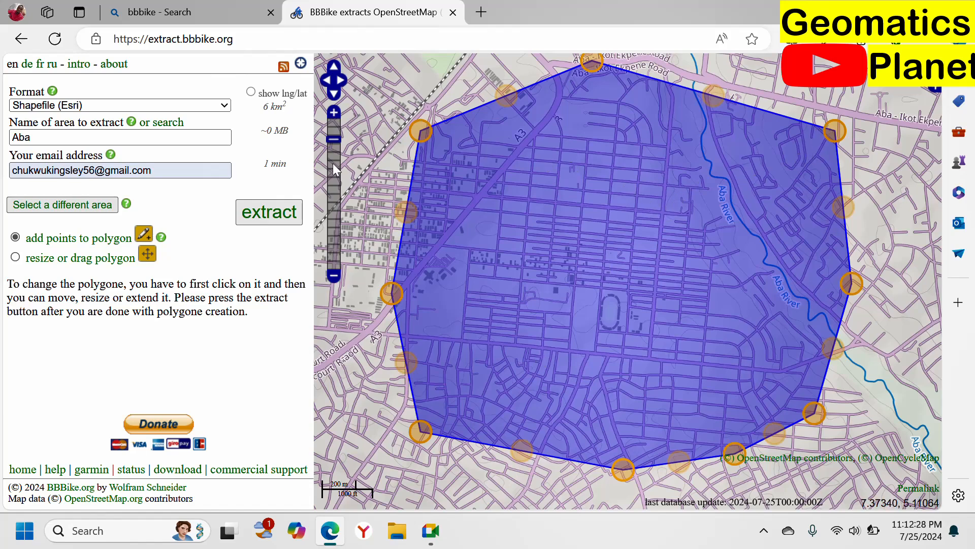
# Step: Stretch the polygon's western side across the railway line toward Umuode and Obuda-Aba, then discard the polygon to select a different area
pyautogui.scroll(-1, 866, 343)
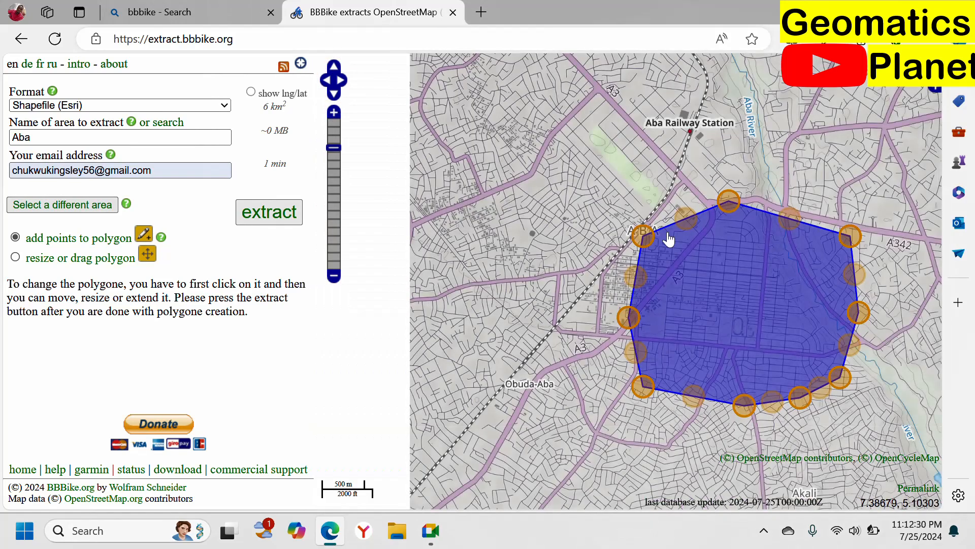
pyautogui.click(672, 222)
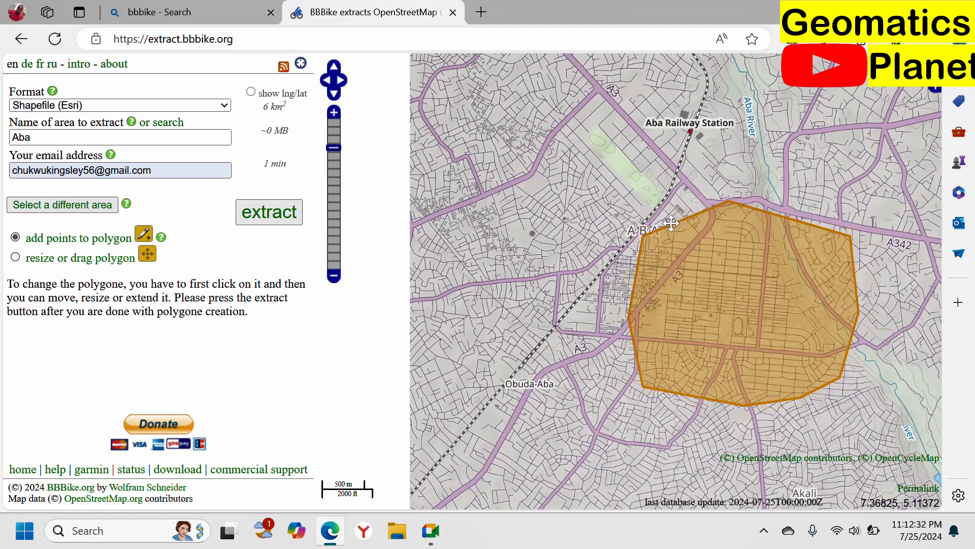
pyautogui.click(643, 276)
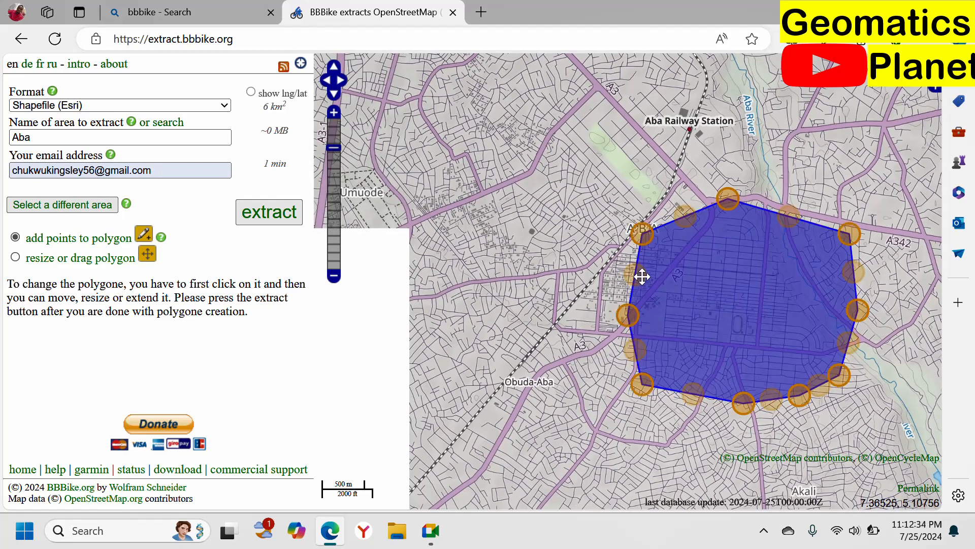
pyautogui.moveTo(642, 276); pyautogui.dragTo(478, 207)
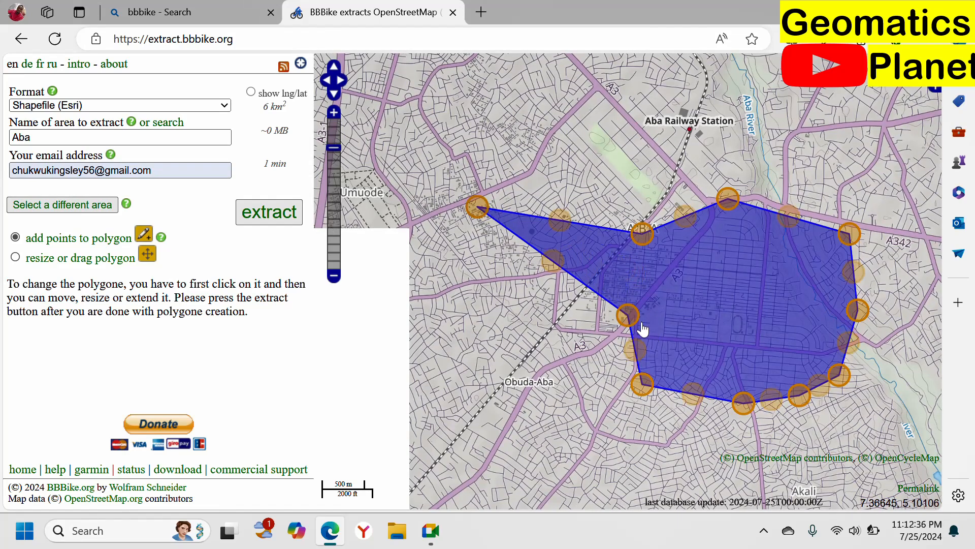
pyautogui.moveTo(640, 324); pyautogui.dragTo(544, 344)
pyautogui.click(626, 258)
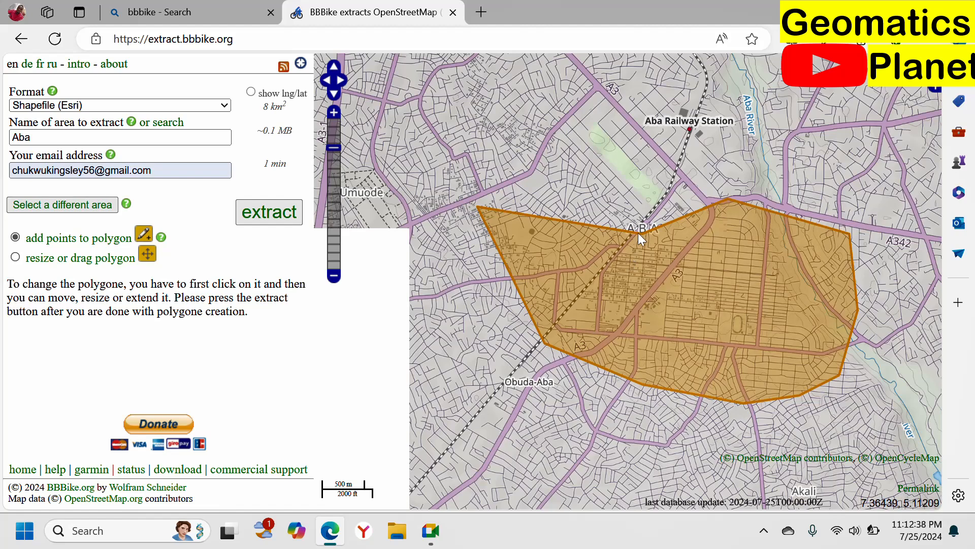
pyautogui.click(702, 250)
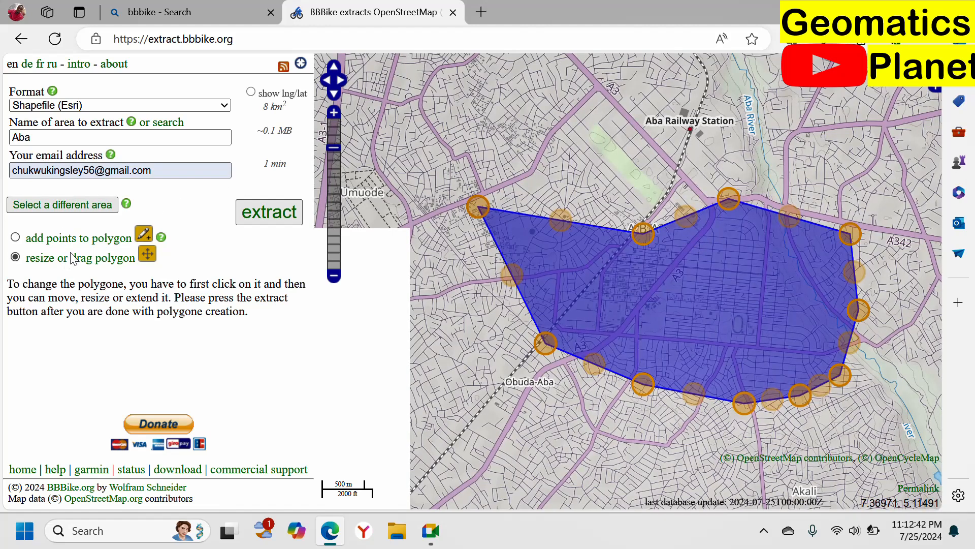
pyautogui.click(87, 238)
pyautogui.click(62, 204)
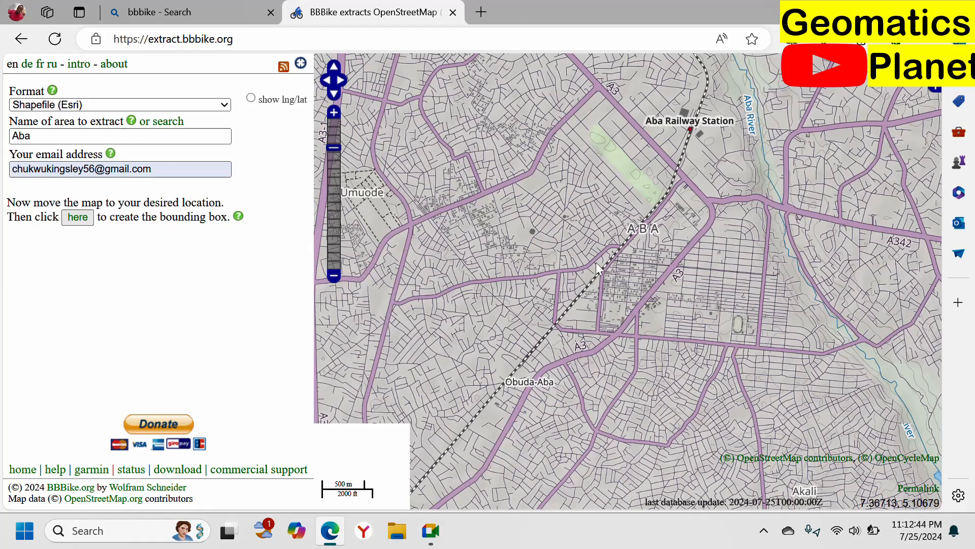
# Step: Create a new bounding box over central Aba, spanning from west of the railway line to the stadium, and enable adding points to it
pyautogui.scroll(1, 597, 268)
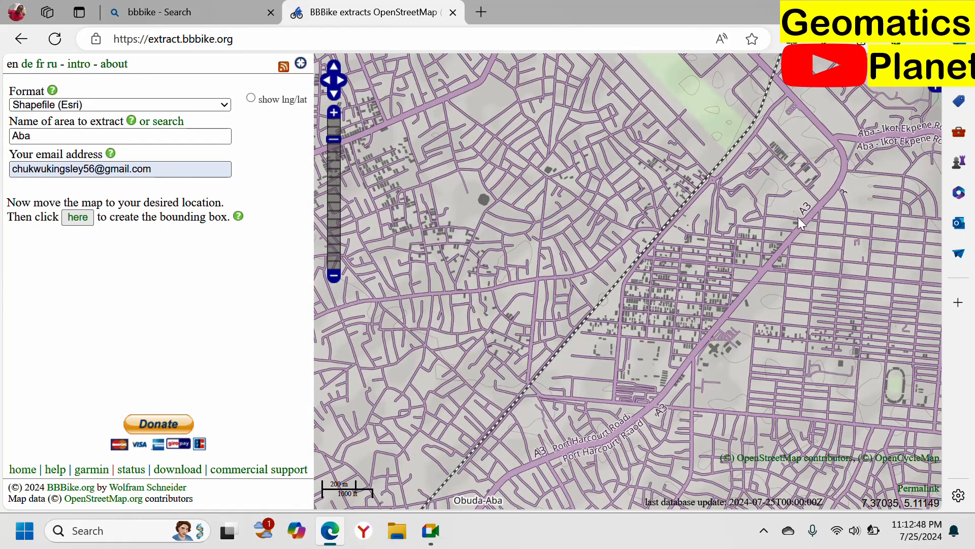
pyautogui.moveTo(744, 312); pyautogui.dragTo(579, 268)
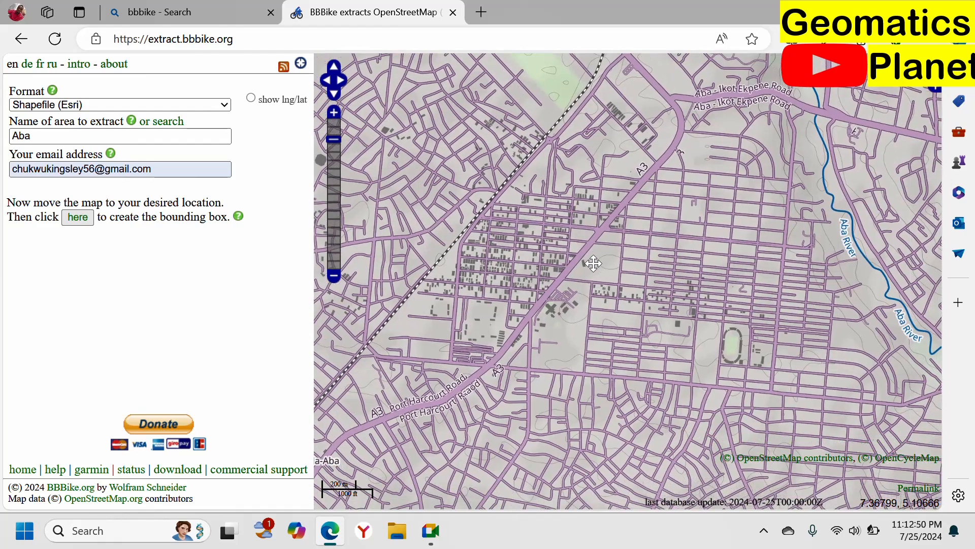
pyautogui.moveTo(660, 271); pyautogui.dragTo(721, 289)
pyautogui.click(77, 217)
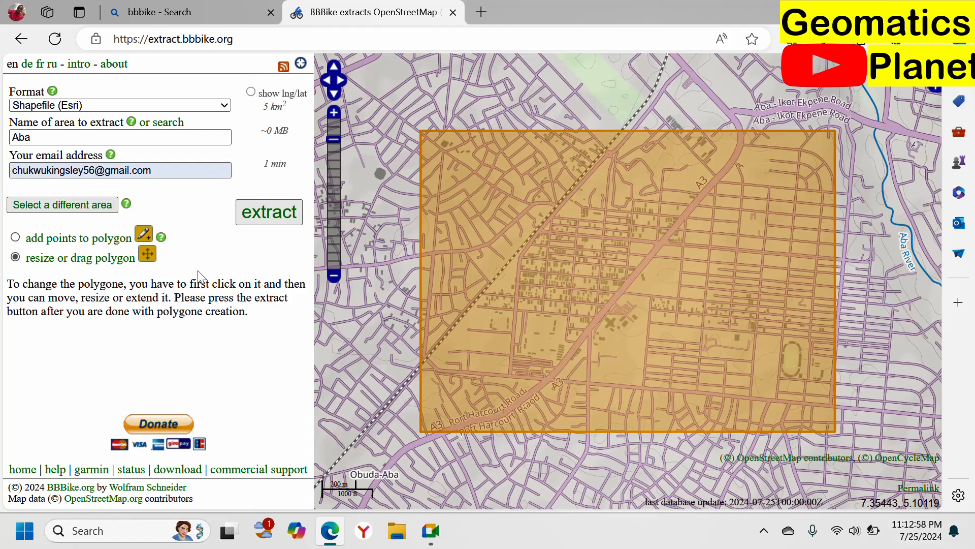
pyautogui.click(140, 236)
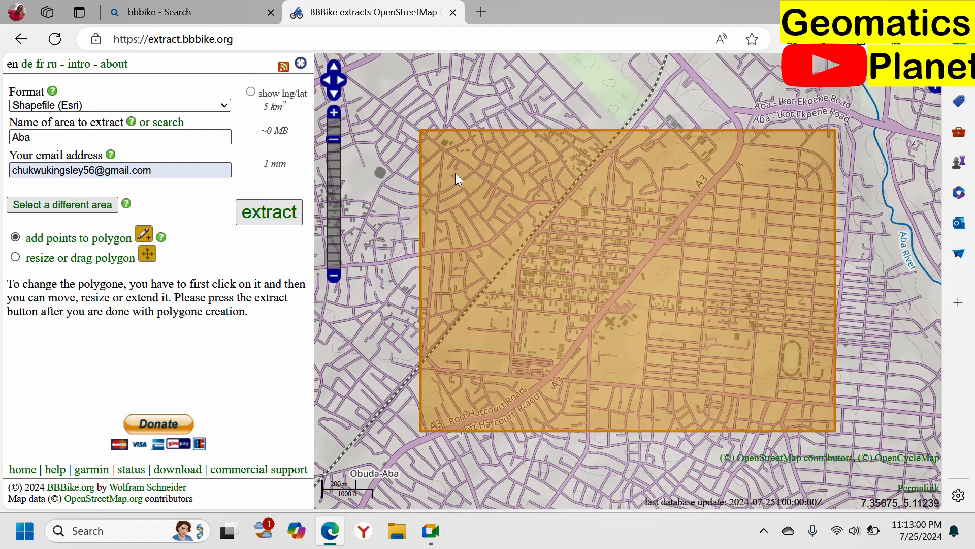
# Step: Select the new polygon over central Aba and pull a new point outward from its northern, eastern and western edges
pyautogui.click(487, 179)
pyautogui.moveTo(624, 141); pyautogui.dragTo(615, 96)
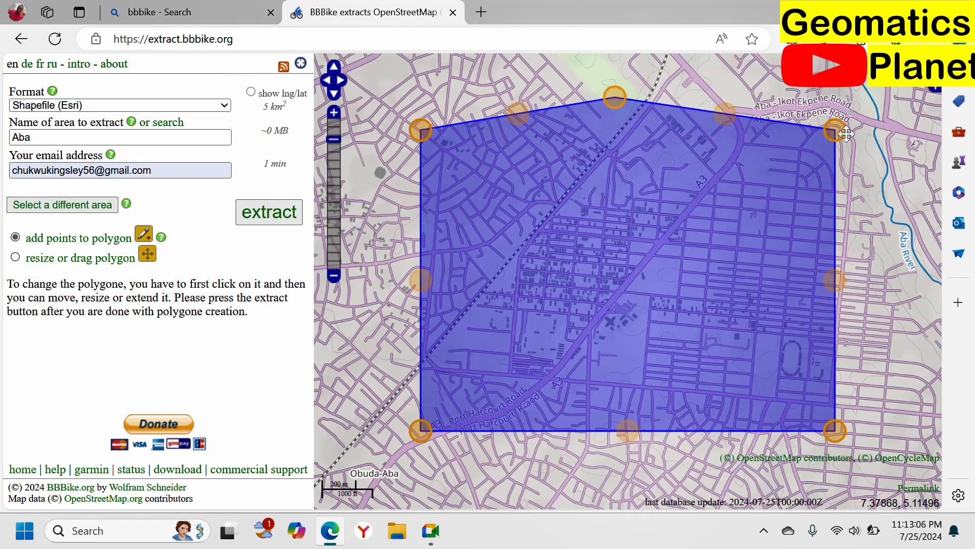
pyautogui.moveTo(837, 279); pyautogui.dragTo(850, 283)
pyautogui.moveTo(422, 265); pyautogui.dragTo(407, 263)
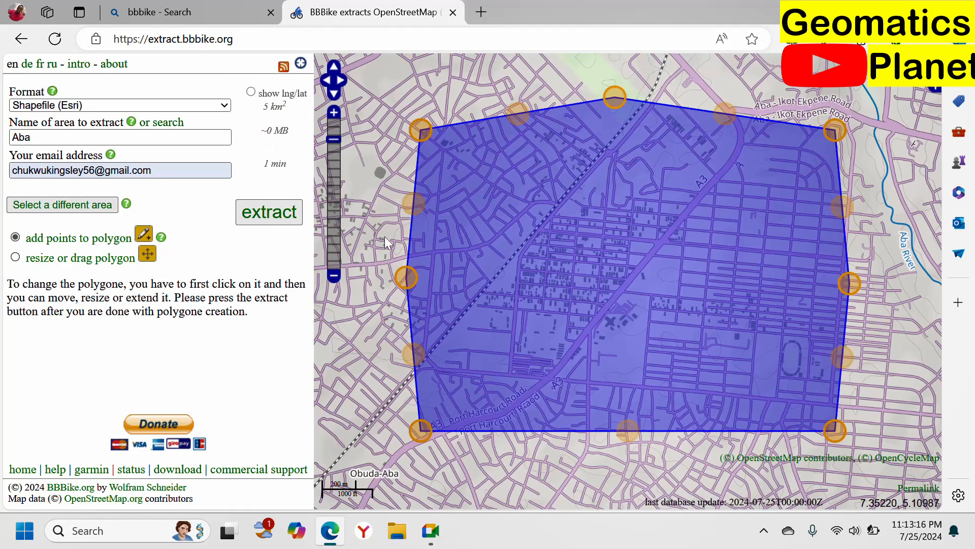
# Step: Submit the extract request for the area Aba in Shapefile (Esri) format
pyautogui.moveTo(266, 170); pyautogui.dragTo(289, 169)
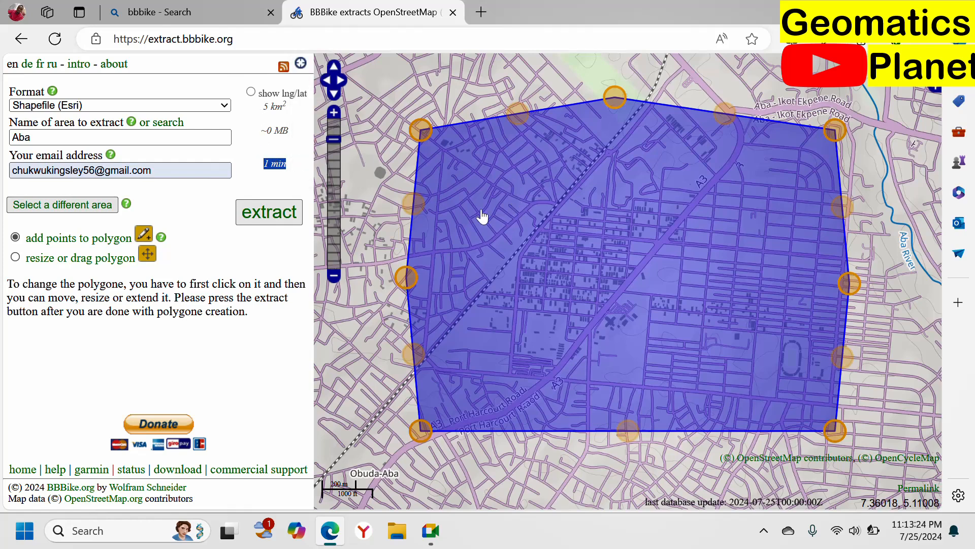
pyautogui.click(211, 109)
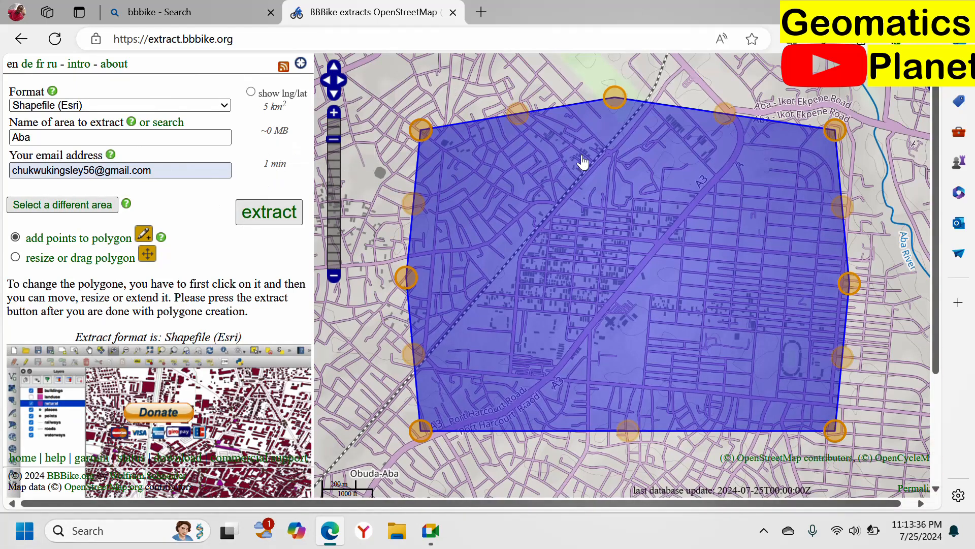
pyautogui.click(256, 214)
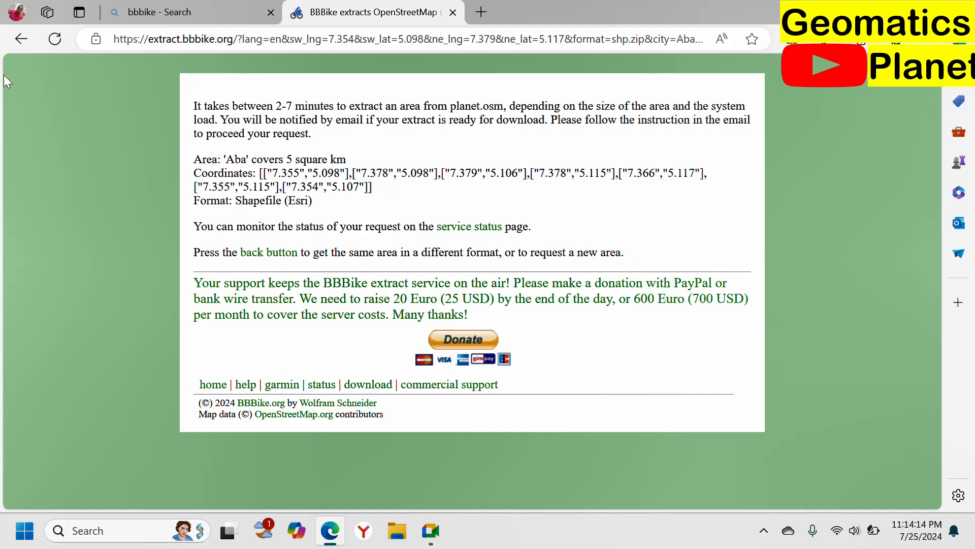
# Step: Return to the extract form, switch to Gmail in the Yandex browser, and check the inbox for the extract notification
pyautogui.click(21, 39)
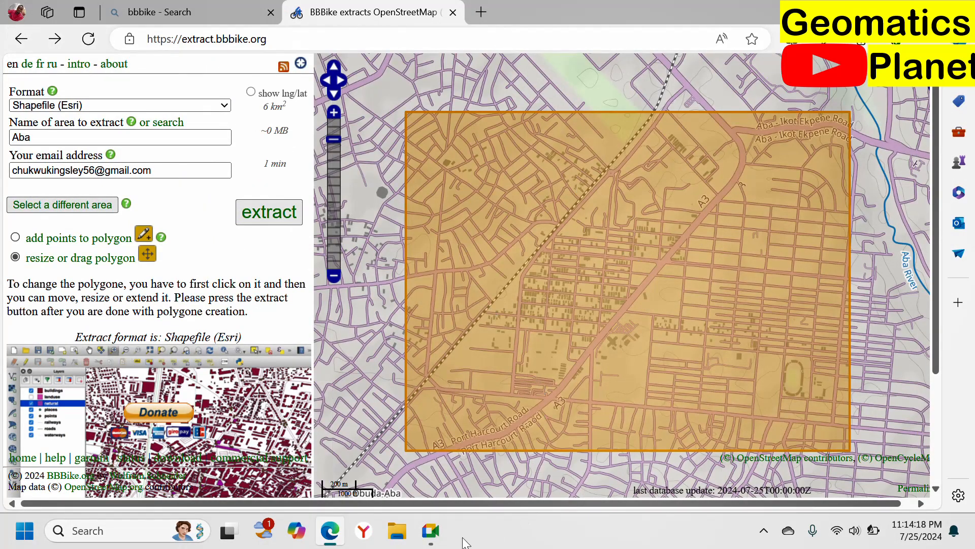
pyautogui.click(363, 530)
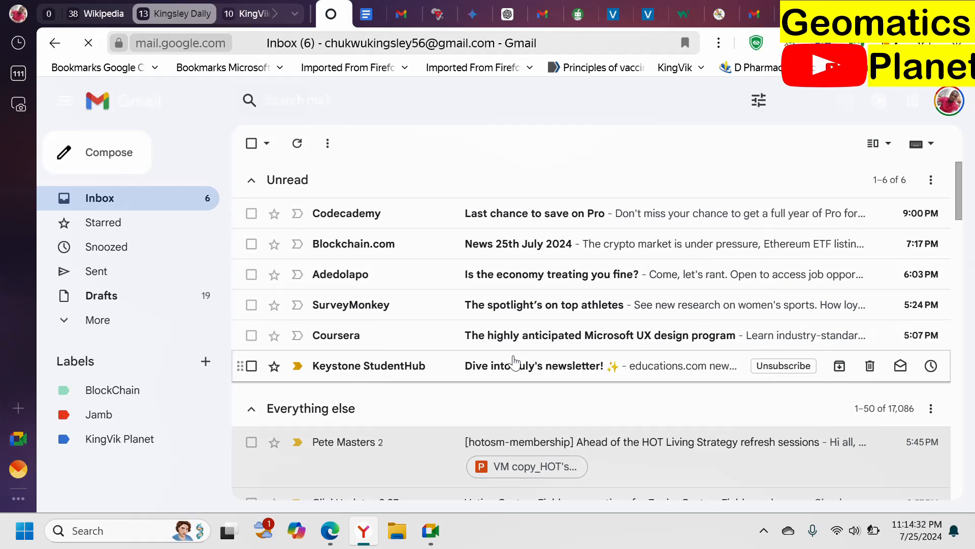
pyautogui.scroll(-6, 516, 362)
pyautogui.scroll(6, 518, 352)
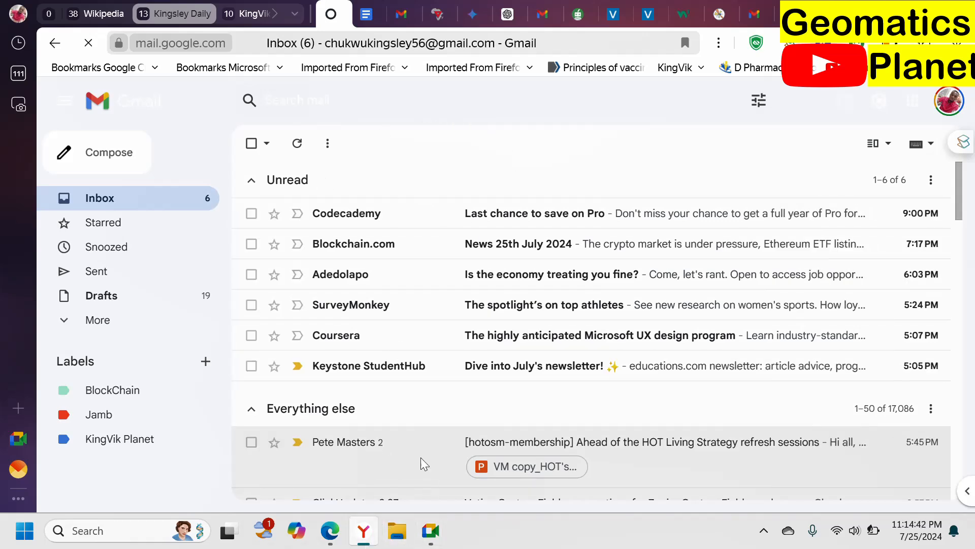
# Step: Switch back to the BBBike extract form in Edge and examine the output formats offered, from Garmin to SRTM contours
pyautogui.click(330, 530)
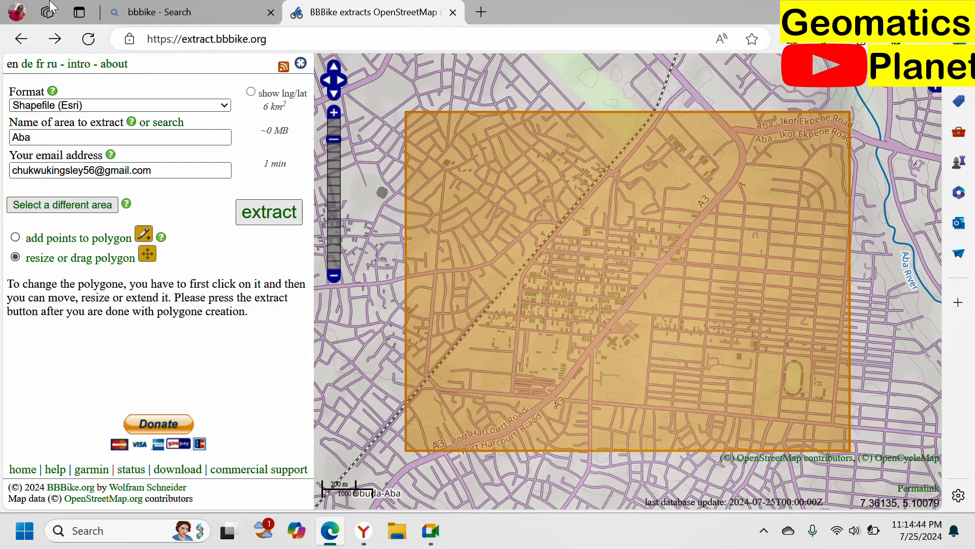
pyautogui.click(227, 113)
pyautogui.scroll(-6, 181, 344)
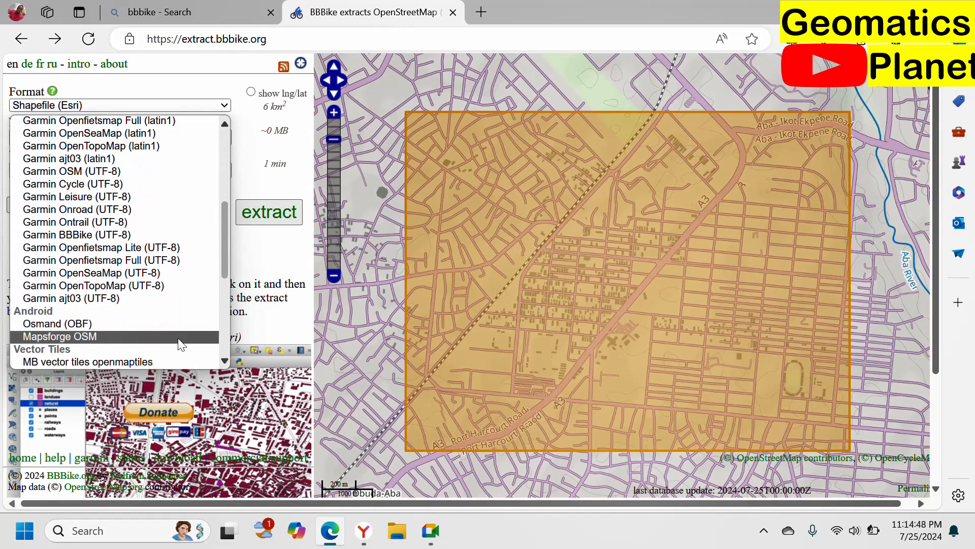
pyautogui.scroll(-2, 155, 338)
pyautogui.scroll(-4, 150, 294)
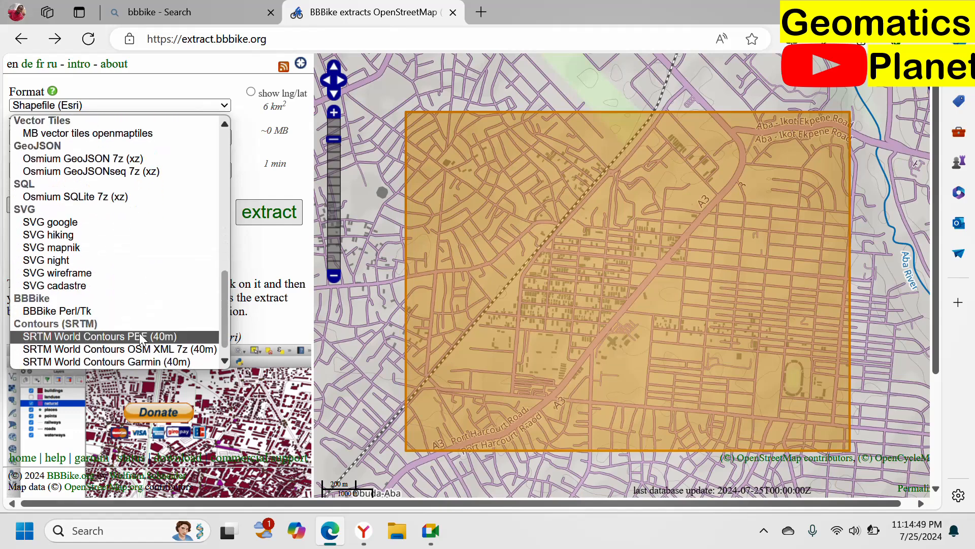
pyautogui.scroll(-1, 112, 330)
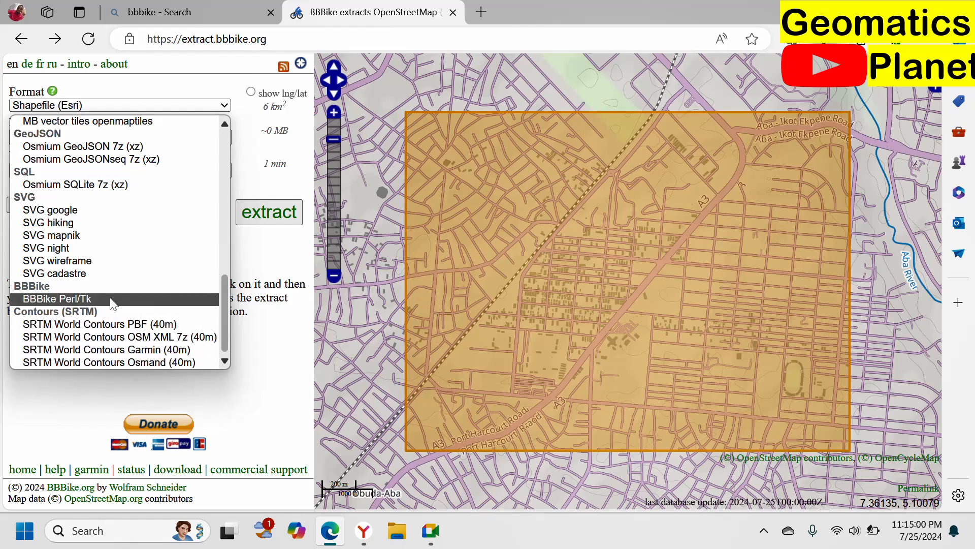
pyautogui.scroll(5, 137, 213)
pyautogui.scroll(5, 142, 207)
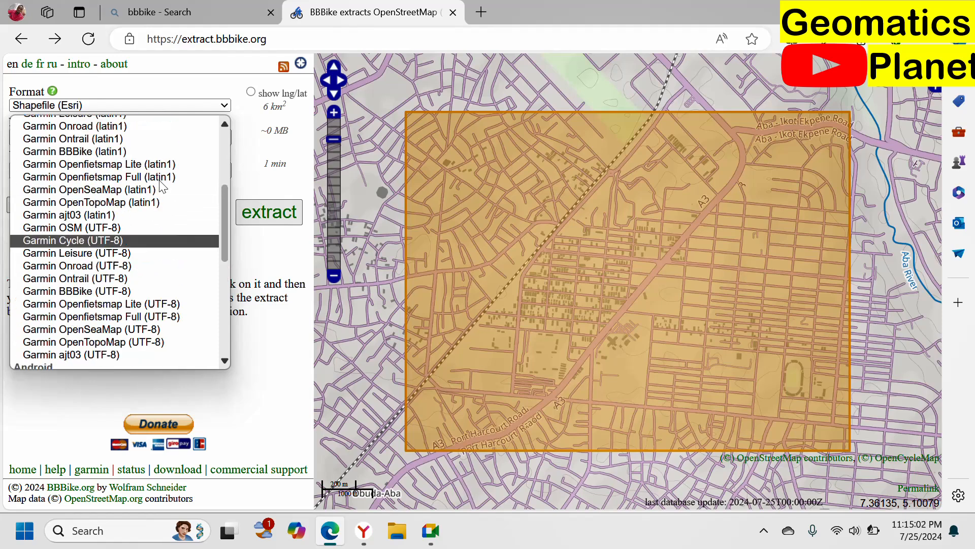
pyautogui.click(87, 236)
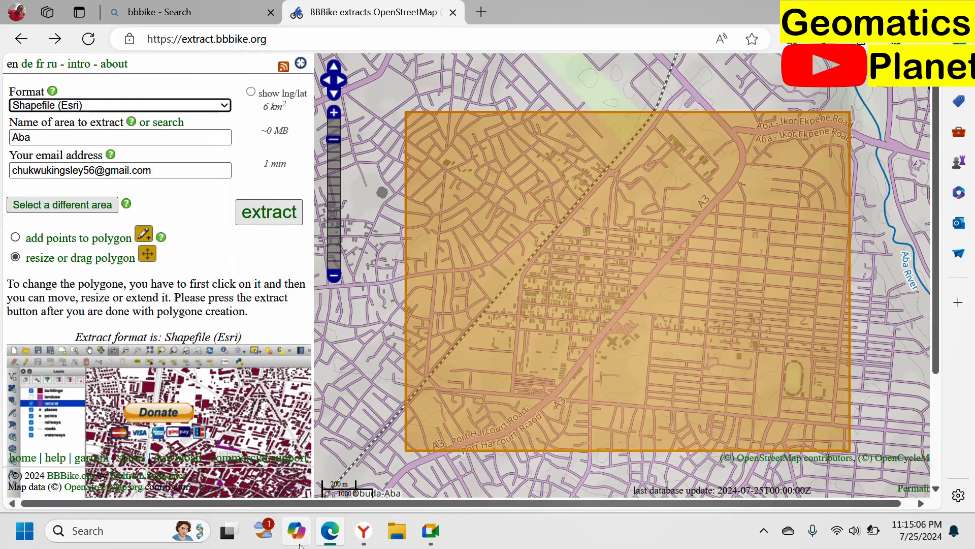
# Step: Switch to Gmail, open the bbbike message about area 'Aba', review its extract details, and download the linked shp.zip file
pyautogui.click(366, 532)
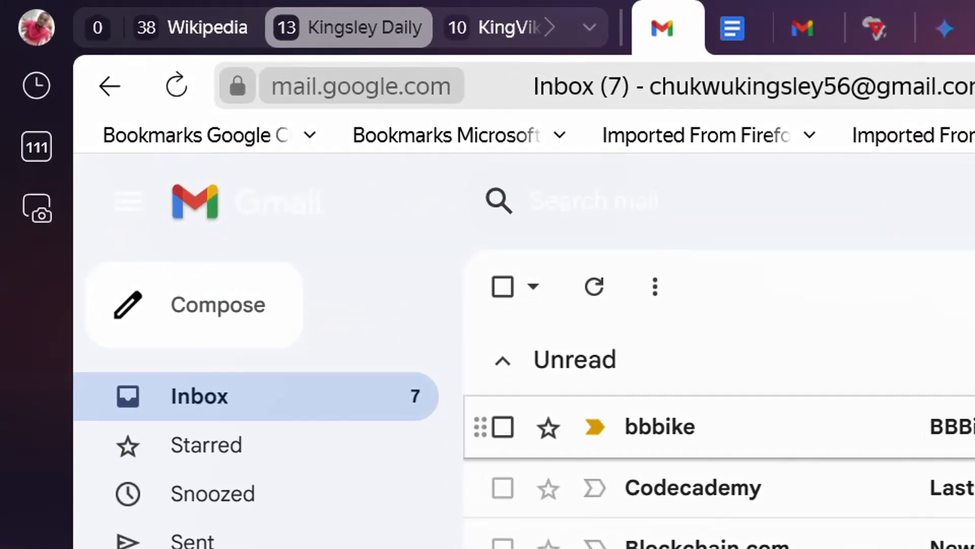
pyautogui.click(701, 427)
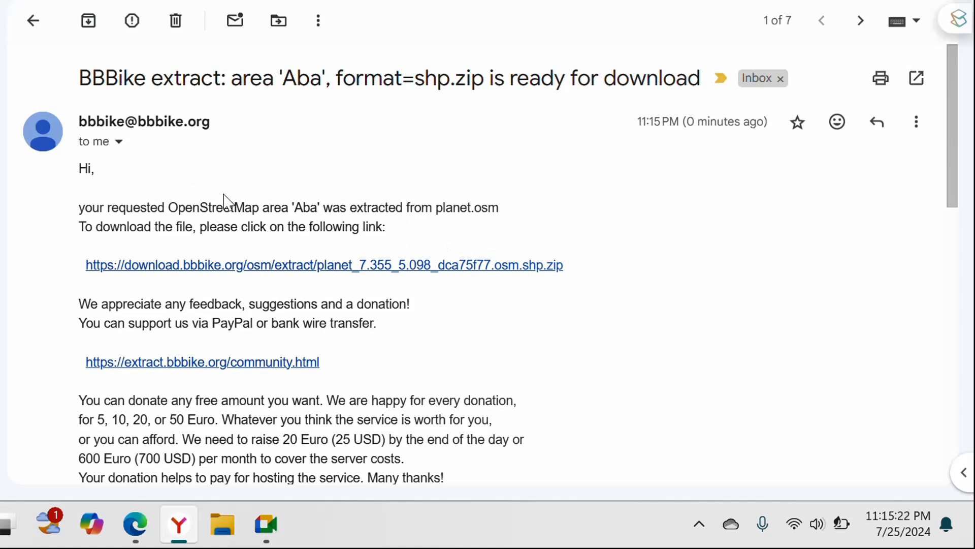
pyautogui.scroll(-3, 282, 438)
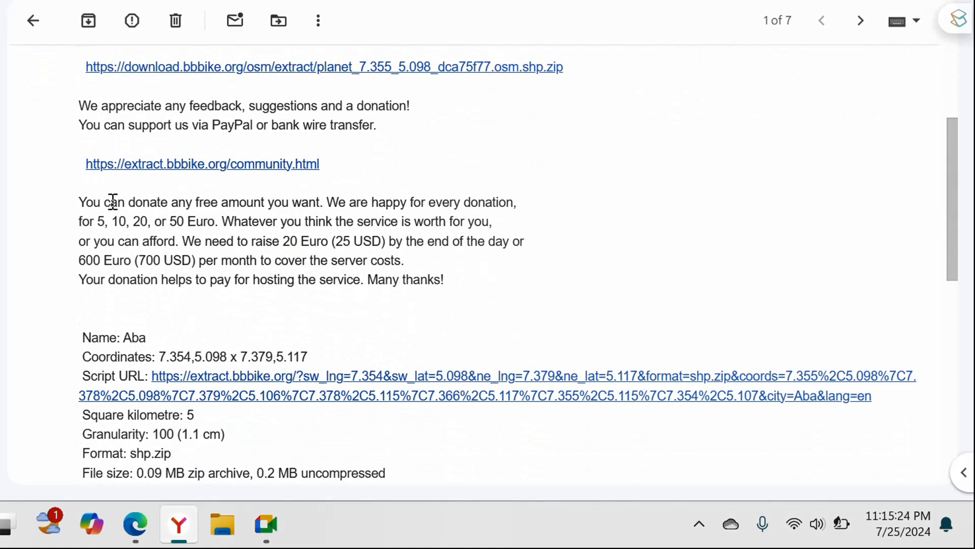
pyautogui.scroll(-2, 230, 375)
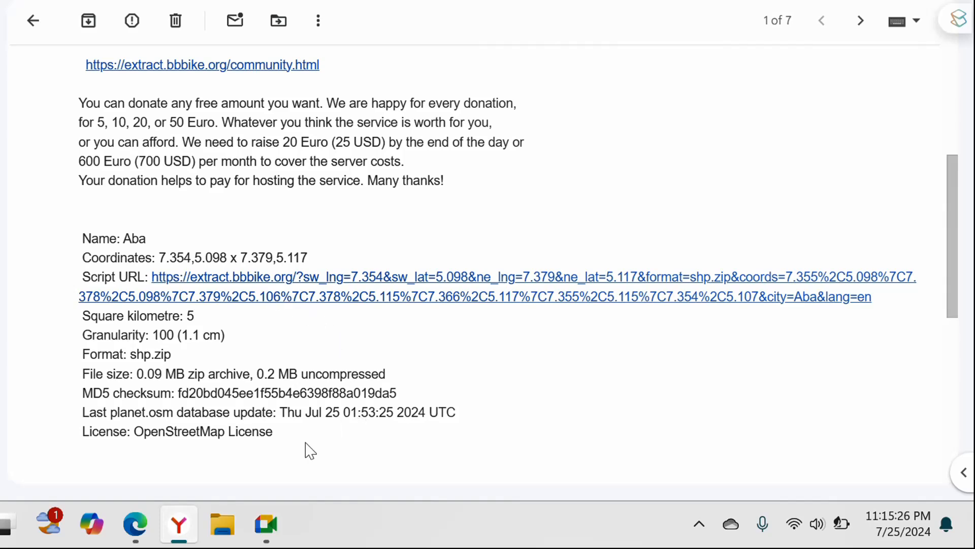
pyautogui.scroll(4, 260, 416)
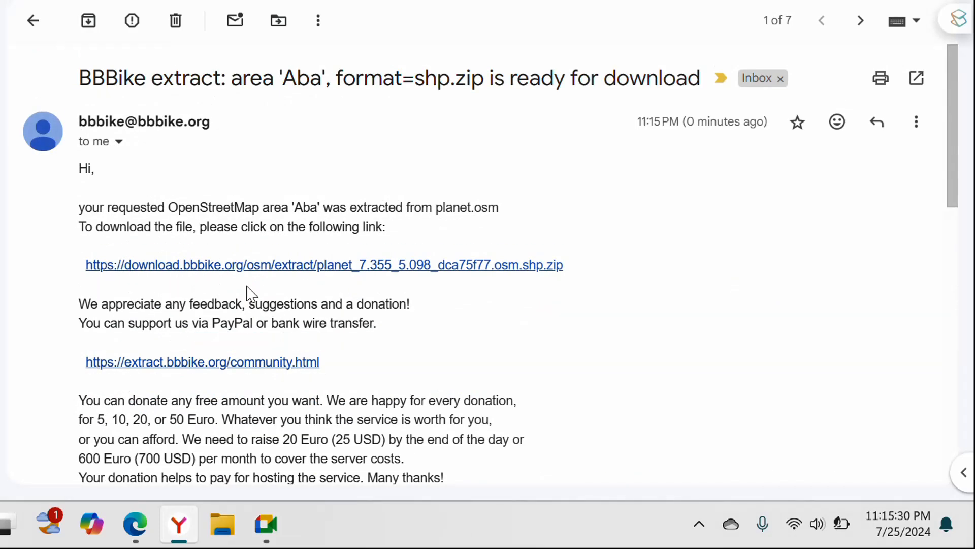
pyautogui.click(318, 277)
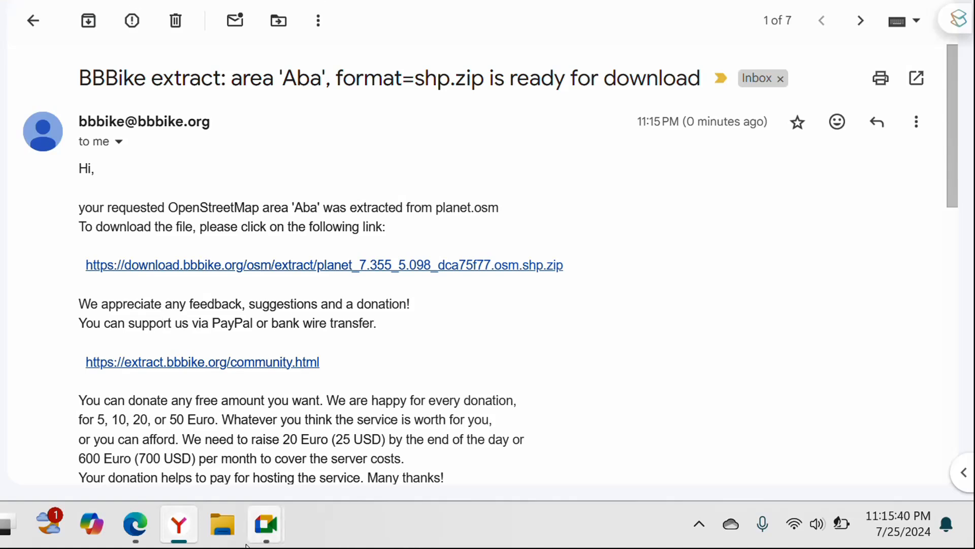
# Step: Switch to File Explorer, open the Downloads folder, and select the downloaded 5.098_dca75f77.osm.shp archive
pyautogui.click(228, 534)
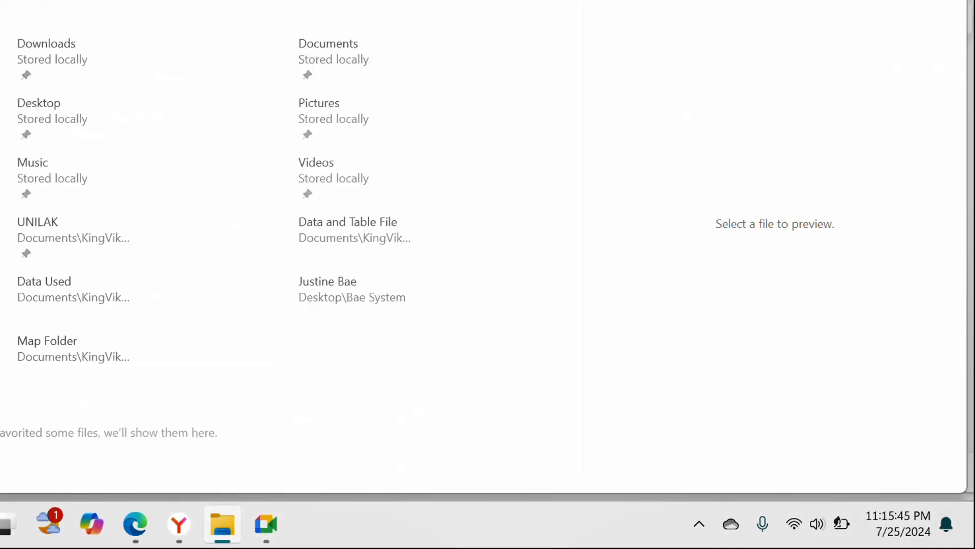
pyautogui.click(1, 74)
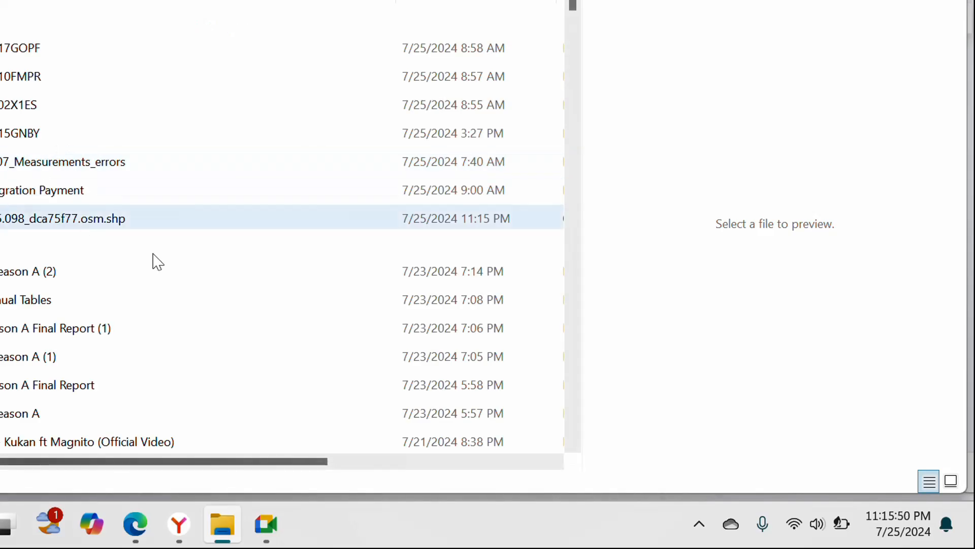
pyautogui.click(2, 223)
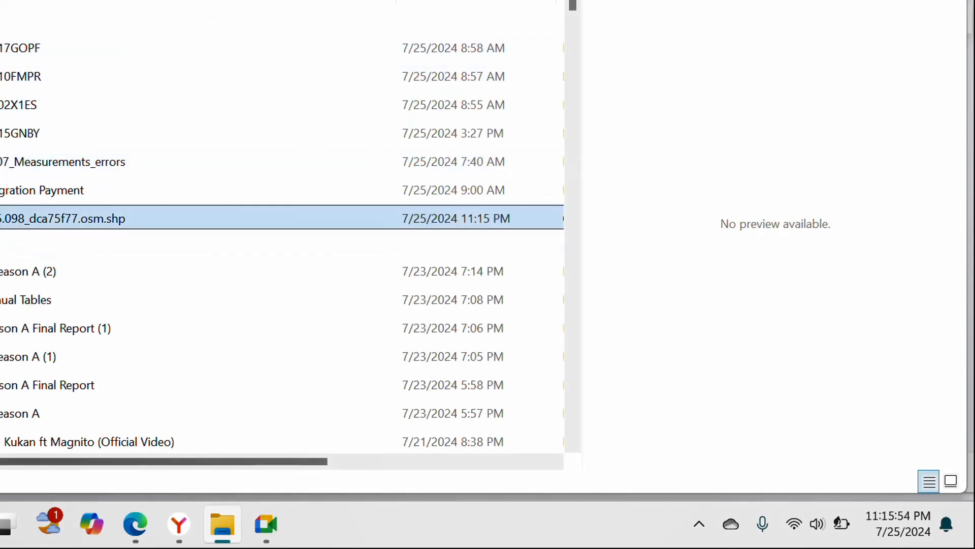
# Step: Minimize the open File Explorer, mail, map and meeting windows to clear the desktop
pyautogui.hotkey('alt', 'Tab')
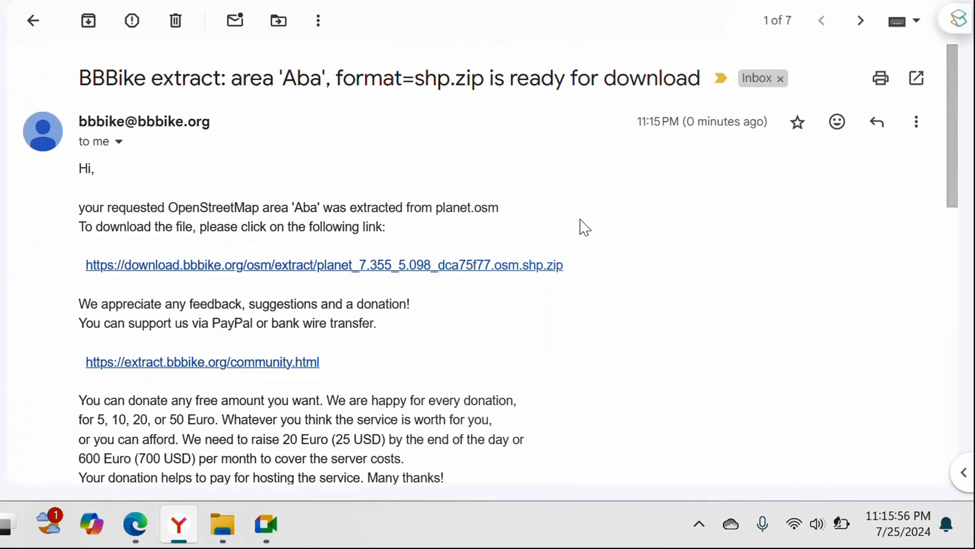
pyautogui.hotkey('alt', 'Tab')
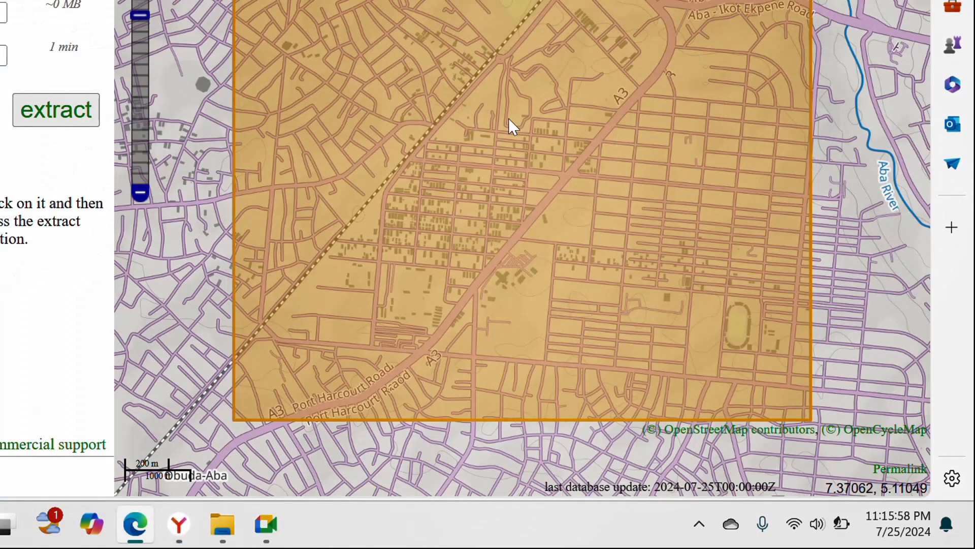
pyautogui.hotkey('alt', 'Tab')
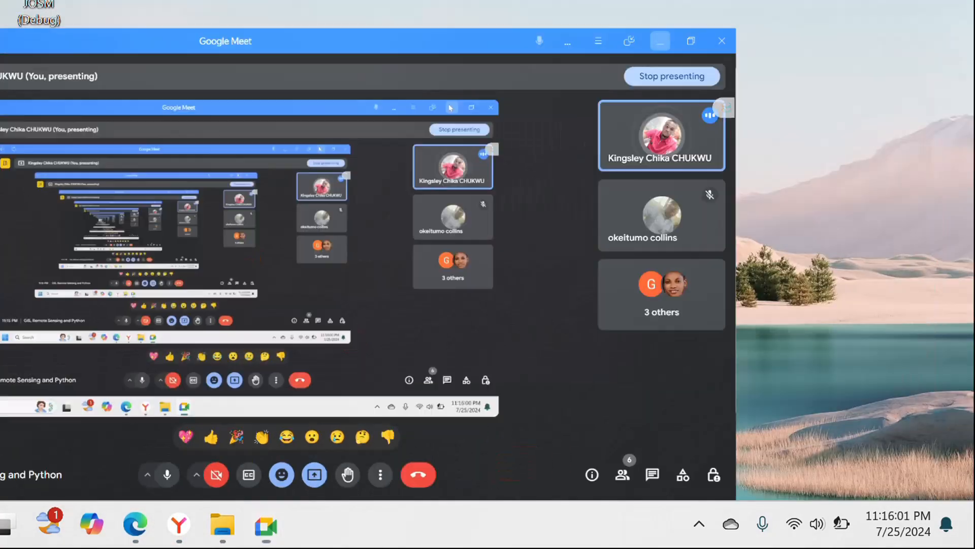
pyautogui.click(660, 41)
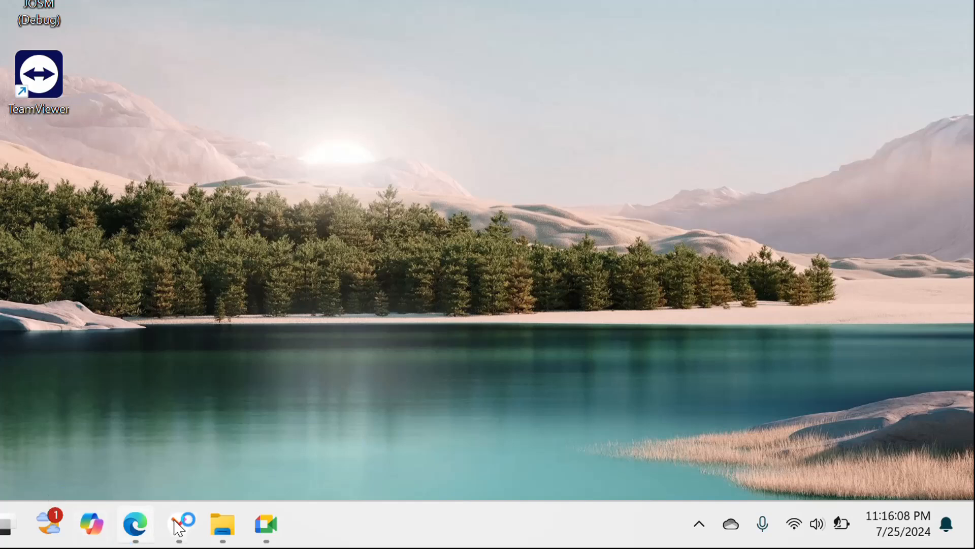
# Step: Return to File Explorer, leave Downloads, open the folder modified 7/3/2024 11:22 AM, and browse into the project folders inside it
pyautogui.click(224, 524)
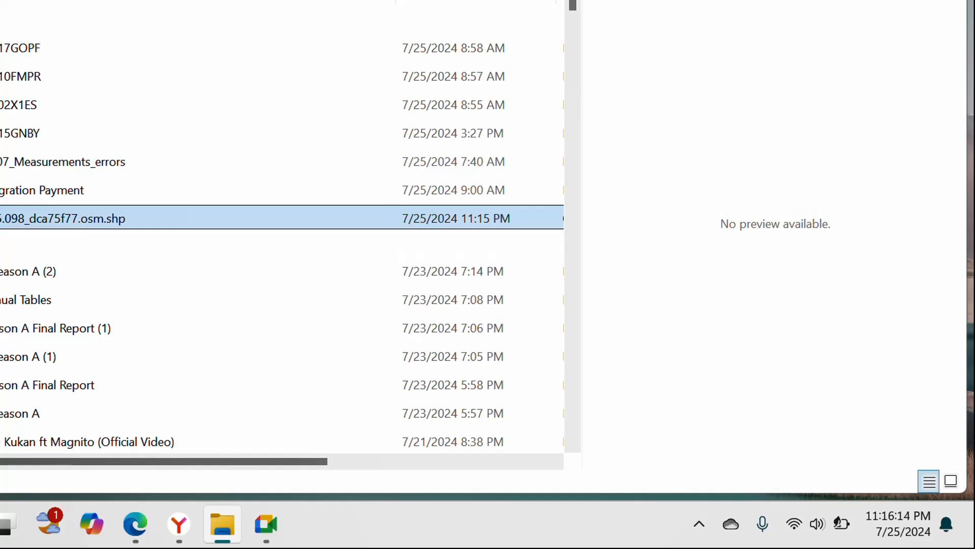
pyautogui.click(1, 164)
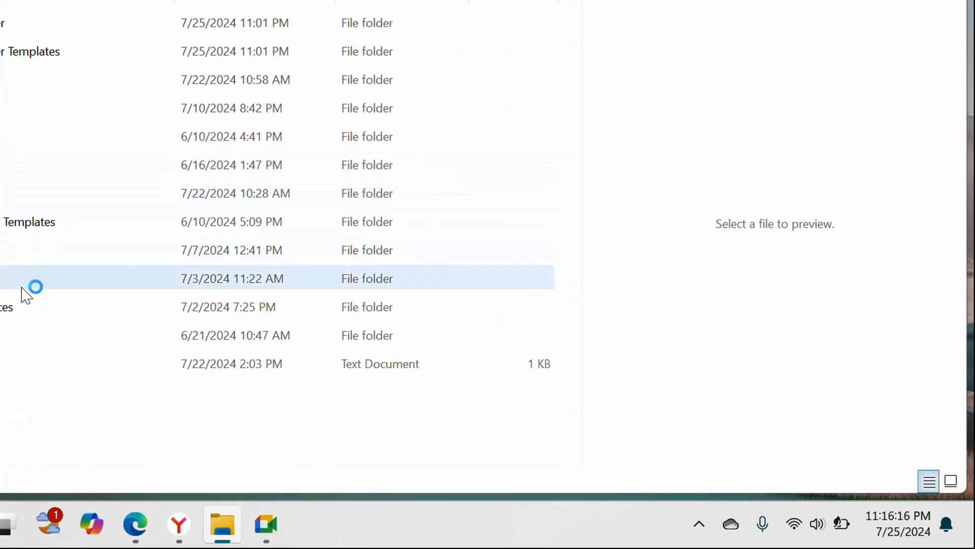
pyautogui.doubleClick(23, 285)
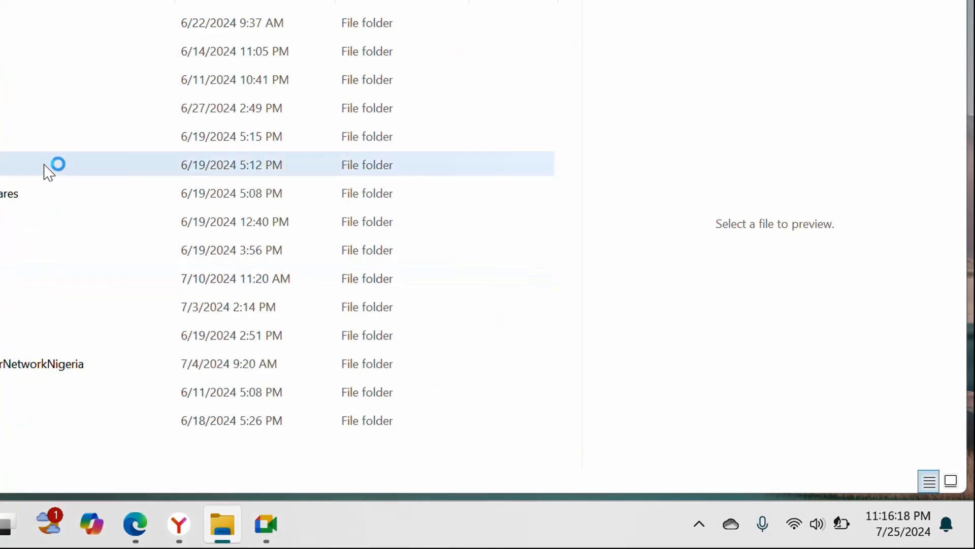
pyautogui.doubleClick(17, 104)
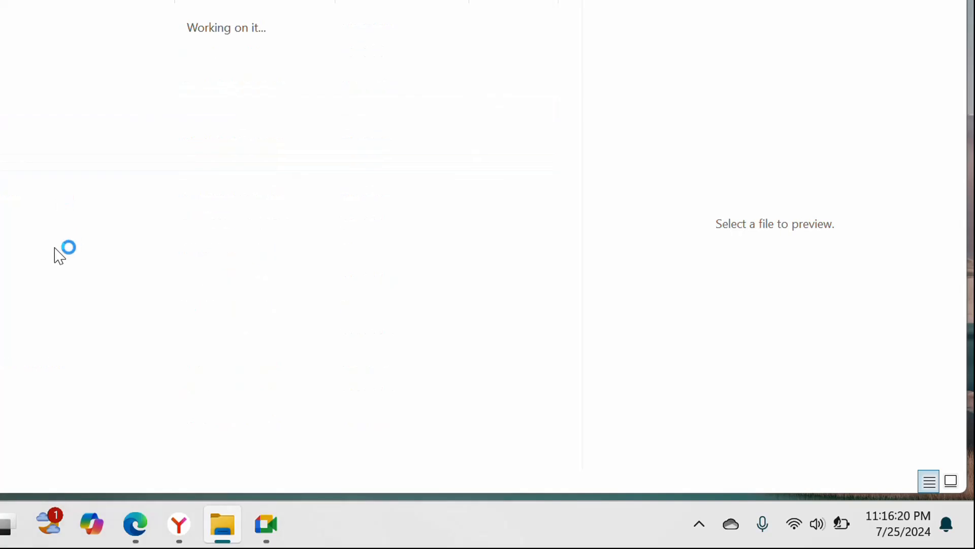
pyautogui.scroll(-7, 31, 351)
pyautogui.scroll(4, 48, 341)
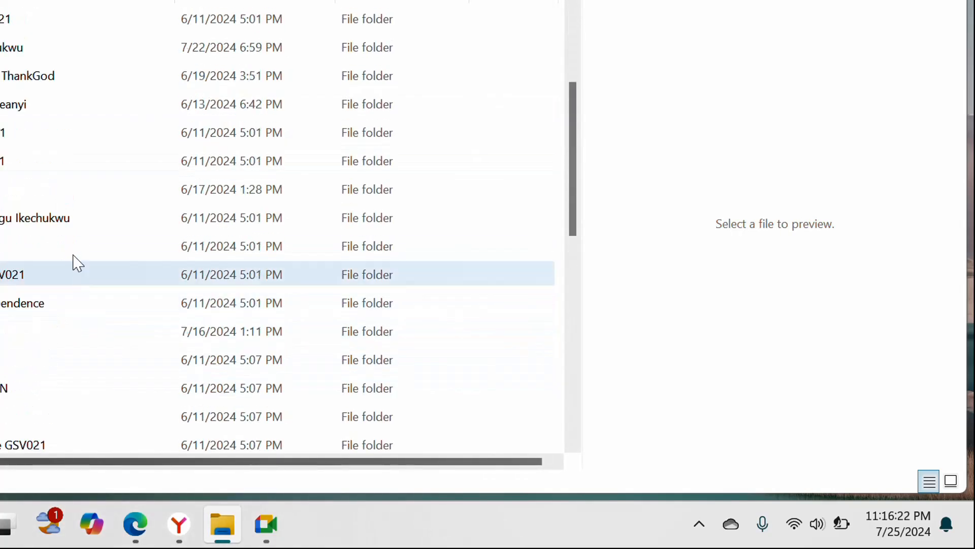
# Step: Open the folder modified 7/16/2024 1:11 PM, enter its subfolder modified 7/14/2024, and create a new folder among the shapefile data
pyautogui.click(70, 245)
pyautogui.press('Down')
pyautogui.press('Down')
pyautogui.press('Down')
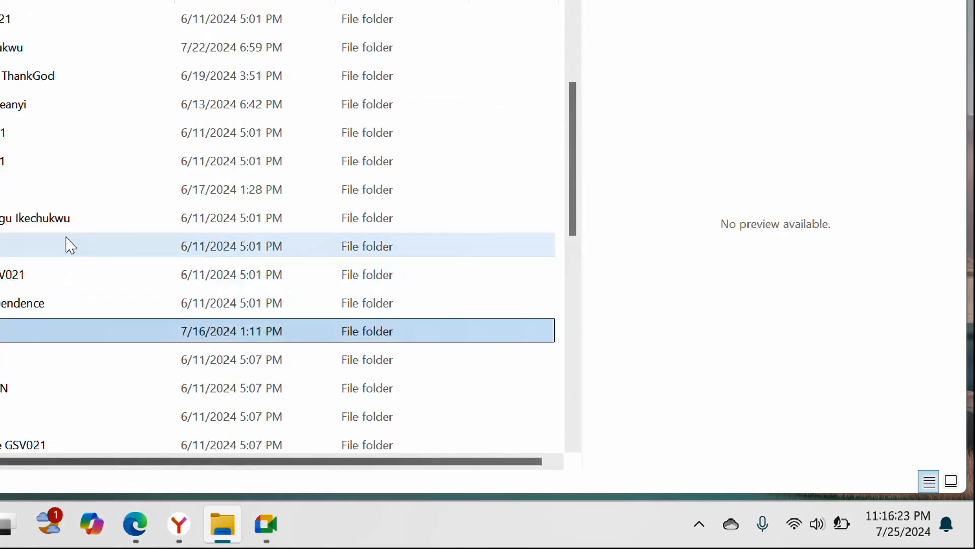
pyautogui.doubleClick(42, 333)
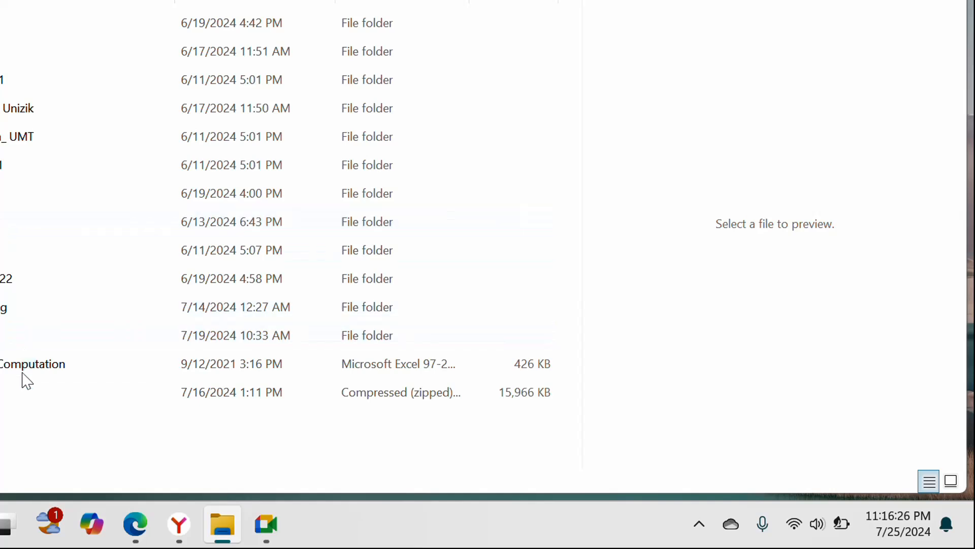
pyautogui.doubleClick(40, 313)
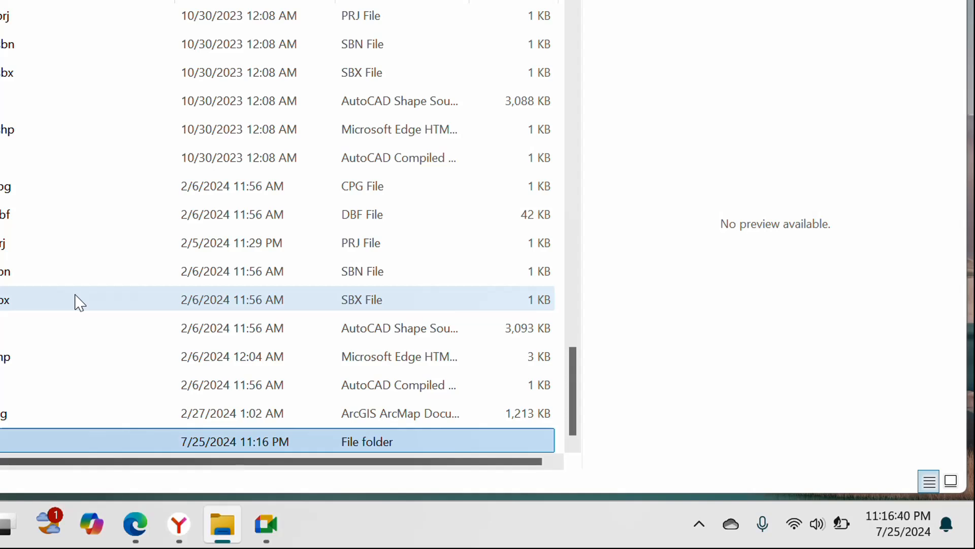
# Step: Paste the downloaded archive into the new Bbbike folder and extract all its contents there
pyautogui.doubleClick(8, 437)
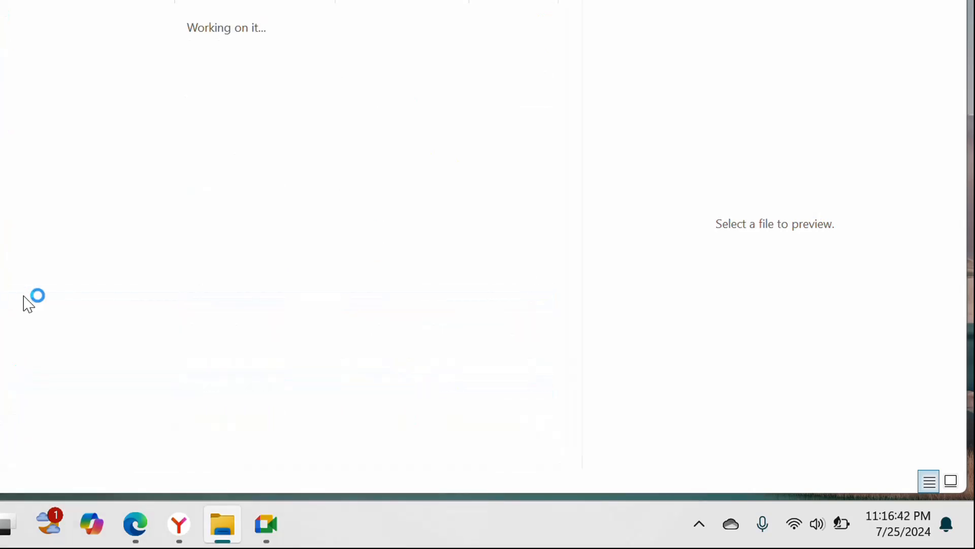
pyautogui.hotkey('ctrl', 'v')
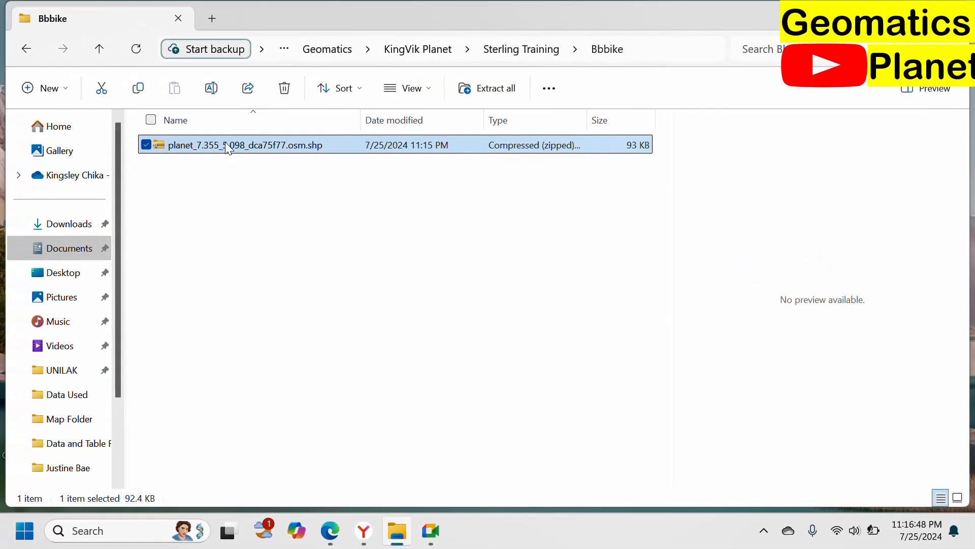
pyautogui.rightClick(228, 148)
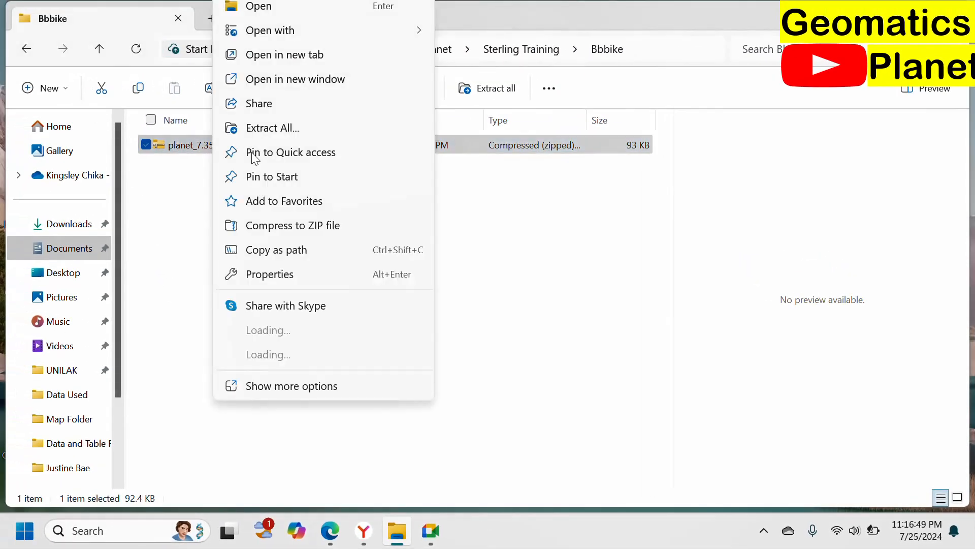
pyautogui.click(283, 127)
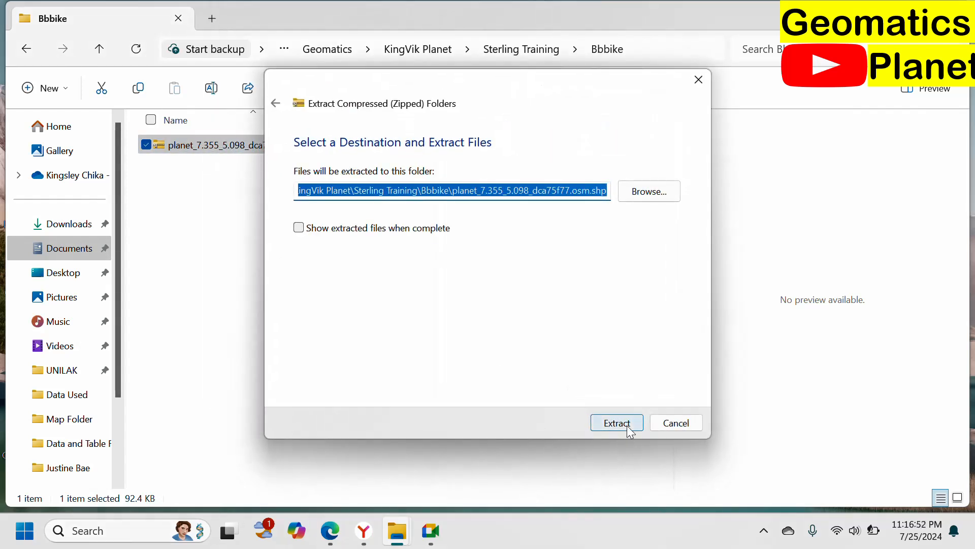
pyautogui.click(629, 428)
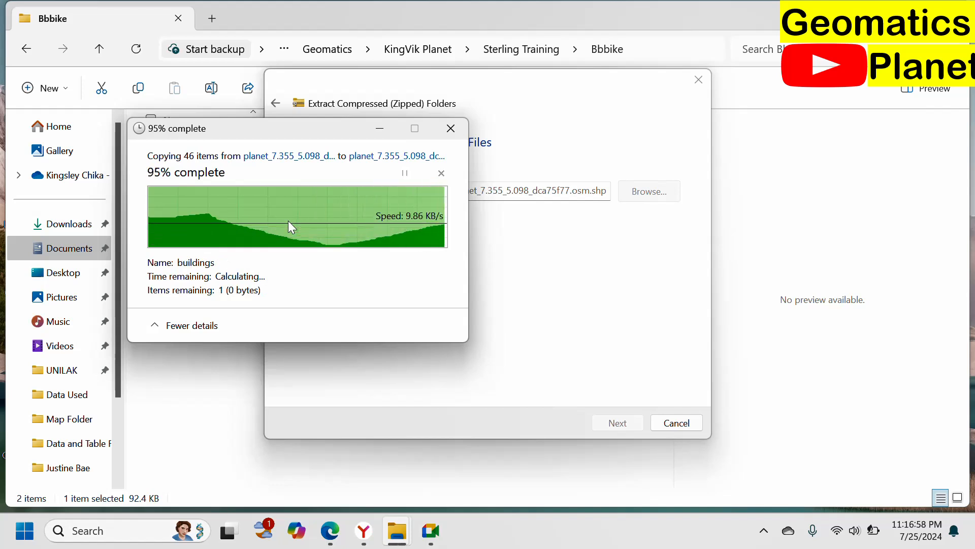
pyautogui.click(265, 203)
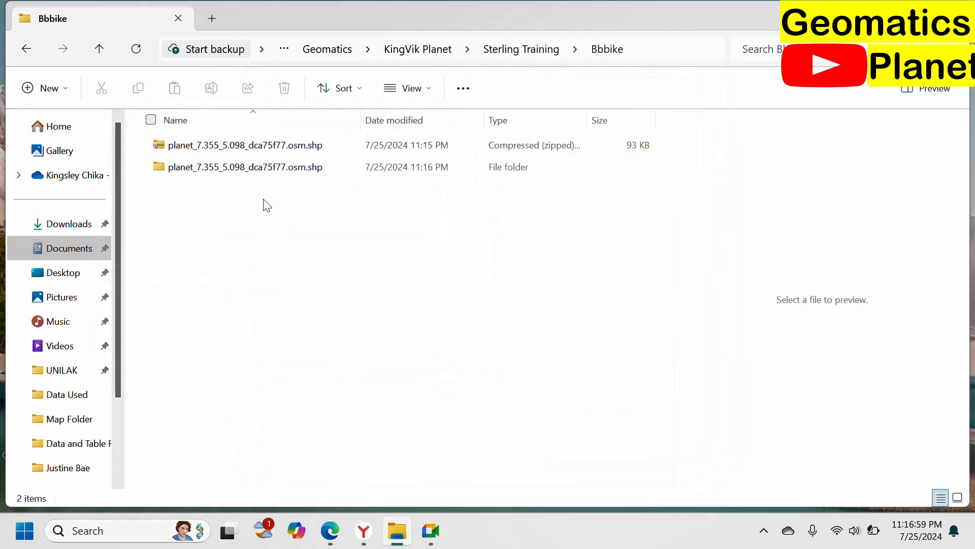
# Step: Open the extracted folders down to the shape subfolder and look through the shapefiles it holds
pyautogui.doubleClick(246, 170)
pyautogui.click(239, 154)
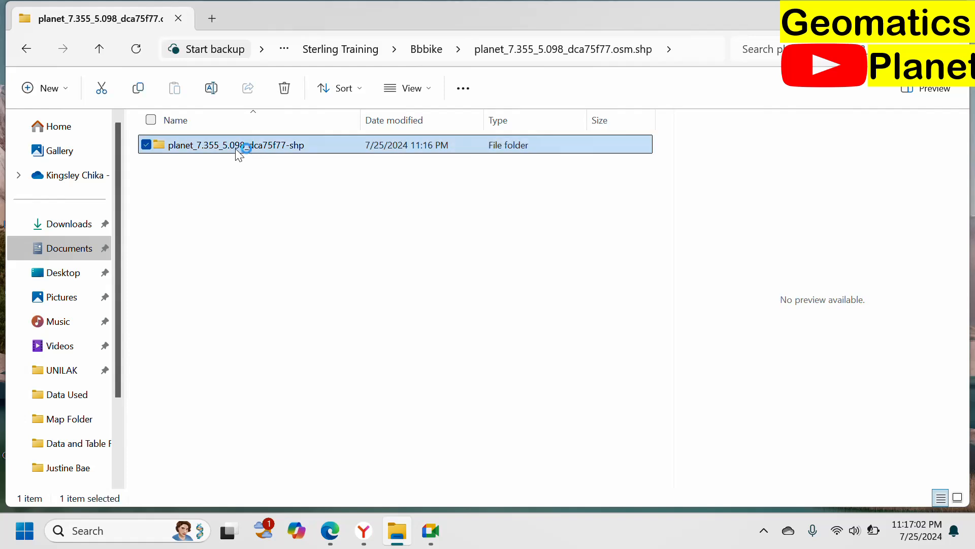
pyautogui.doubleClick(238, 154)
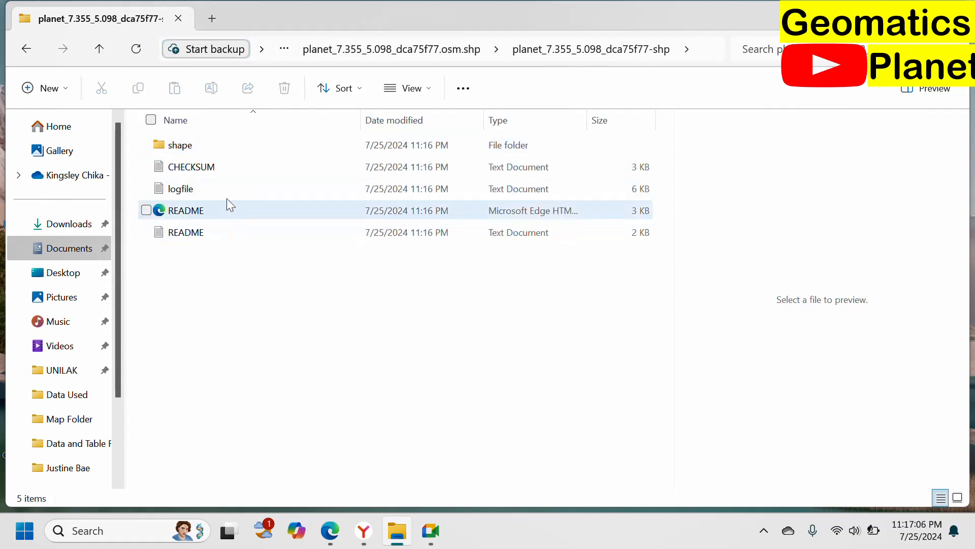
pyautogui.doubleClick(214, 150)
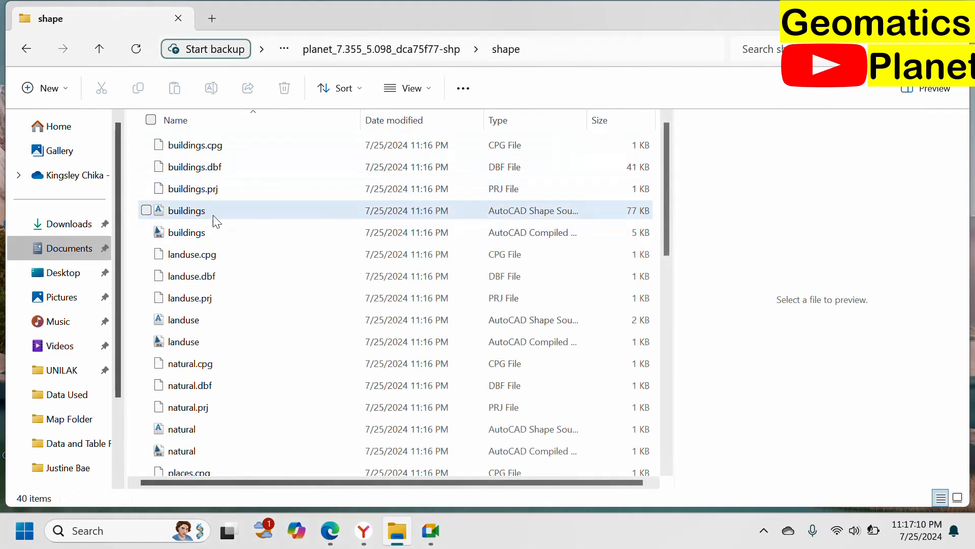
pyautogui.scroll(-1, 211, 351)
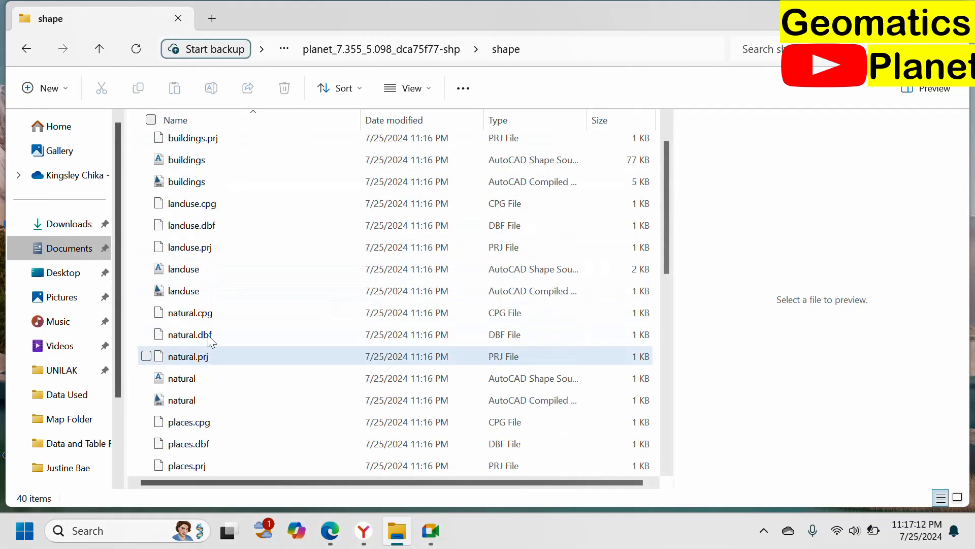
pyautogui.scroll(-1, 211, 354)
pyautogui.scroll(-1, 211, 361)
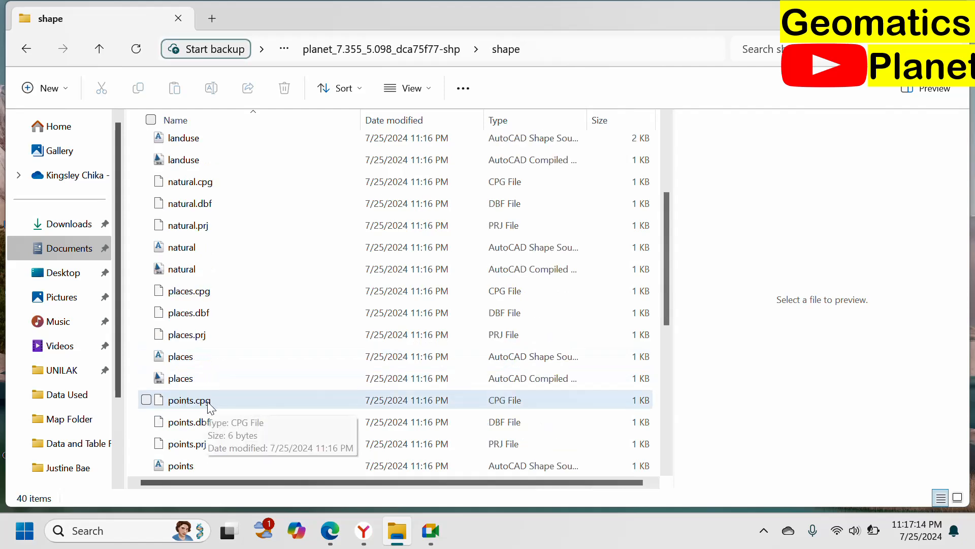
pyautogui.scroll(-2, 223, 402)
pyautogui.scroll(-2, 218, 417)
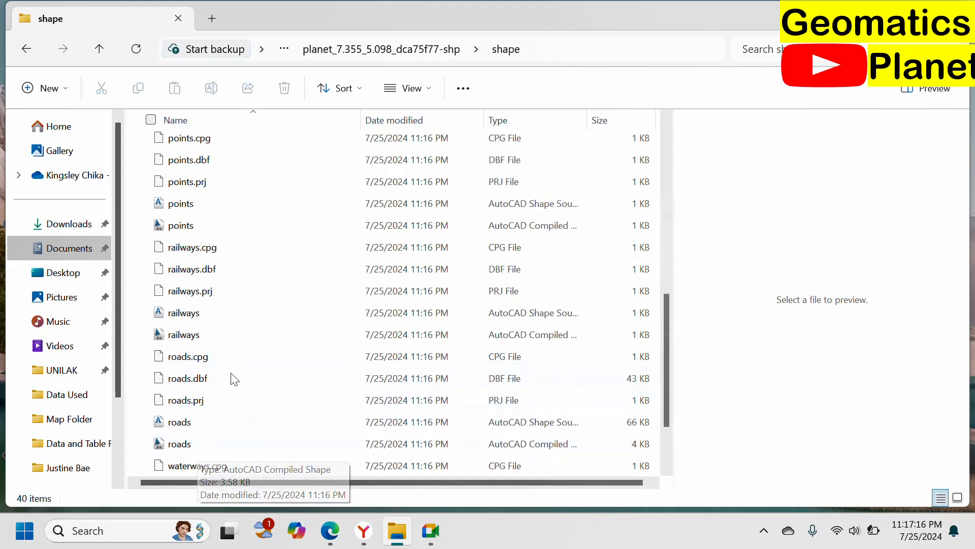
pyautogui.scroll(-2, 232, 378)
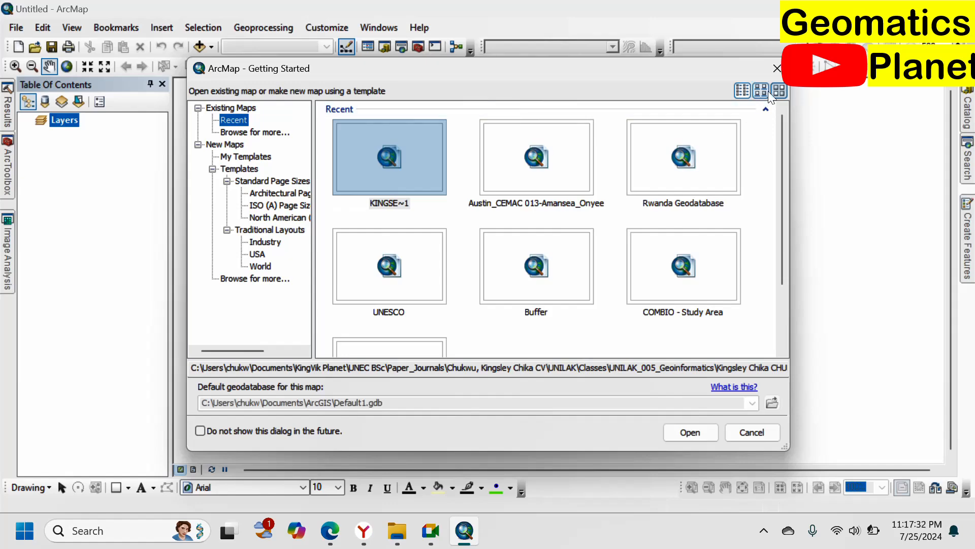
# Step: Dismiss ArcMap's Getting Started dialog to keep a blank map, and copy the shape folder's path from File Explorer
pyautogui.click(778, 69)
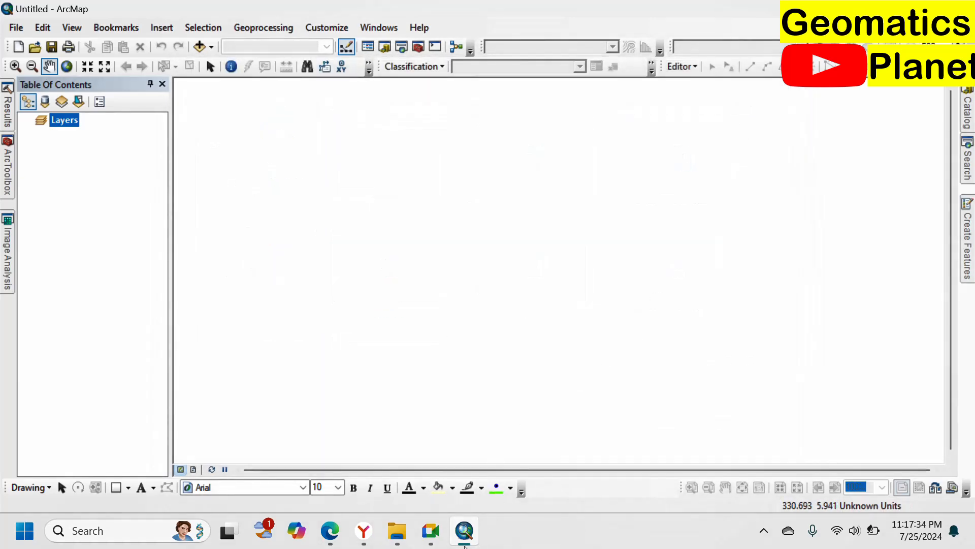
pyautogui.click(398, 540)
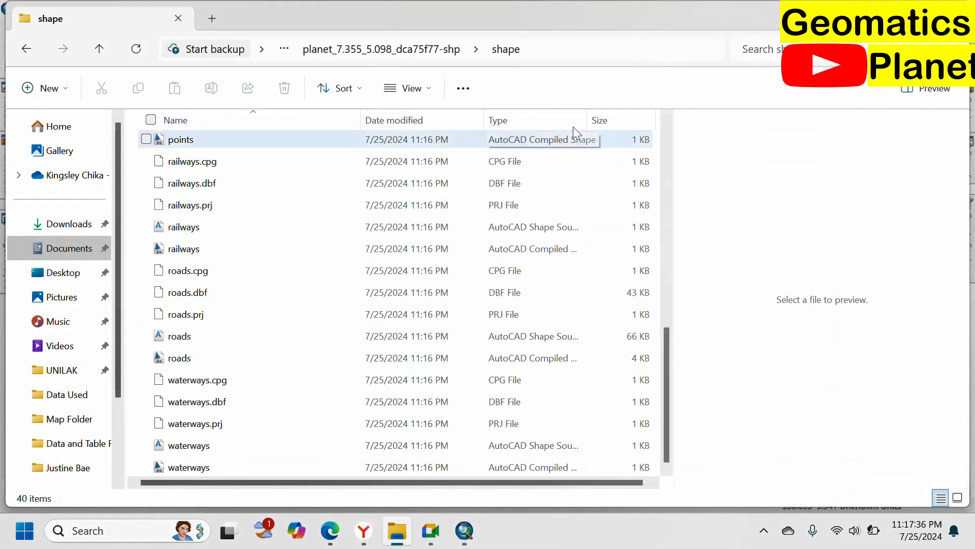
pyautogui.click(622, 48)
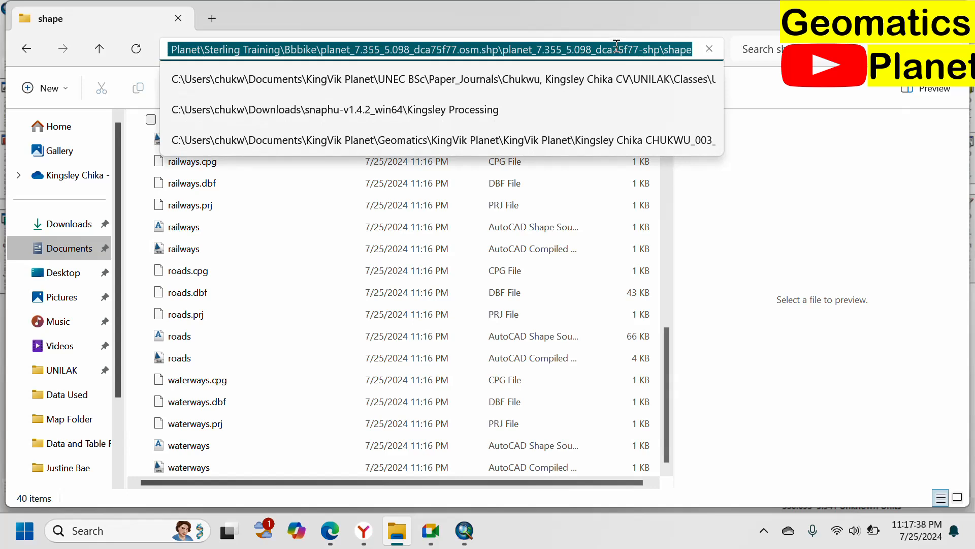
# Step: Return to ArcMap and add all the shapefiles in the shape folder, from buildings.shp to waterways.shp, using the copied folder path
pyautogui.click(473, 455)
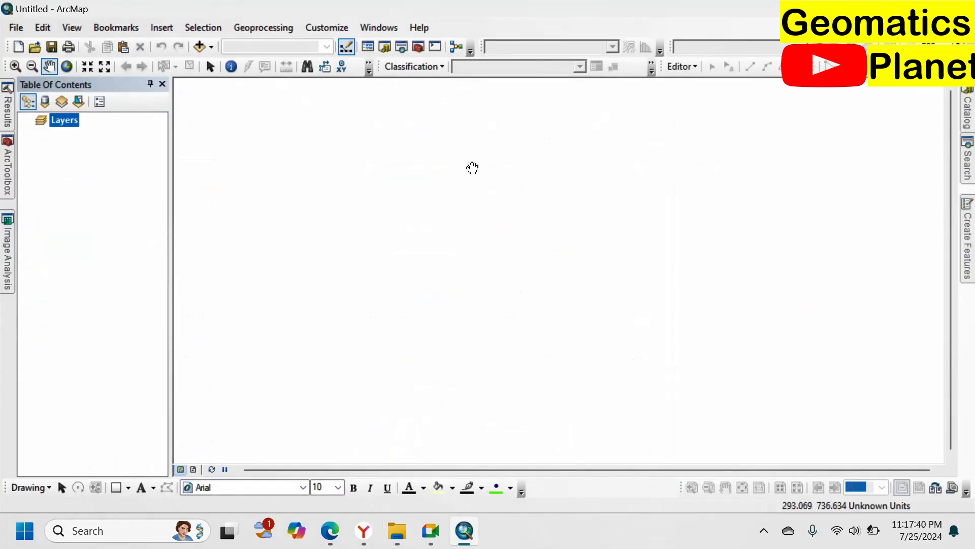
pyautogui.click(197, 47)
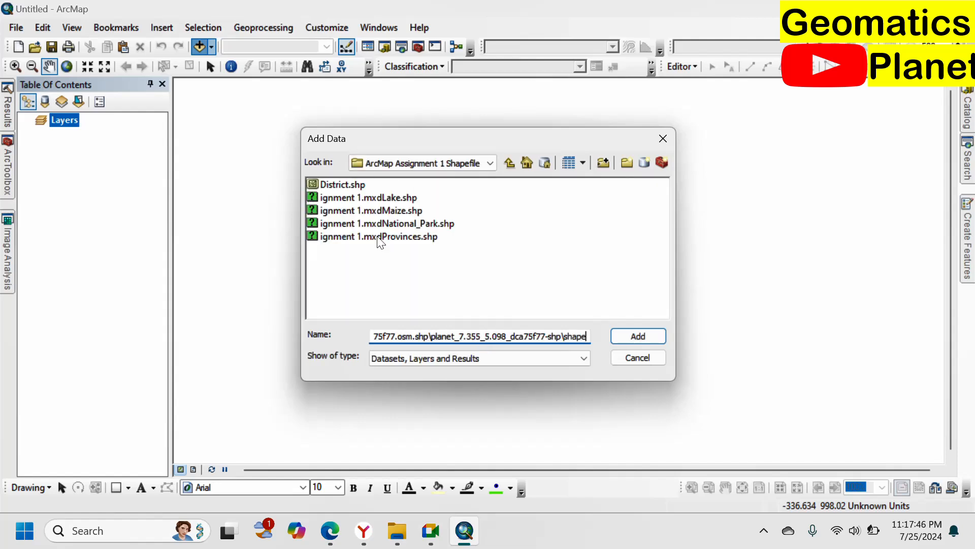
pyautogui.click(620, 338)
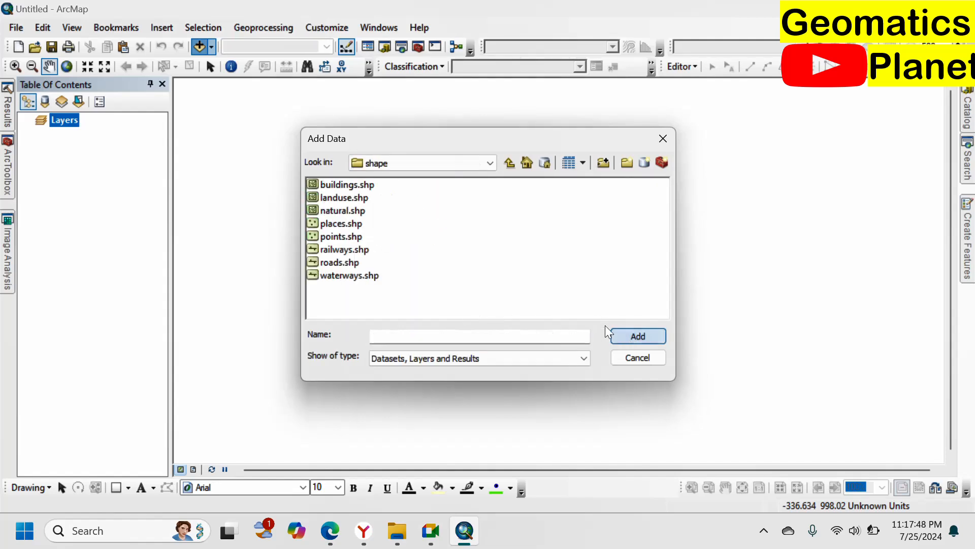
pyautogui.moveTo(358, 302); pyautogui.dragTo(325, 189)
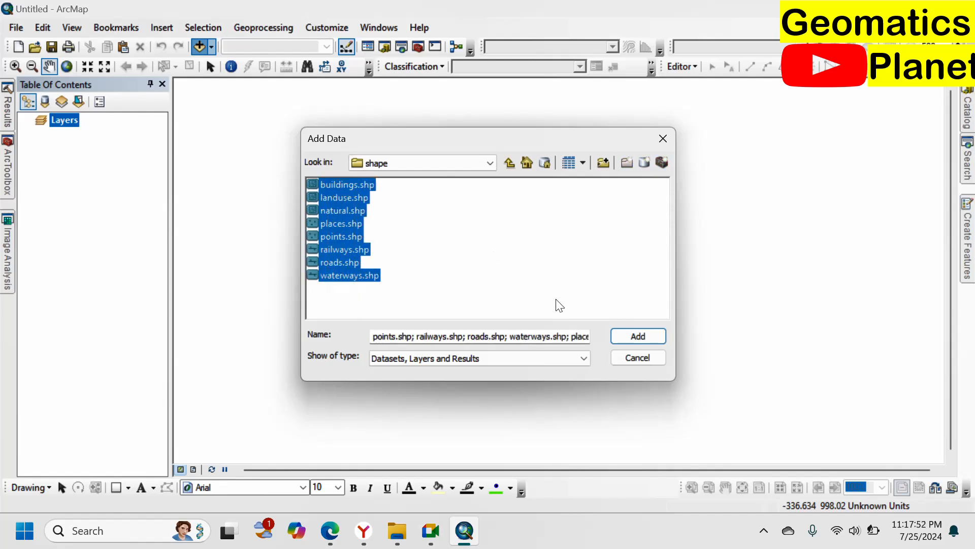
pyautogui.click(620, 339)
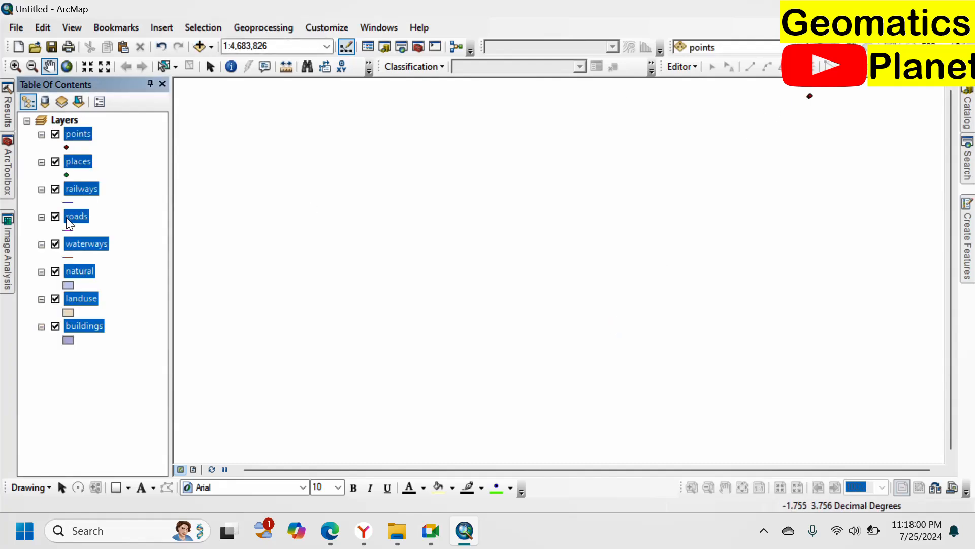
# Step: Close the landuse layer's symbol selector without changes and zoom the map to the buildings layer
pyautogui.click(68, 311)
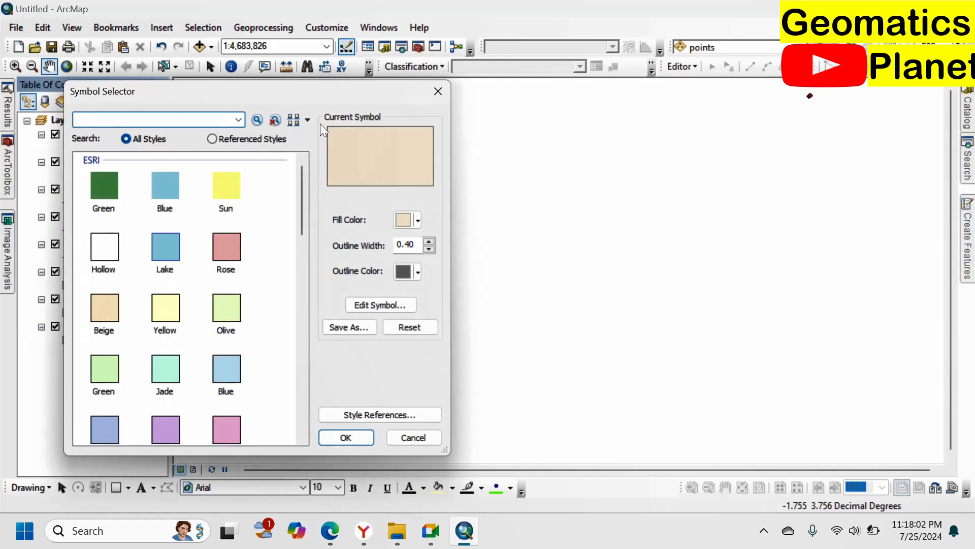
pyautogui.click(438, 91)
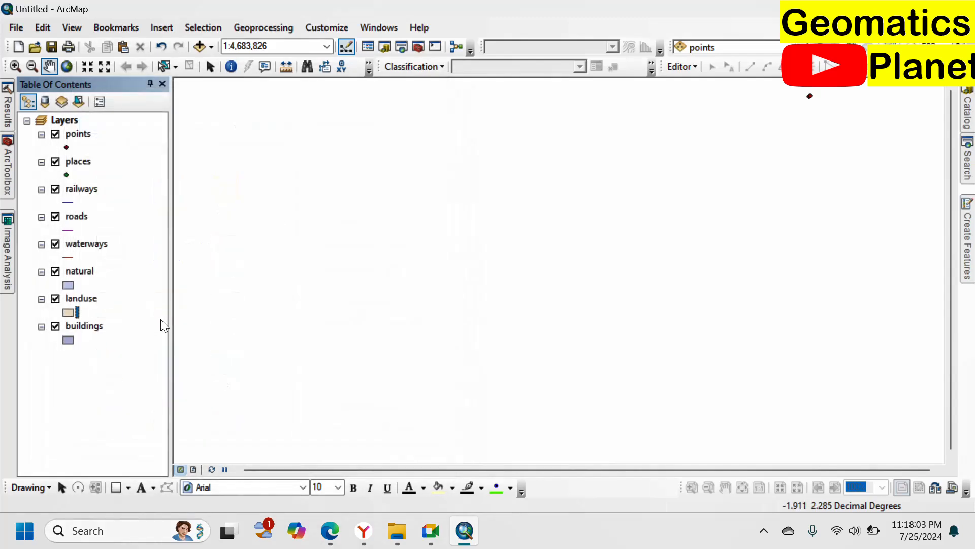
pyautogui.click(97, 333)
pyautogui.rightClick(99, 328)
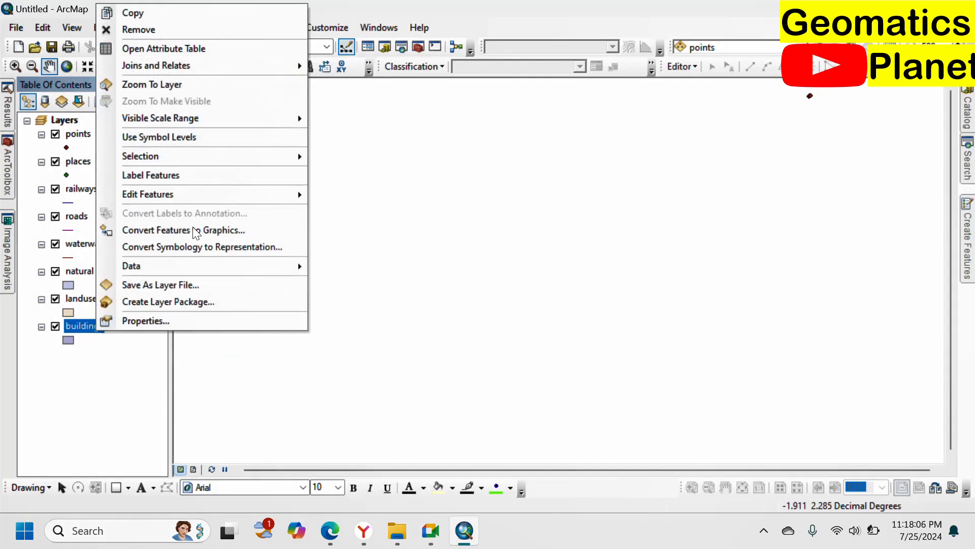
pyautogui.click(239, 90)
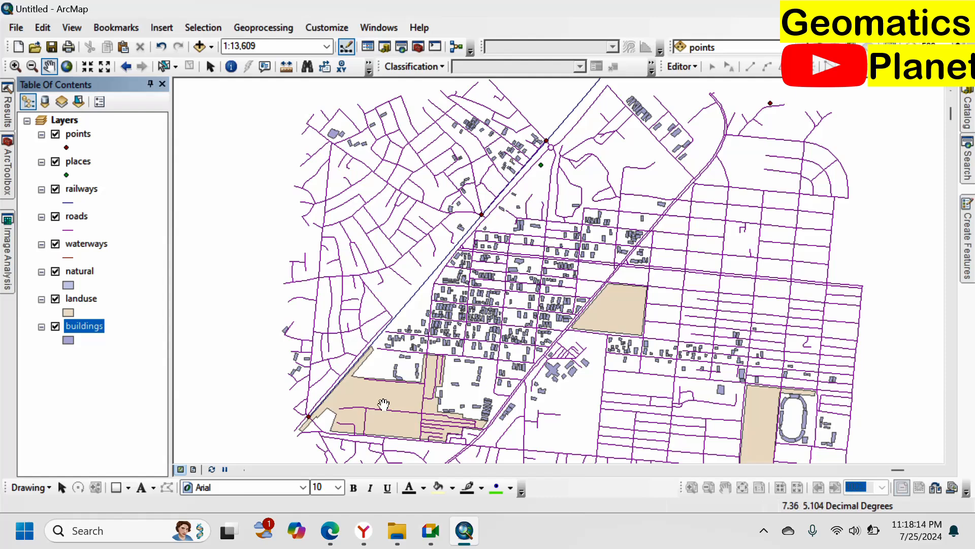
# Step: Switch to the BBBike page in Edge, clear the extraction area to compare its base map, and return to ArcMap
pyautogui.click(330, 531)
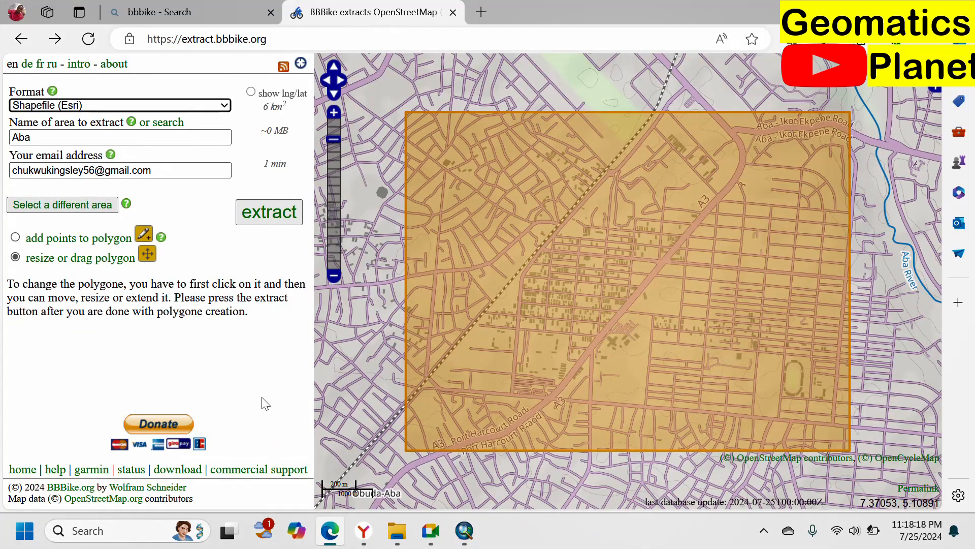
pyautogui.click(262, 398)
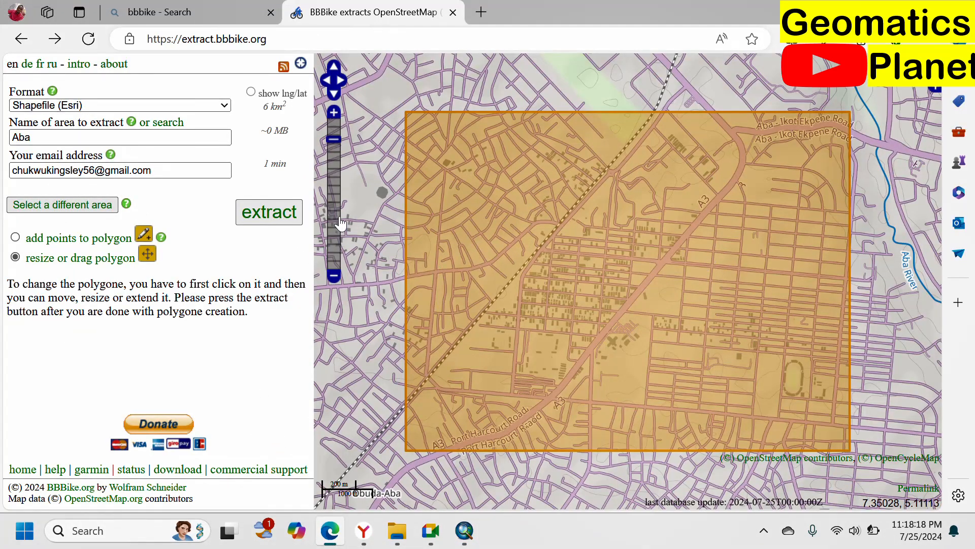
pyautogui.click(89, 201)
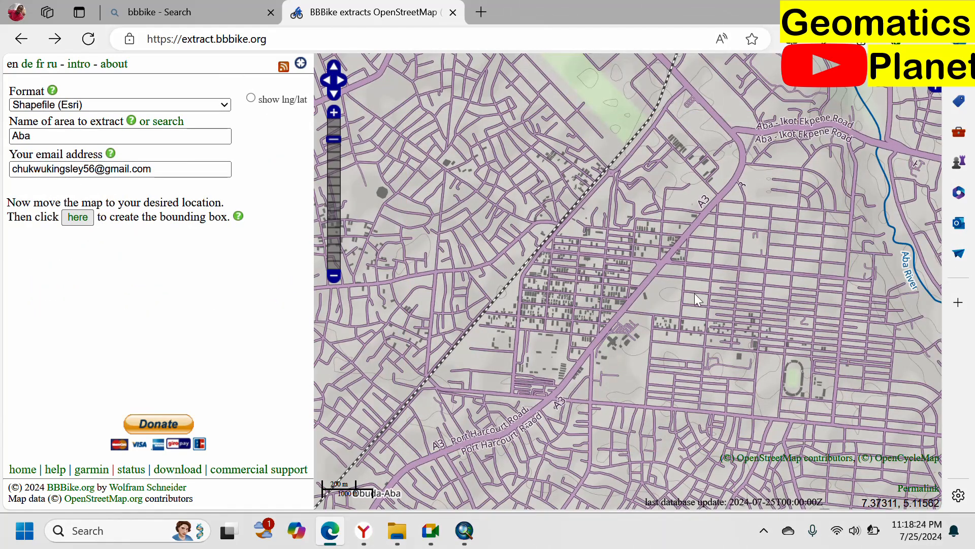
pyautogui.click(480, 539)
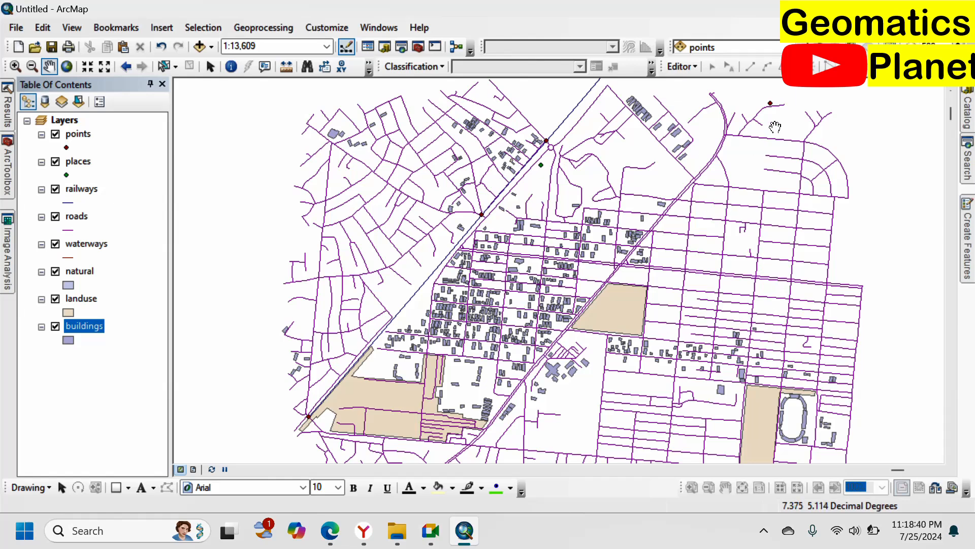
# Step: Review the attribute tables of the points and places layers
pyautogui.rightClick(81, 136)
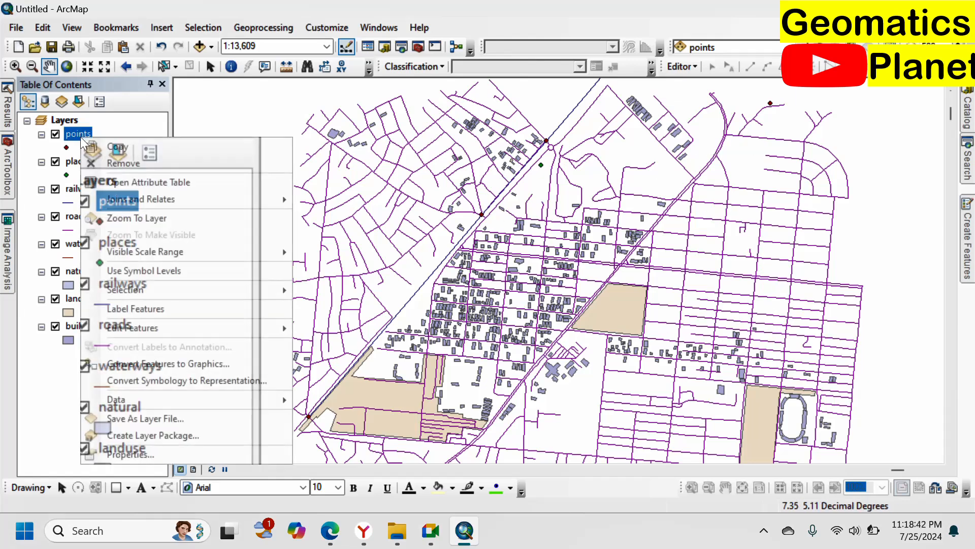
pyautogui.click(113, 183)
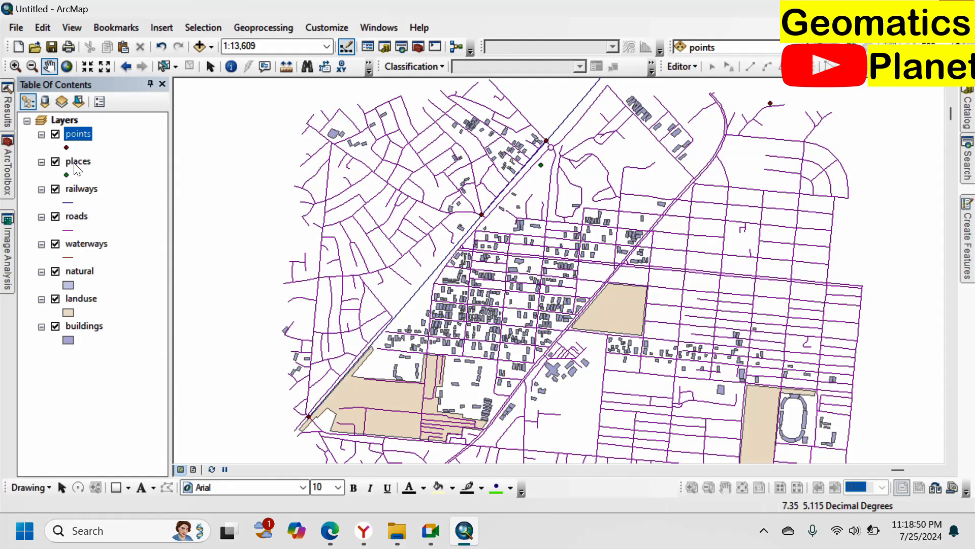
pyautogui.rightClick(76, 169)
pyautogui.click(100, 209)
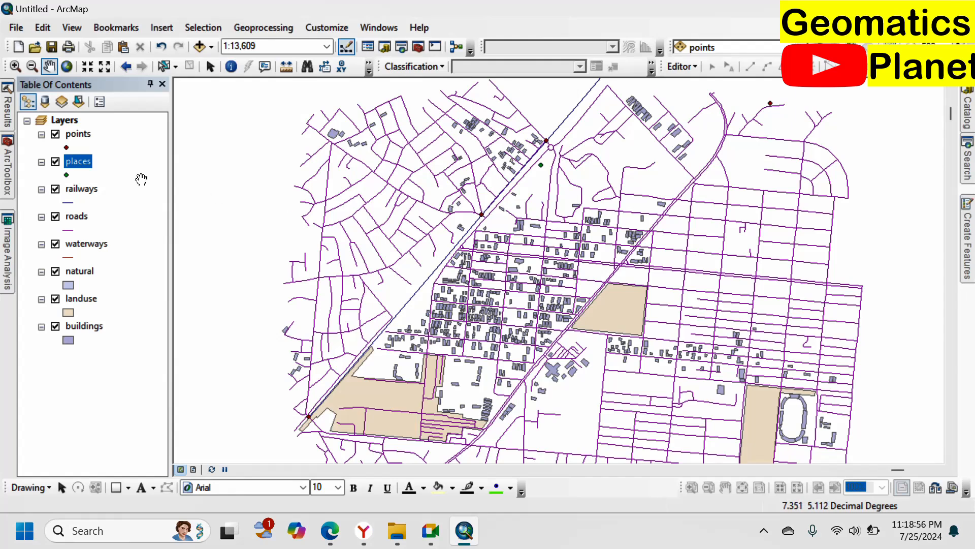
# Step: Change the railways layer's line symbol to the ESRI Railroad style
pyautogui.click(67, 203)
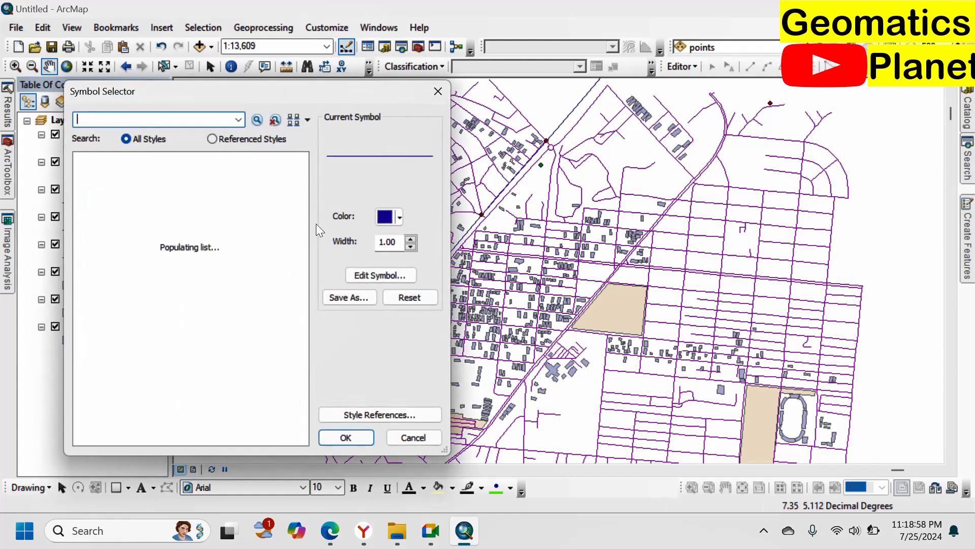
pyautogui.click(229, 307)
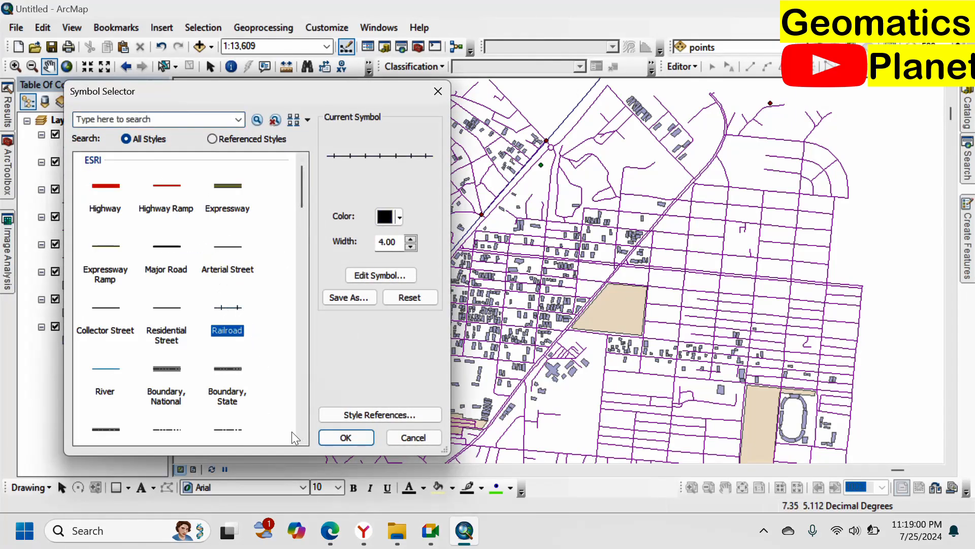
pyautogui.click(345, 437)
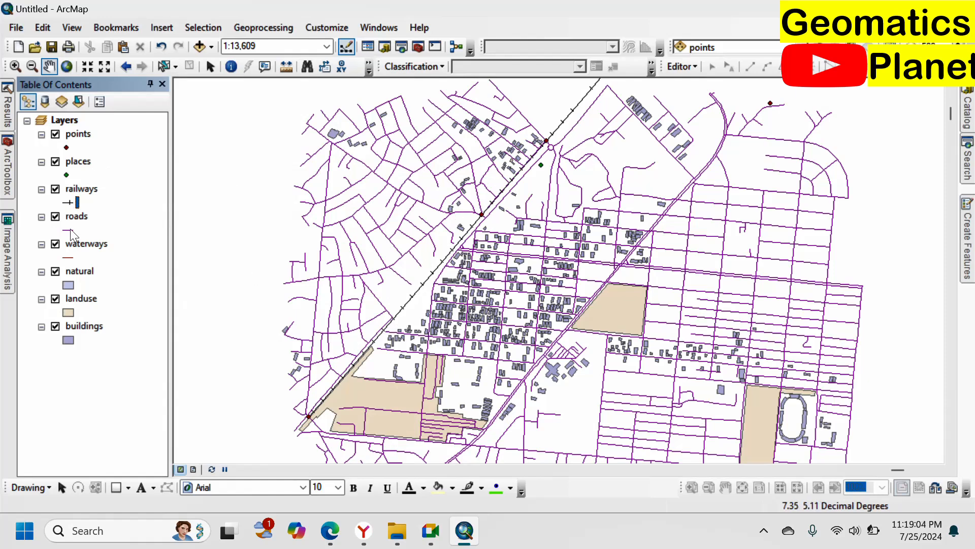
# Step: Change the roads layer's line symbol to the ESRI Expressway style
pyautogui.click(71, 231)
pyautogui.click(224, 189)
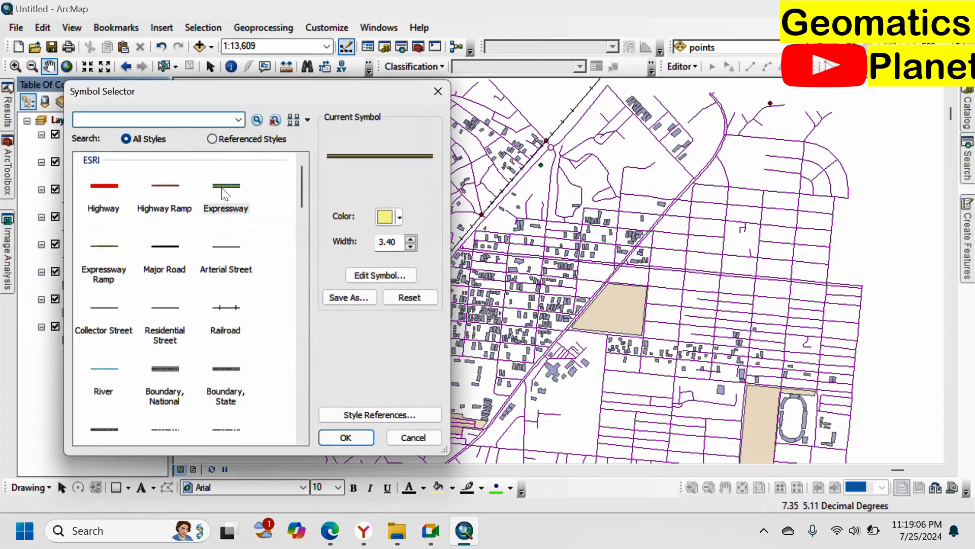
pyautogui.click(346, 437)
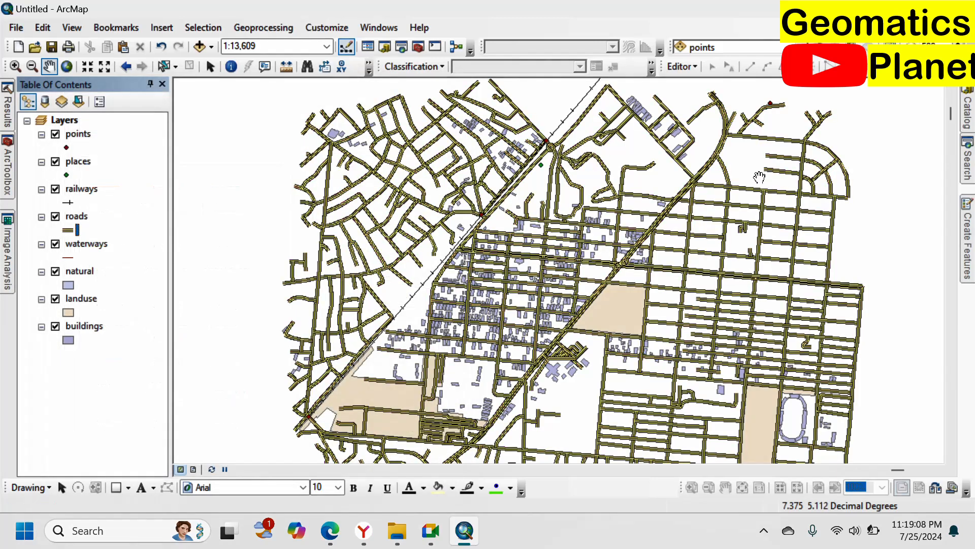
# Step: Symbolize the roads layer by unique values of the type field with all values added, and collapse its legend
pyautogui.doubleClick(74, 215)
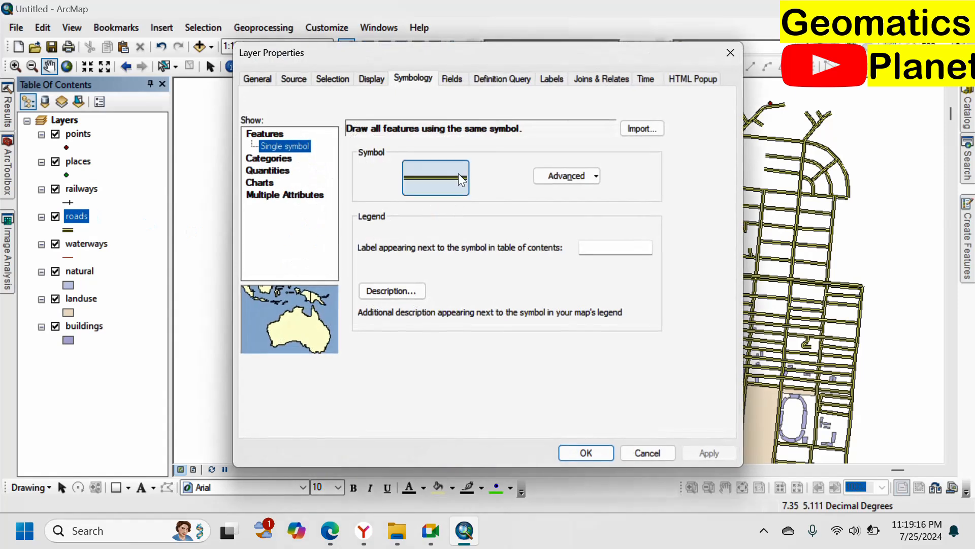
pyautogui.click(279, 159)
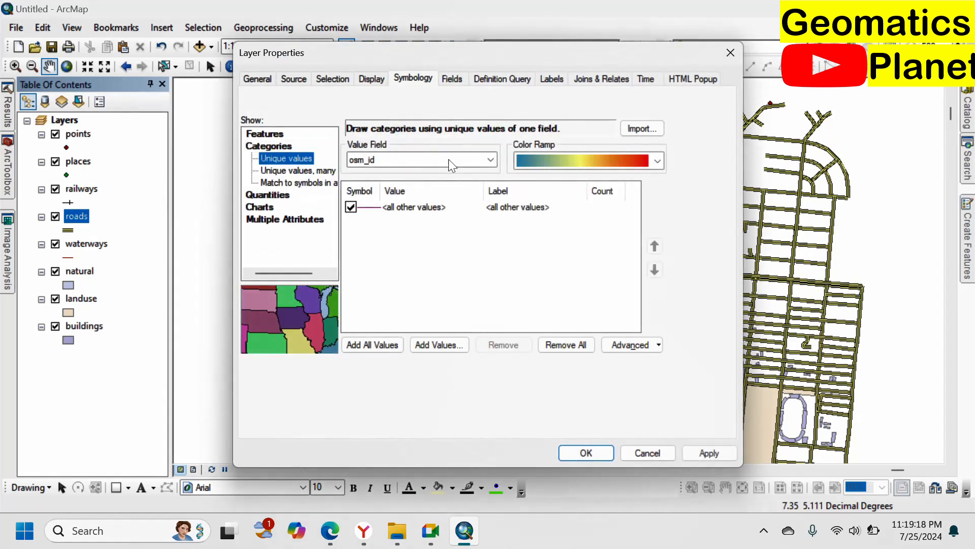
pyautogui.click(450, 159)
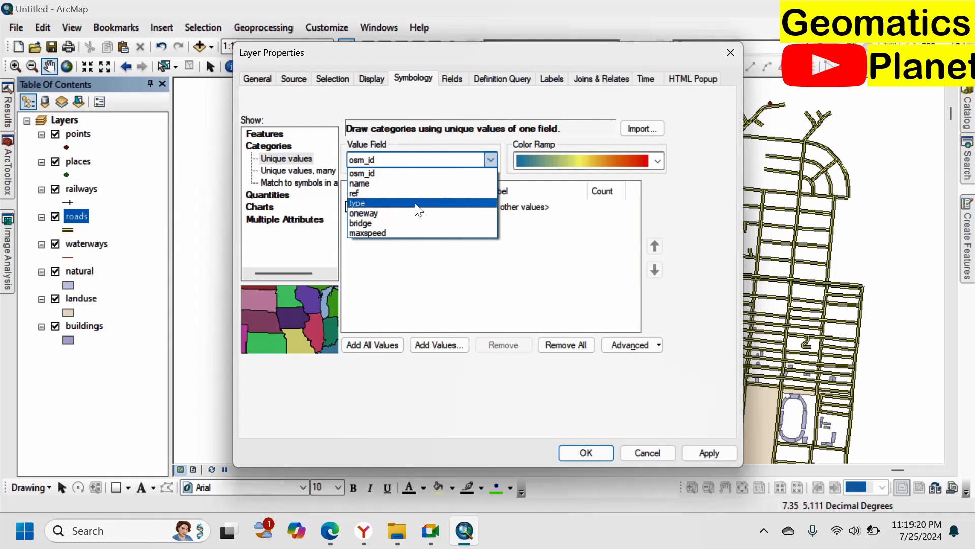
pyautogui.click(417, 203)
pyautogui.click(376, 344)
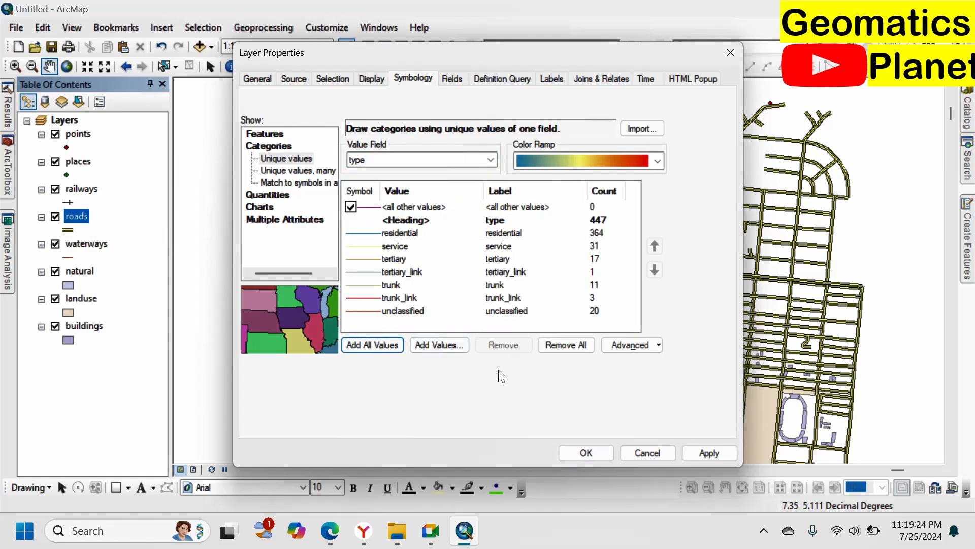
pyautogui.click(585, 452)
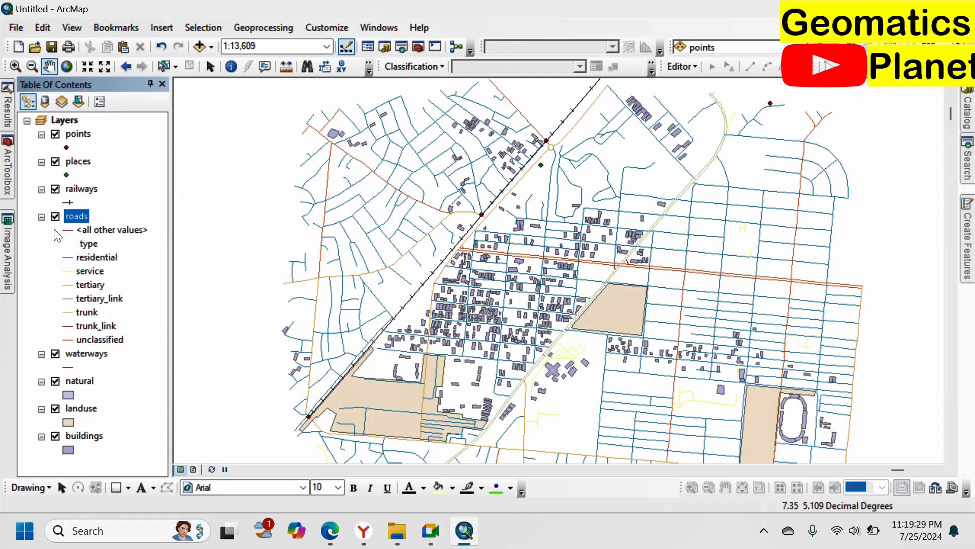
pyautogui.click(41, 217)
# Step: Change the waterways layer's line symbol to the ESRI Highway style in turquoise green
pyautogui.click(68, 246)
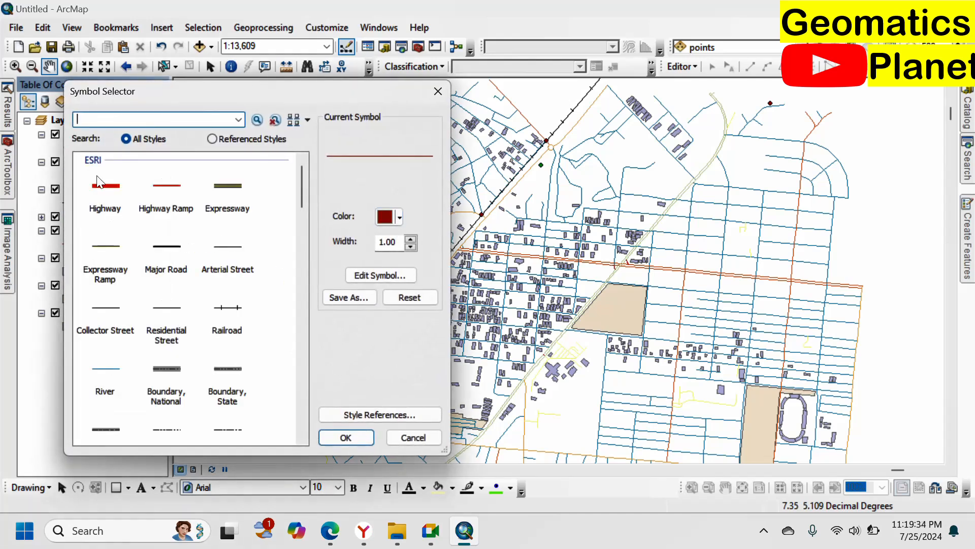
pyautogui.click(105, 187)
pyautogui.click(386, 216)
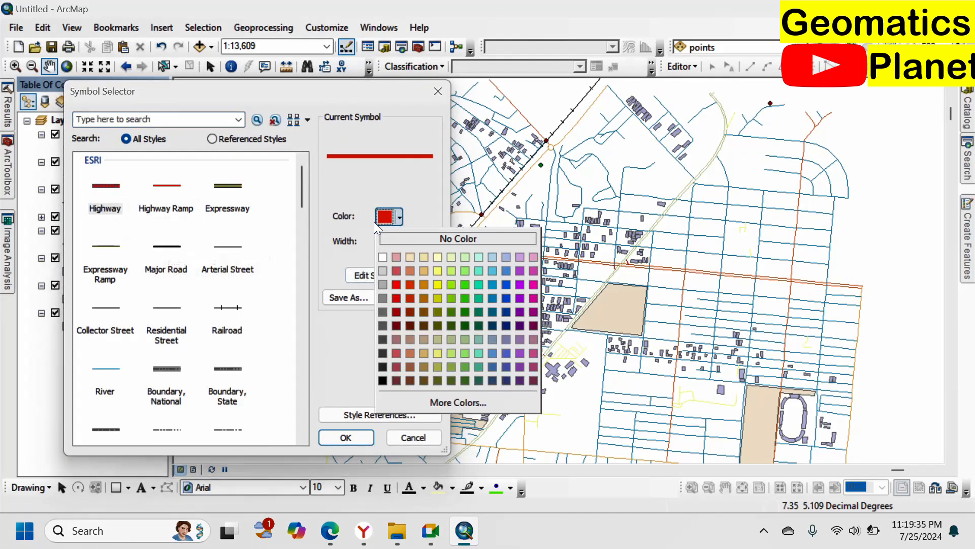
pyautogui.click(478, 284)
pyautogui.click(345, 437)
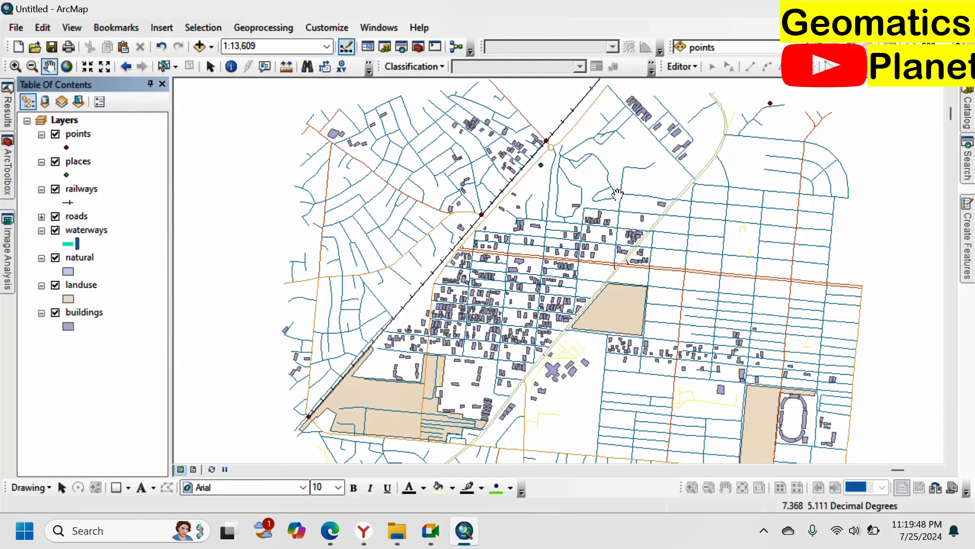
pyautogui.scroll(-1, 614, 188)
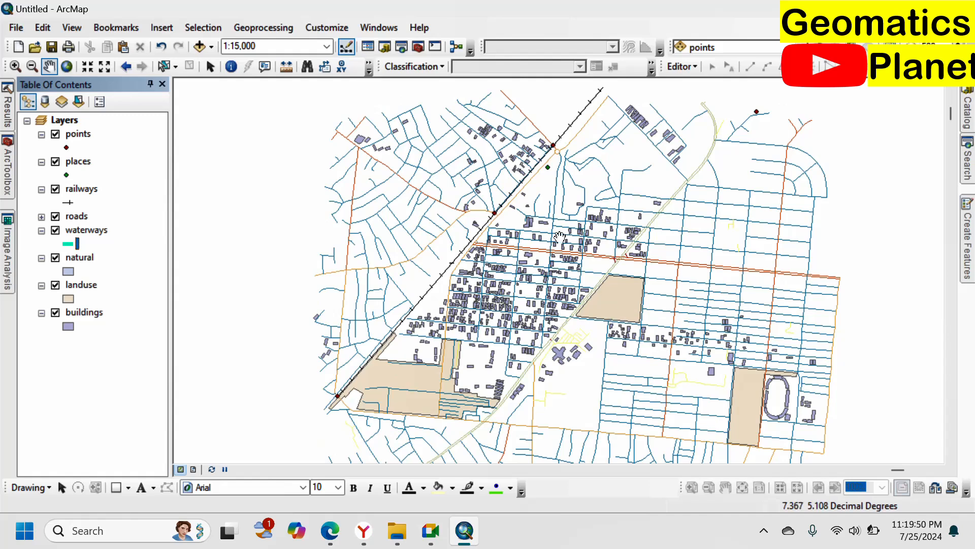
pyautogui.scroll(-1, 615, 188)
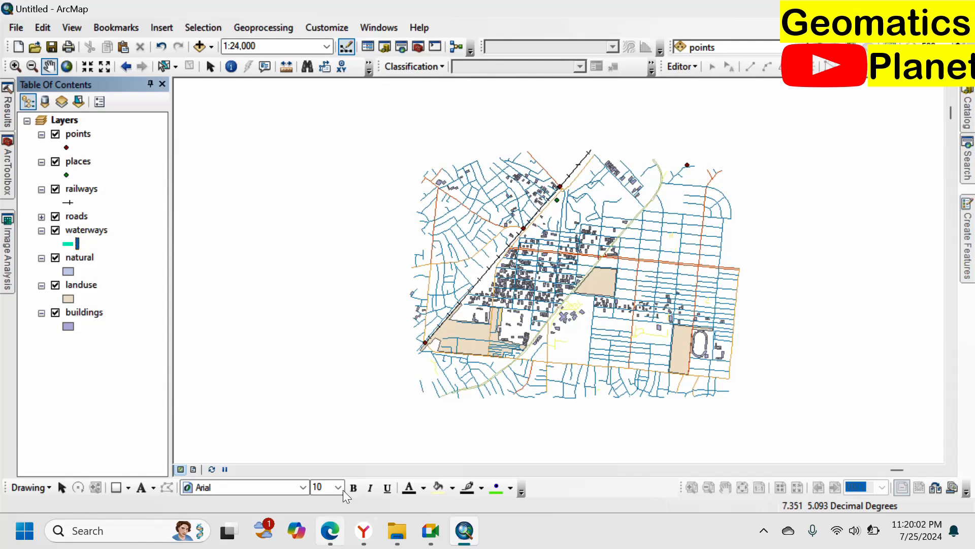
# Step: Switch to Edge, search the web for "osm power lines" in a new tab, and open the OpenStreetMap Wiki's Power lines page
pyautogui.click(331, 529)
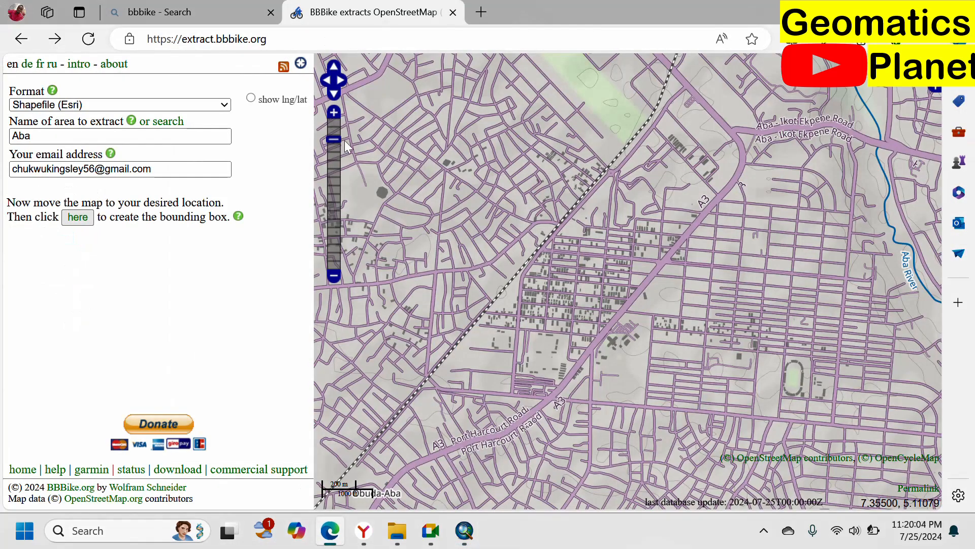
pyautogui.click(482, 14)
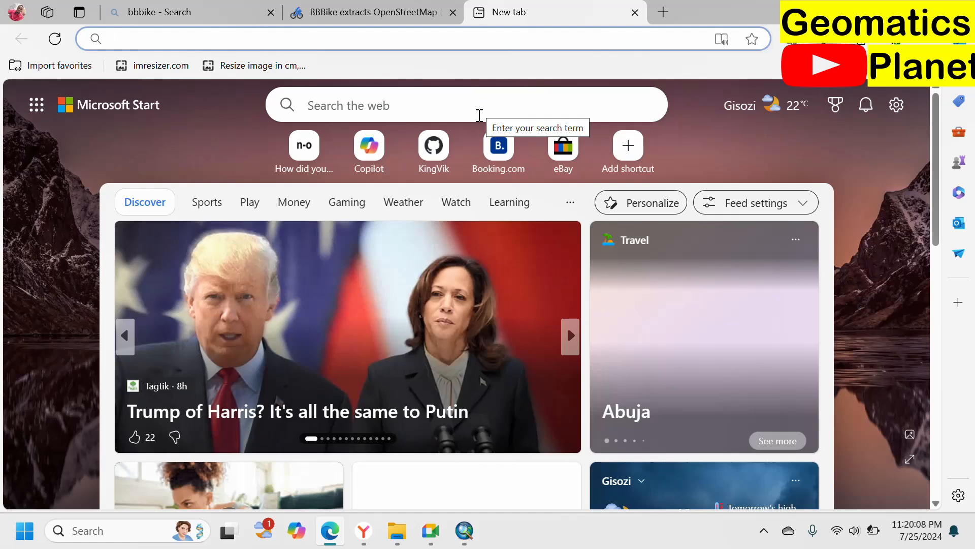
pyautogui.write('os')
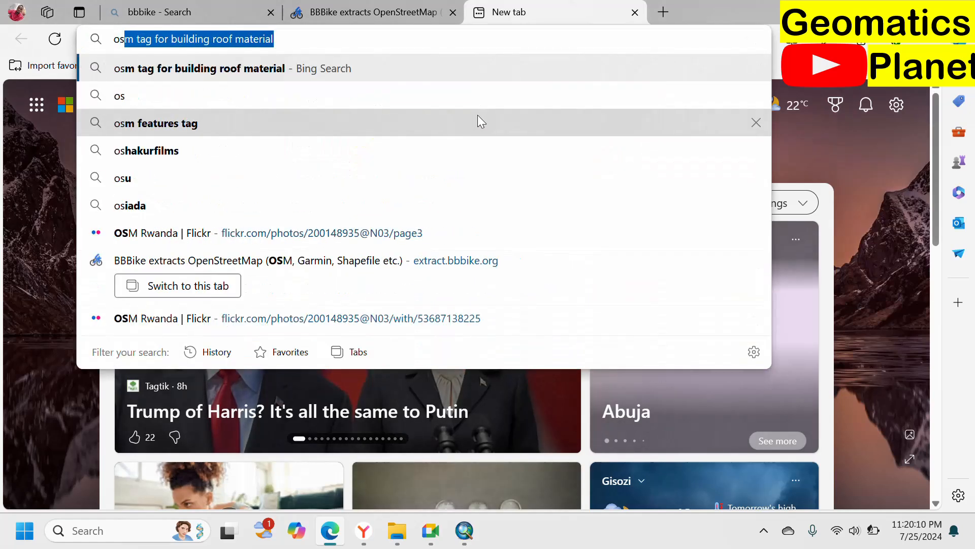
pyautogui.write('m ')
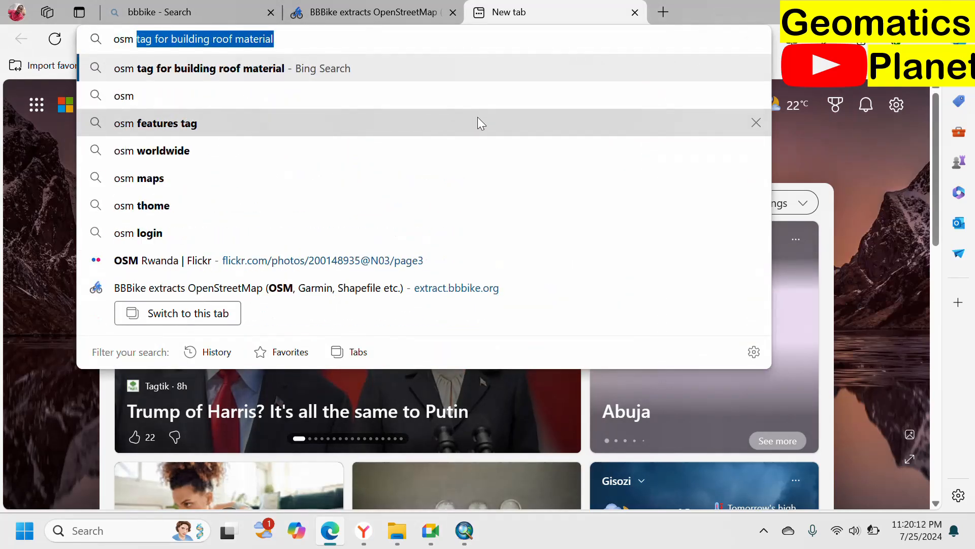
pyautogui.write('powe')
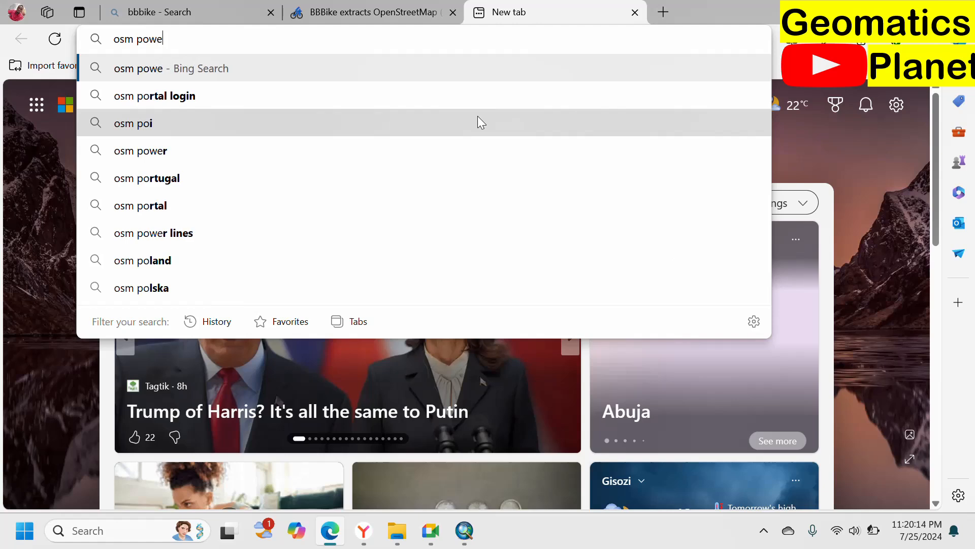
pyautogui.write('r lin')
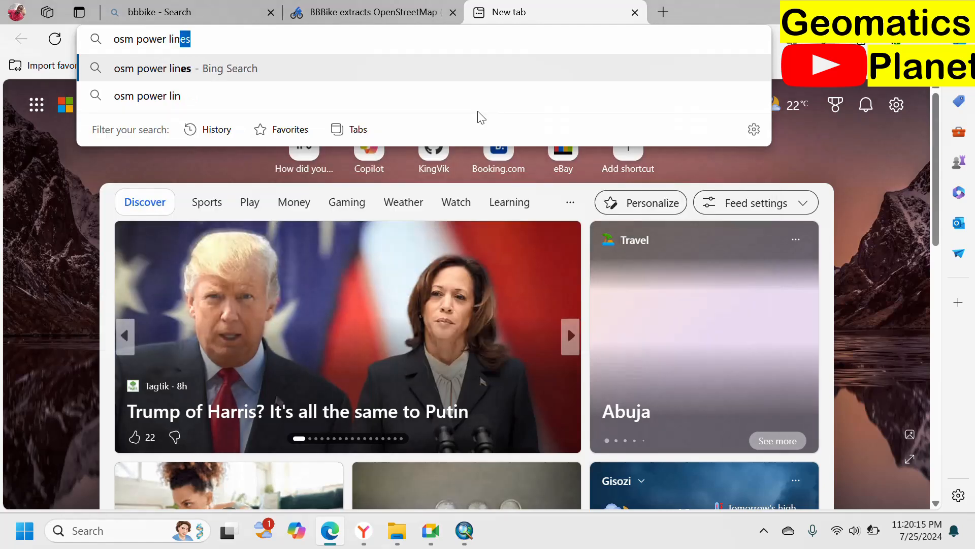
pyautogui.write('e')
pyautogui.press('Return')
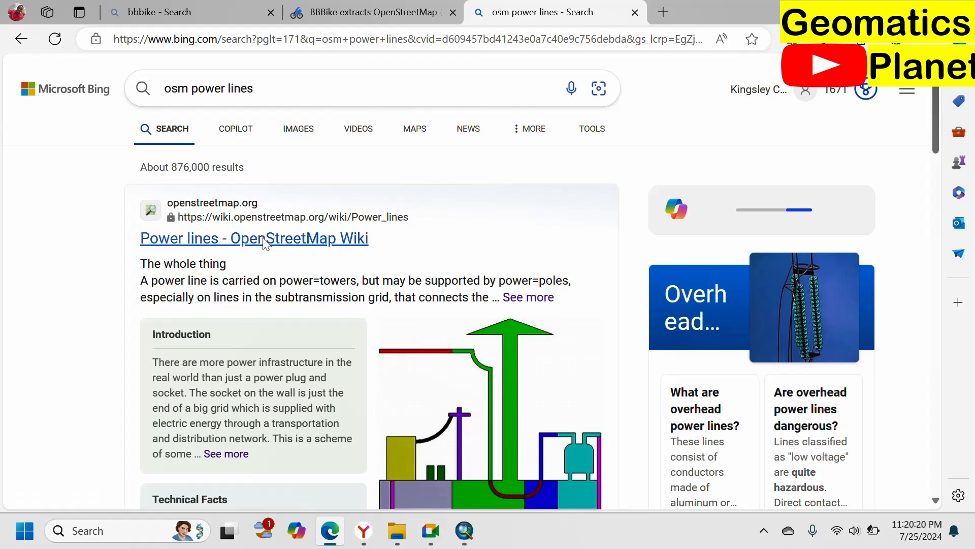
pyautogui.click(282, 237)
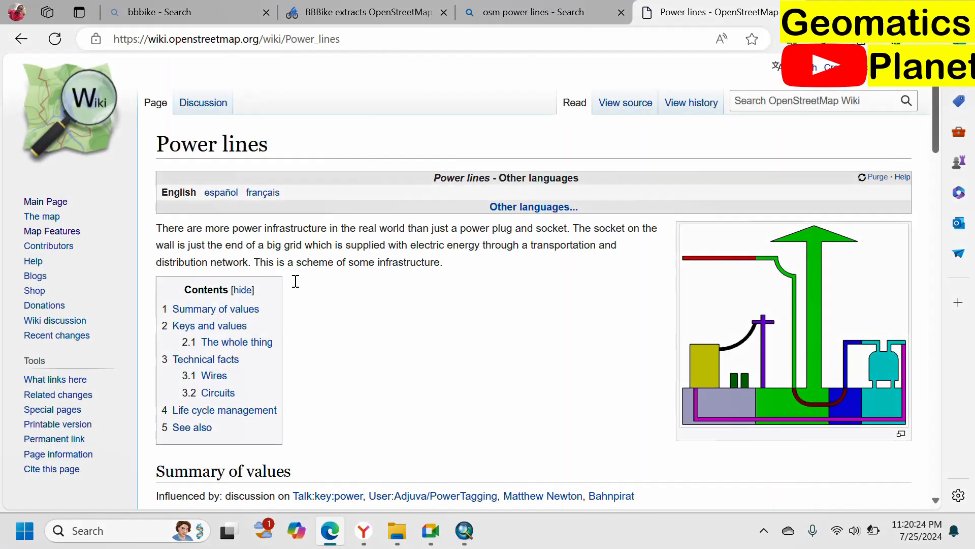
# Step: Examine the Power lines wiki page's keys and values, description of the whole line, and technical facts
pyautogui.scroll(-15, 285, 351)
pyautogui.scroll(-6, 462, 289)
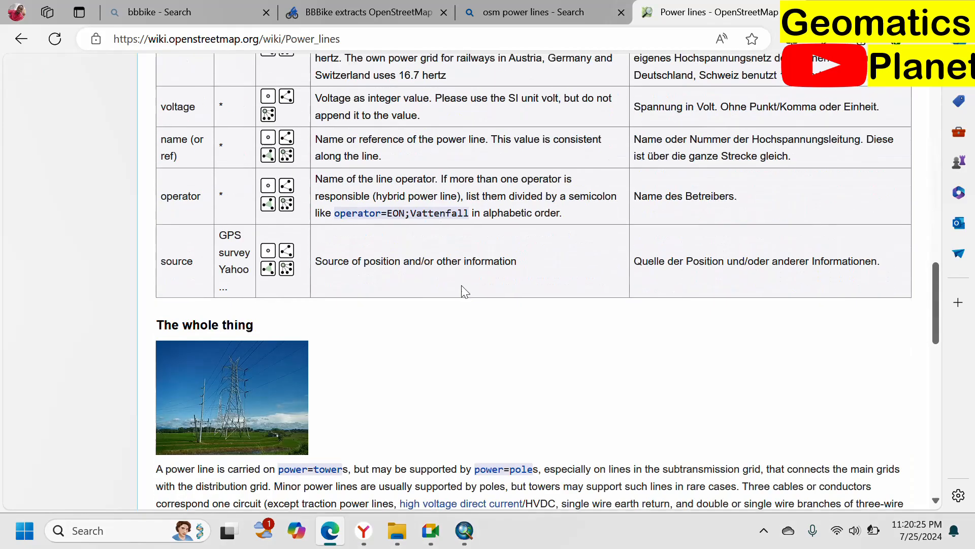
pyautogui.scroll(5, 298, 335)
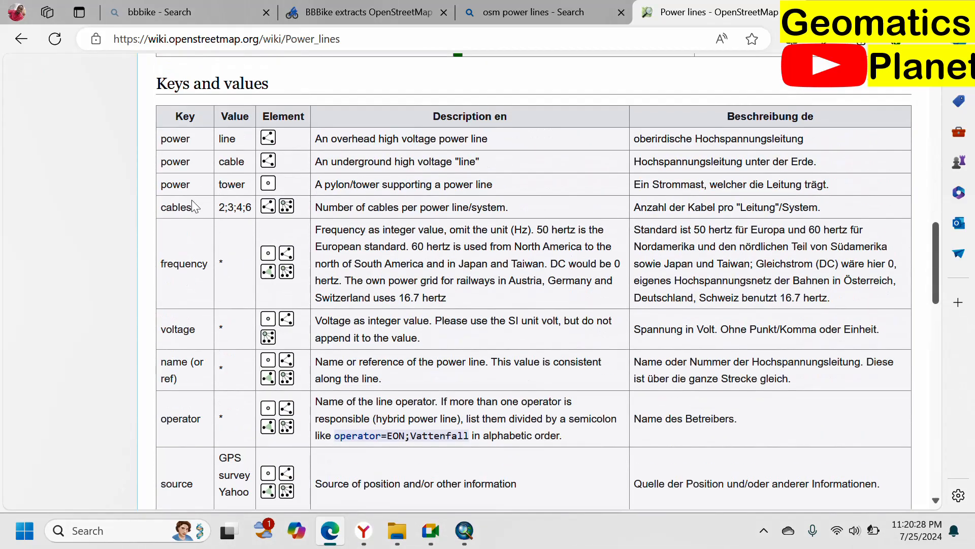
pyautogui.scroll(-15, 208, 264)
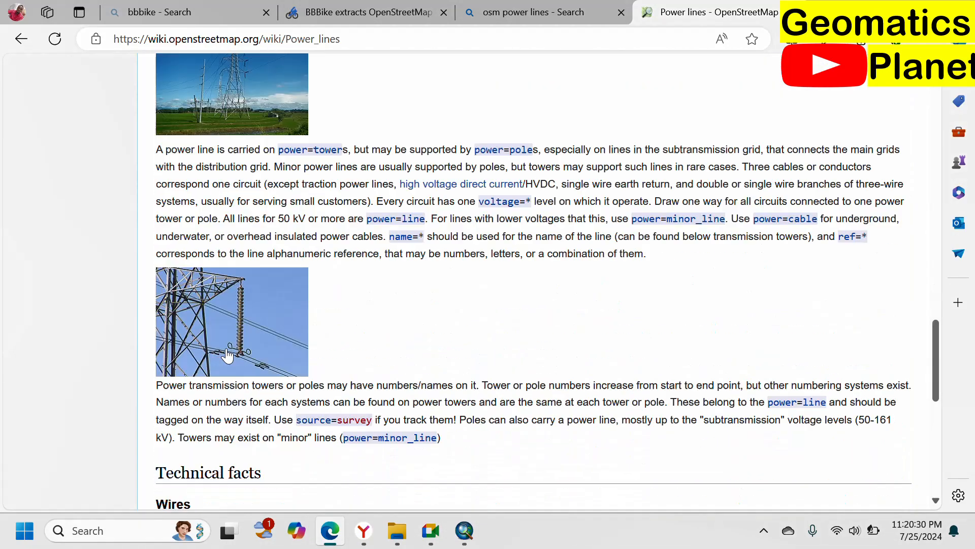
pyautogui.scroll(-3, 248, 313)
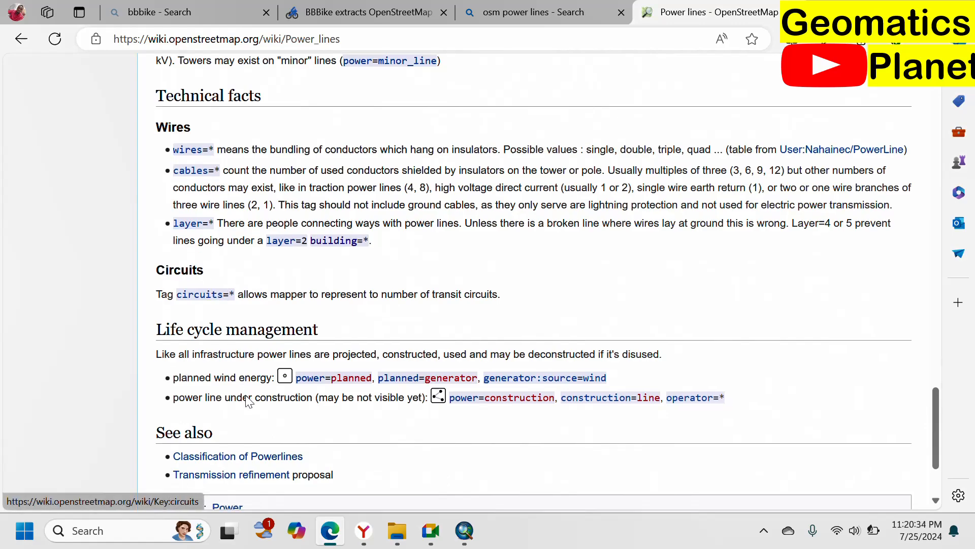
pyautogui.scroll(-3, 259, 399)
pyautogui.scroll(5, 275, 345)
pyautogui.scroll(5, 290, 291)
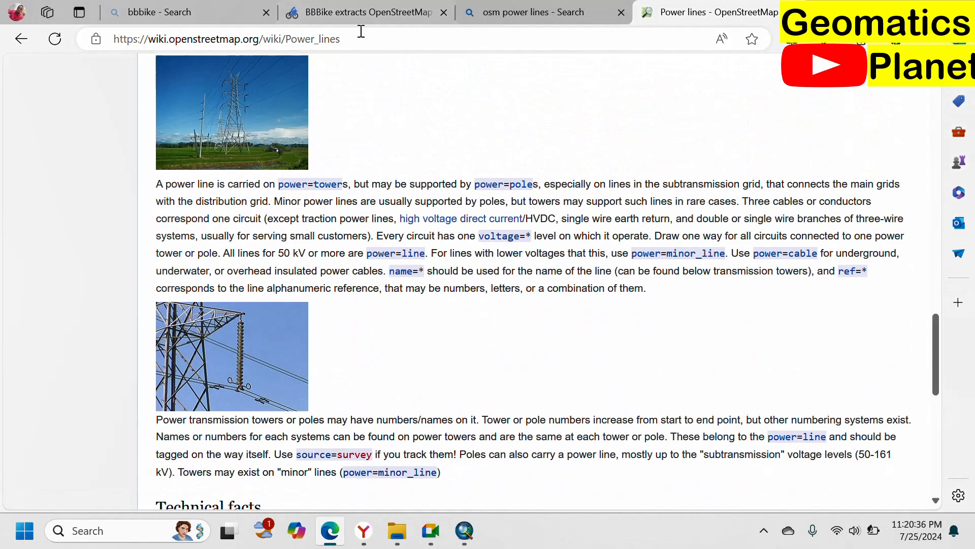
pyautogui.click(359, 39)
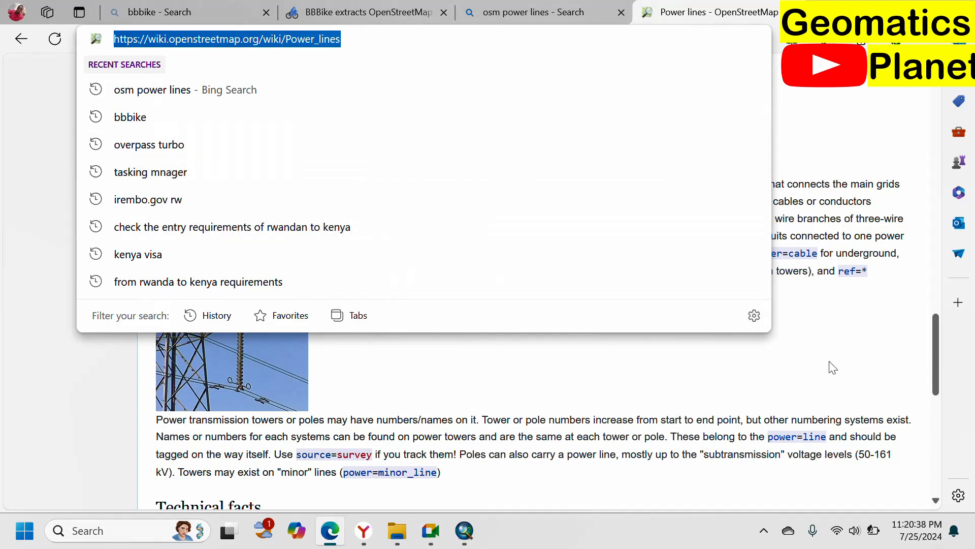
# Step: Search the OpenStreetMap Wiki for "power" to open the Key:power page
pyautogui.scroll(10, 830, 367)
pyautogui.click(845, 101)
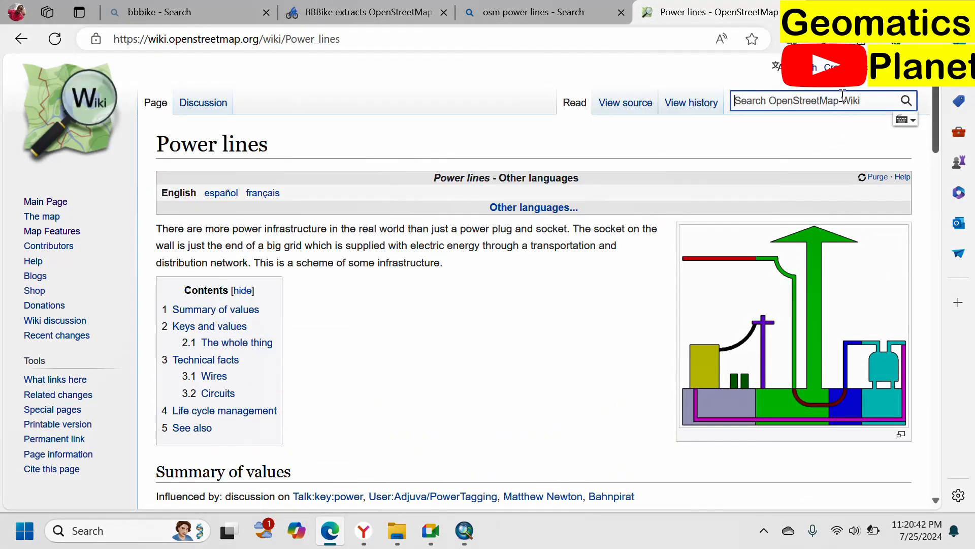
pyautogui.write('power')
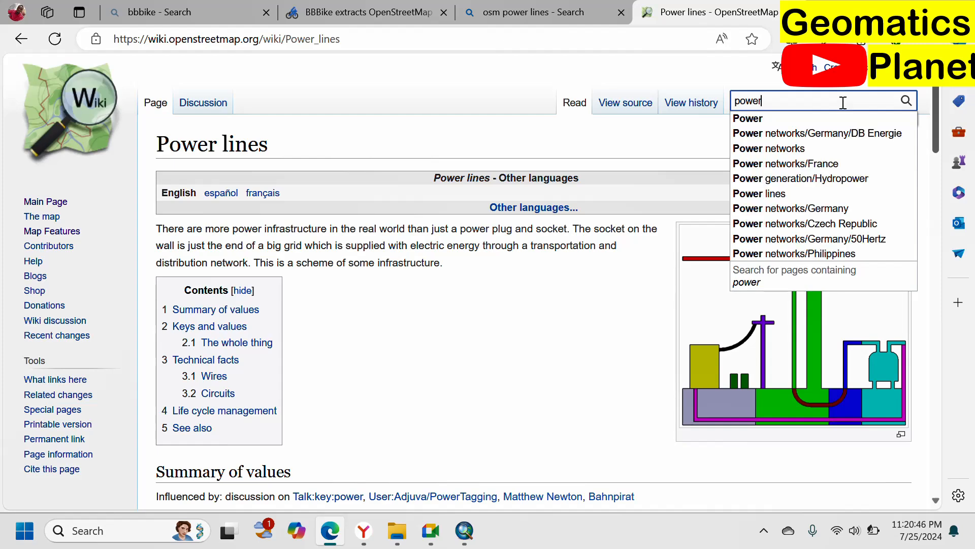
pyautogui.press('Return')
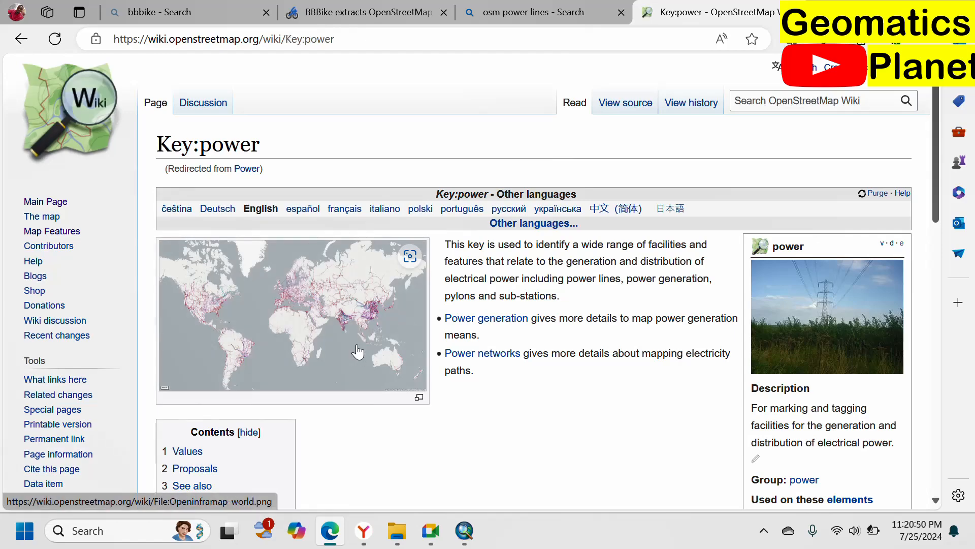
# Step: Examine the table of power tag values and their descriptions on the Key:power page
pyautogui.scroll(-15, 357, 350)
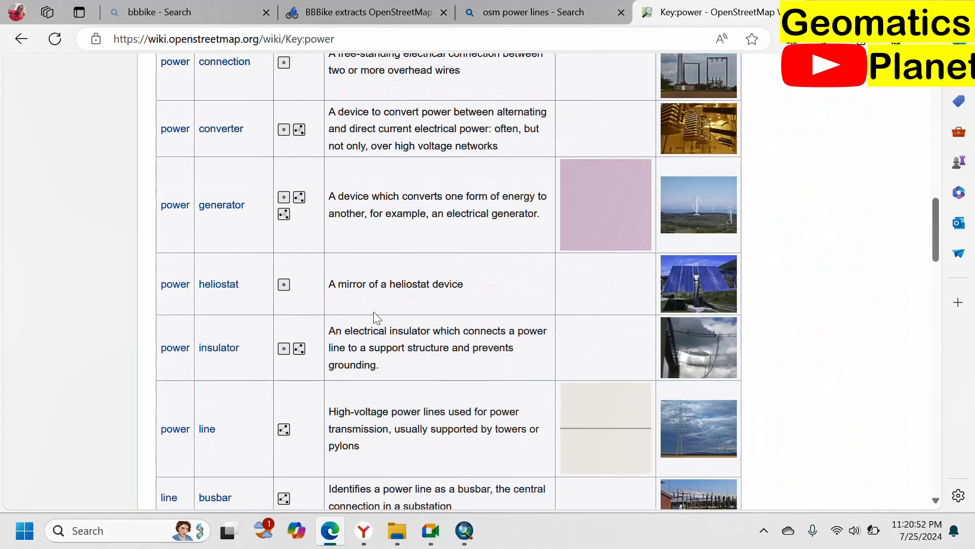
pyautogui.scroll(1, 483, 244)
pyautogui.scroll(1, 242, 261)
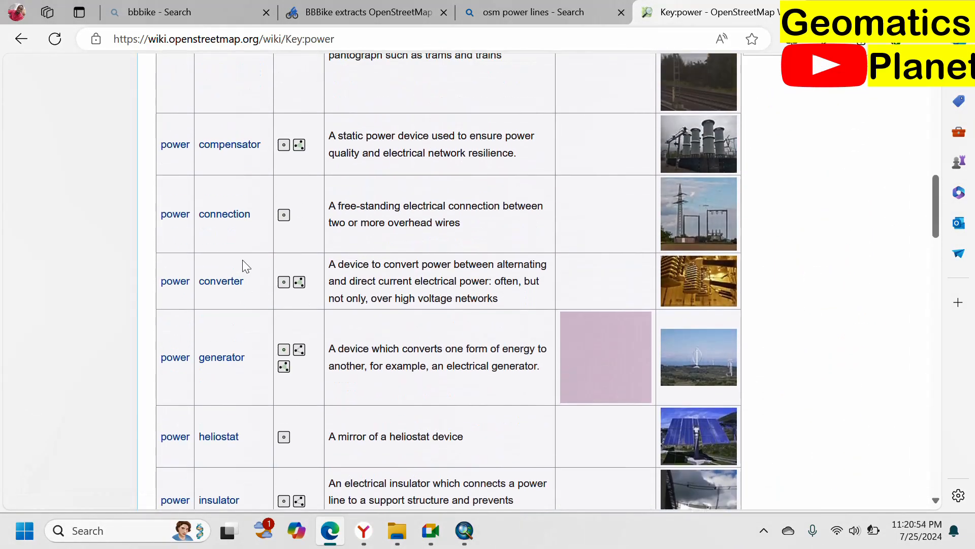
pyautogui.scroll(3, 242, 260)
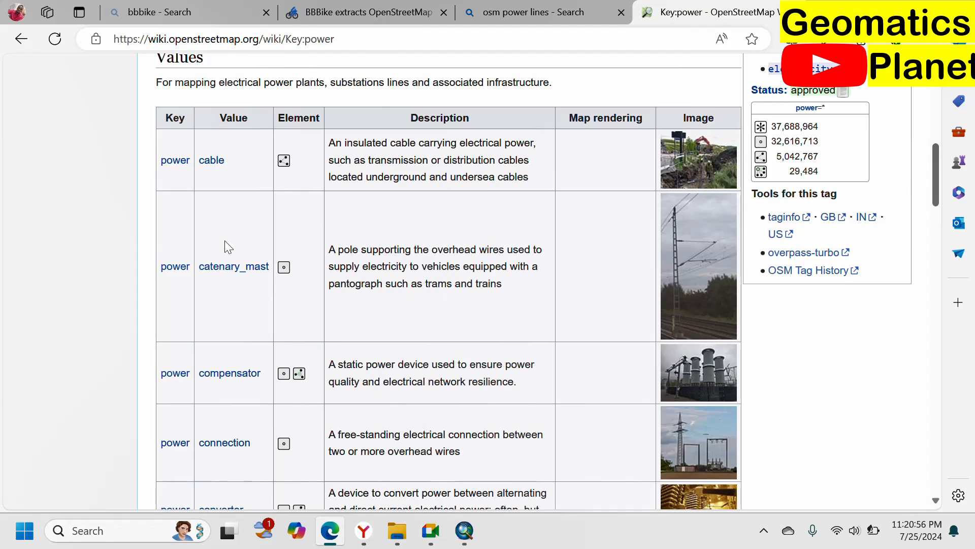
pyautogui.scroll(-3, 239, 299)
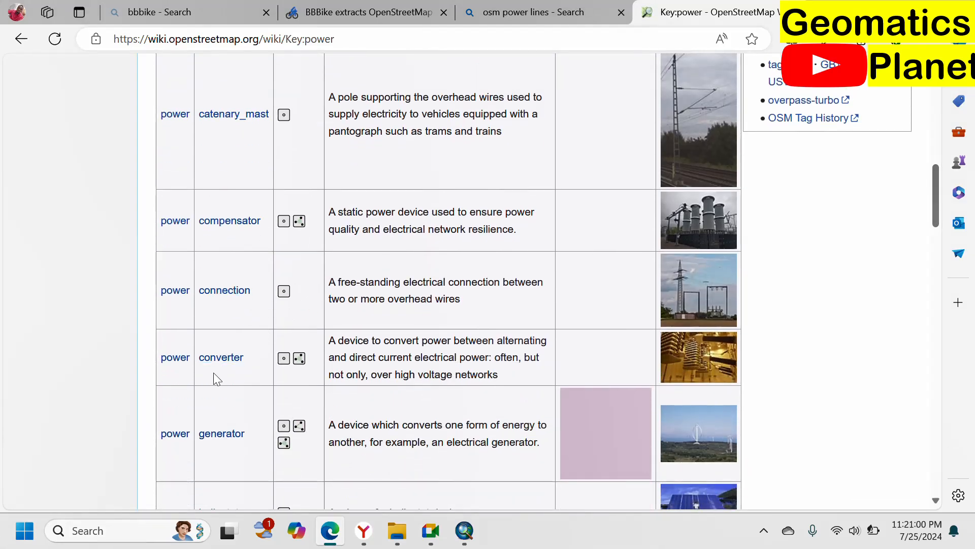
pyautogui.scroll(-6, 265, 405)
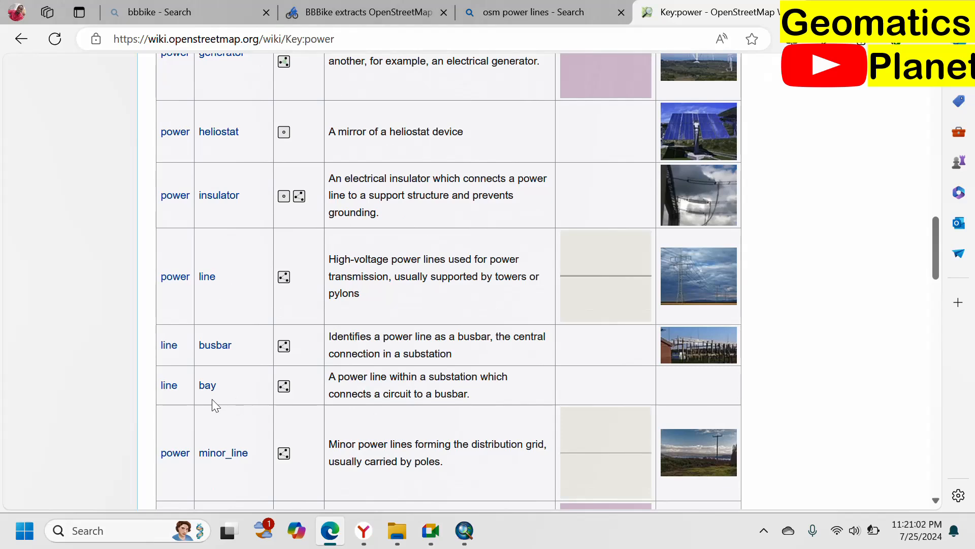
pyautogui.scroll(-5, 229, 432)
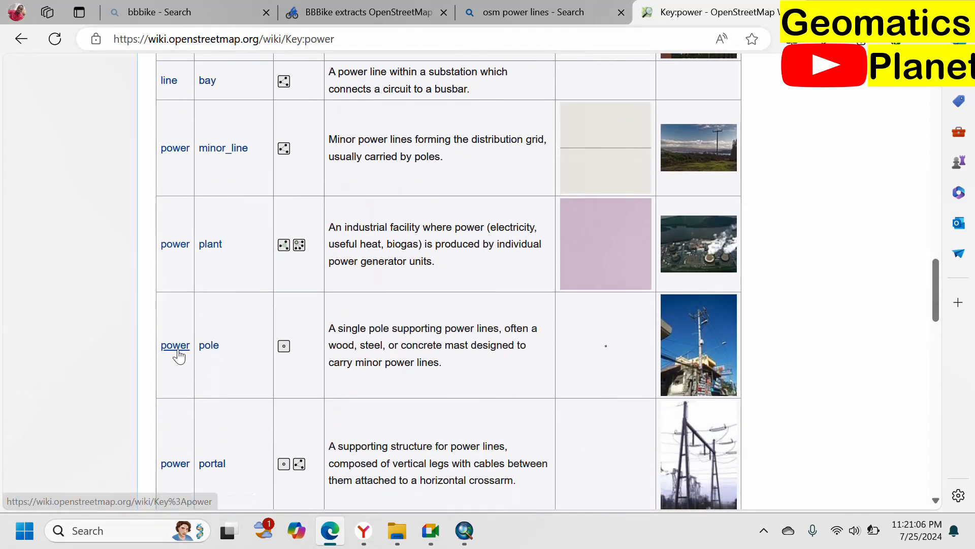
# Step: Open the wiki page for the power=pole tag and examine its mapping instructions, tags used in combination, and functional roles
pyautogui.click(208, 347)
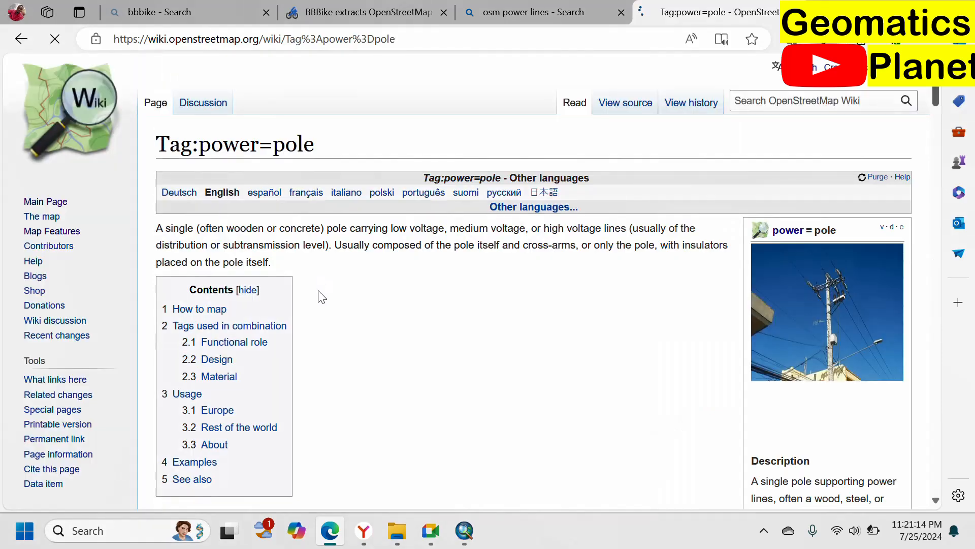
pyautogui.scroll(-5, 659, 324)
pyautogui.scroll(-5, 555, 409)
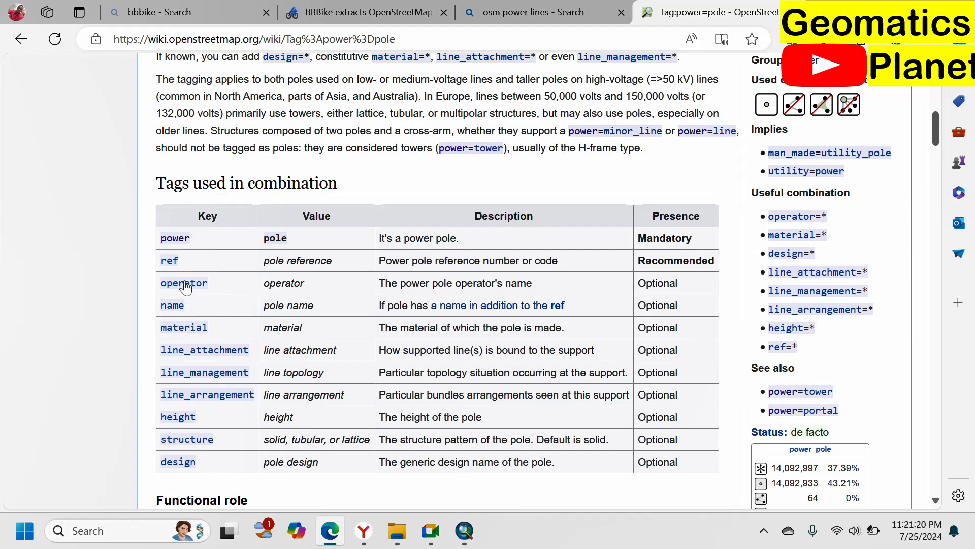
pyautogui.scroll(-8, 233, 399)
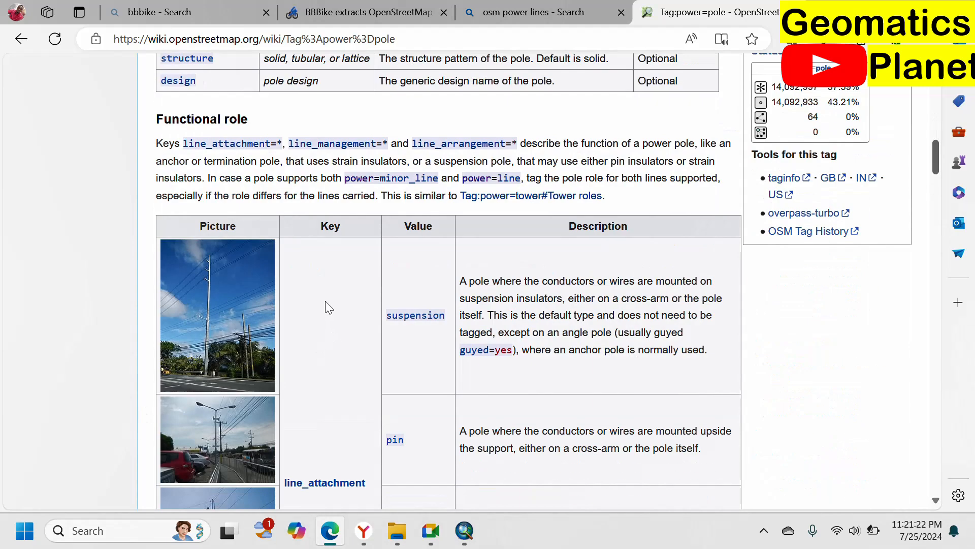
pyautogui.scroll(9, 325, 301)
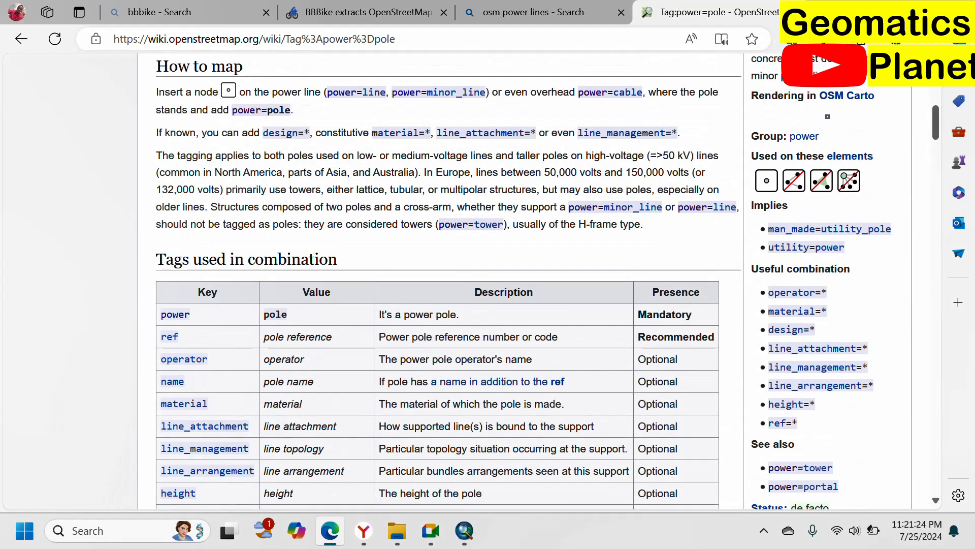
# Step: Search the web for "overpass turbo" in a new tab and open the overpass turbo site
pyautogui.hotkey('ctrl', 't')
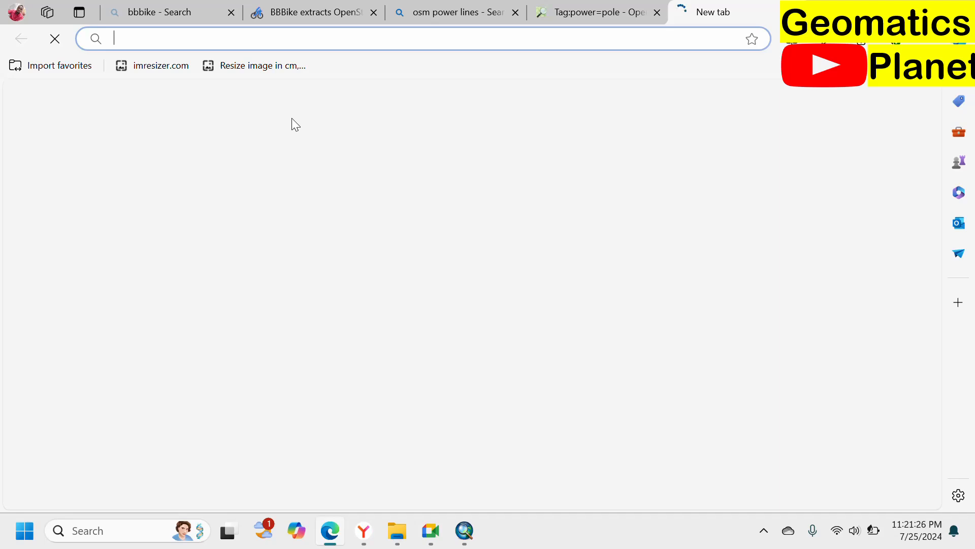
pyautogui.write('over')
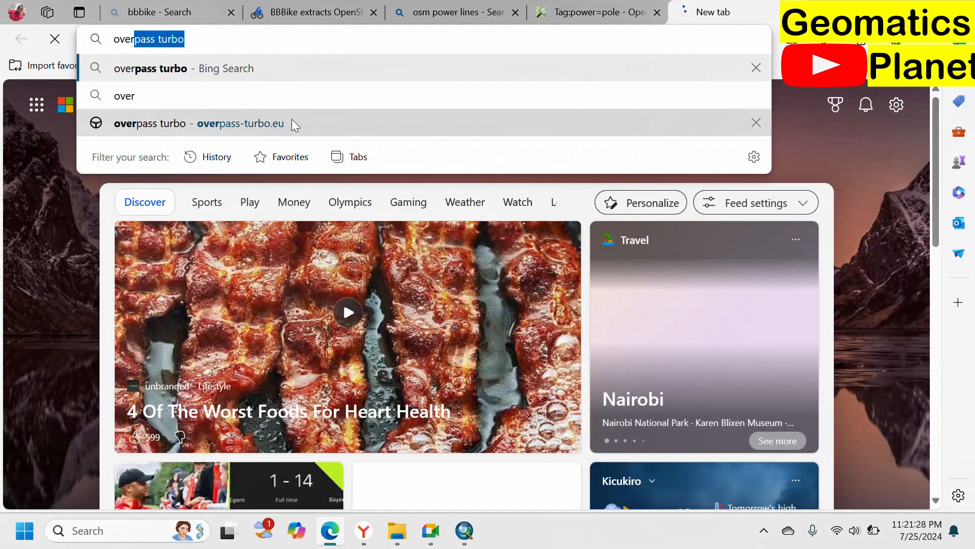
pyautogui.press('Return')
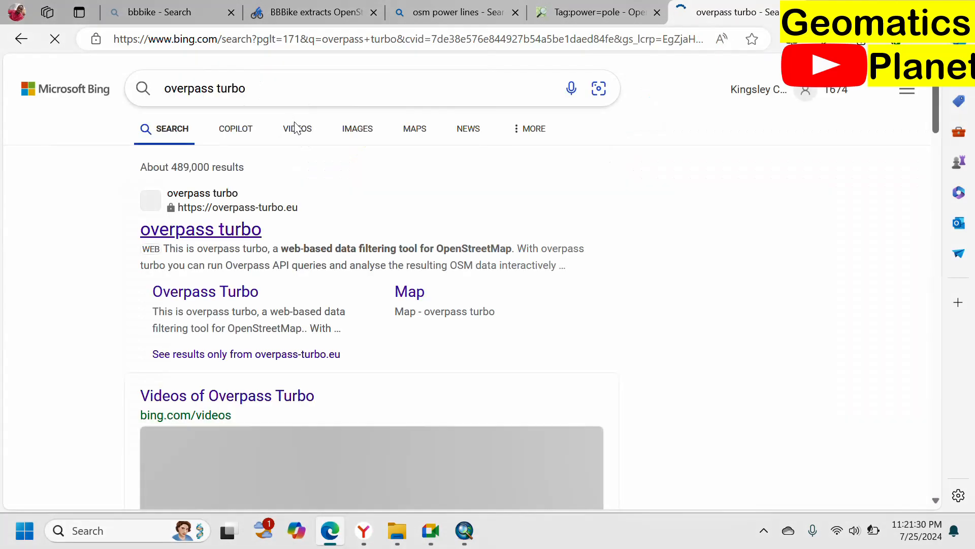
pyautogui.click(202, 231)
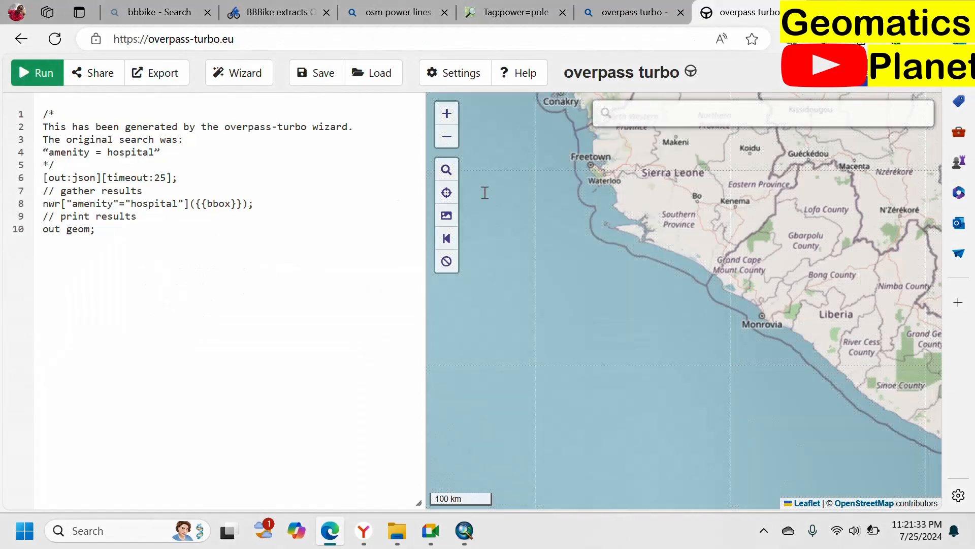
# Step: Search the overpass turbo map for "aba abia" and go to Aba River, Osisioma Ngwa, Abia, Nigeria
pyautogui.click(653, 120)
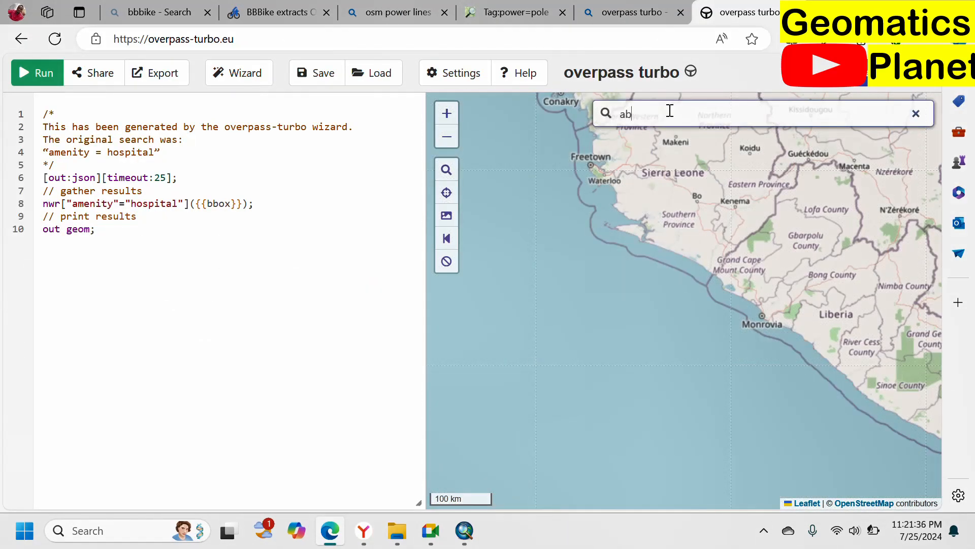
pyautogui.press('Return')
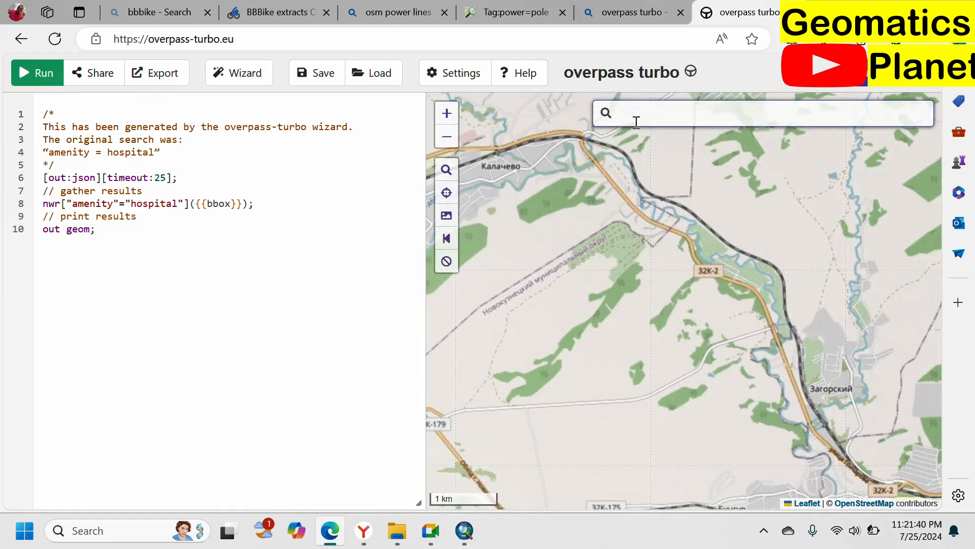
pyautogui.write('aba')
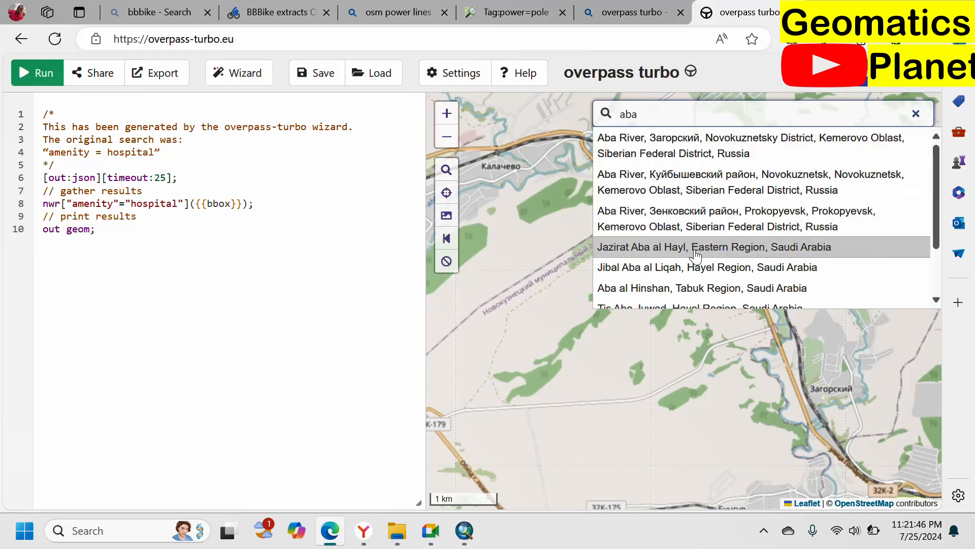
pyautogui.scroll(-2, 699, 264)
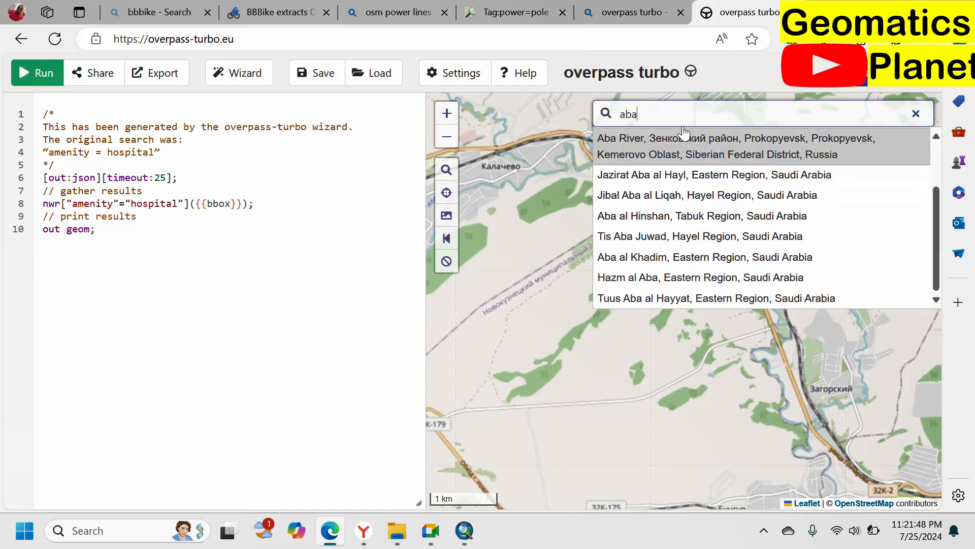
pyautogui.click(675, 110)
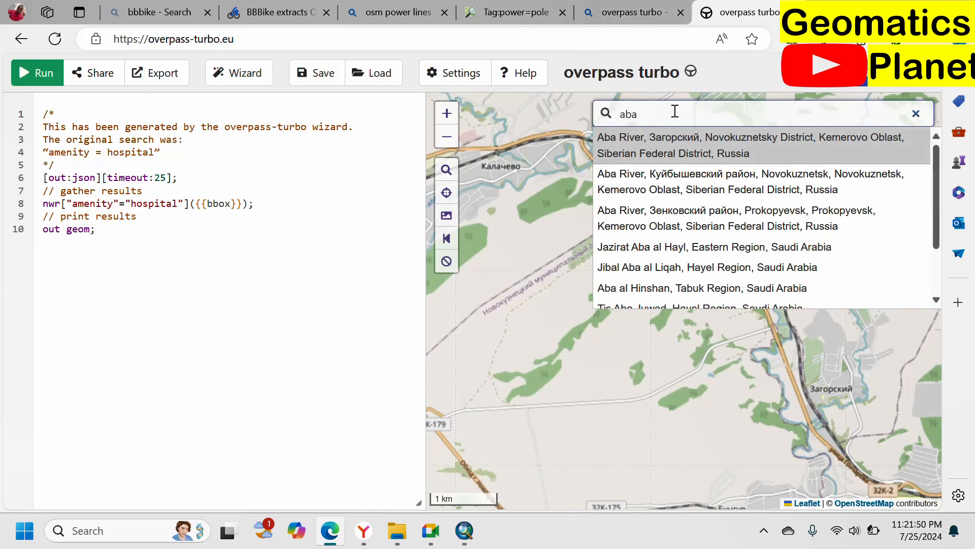
pyautogui.write('abi')
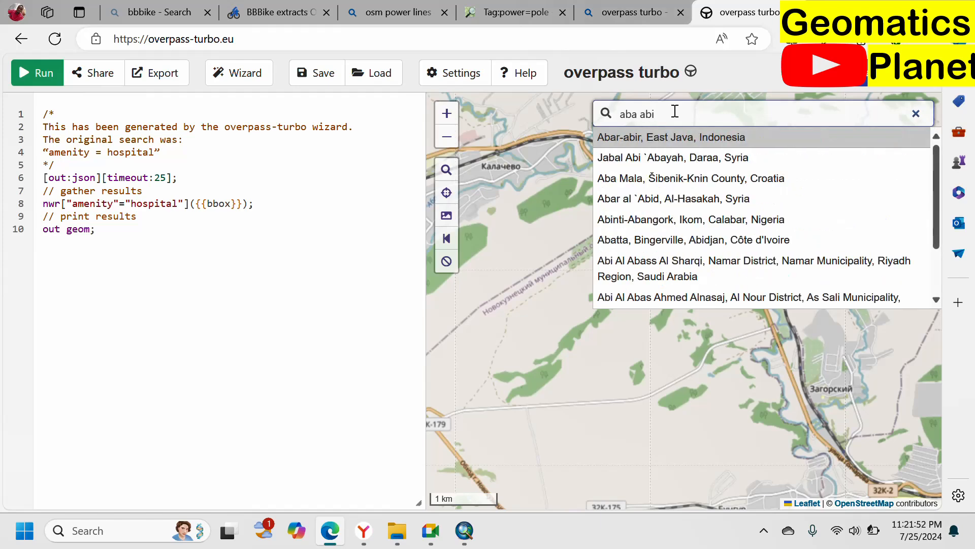
pyautogui.write('a')
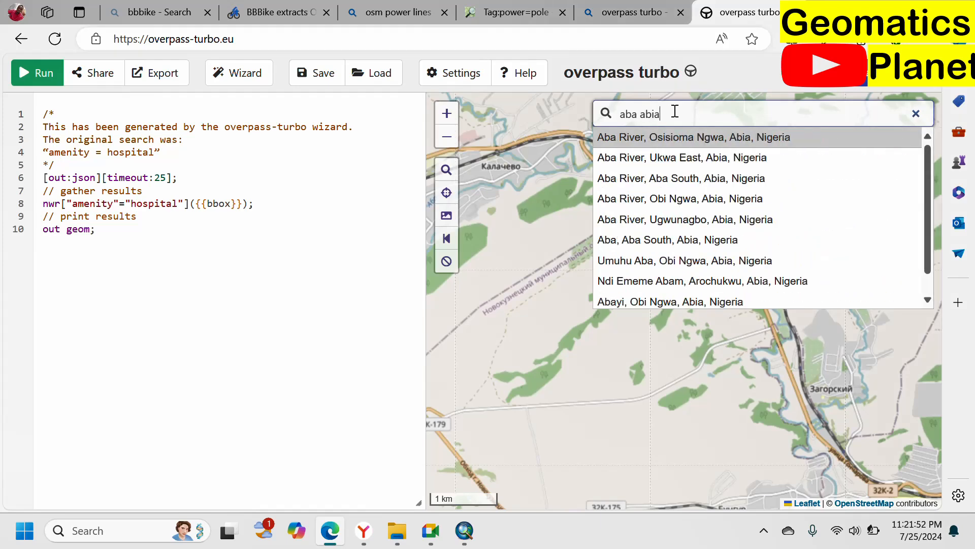
pyautogui.click(671, 138)
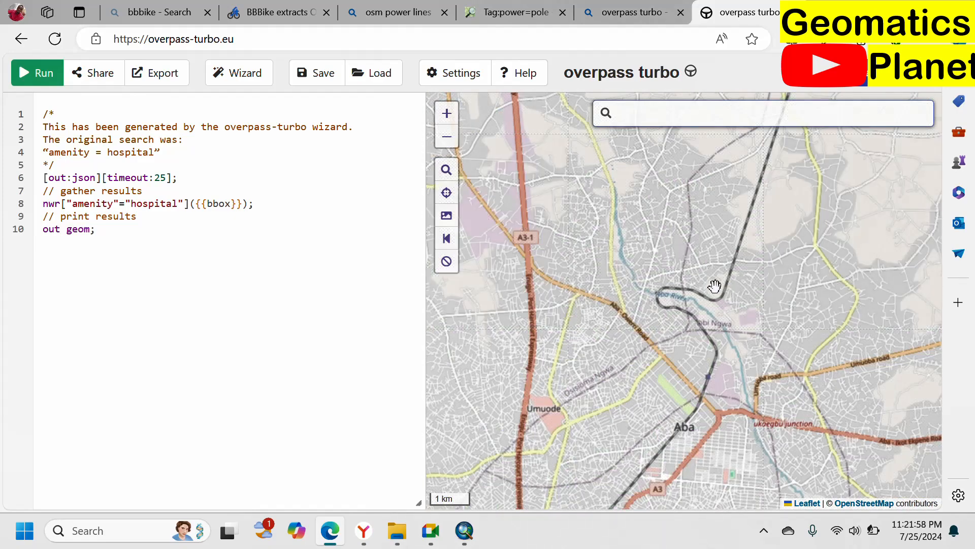
# Step: Examine the map around Aba, following the power lines out to the Imo River and back to the Enugu - Port Harcourt Expressway
pyautogui.moveTo(769, 388); pyautogui.dragTo(733, 271)
pyautogui.scroll(1, 681, 362)
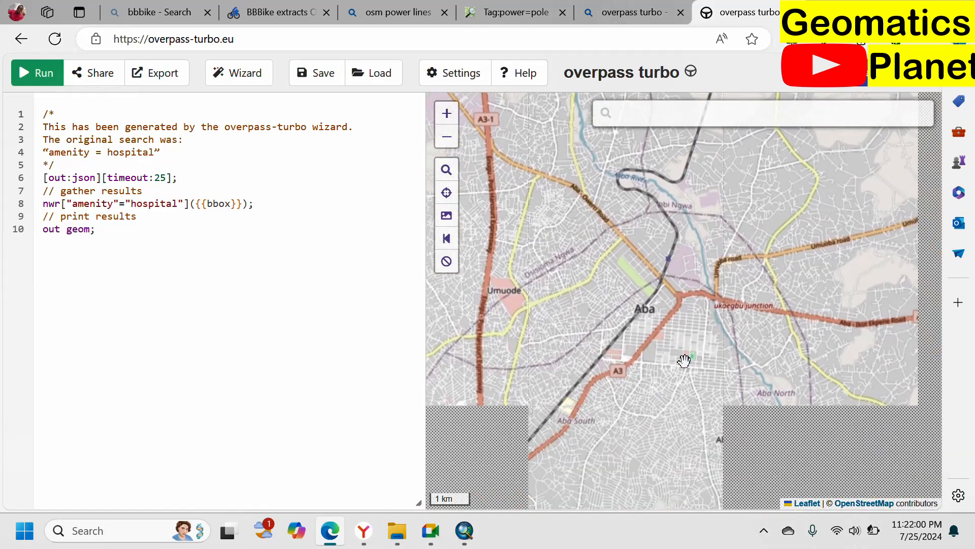
pyautogui.scroll(1, 711, 349)
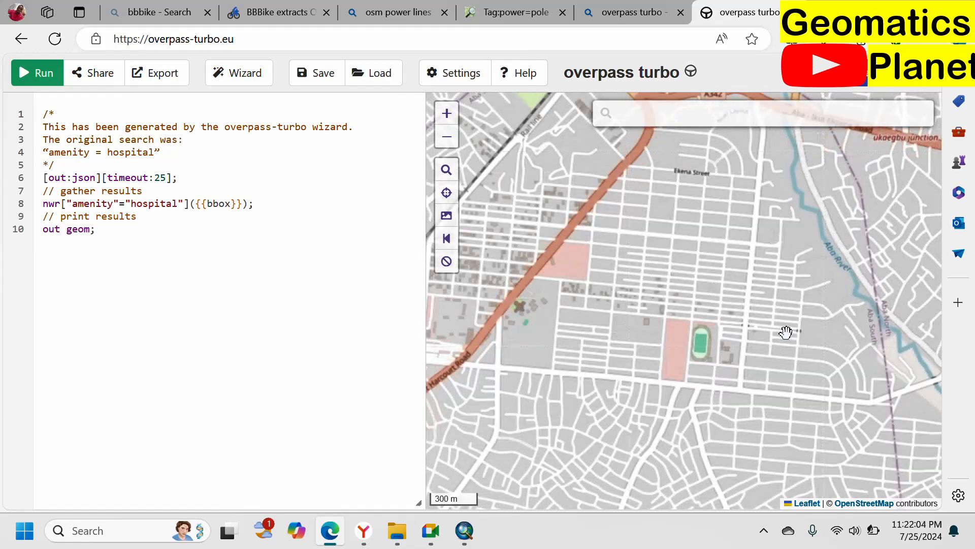
pyautogui.scroll(-1, 786, 332)
pyautogui.moveTo(640, 370); pyautogui.dragTo(803, 254)
pyautogui.moveTo(702, 324); pyautogui.dragTo(874, 397)
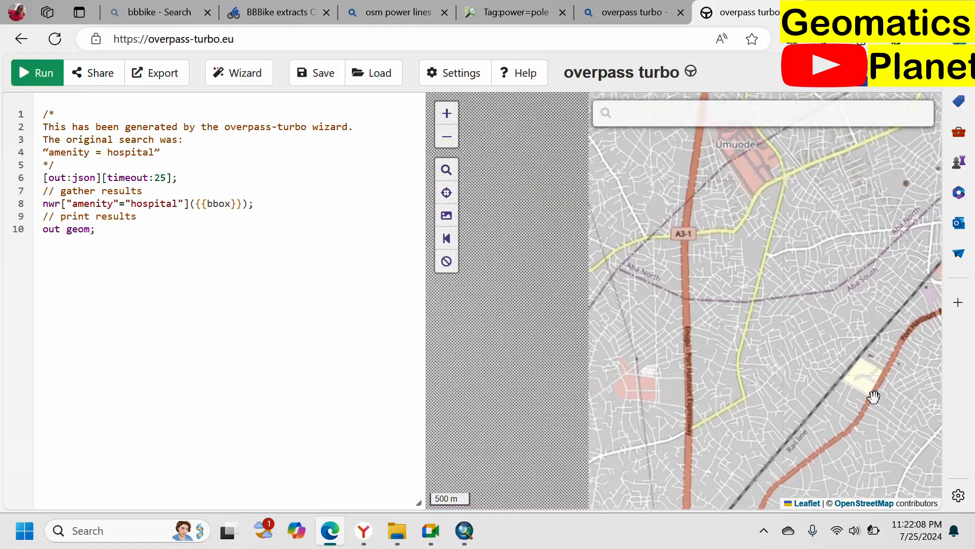
pyautogui.moveTo(810, 279); pyautogui.dragTo(766, 442)
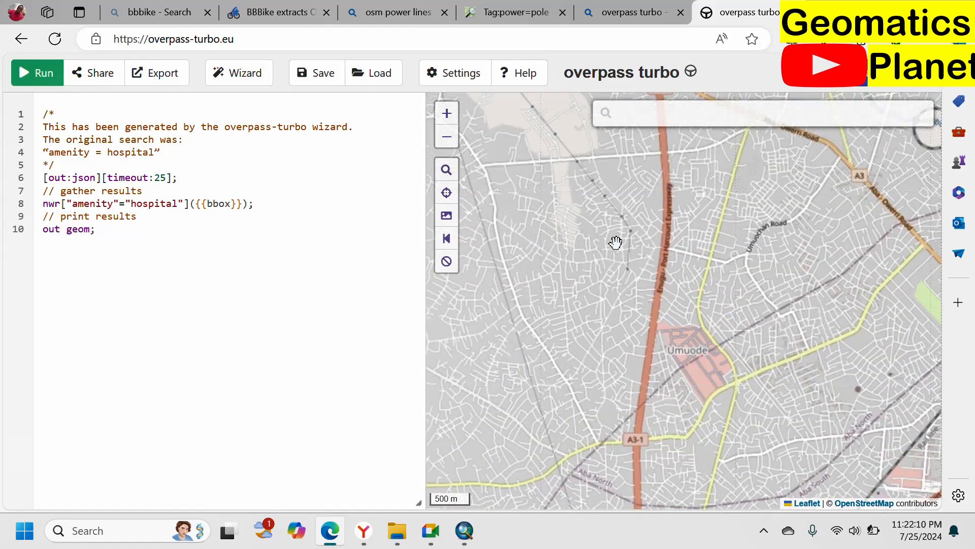
pyautogui.scroll(1, 617, 243)
pyautogui.moveTo(645, 255); pyautogui.dragTo(762, 440)
pyautogui.scroll(-1, 686, 312)
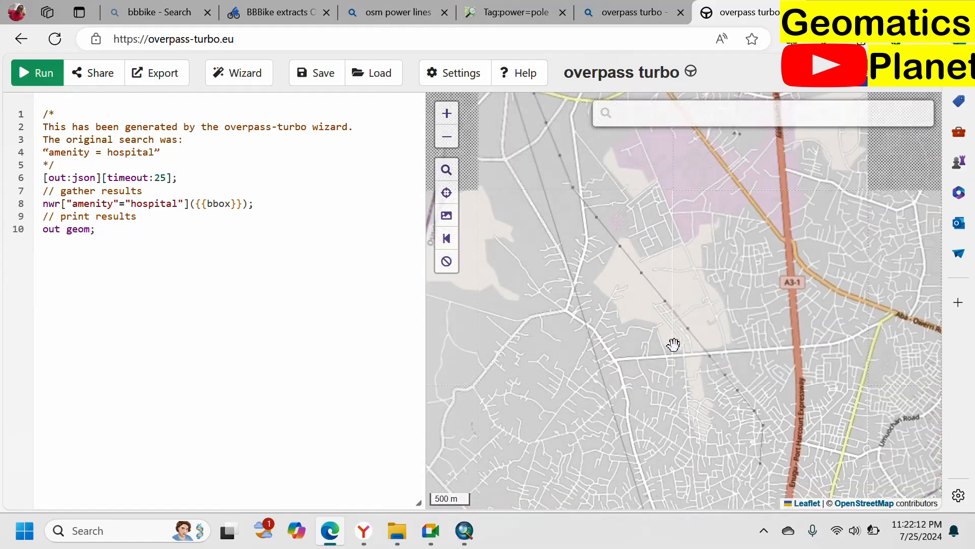
pyautogui.scroll(1, 682, 364)
pyautogui.scroll(-1, 687, 378)
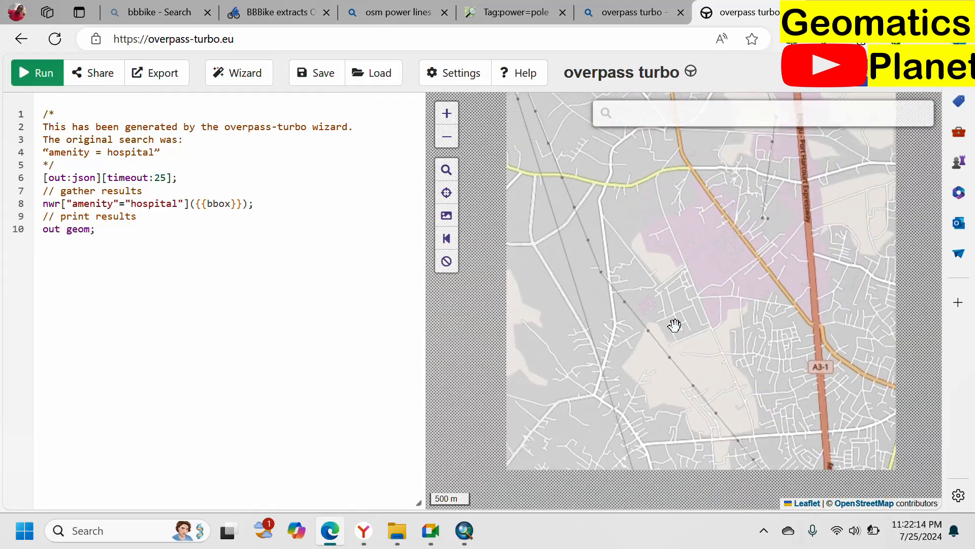
pyautogui.moveTo(643, 372); pyautogui.dragTo(741, 438)
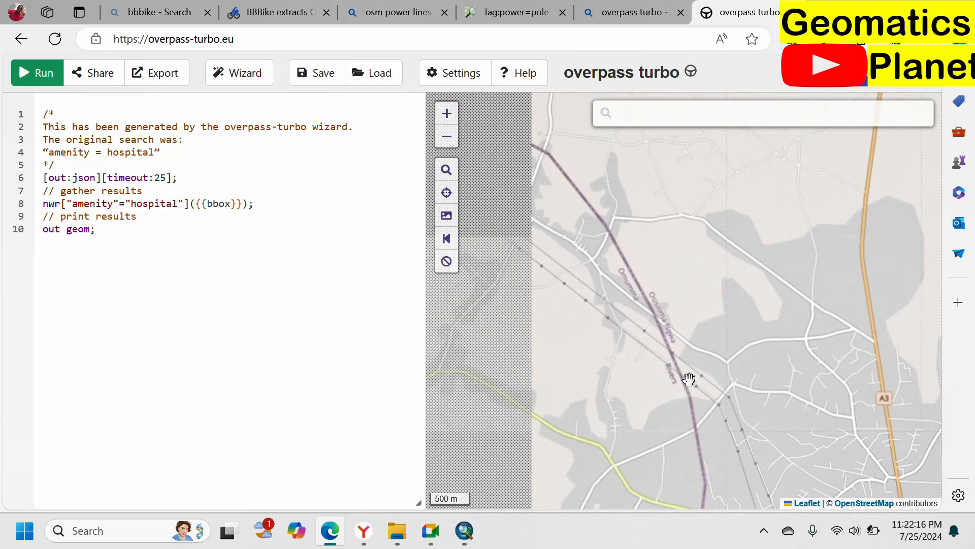
pyautogui.moveTo(616, 332); pyautogui.dragTo(843, 503)
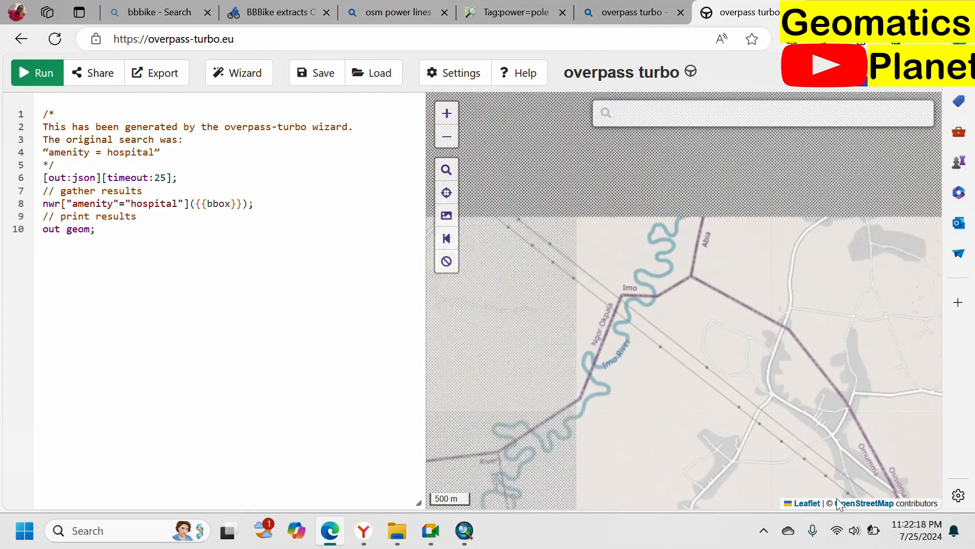
pyautogui.moveTo(725, 408); pyautogui.dragTo(529, 235)
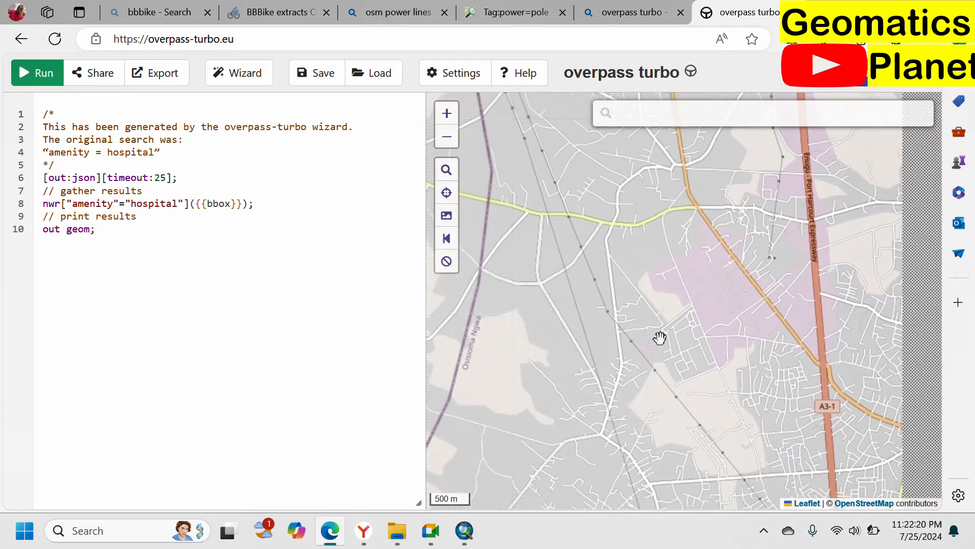
pyautogui.scroll(1, 598, 331)
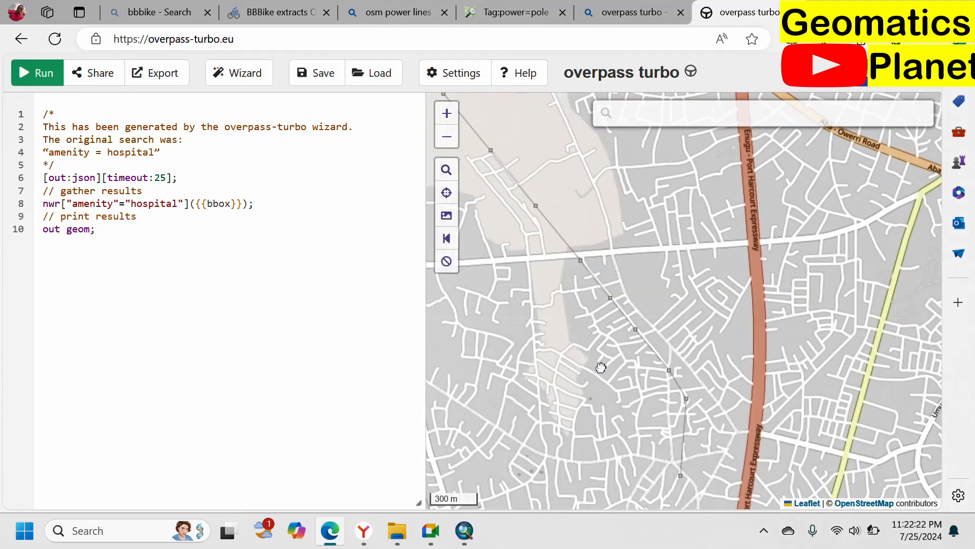
pyautogui.moveTo(601, 366); pyautogui.dragTo(671, 370)
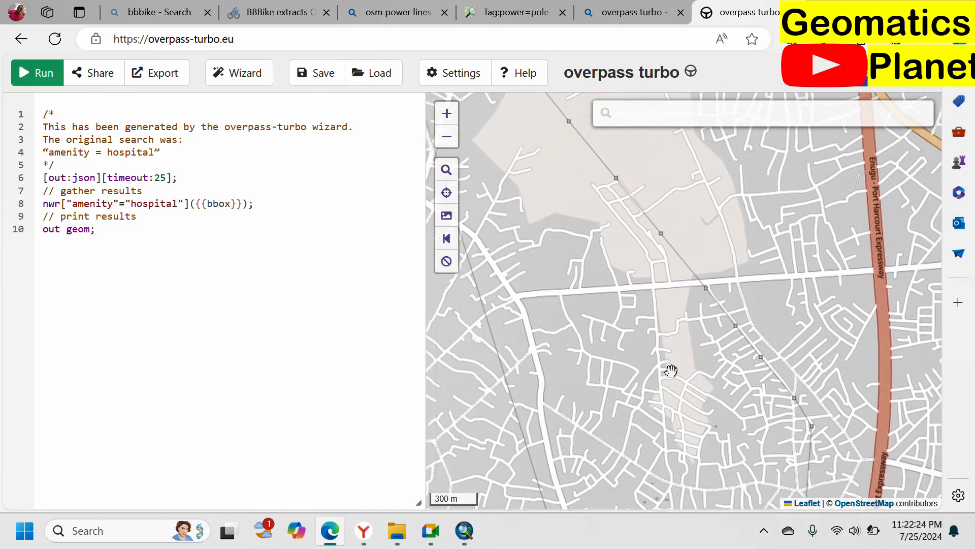
# Step: Build and run a Query Wizard search for "power = pole" over the map area beside the Enugu - Port Harcourt Expressway
pyautogui.click(172, 76)
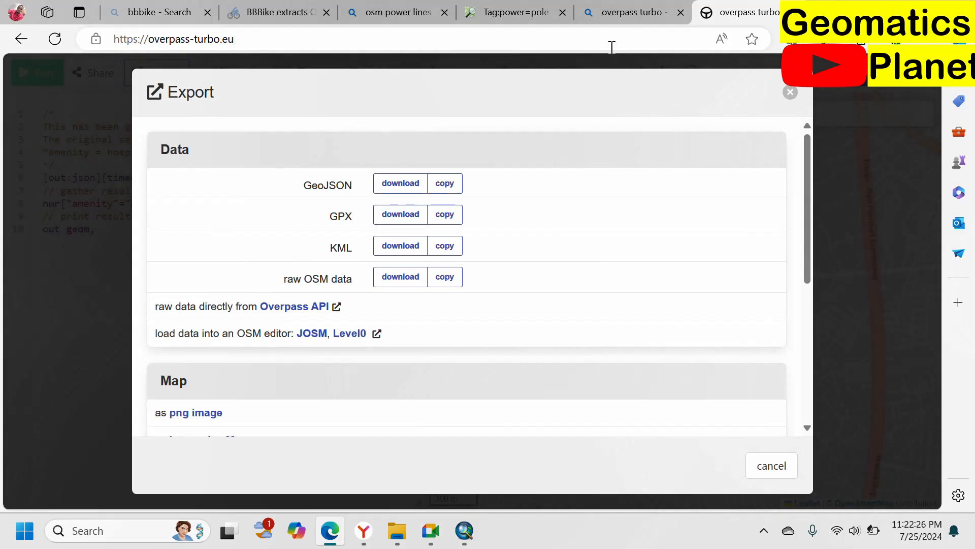
pyautogui.click(795, 90)
pyautogui.click(261, 89)
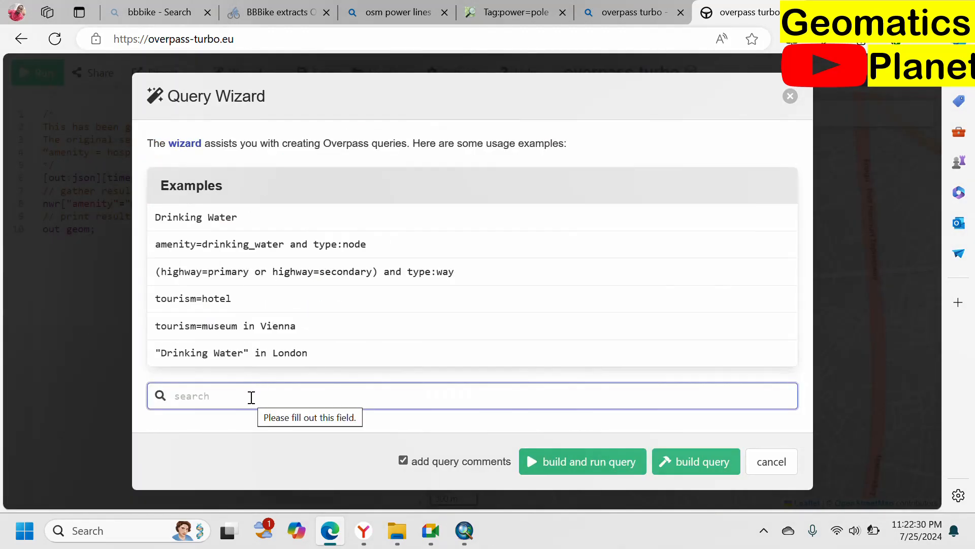
pyautogui.write('power = pole')
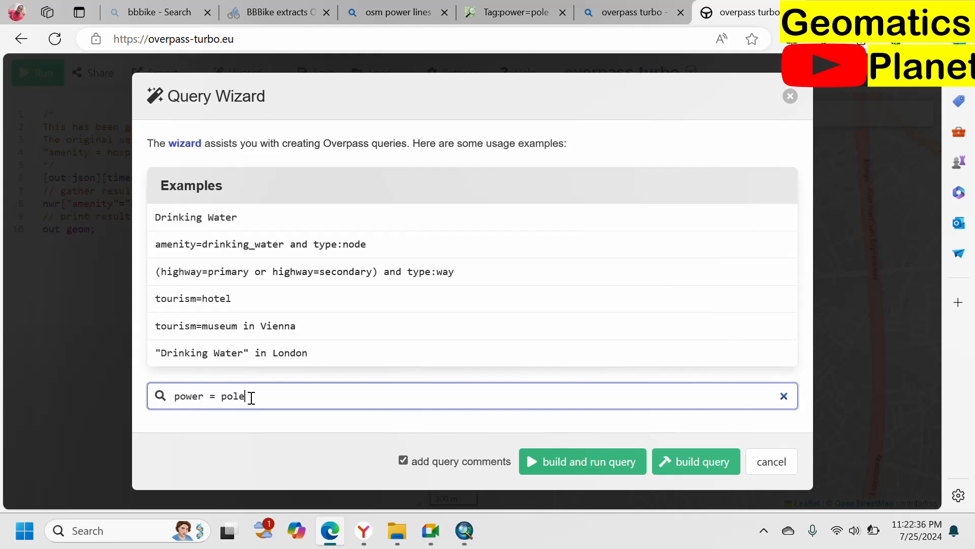
pyautogui.click(594, 456)
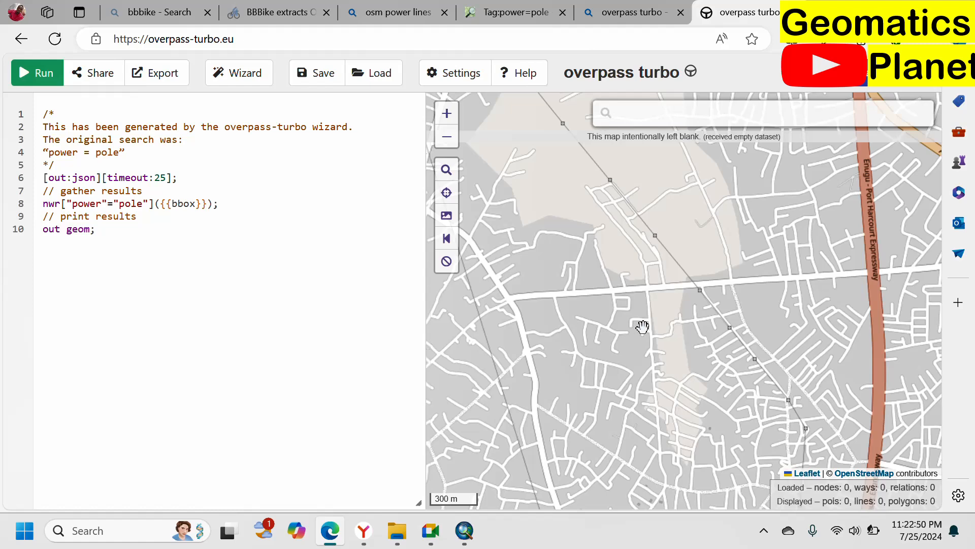
pyautogui.scroll(-1, 647, 320)
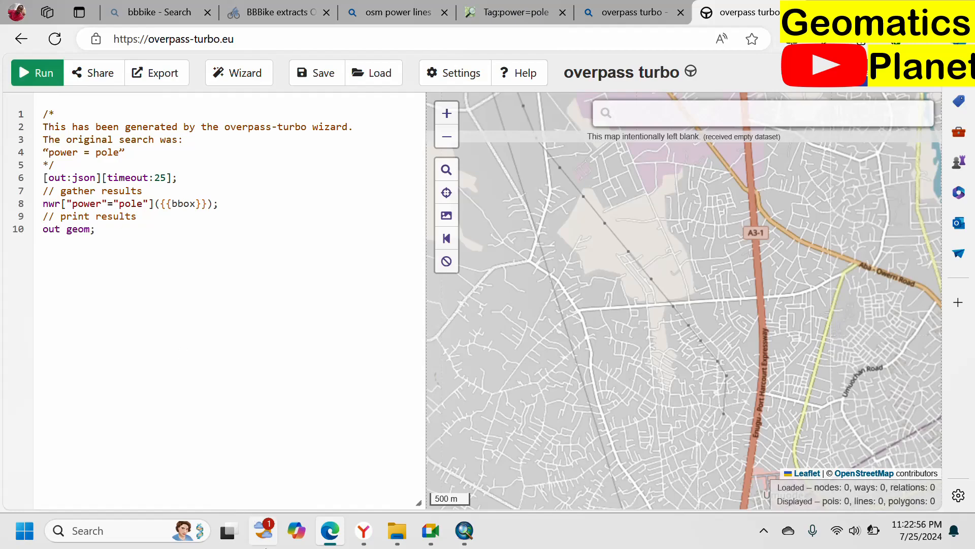
# Step: Return to the power=pole wiki page and examine its How to map section, implied tags, and useful combinations
pyautogui.click(630, 12)
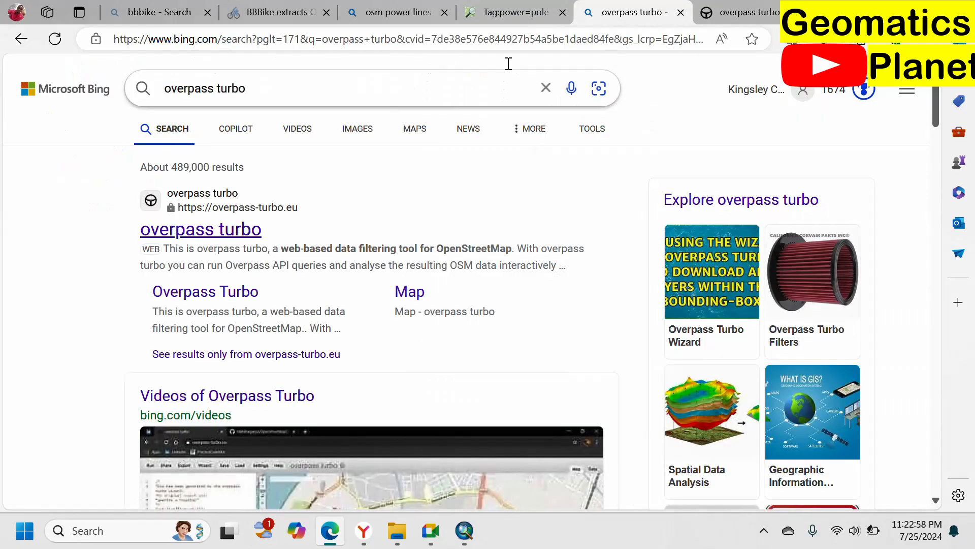
pyautogui.click(532, 15)
pyautogui.scroll(10, 492, 335)
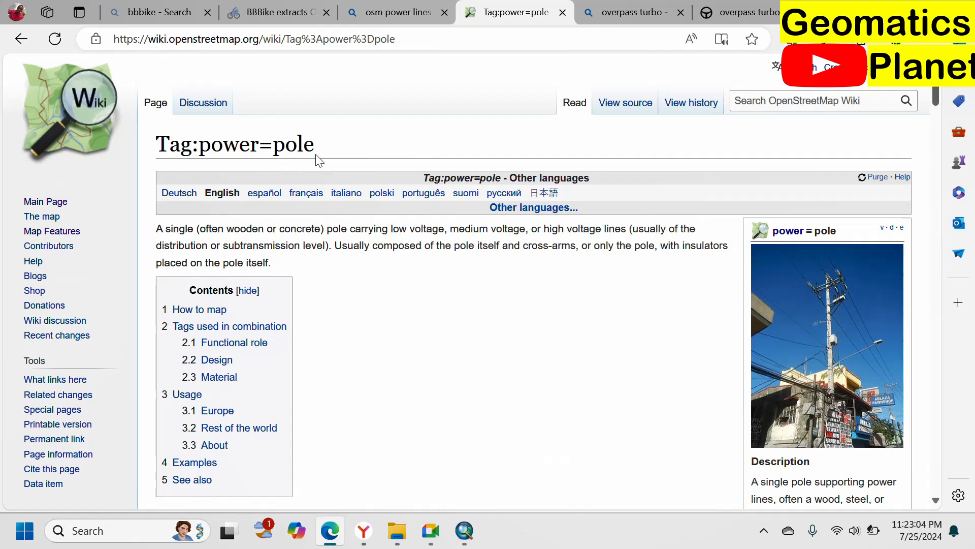
pyautogui.scroll(-9, 377, 280)
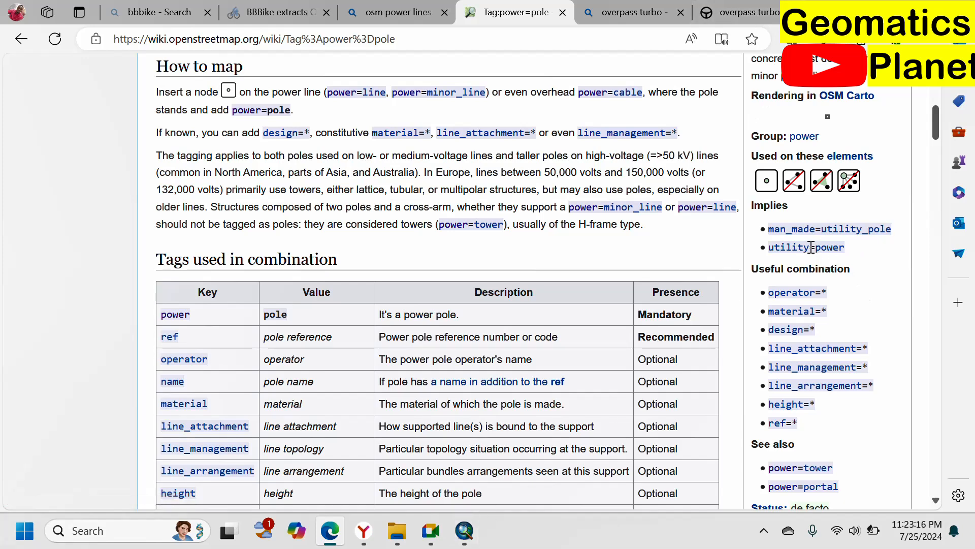
# Step: Copy the key "utility" from the wiki's implied tags and replace "power" with it in the overpass turbo query
pyautogui.moveTo(811, 247); pyautogui.dragTo(770, 247)
pyautogui.press('super+c')
pyautogui.rightClick(773, 246)
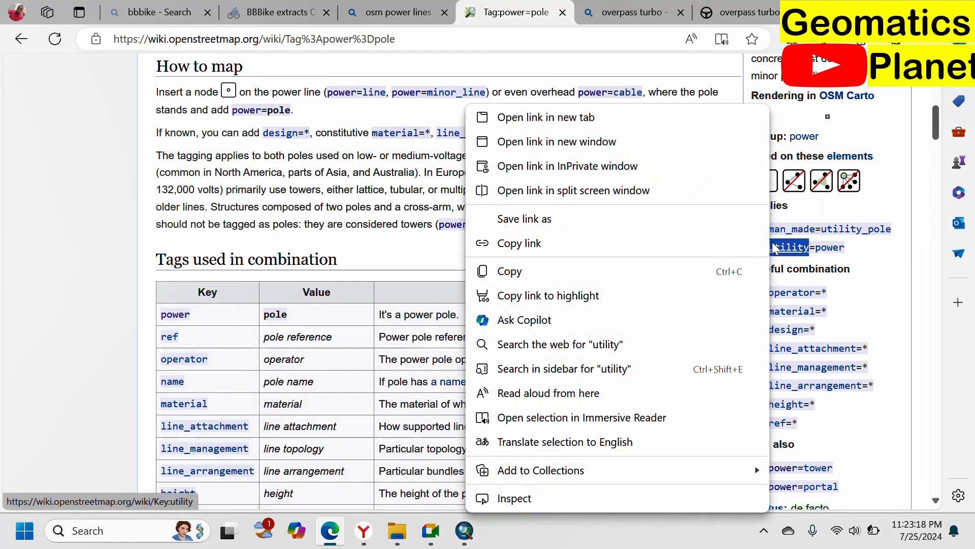
pyautogui.click(522, 272)
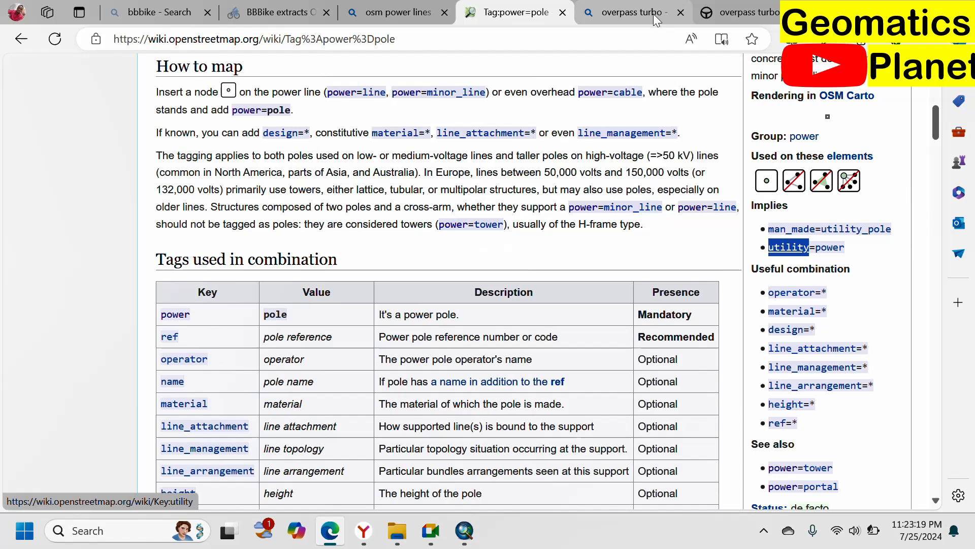
pyautogui.click(745, 17)
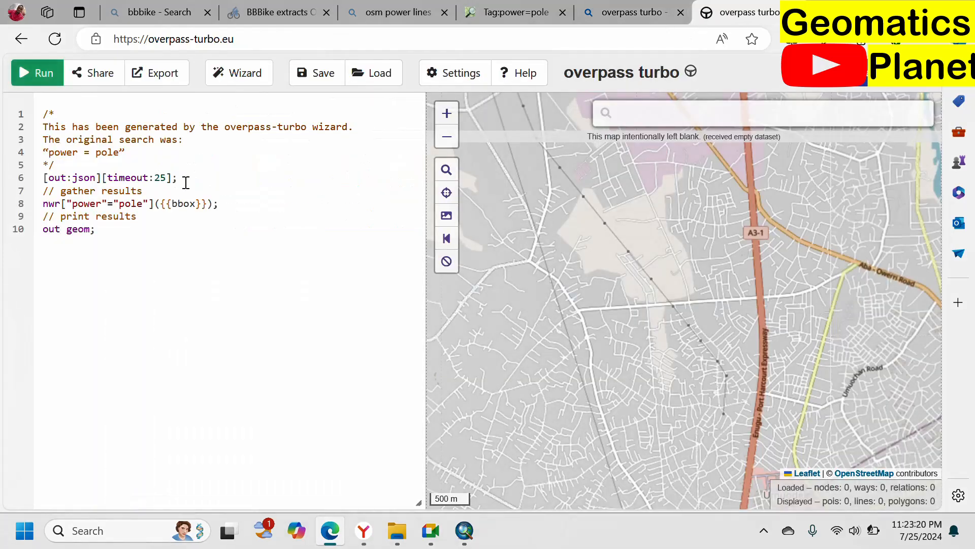
pyautogui.doubleClick(82, 202)
pyautogui.rightClick(83, 202)
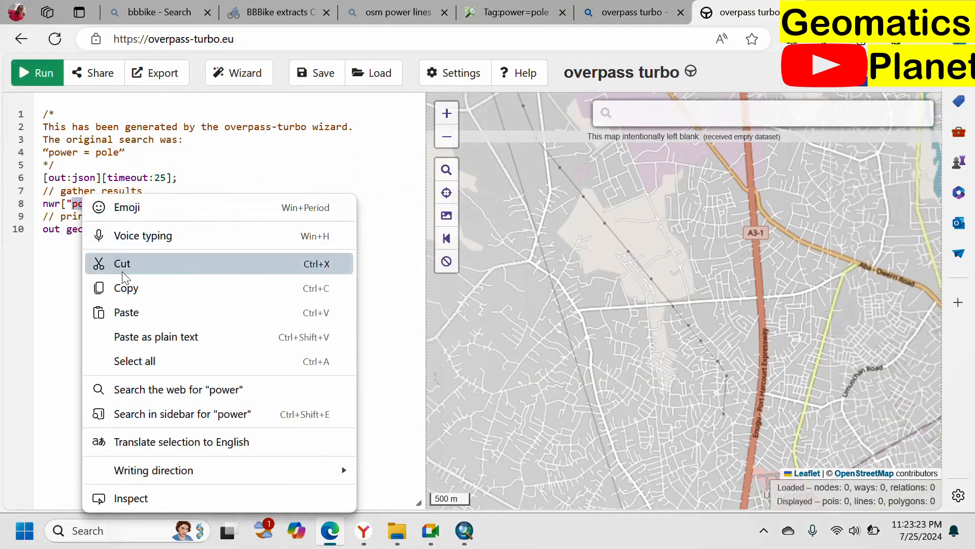
pyautogui.click(135, 312)
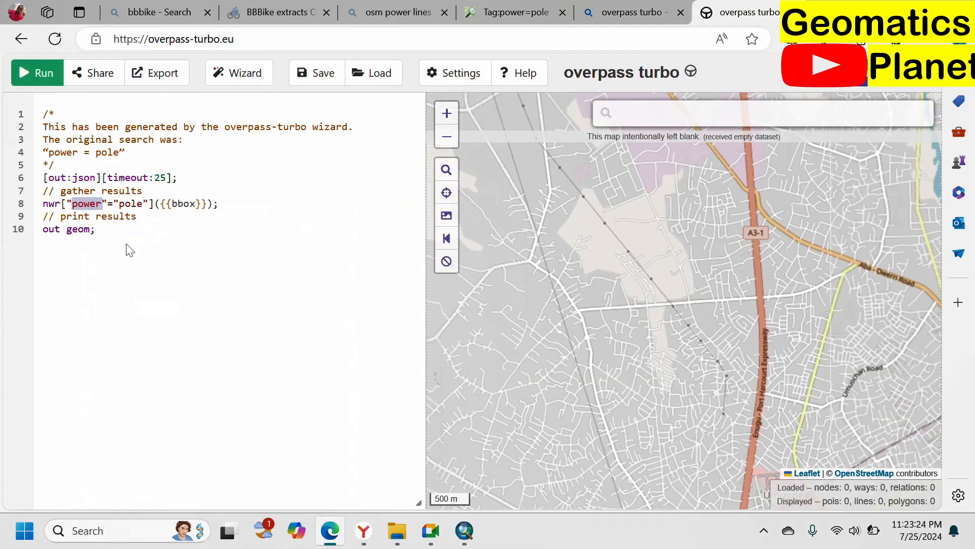
# Step: Set the query's tag value to "power" and run the utility=power query over the current map area
pyautogui.doubleClick(137, 204)
pyautogui.write('po')
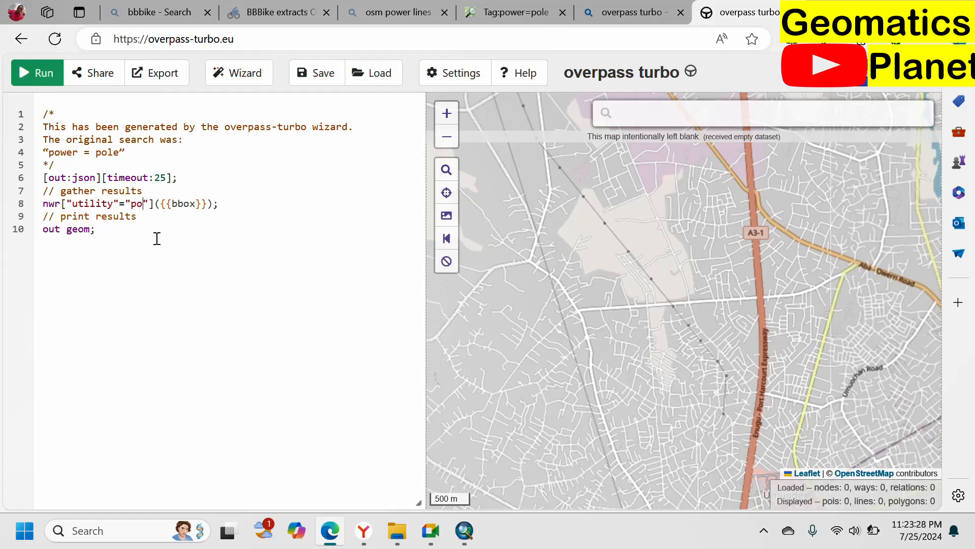
pyautogui.write('wer')
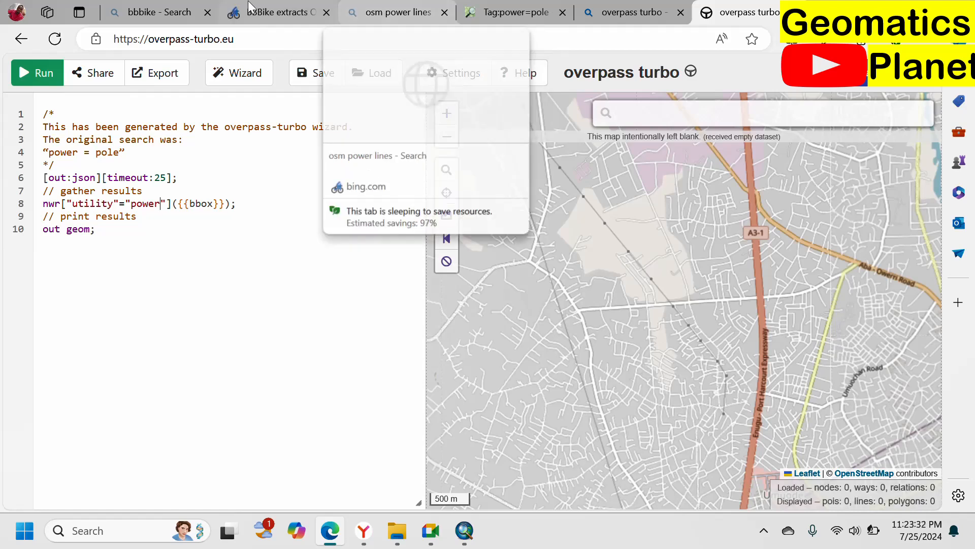
pyautogui.click(40, 74)
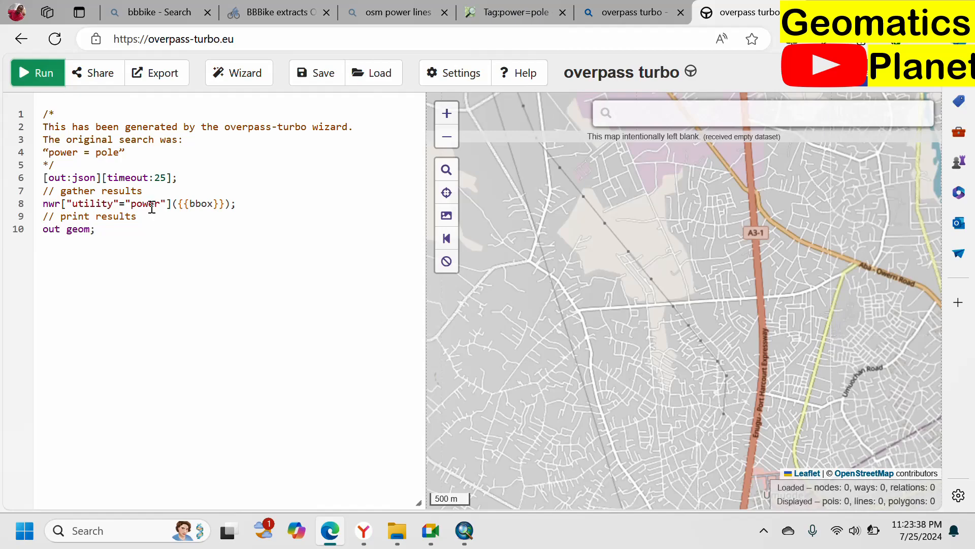
pyautogui.click(630, 12)
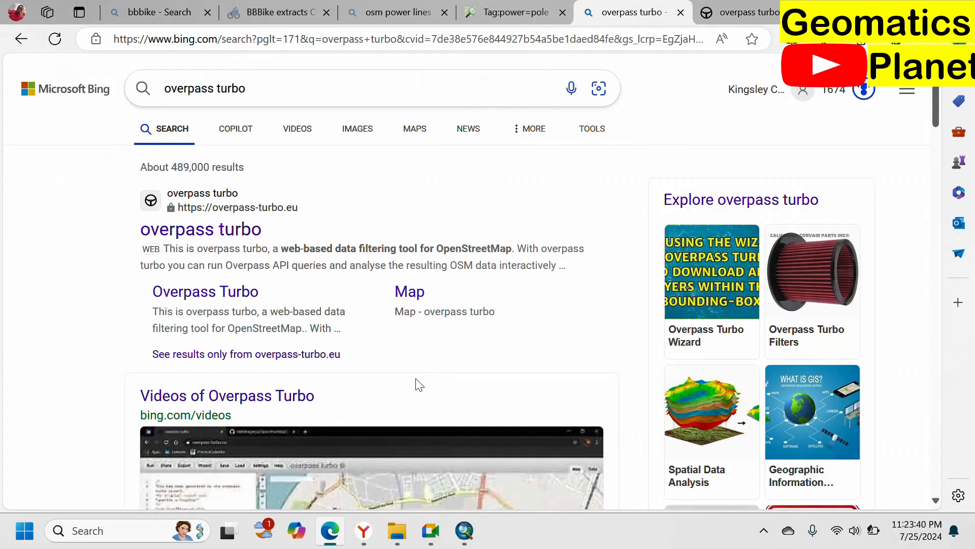
pyautogui.scroll(-9, 411, 382)
pyautogui.scroll(6, 404, 396)
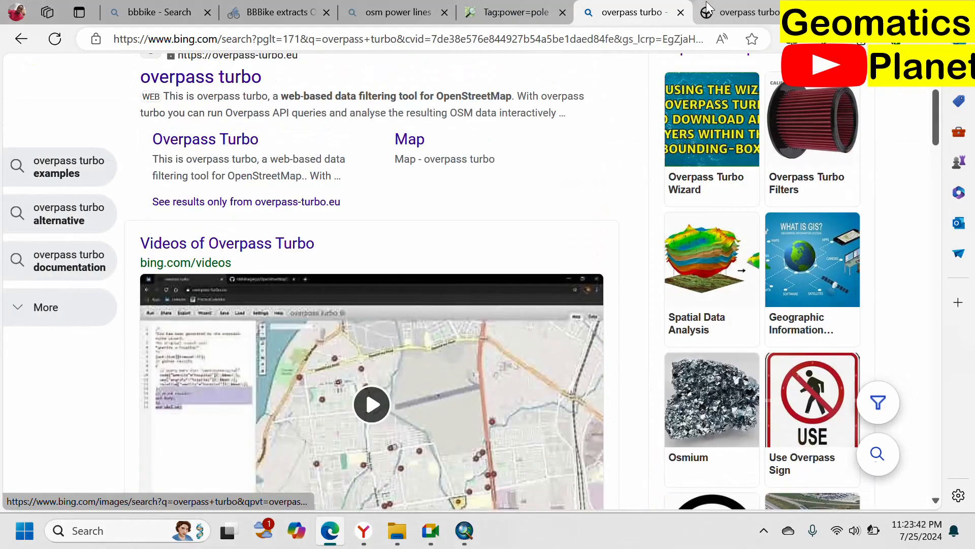
# Step: Open the man_made=utility_pole wiki page and examine its How to map table and the guidance on finding the appropriate utility
pyautogui.click(515, 13)
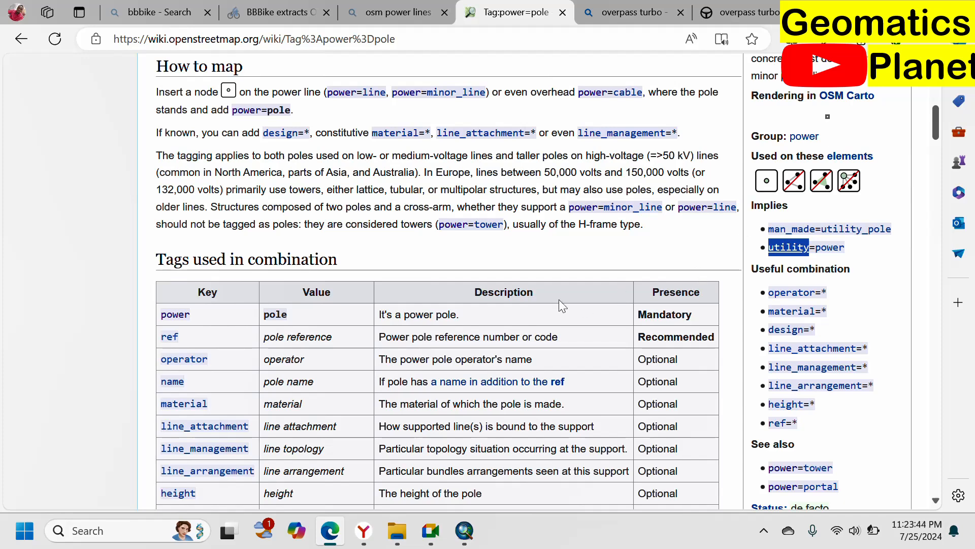
pyautogui.click(840, 230)
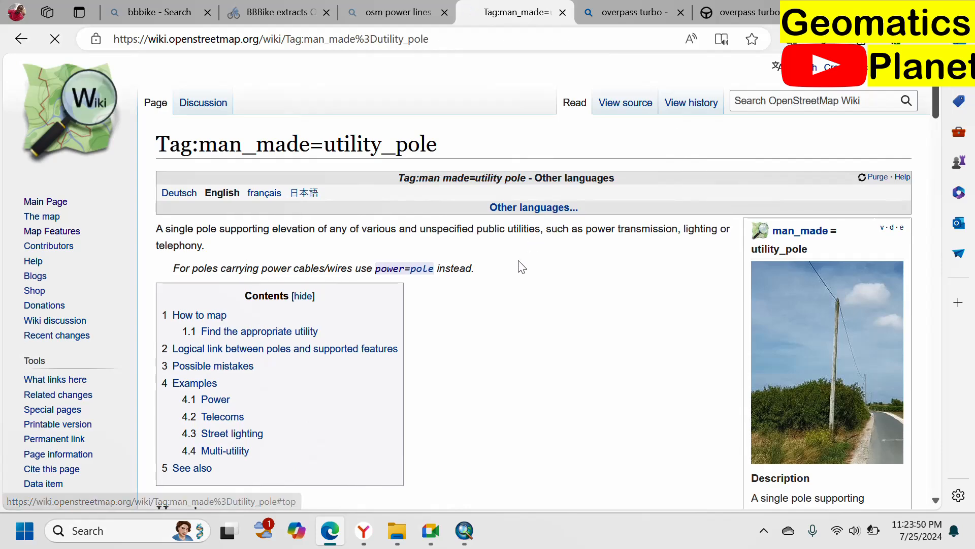
pyautogui.scroll(-5, 508, 274)
pyautogui.scroll(-2, 501, 285)
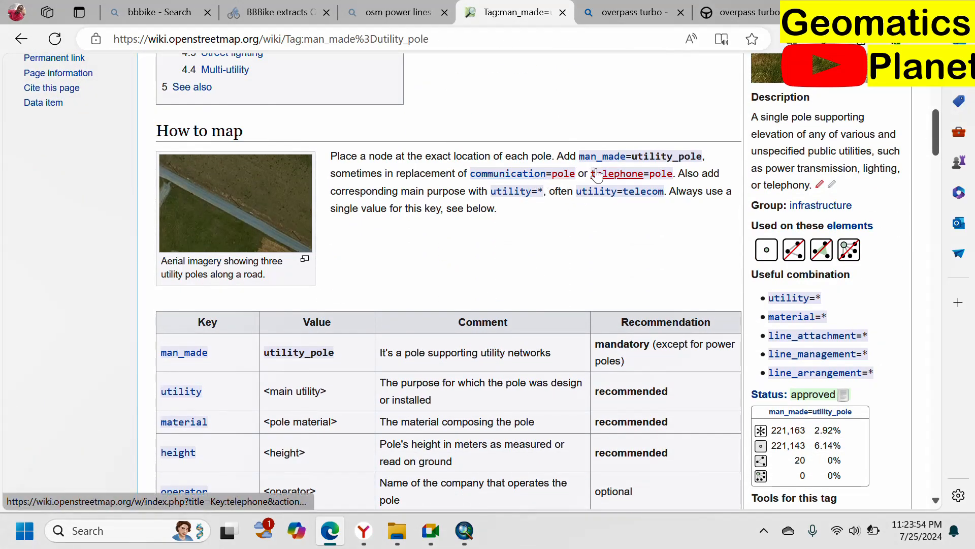
pyautogui.scroll(2, 619, 188)
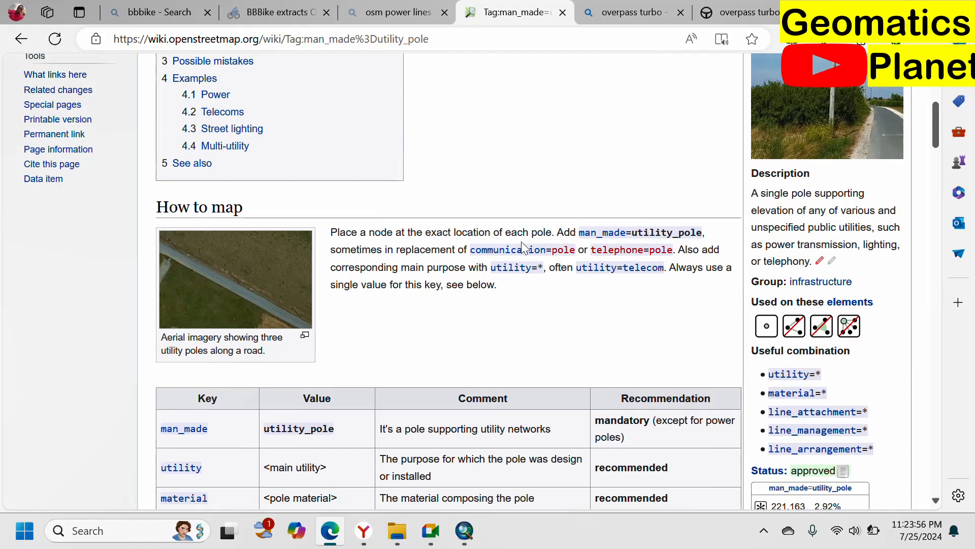
pyautogui.scroll(5, 457, 264)
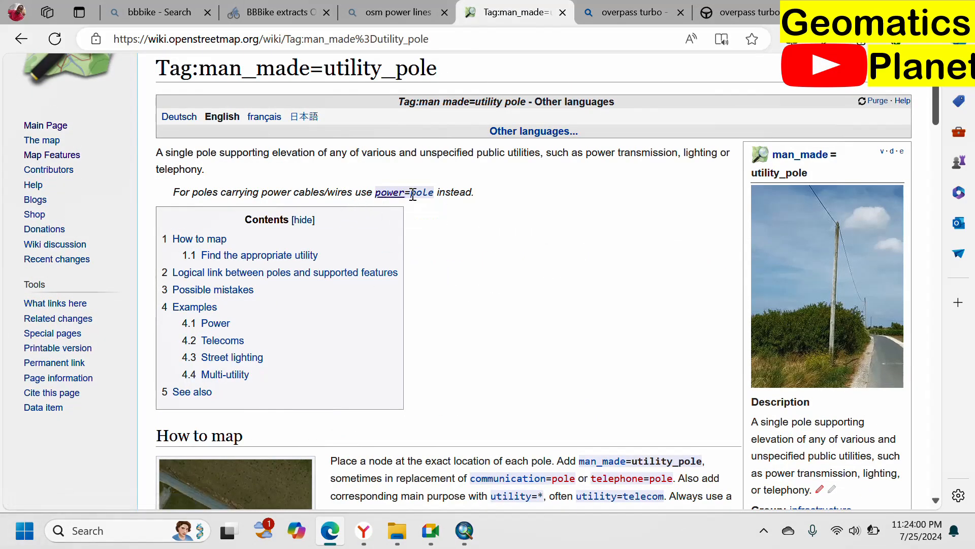
pyautogui.scroll(-12, 359, 302)
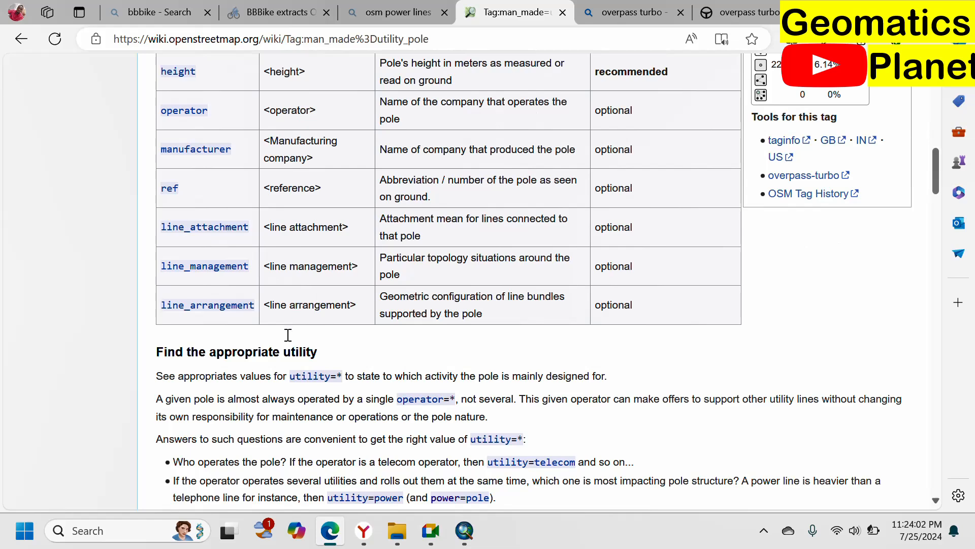
pyautogui.scroll(-3, 312, 399)
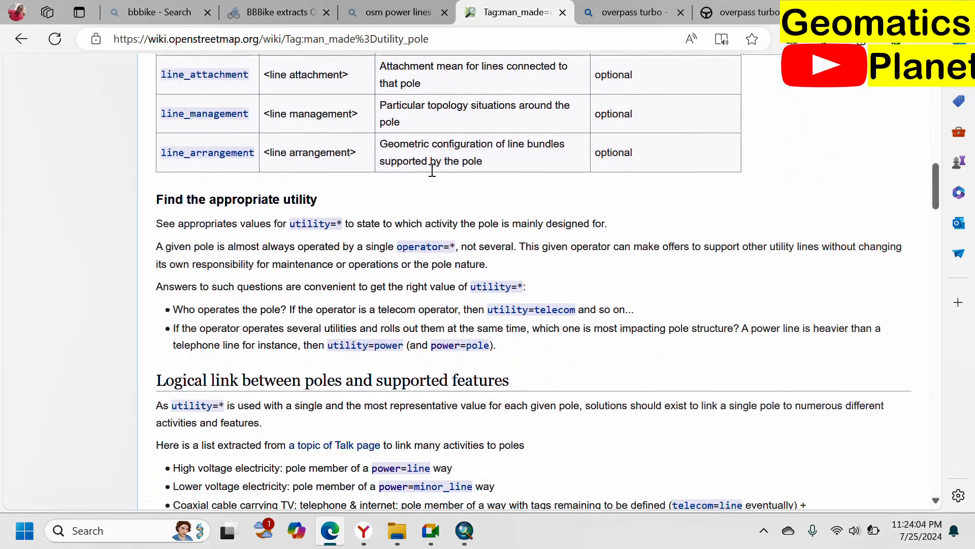
# Step: Return to overpass turbo, then build and run a Query Wizard search for "utility = *" over the current map area
pyautogui.click(755, 11)
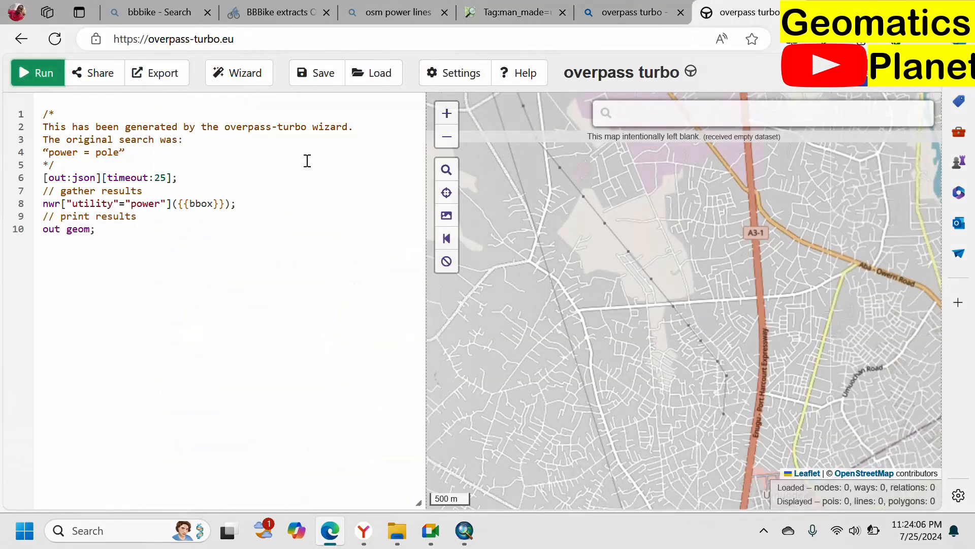
pyautogui.click(229, 77)
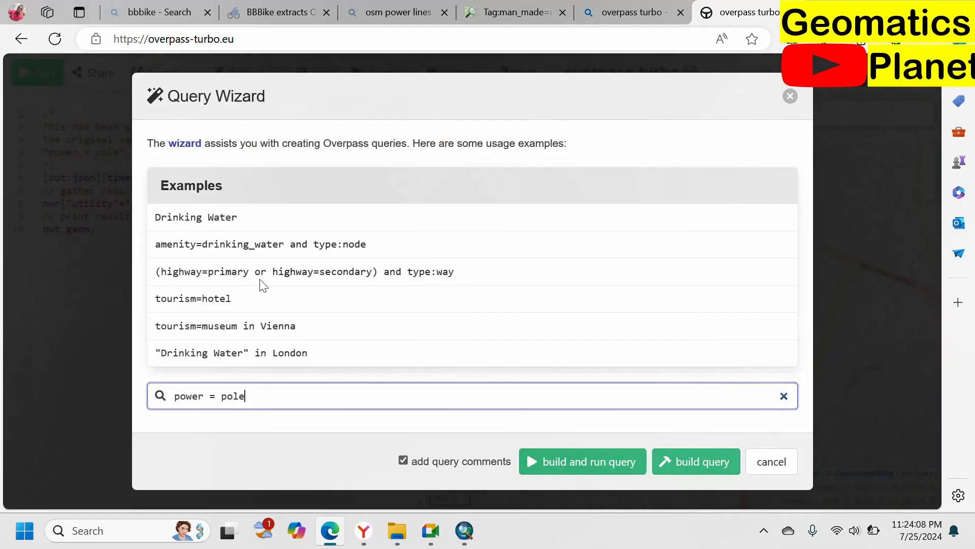
pyautogui.hotkey('ctrl', 'a')
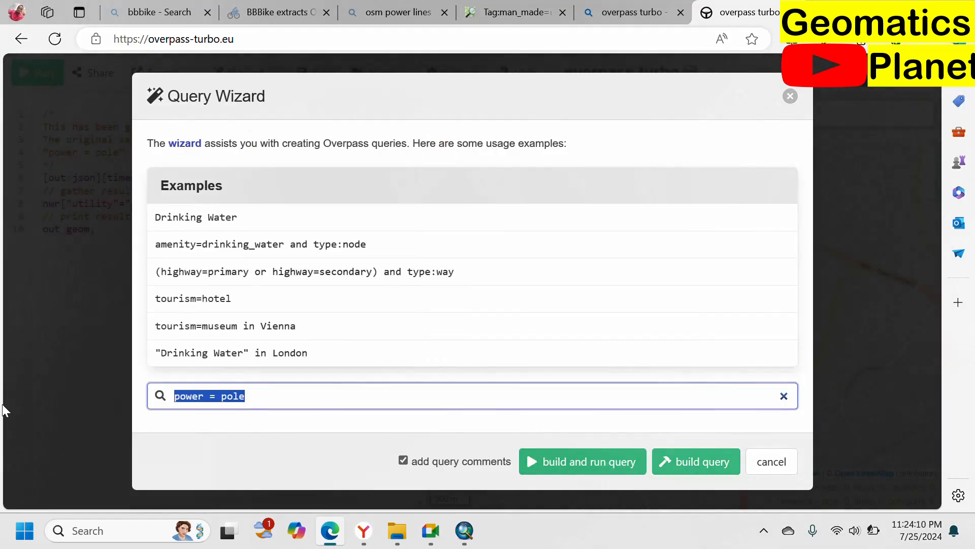
pyautogui.write('utility = *')
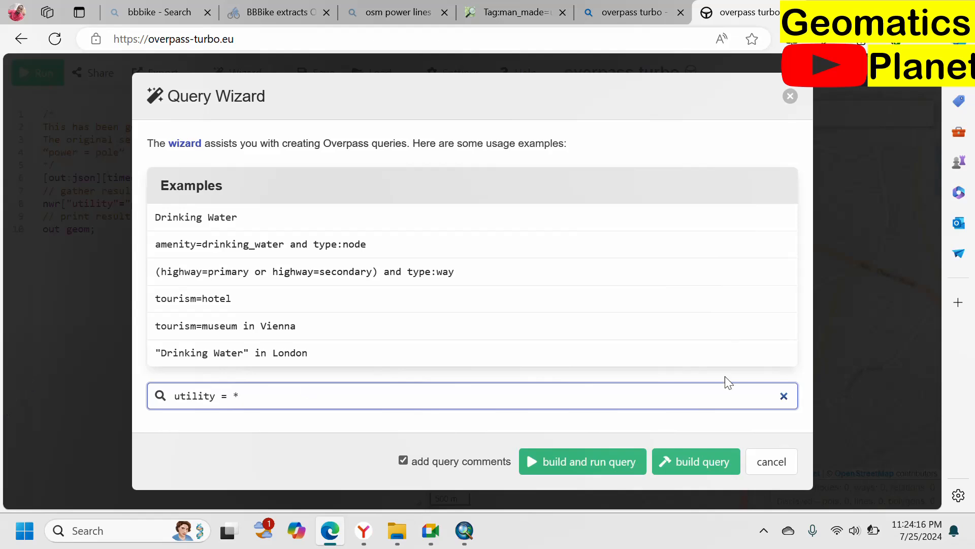
pyautogui.click(610, 462)
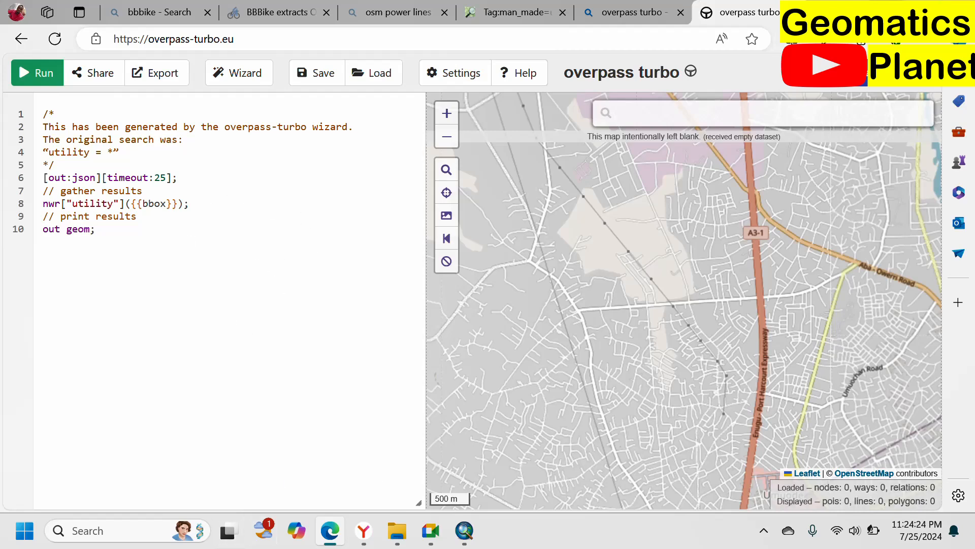
# Step: Open the QGIS 3.36.3 folder on the desktop and launch QGIS Desktop 3.36.3
pyautogui.hotkey('alt', 'Tab')
pyautogui.press('super+d')
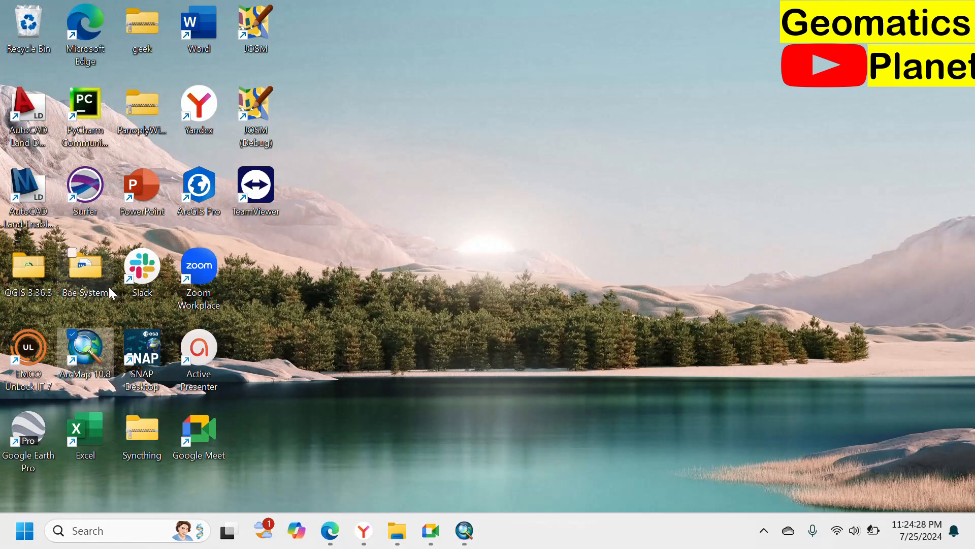
pyautogui.click(43, 273)
pyautogui.doubleClick(41, 275)
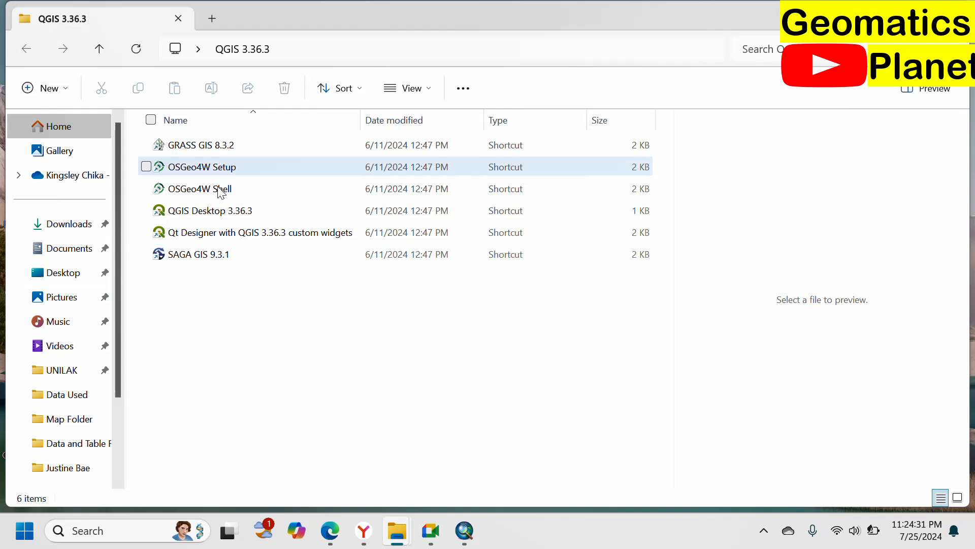
pyautogui.click(219, 214)
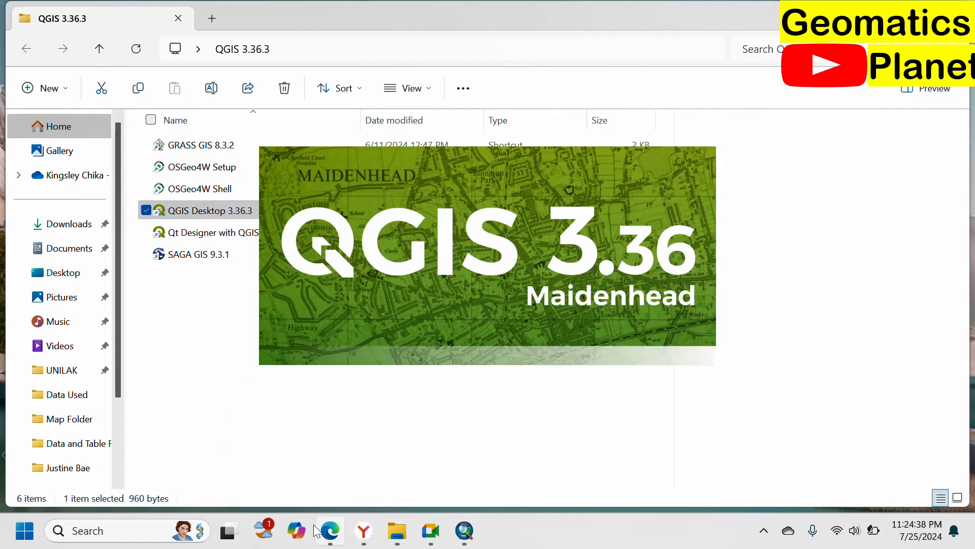
# Step: Check the overpass turbo page while QGIS loads and switch to ArcMap
pyautogui.click(331, 532)
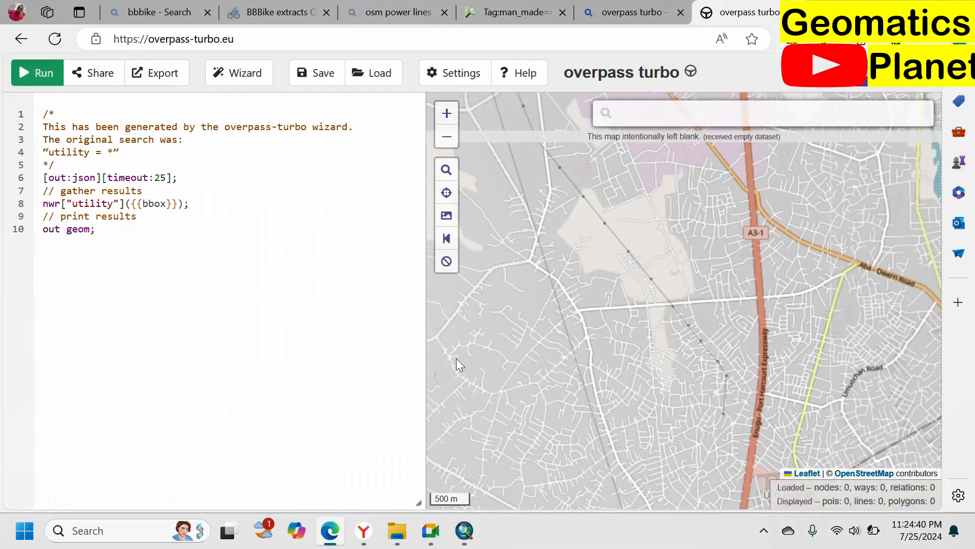
pyautogui.click(464, 531)
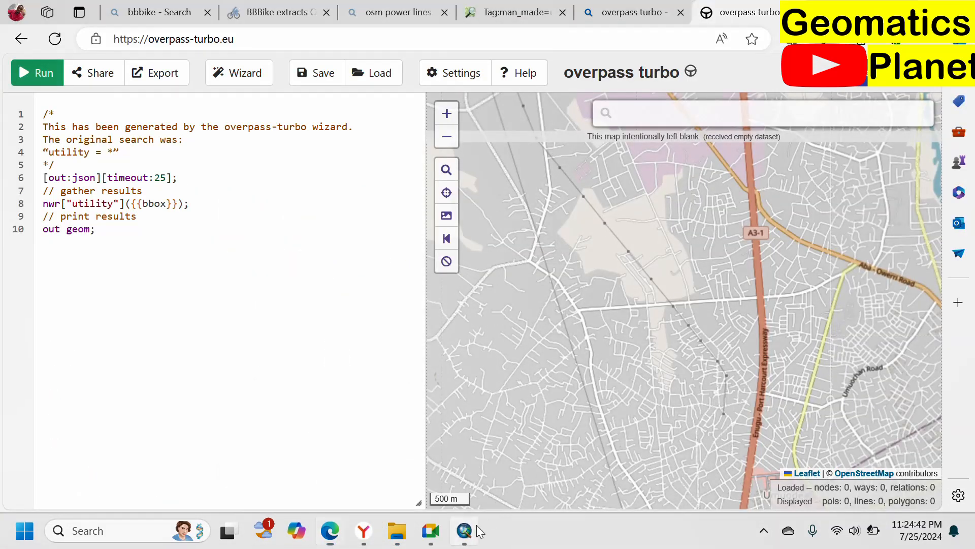
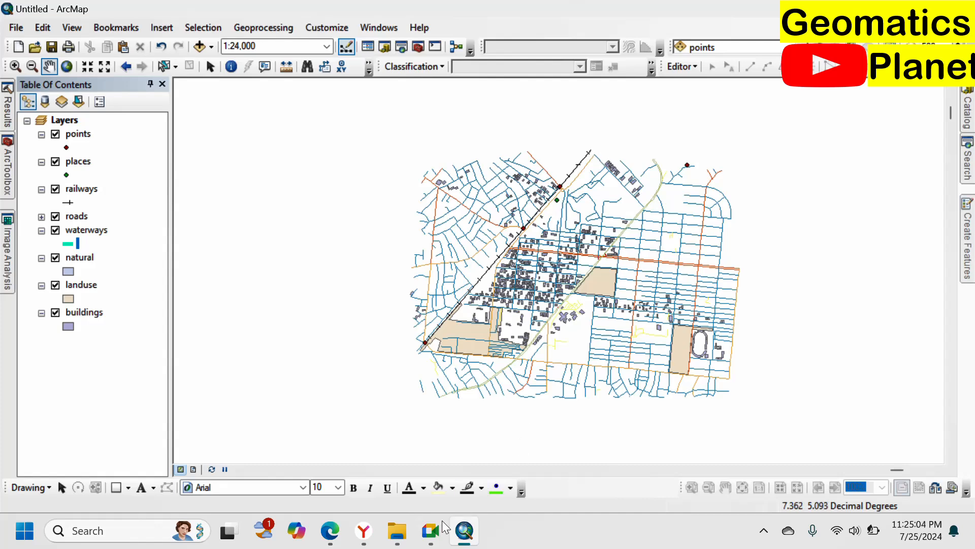
# Step: Examine the Aba area on the overpass turbo map and the BBBike extract map in the browser
pyautogui.click(336, 536)
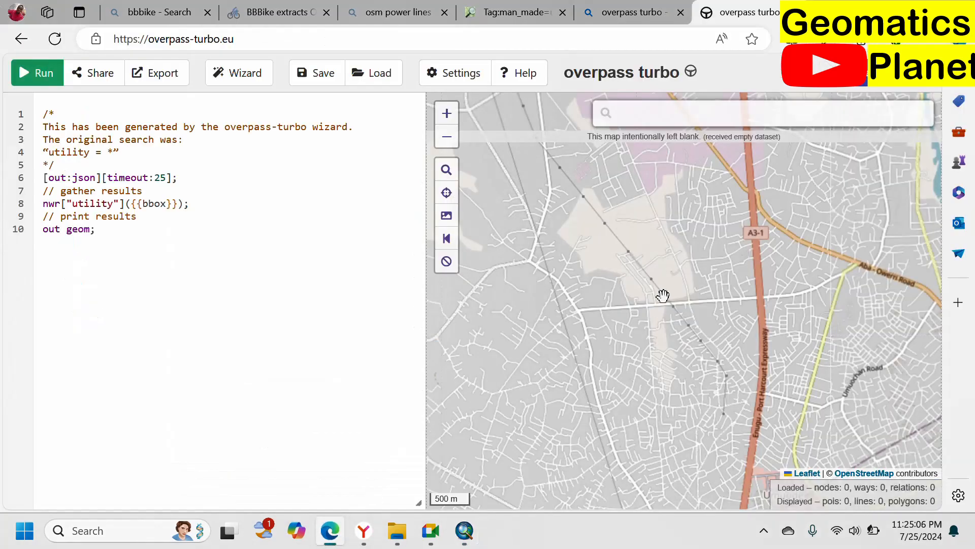
pyautogui.scroll(2, 821, 384)
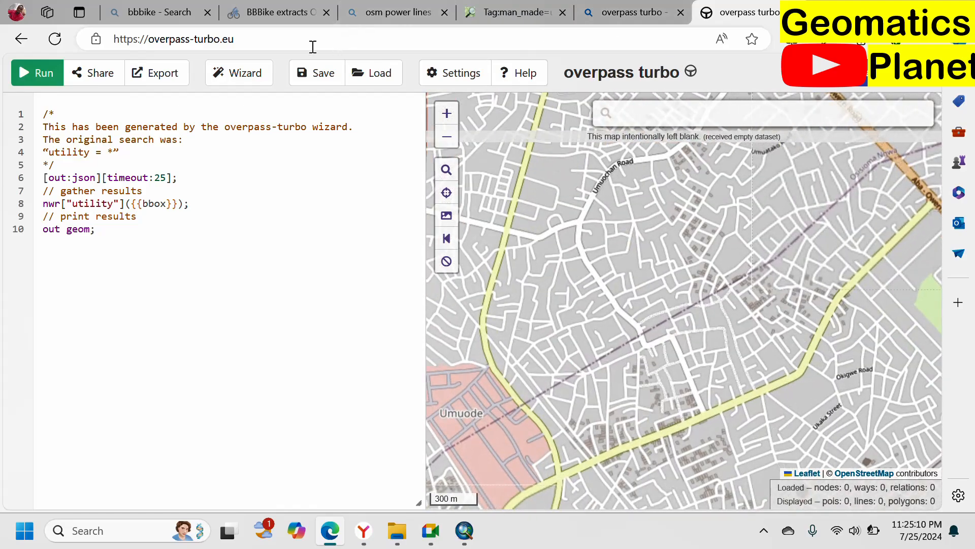
pyautogui.click(273, 12)
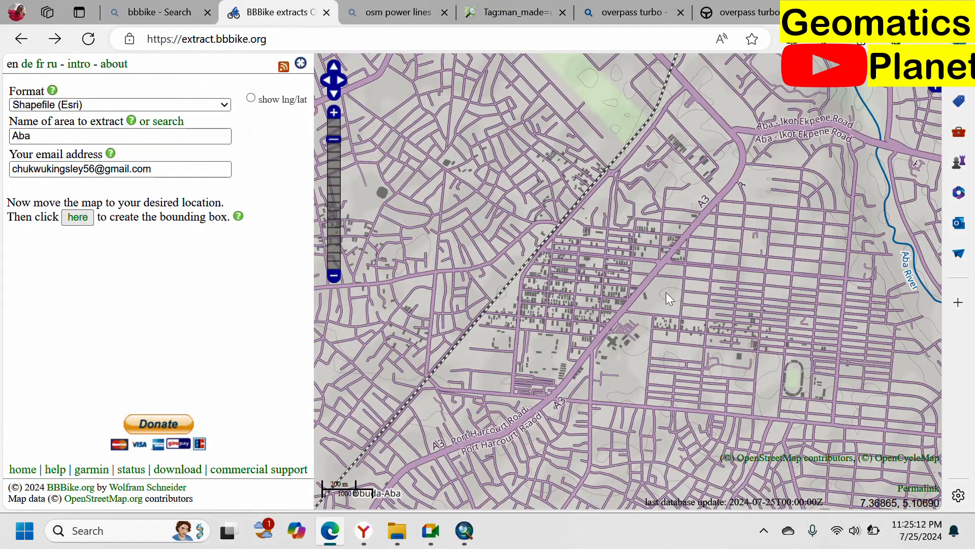
pyautogui.scroll(3, 697, 254)
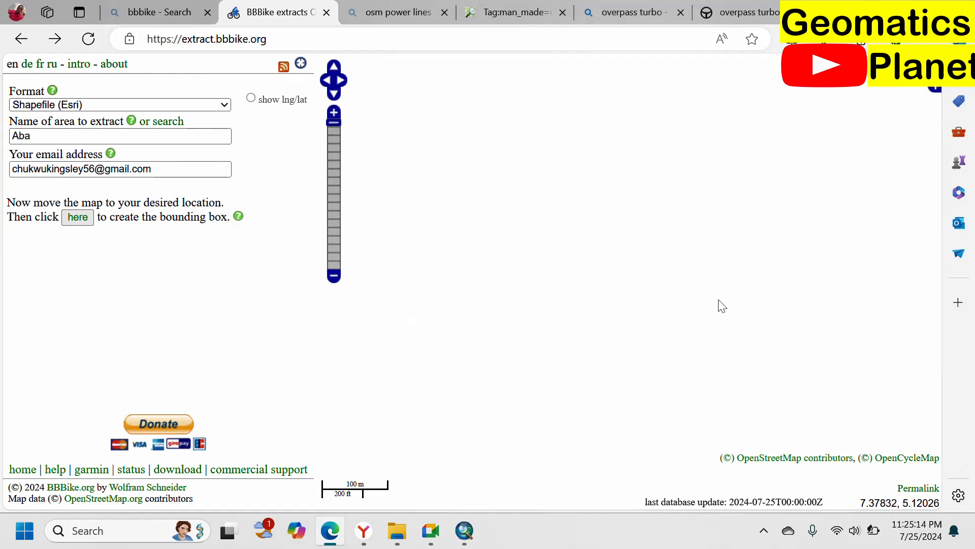
pyautogui.scroll(-2, 667, 287)
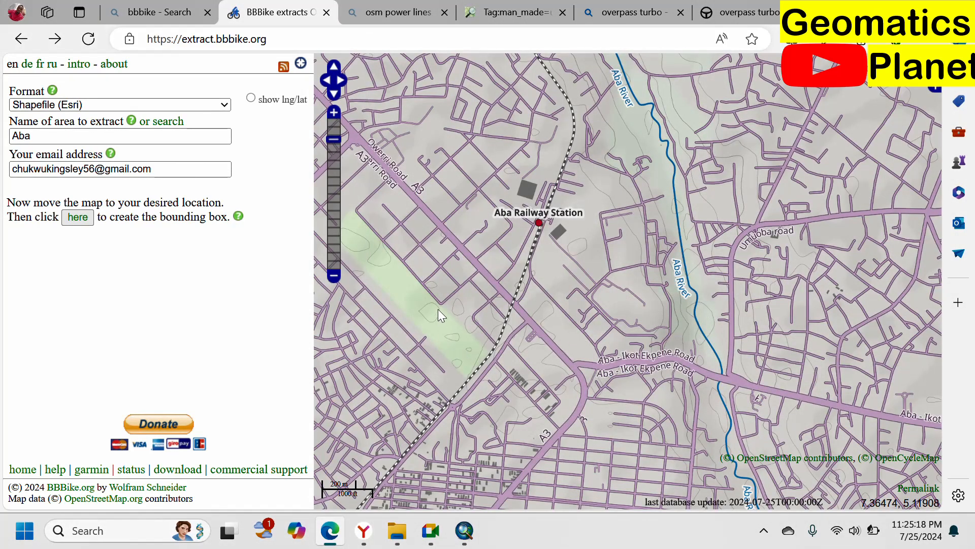
pyautogui.moveTo(922, 271); pyautogui.dragTo(370, 335)
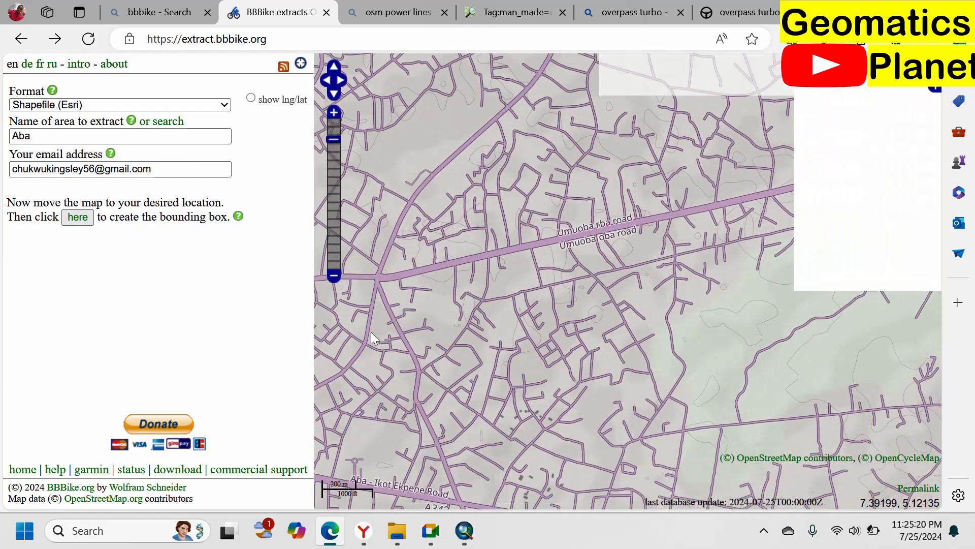
pyautogui.moveTo(841, 355); pyautogui.dragTo(553, 333)
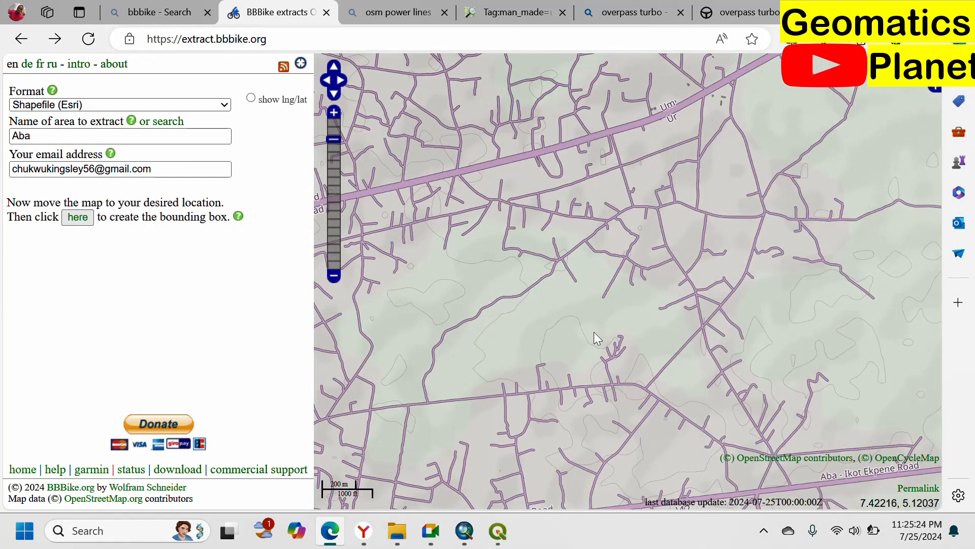
# Step: Switch to QGIS, start a new empty project and check the vector tools for QuickOSM
pyautogui.click(498, 531)
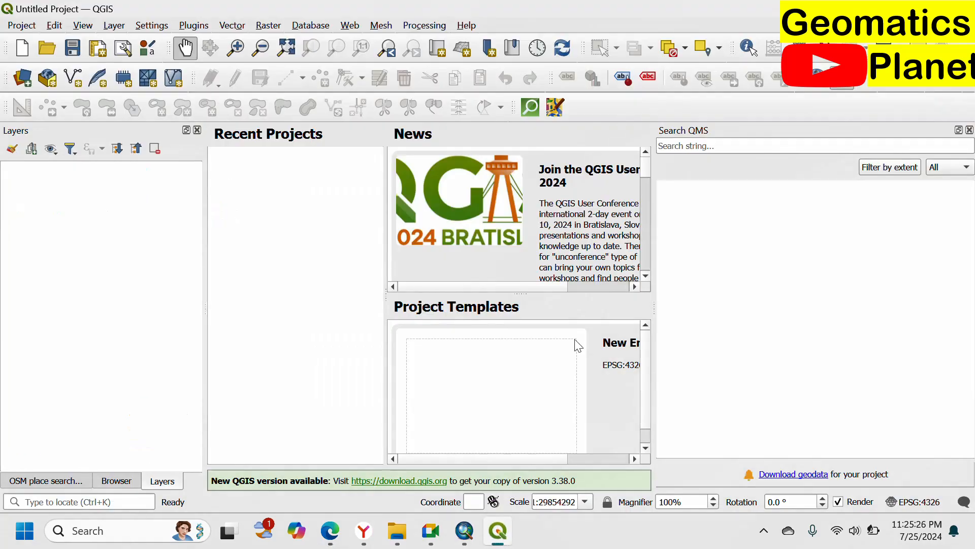
pyautogui.click(493, 355)
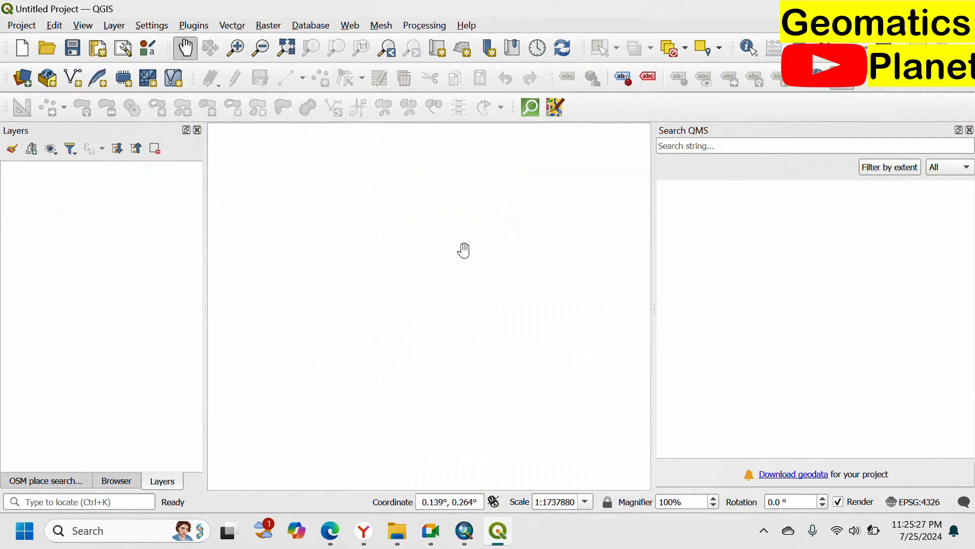
pyautogui.click(236, 28)
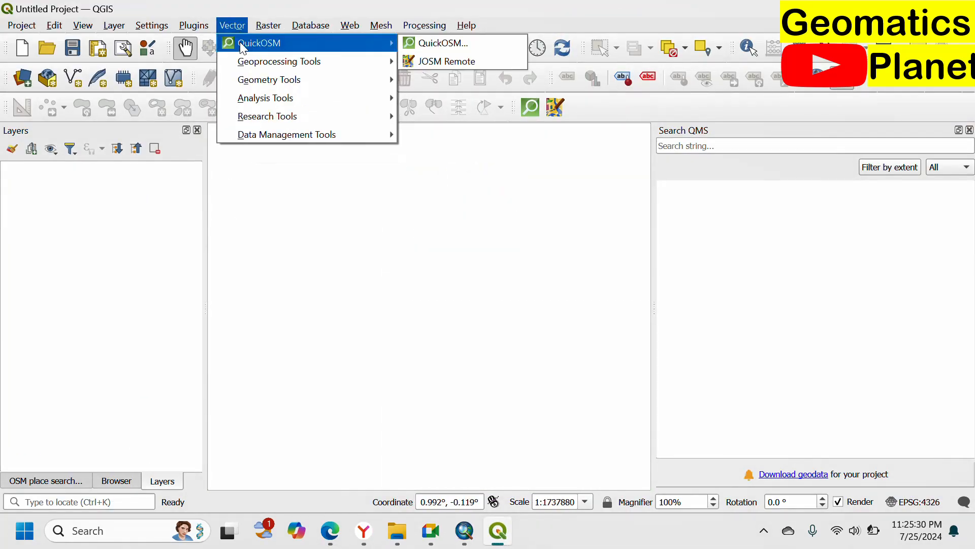
pyautogui.moveTo(380, 26)
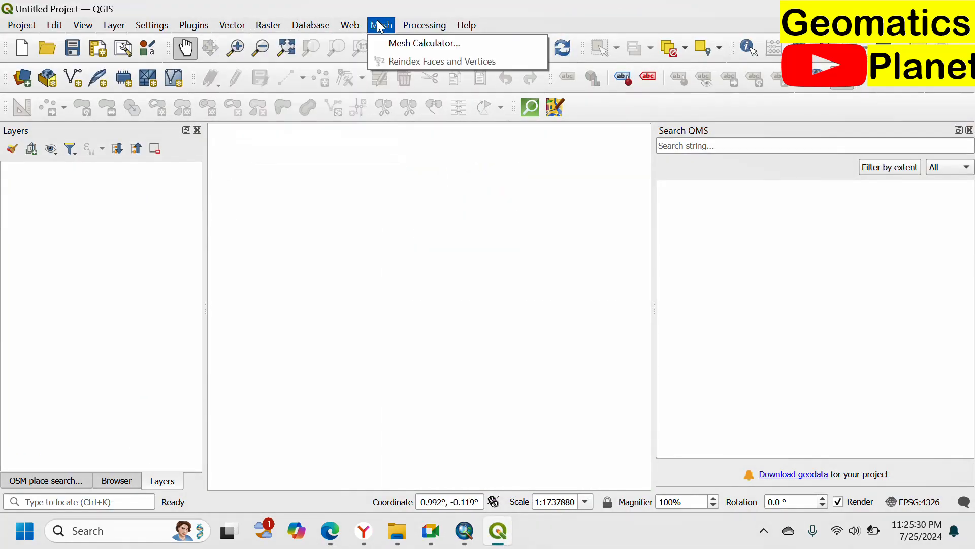
# Step: Add the OpenStreetMap XYZ tile layer to the map canvas as the basemap
pyautogui.click(108, 479)
pyautogui.moveTo(74, 417); pyautogui.dragTo(653, 279)
pyautogui.scroll(5, 446, 308)
pyautogui.moveTo(423, 151); pyautogui.dragTo(460, 366)
pyautogui.scroll(4, 387, 301)
pyautogui.moveTo(386, 301); pyautogui.dragTo(619, 268)
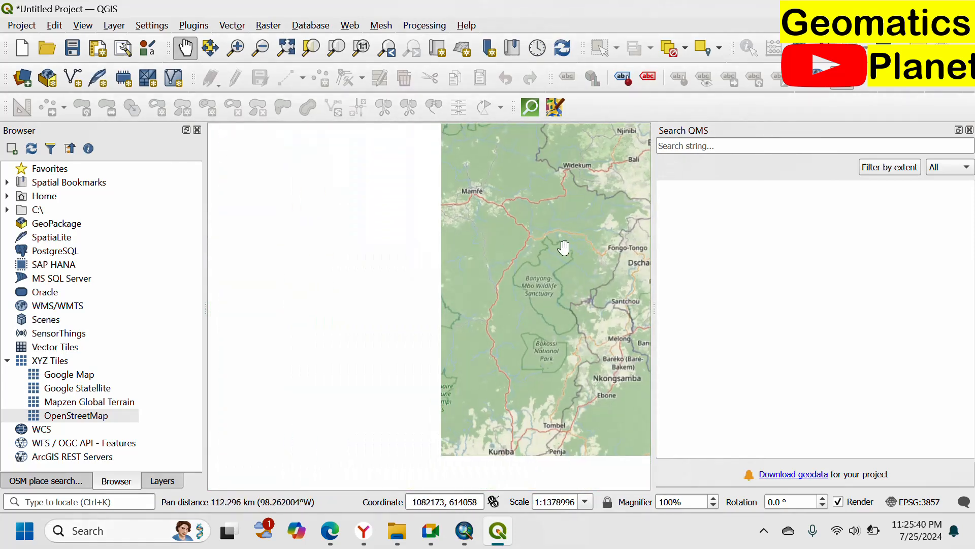
pyautogui.moveTo(498, 402); pyautogui.dragTo(635, 360)
pyautogui.scroll(-1, 469, 292)
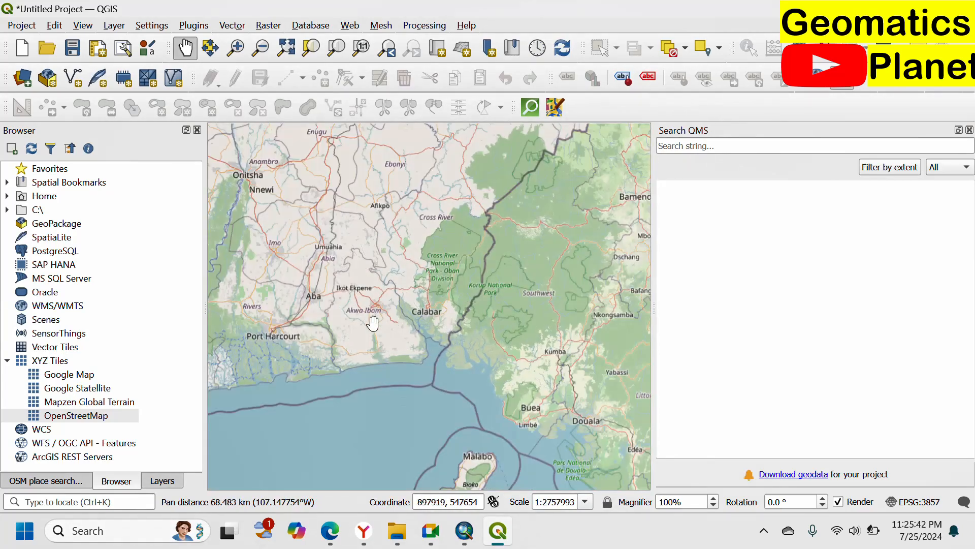
# Step: Locate Aba on the OpenStreetMap basemap and examine the line of poles west of the Enugu - Port Harcourt Expressway
pyautogui.scroll(2, 468, 292)
pyautogui.moveTo(364, 307); pyautogui.dragTo(470, 350)
pyautogui.scroll(3, 442, 294)
pyautogui.scroll(2, 467, 271)
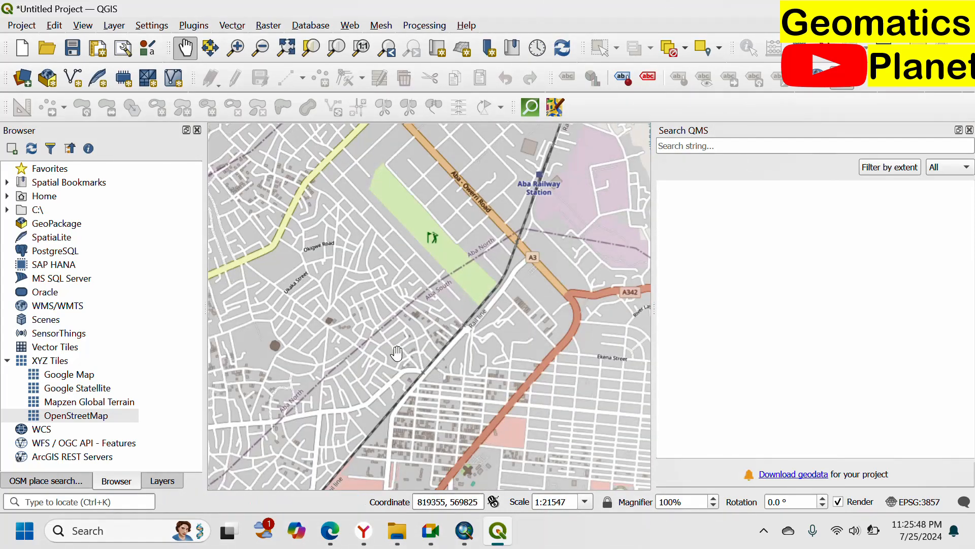
pyautogui.moveTo(394, 354); pyautogui.dragTo(647, 321)
pyautogui.moveTo(588, 286); pyautogui.dragTo(454, 546)
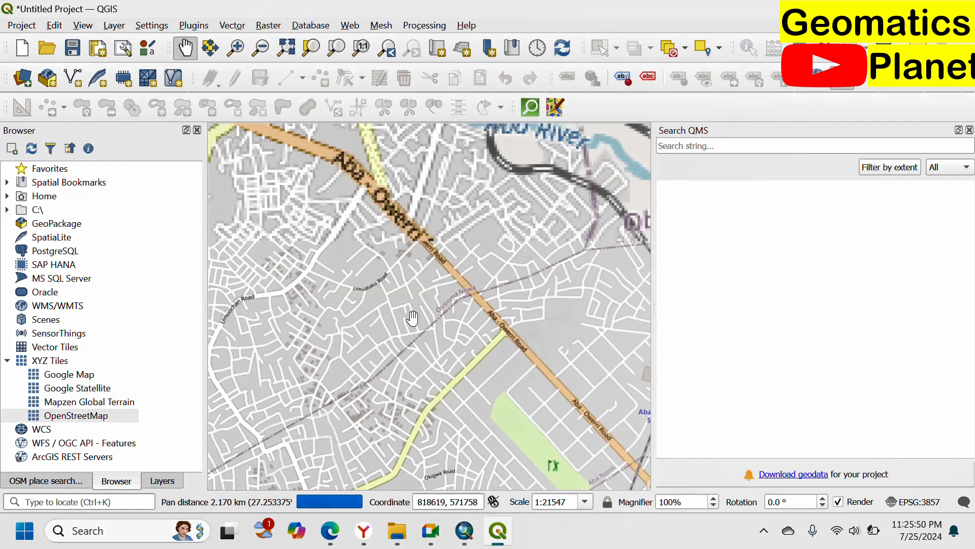
pyautogui.moveTo(413, 318); pyautogui.dragTo(492, 505)
pyautogui.moveTo(421, 299); pyautogui.dragTo(726, 280)
pyautogui.scroll(-1, 501, 281)
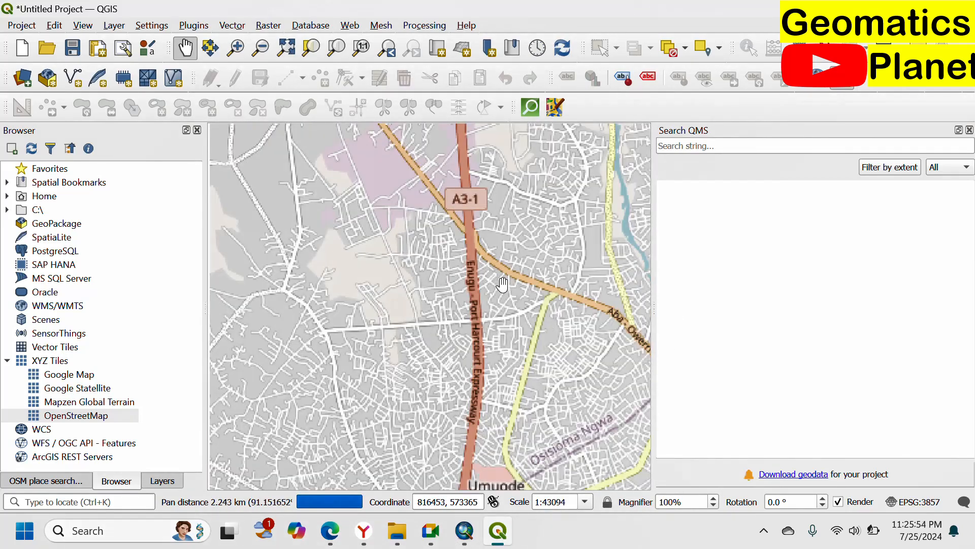
pyautogui.moveTo(502, 284); pyautogui.dragTo(559, 284)
pyautogui.scroll(1, 516, 354)
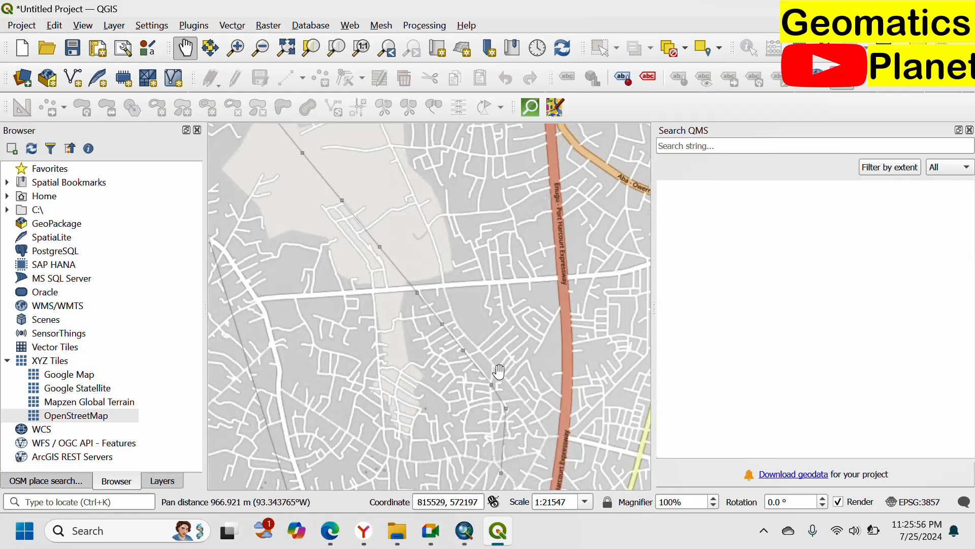
# Step: Open a QuickOSM quick query and choose the preset Man Made/Power/Pole
pyautogui.click(204, 28)
pyautogui.moveTo(226, 35)
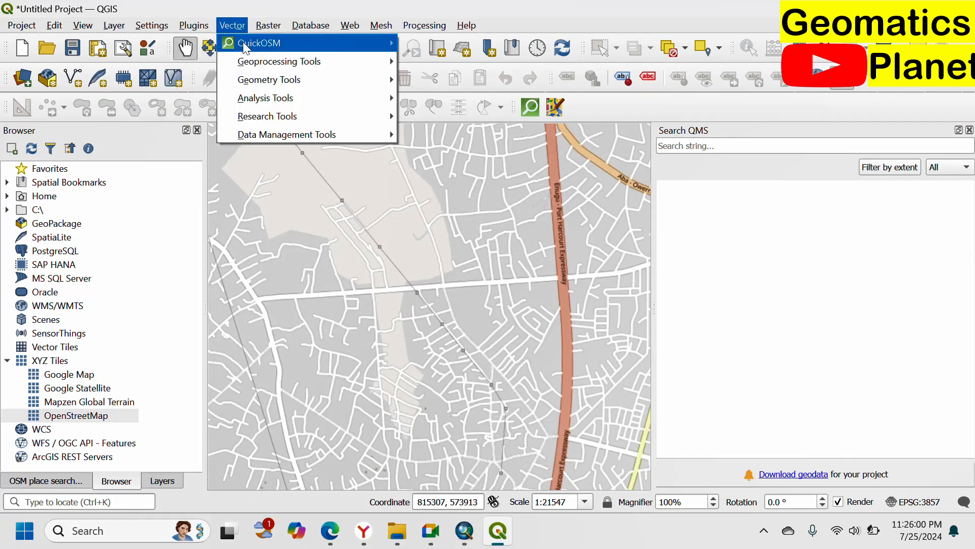
pyautogui.moveTo(265, 42)
pyautogui.click(460, 43)
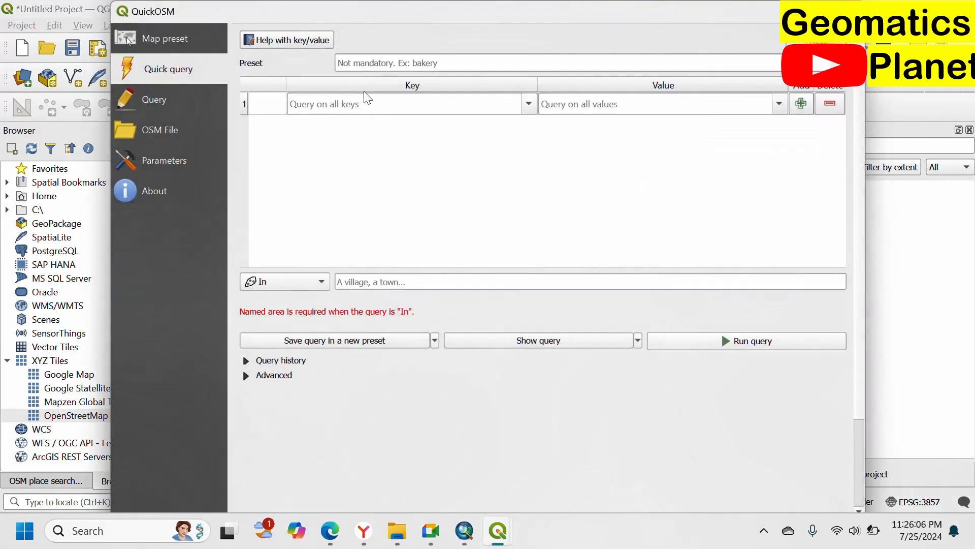
pyautogui.click(446, 70)
pyautogui.write('pol')
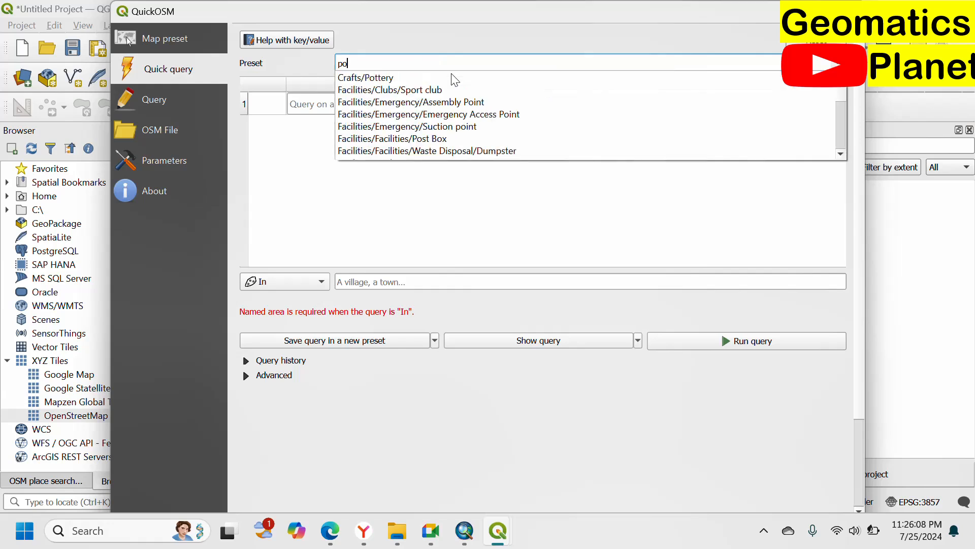
pyautogui.write('e')
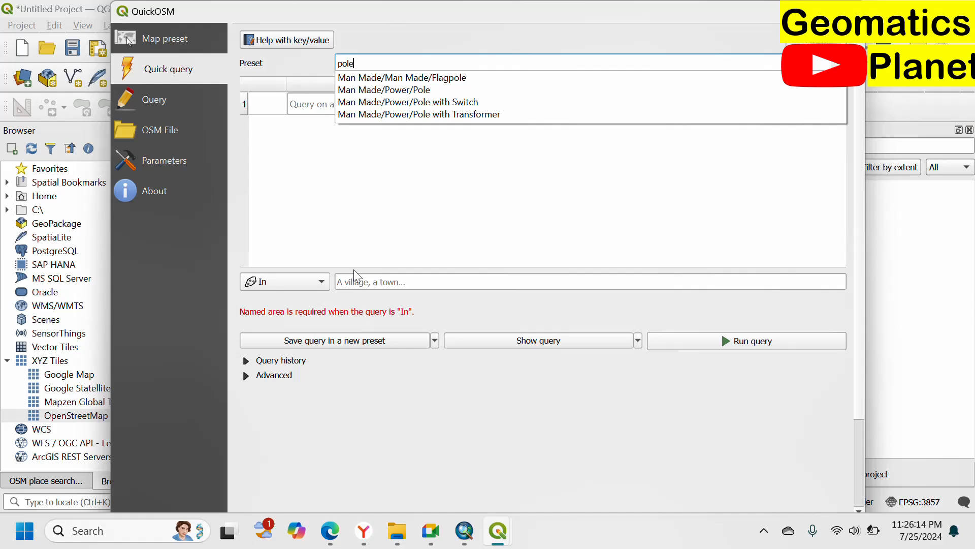
pyautogui.click(317, 175)
pyautogui.click(397, 58)
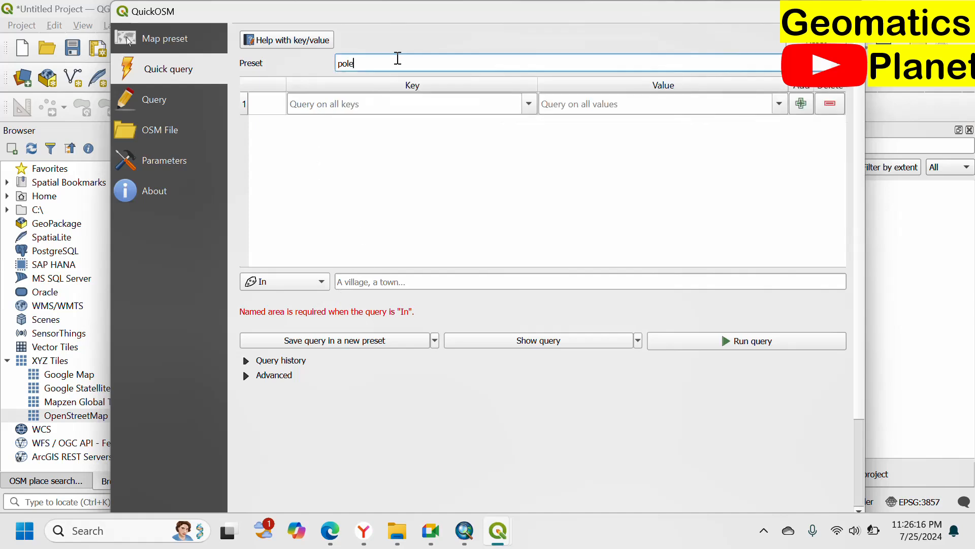
pyautogui.press('BackSpace')
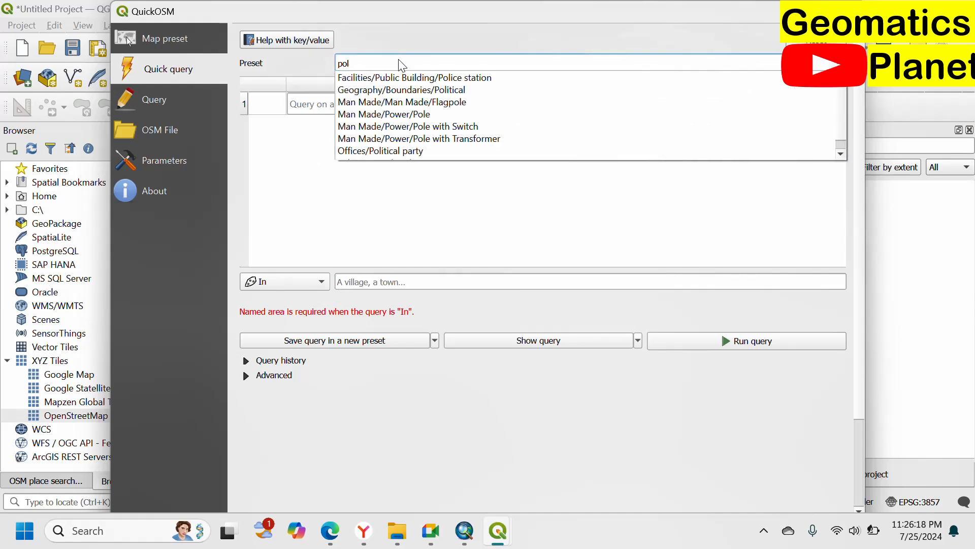
pyautogui.click(420, 117)
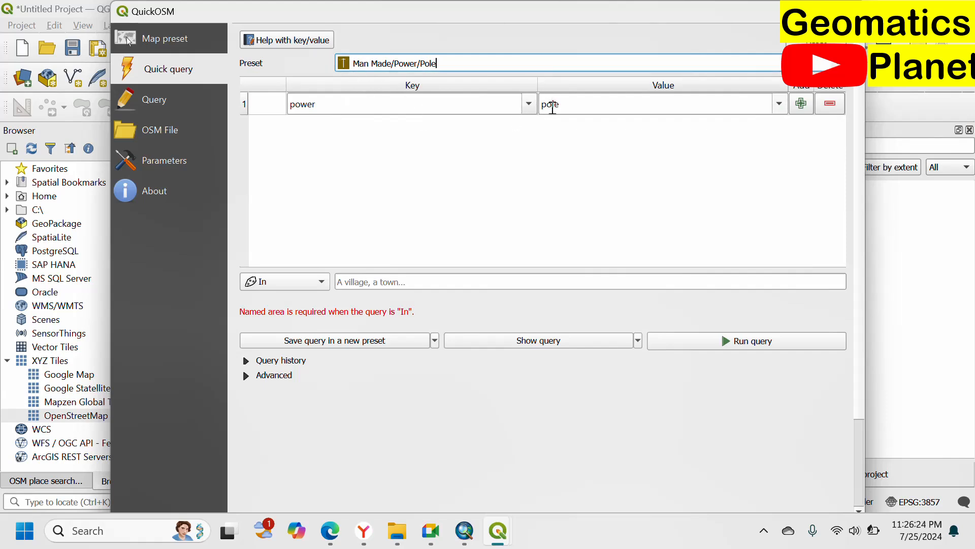
# Step: Limit the power=pole query to the layer extent of OpenStreetMap and run it
pyautogui.click(300, 281)
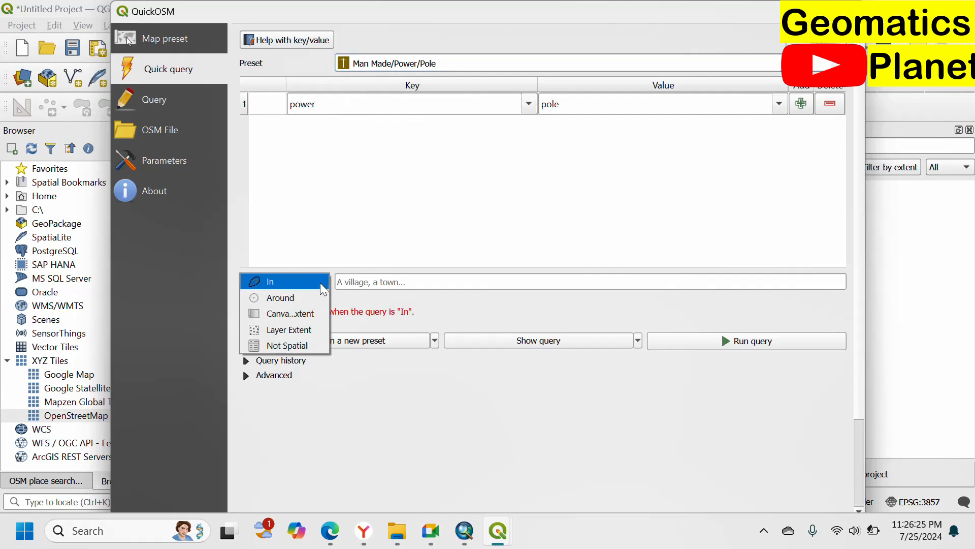
pyautogui.click(304, 326)
pyautogui.click(669, 342)
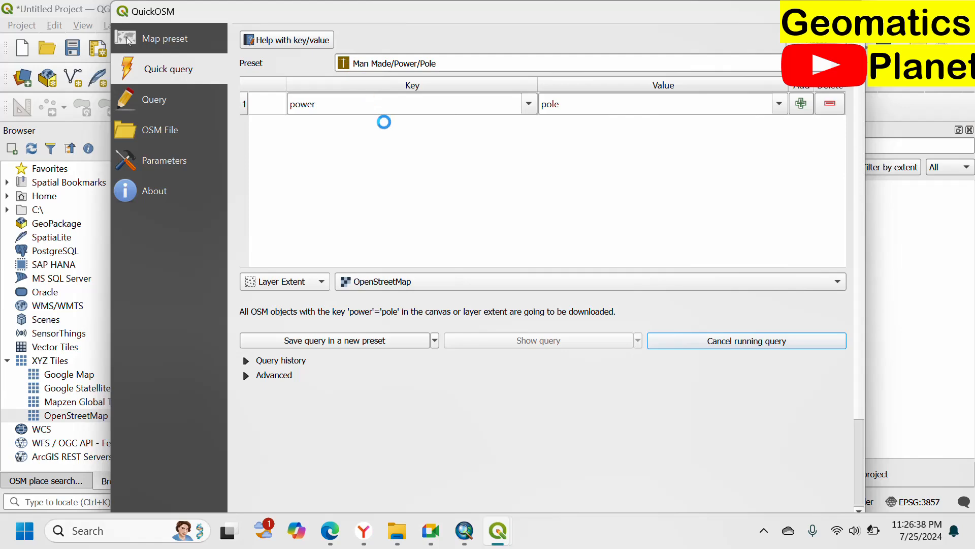
# Step: Switch to overpass turbo in the browser and review its data export formats, then close the export options
pyautogui.click(330, 530)
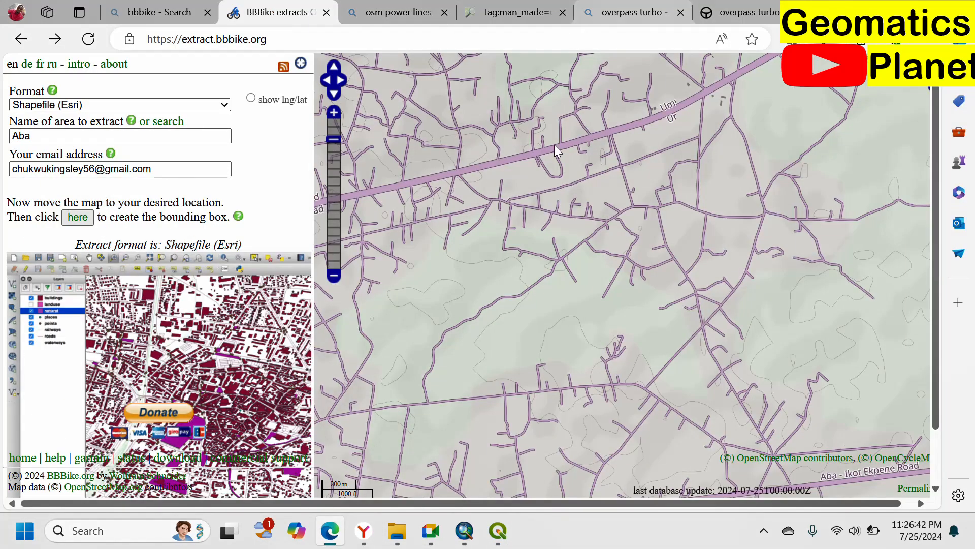
pyautogui.click(742, 13)
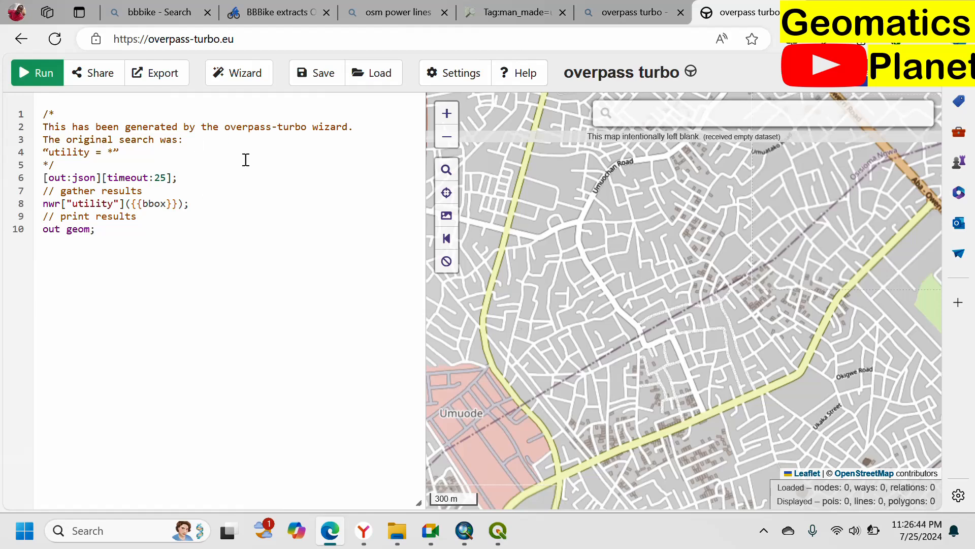
pyautogui.click(175, 79)
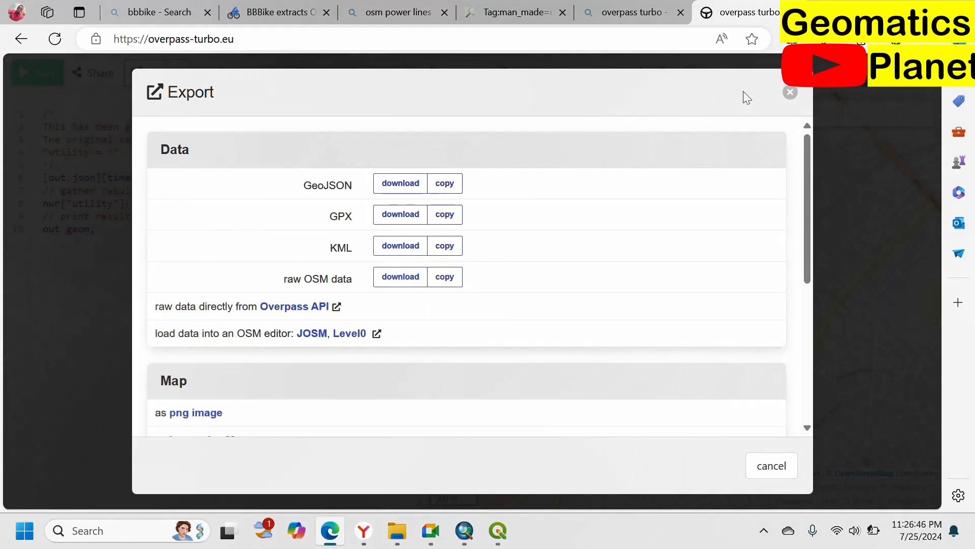
pyautogui.click(791, 92)
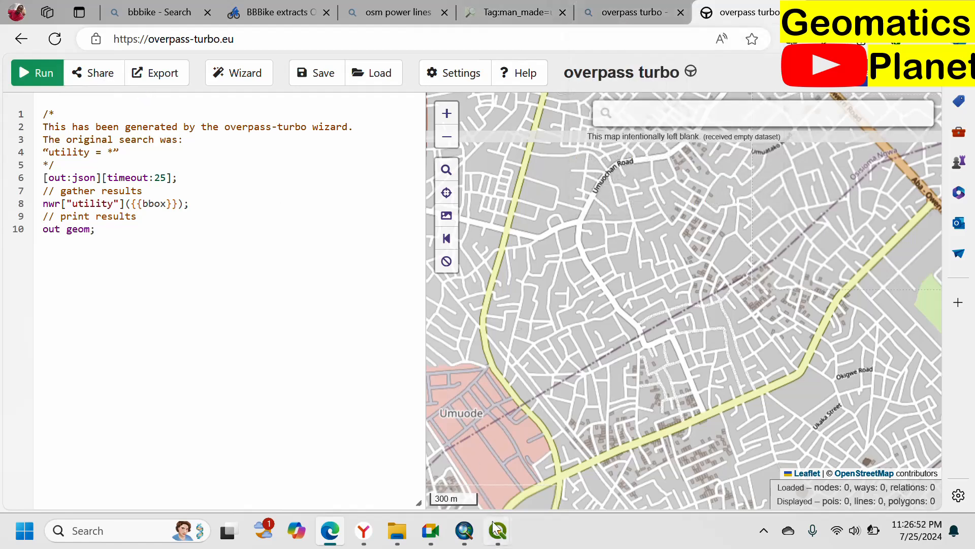
# Step: Return to QuickOSM, set the advanced query timeout to 250 and run the power=pole query again
pyautogui.moveTo(497, 531)
pyautogui.click(566, 454)
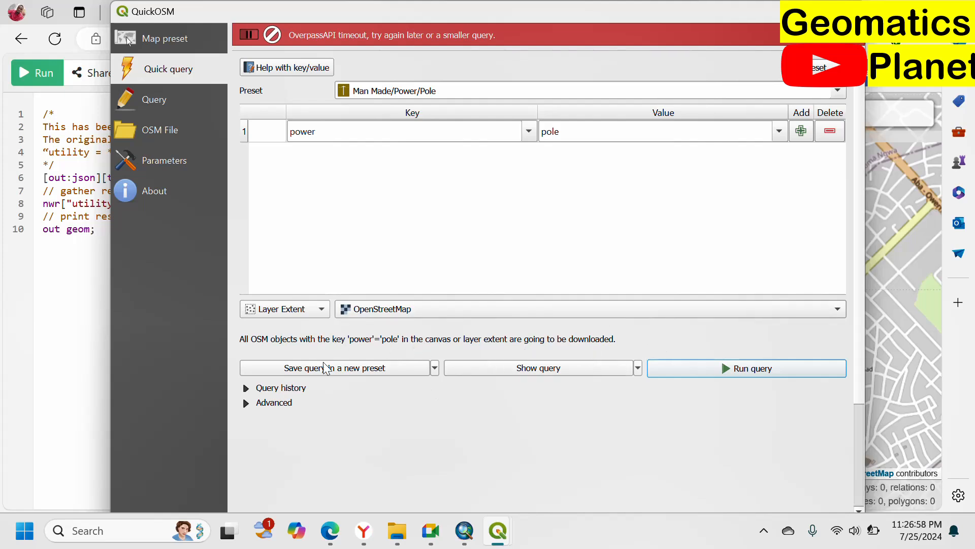
pyautogui.click(251, 403)
pyautogui.click(313, 418)
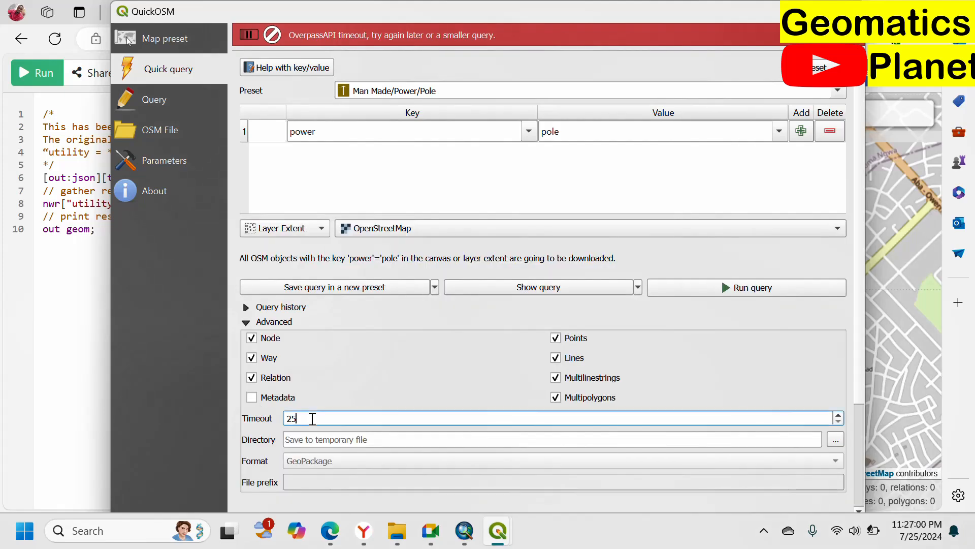
pyautogui.write('0')
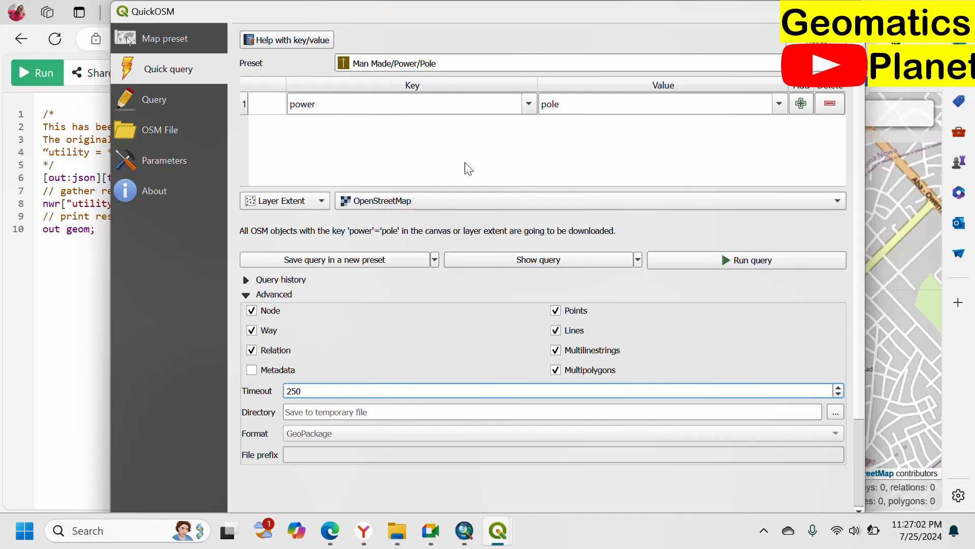
pyautogui.click(687, 254)
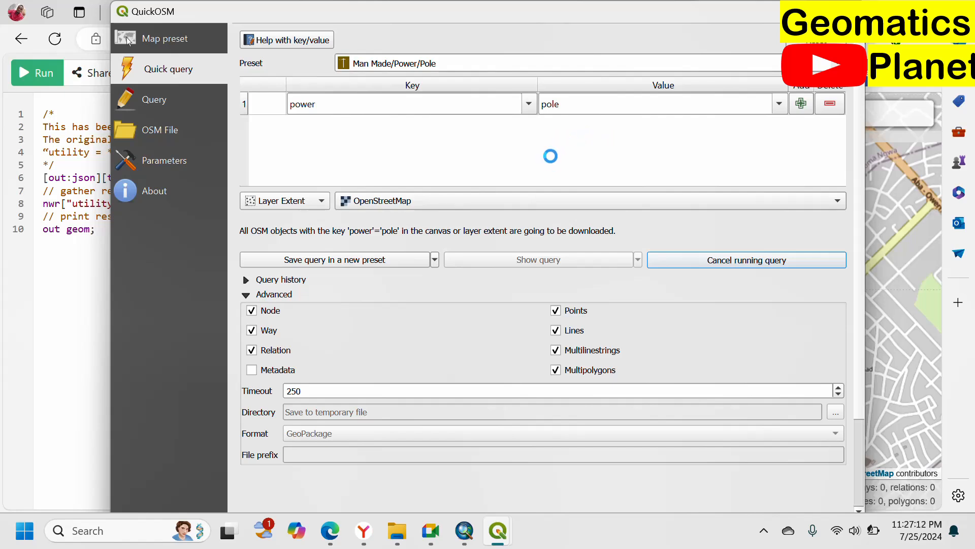
# Step: Switch to overpass turbo in the browser and use the query wizard to build and run the query man_made = power
pyautogui.moveTo(331, 543)
pyautogui.click(329, 531)
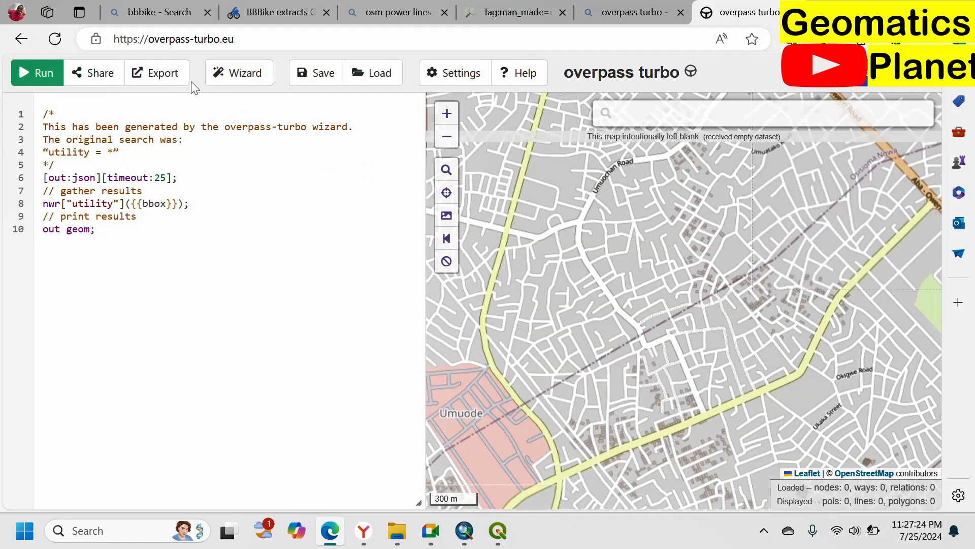
pyautogui.click(239, 80)
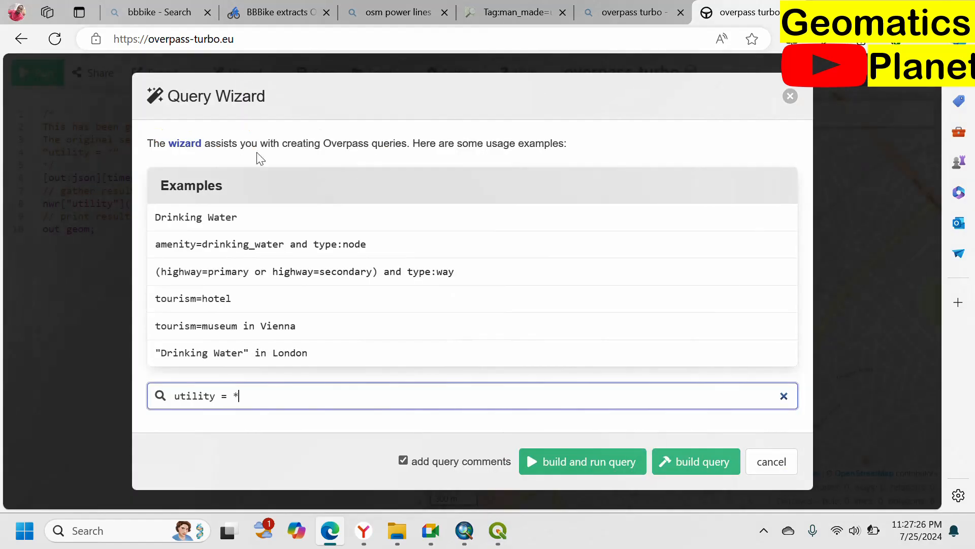
pyautogui.moveTo(235, 403); pyautogui.dragTo(2, 377)
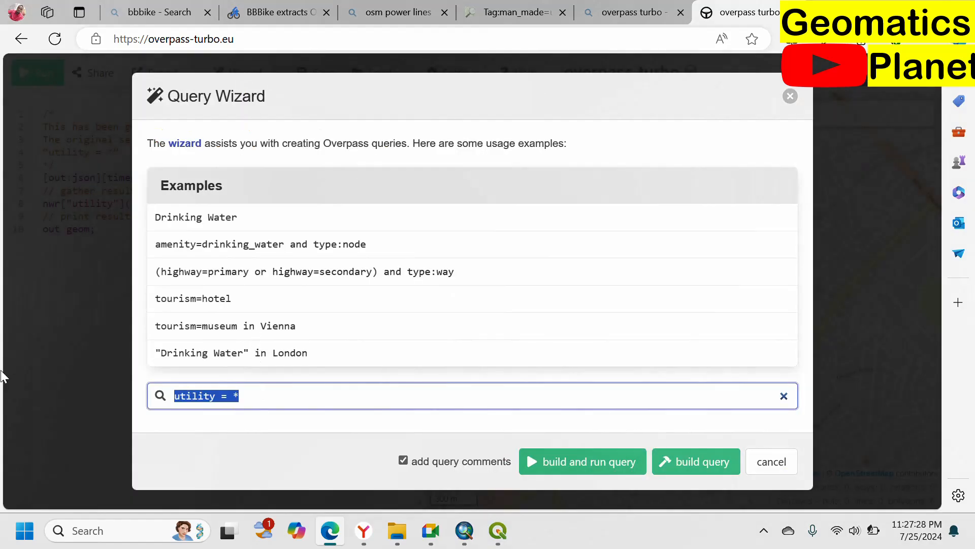
pyautogui.write('man_made = power')
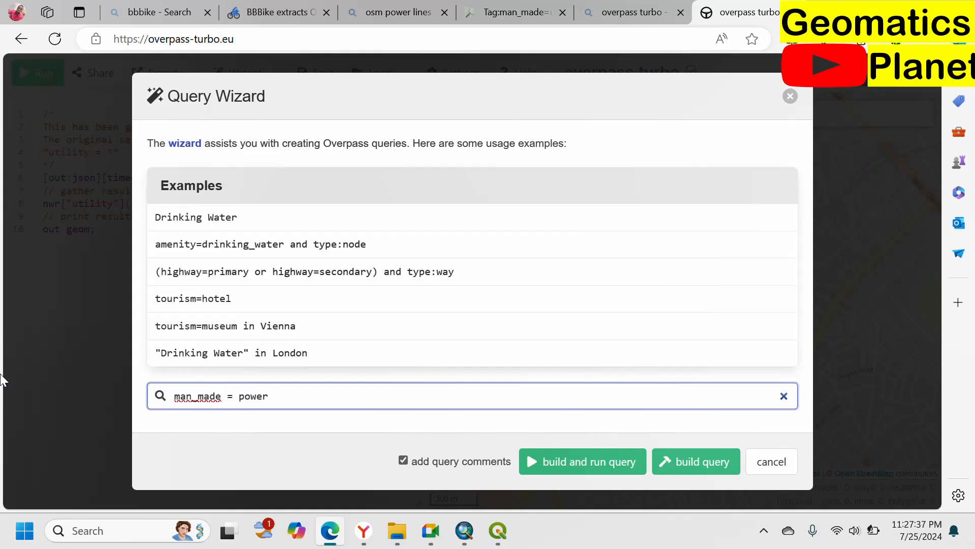
pyautogui.press('Return')
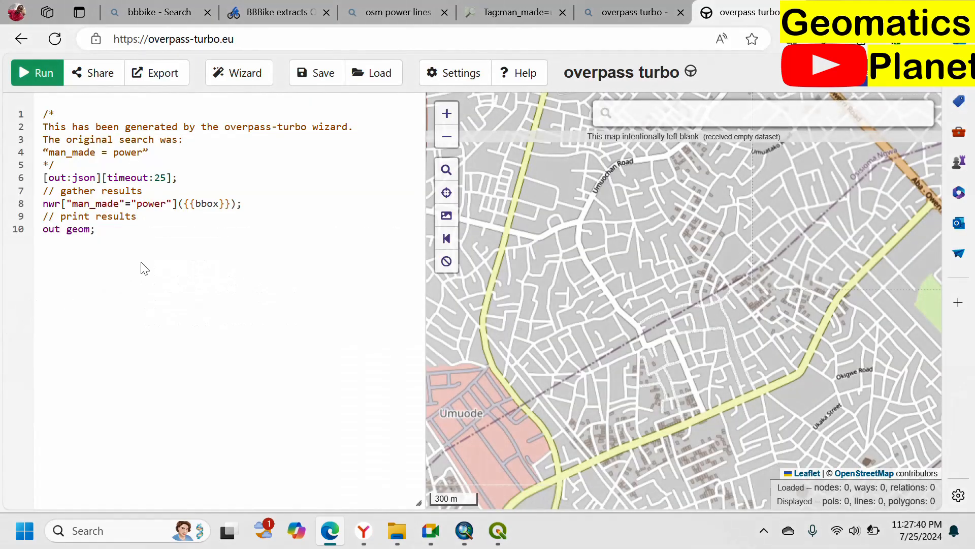
# Step: Check the running QuickOSM query, then bring up the main QGIS map window to inspect the map
pyautogui.click(496, 544)
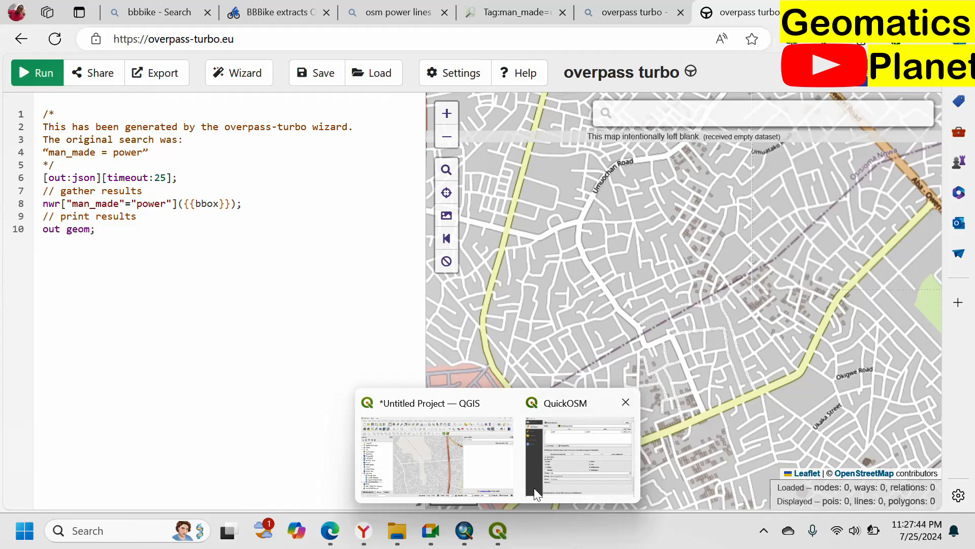
pyautogui.click(523, 437)
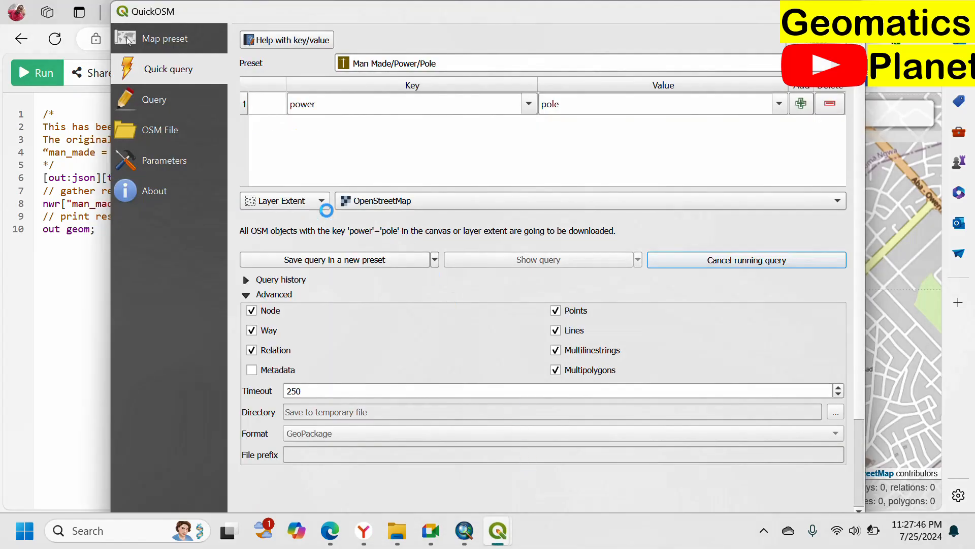
pyautogui.moveTo(498, 530)
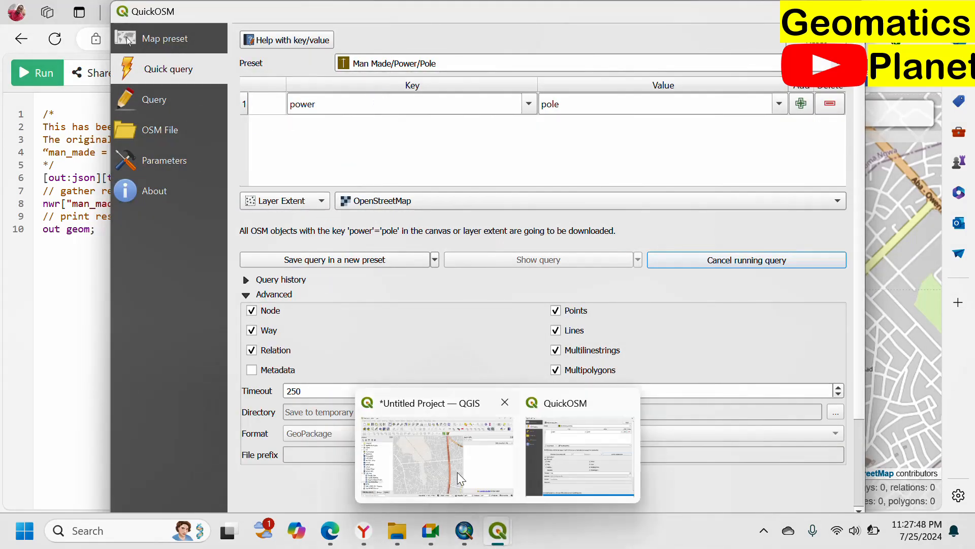
pyautogui.click(457, 472)
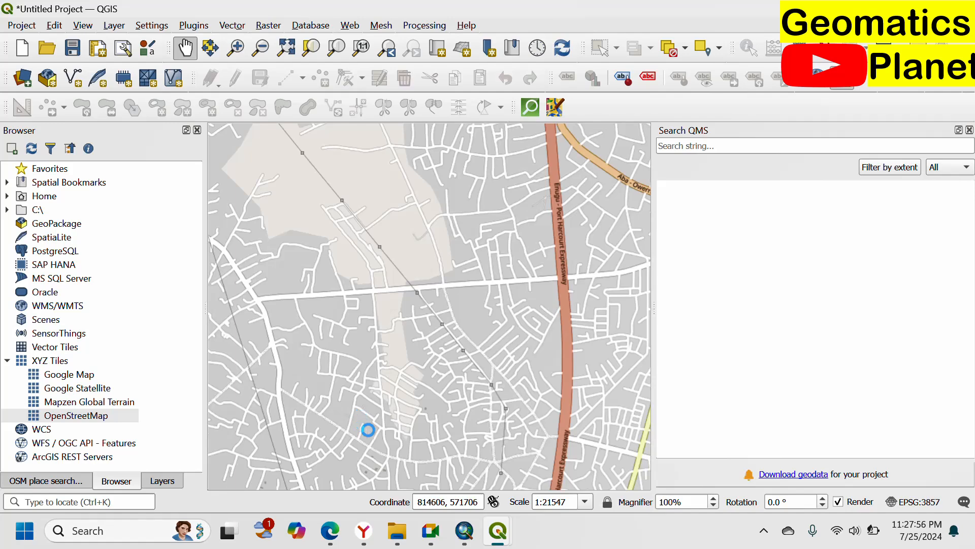
# Step: Switch to ArcMap and toggle the points layer off and on to locate its features on the map
pyautogui.click(462, 535)
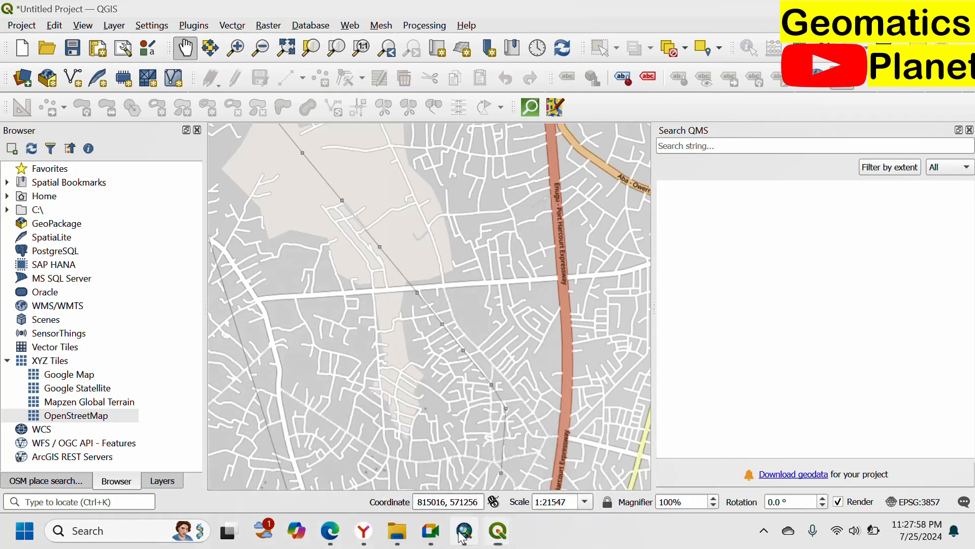
pyautogui.scroll(2, 543, 213)
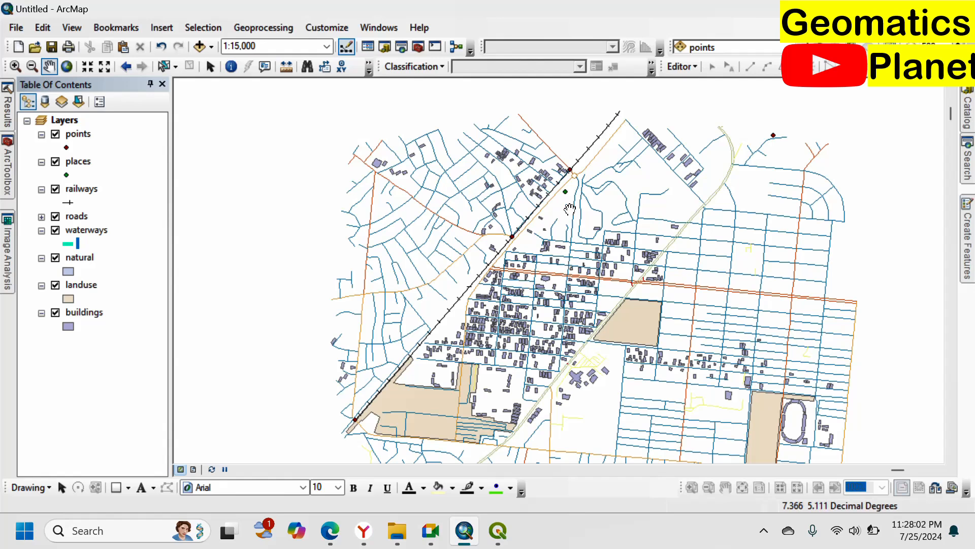
pyautogui.click(56, 134)
pyautogui.click(56, 134)
# Step: Change the points layer's symbol to Circle 2
pyautogui.click(66, 147)
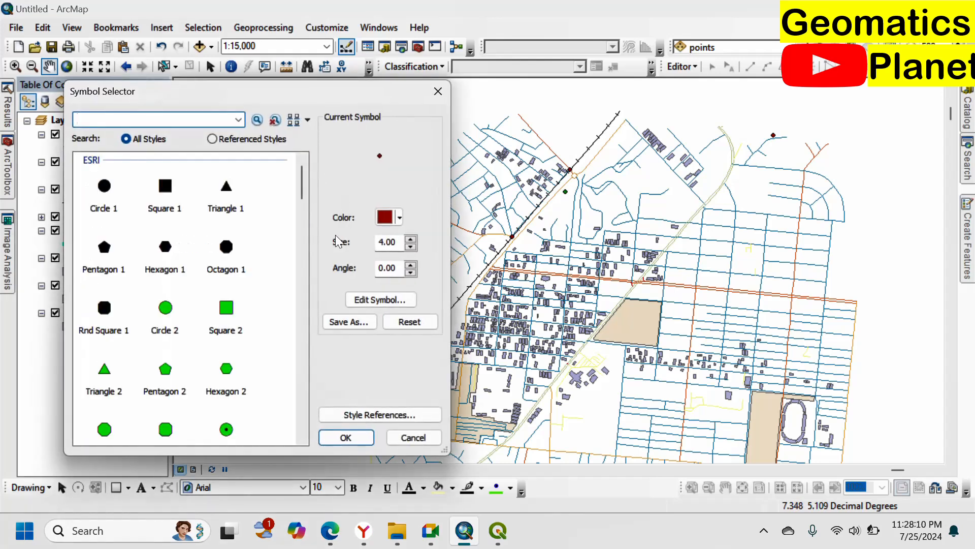
pyautogui.click(164, 306)
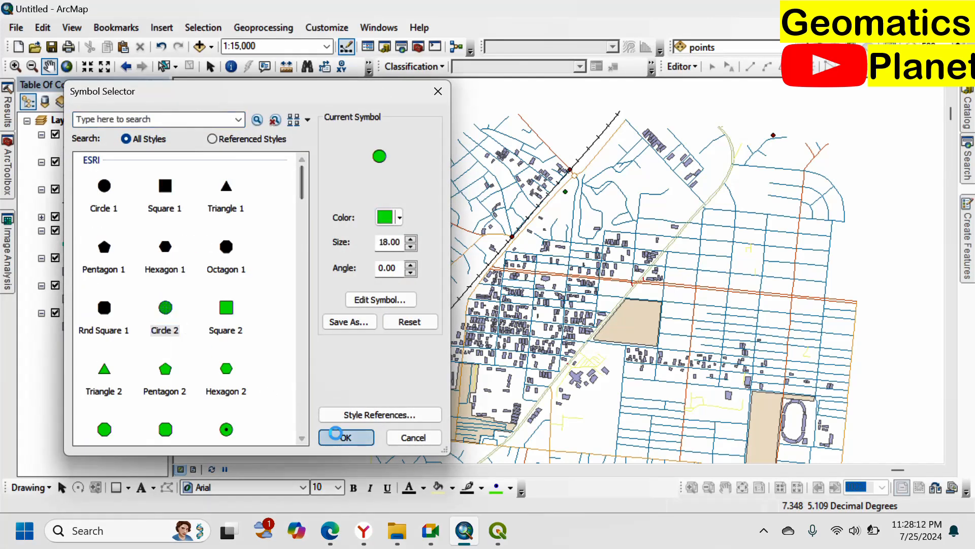
pyautogui.click(342, 437)
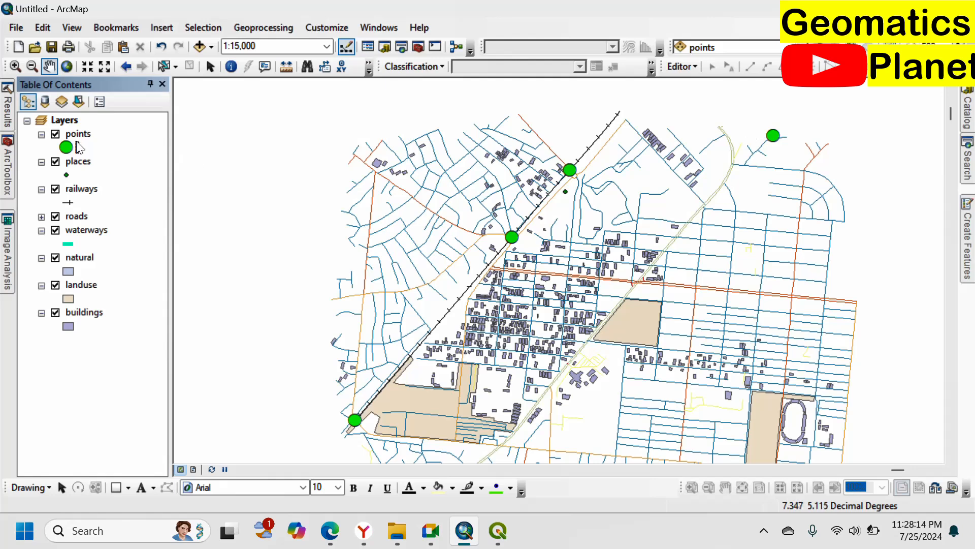
# Step: Open the symbol choices for the points layer, search all styles for "pole" and look through the matching symbols
pyautogui.doubleClick(66, 147)
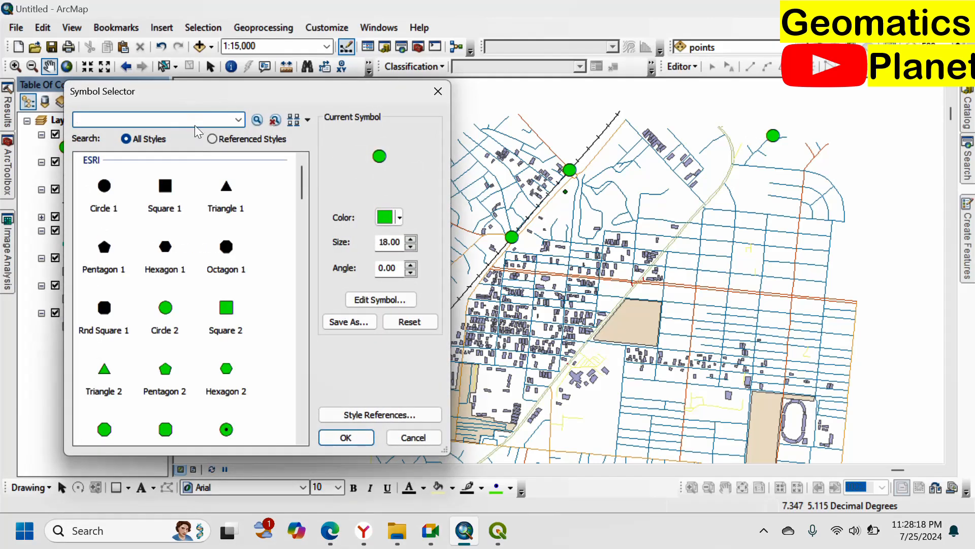
pyautogui.write('pole')
pyautogui.click(258, 122)
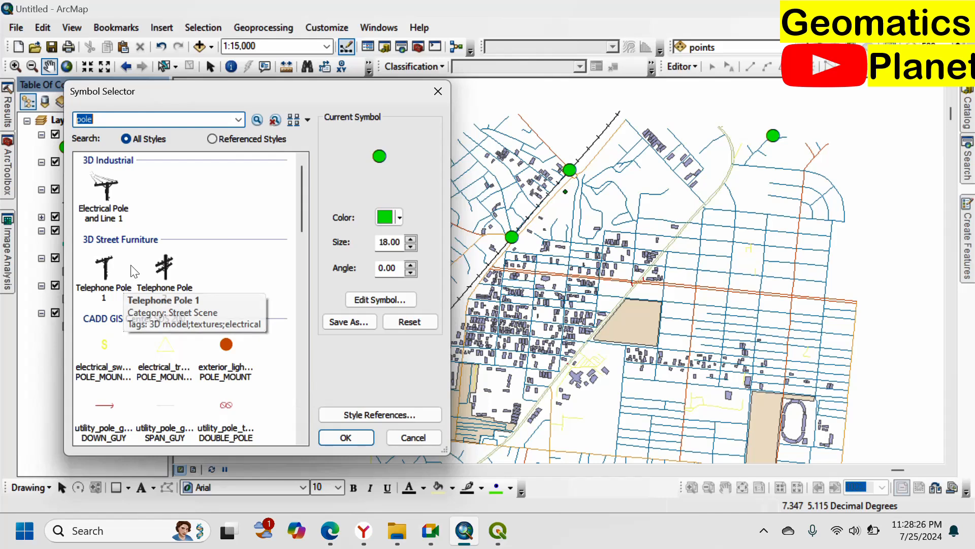
pyautogui.scroll(-10, 133, 272)
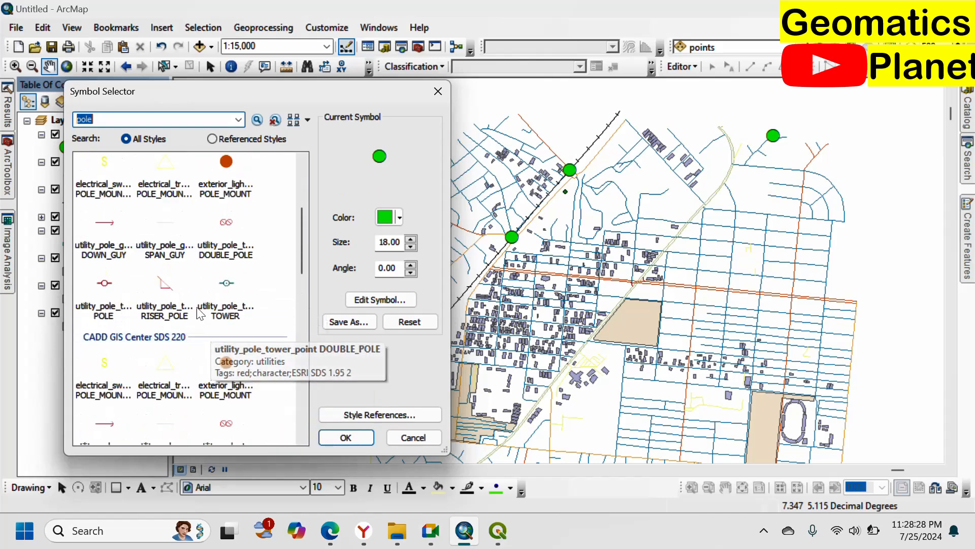
pyautogui.scroll(10, 201, 313)
pyautogui.scroll(-12, 180, 330)
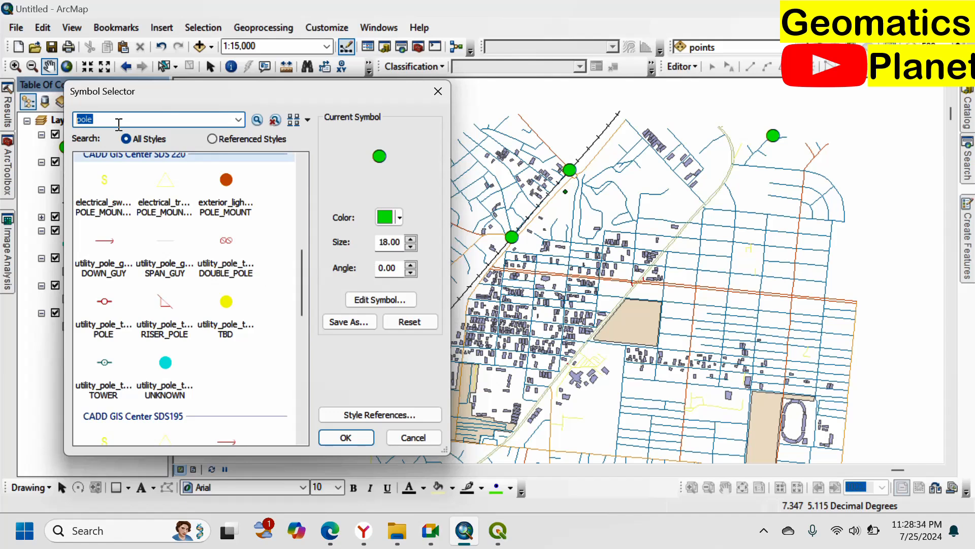
# Step: Search the symbols for "electric" and apply the Telephone Pole 2 symbol to the points layer
pyautogui.write('lectric')
pyautogui.press('Return')
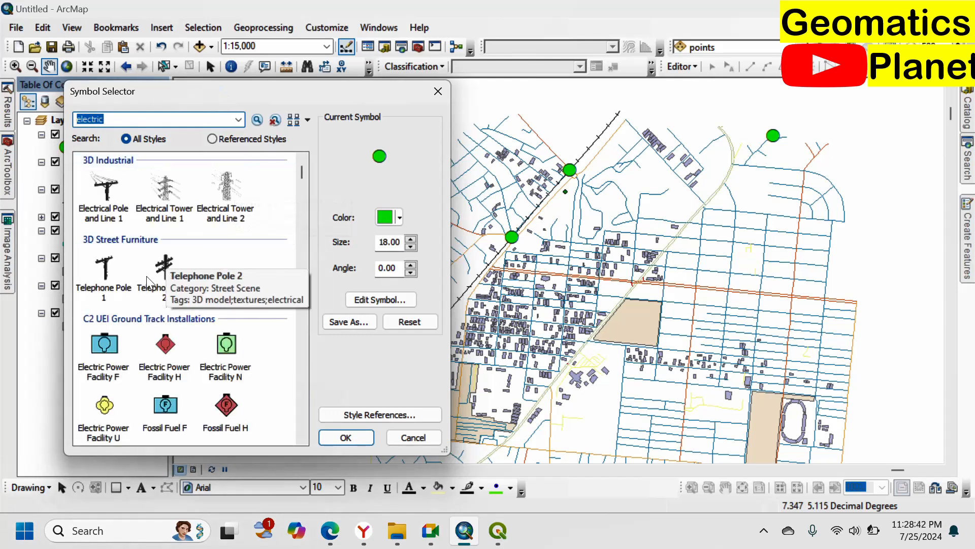
pyautogui.scroll(-2, 163, 348)
pyautogui.scroll(-10, 160, 346)
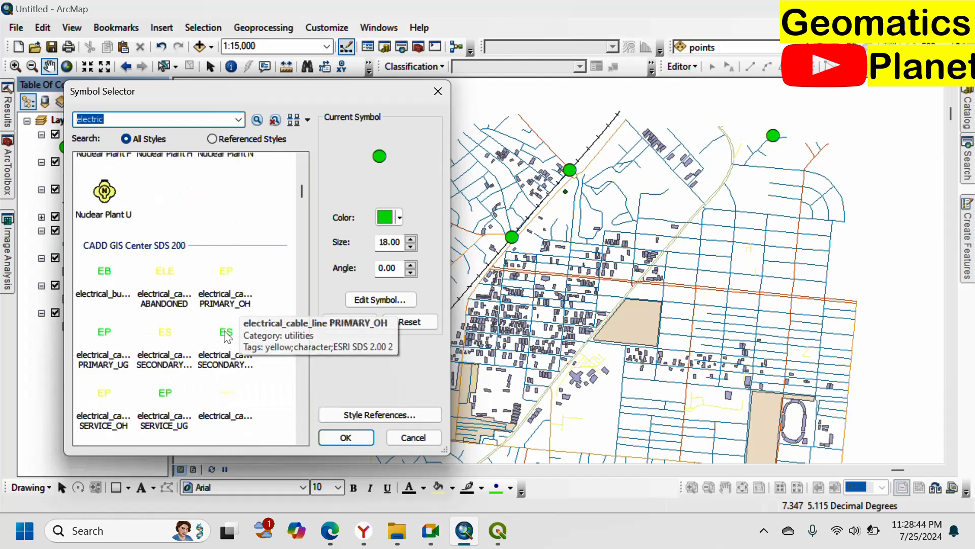
pyautogui.scroll(-10, 182, 355)
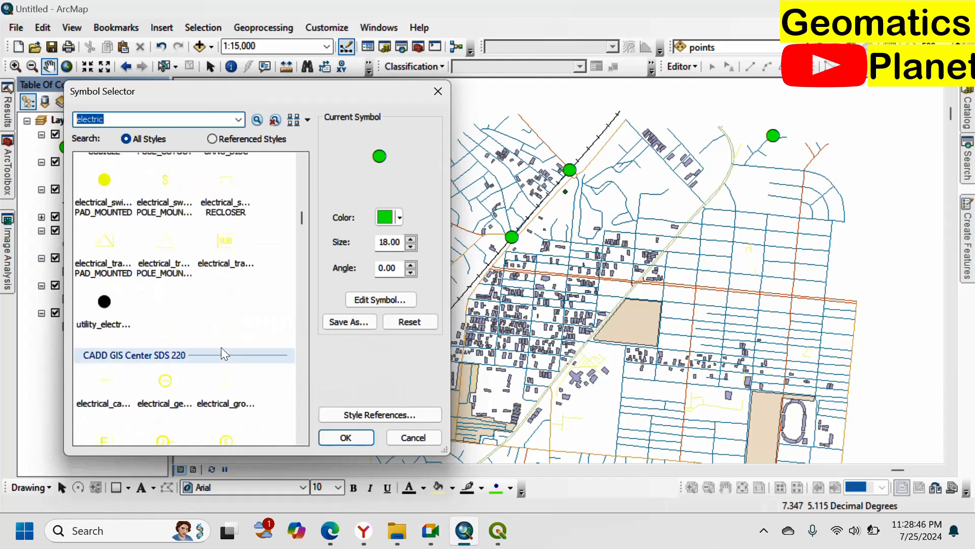
pyautogui.scroll(-10, 210, 360)
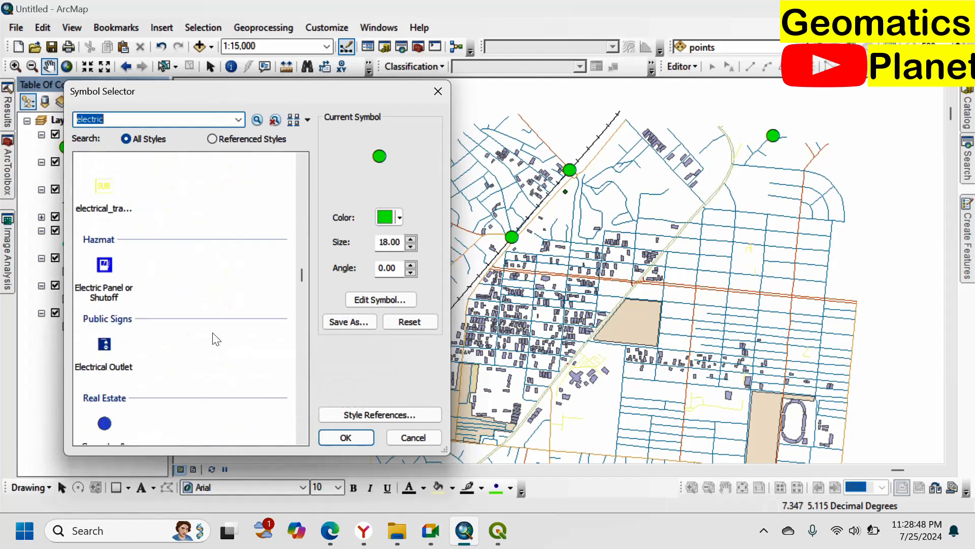
pyautogui.scroll(20, 199, 325)
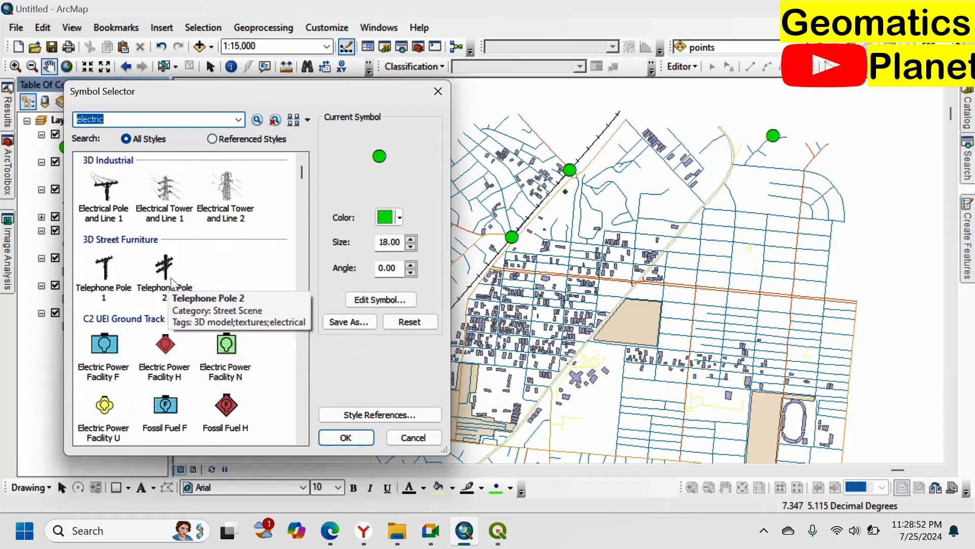
pyautogui.click(171, 277)
pyautogui.click(328, 438)
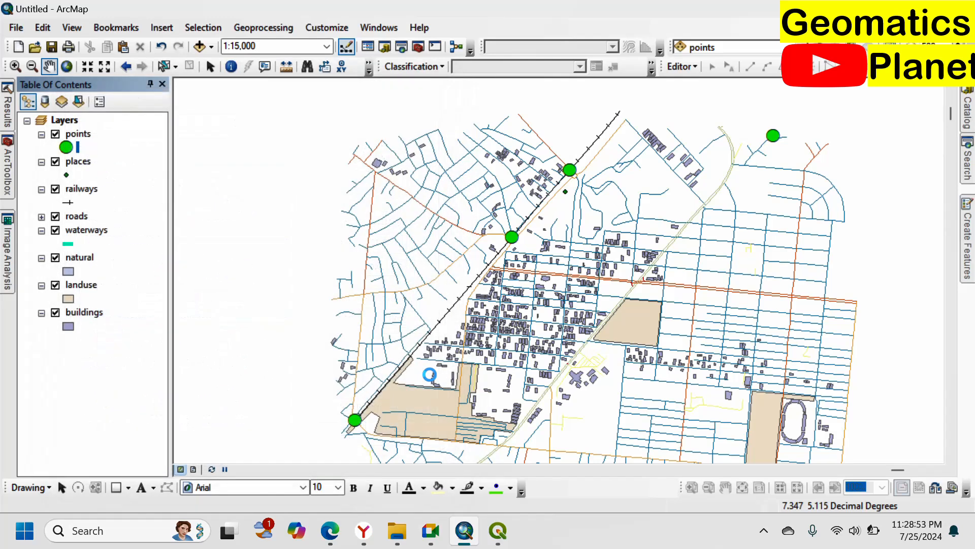
# Step: Set the size of the points layer's telephone pole symbol to 22
pyautogui.scroll(3, 583, 158)
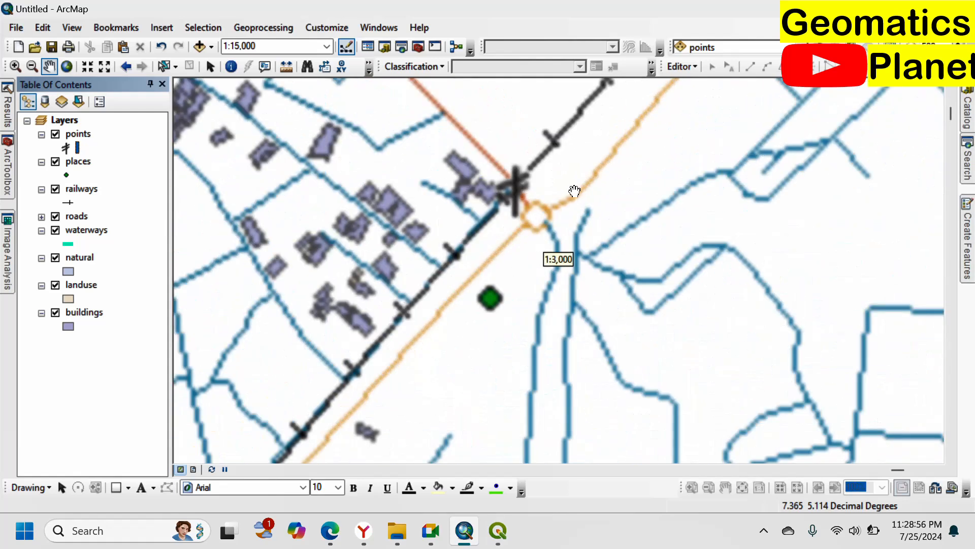
pyautogui.scroll(4, 513, 211)
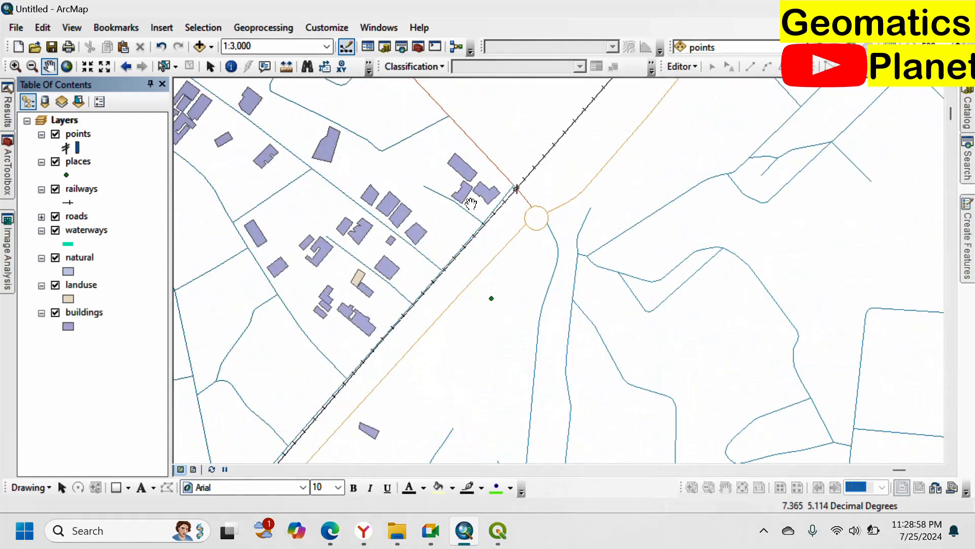
pyautogui.click(71, 147)
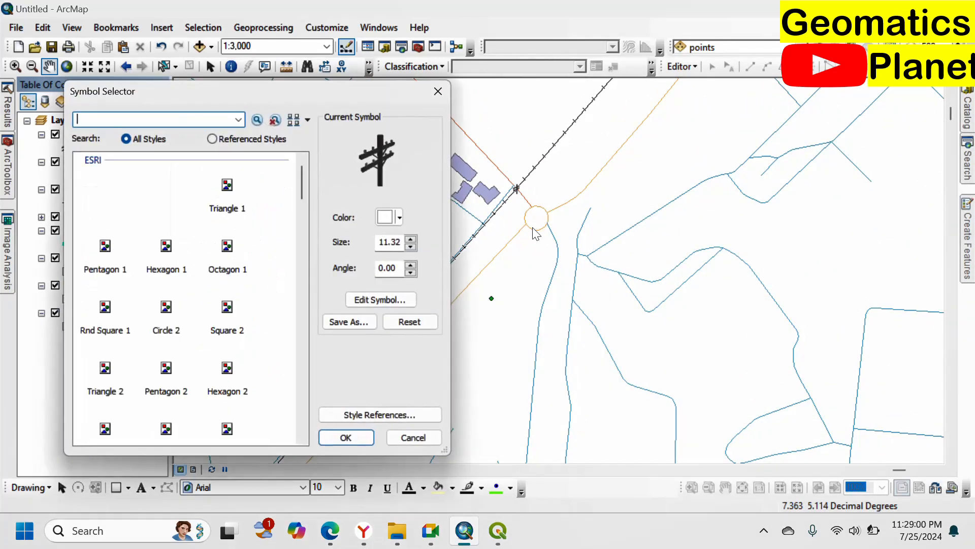
pyautogui.click(409, 239)
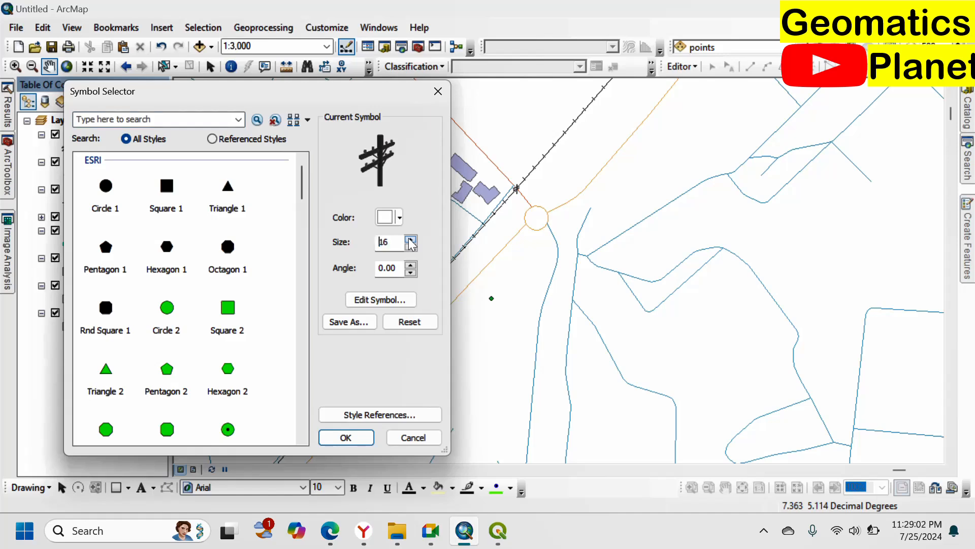
pyautogui.click(337, 438)
pyautogui.scroll(-5, 540, 168)
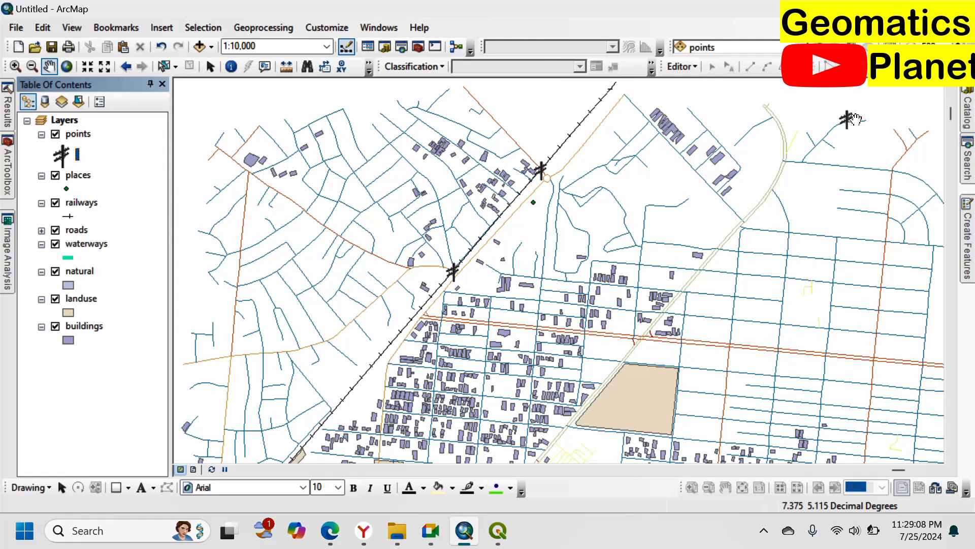
pyautogui.scroll(-3, 544, 236)
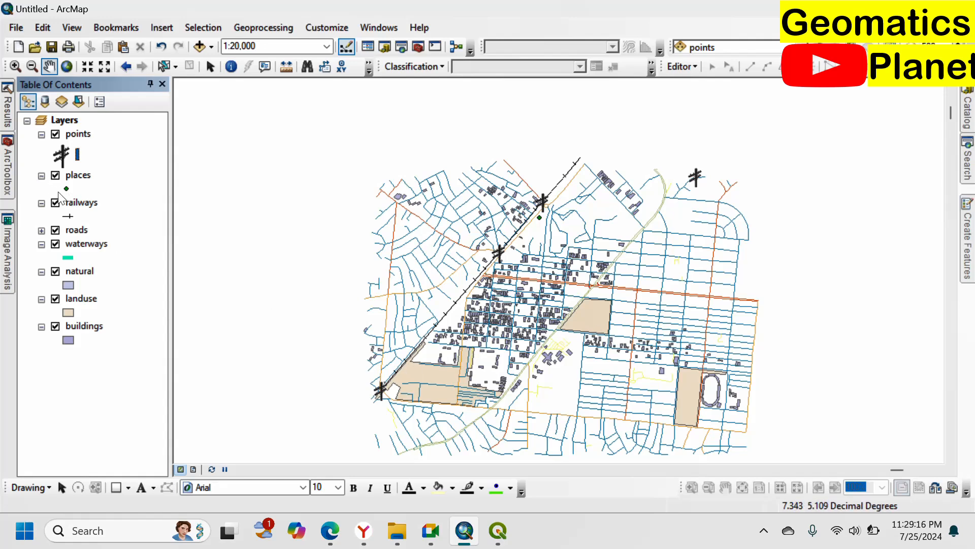
# Step: Search the symbols for "people" and apply the People symbol from the Business category to the places layer
pyautogui.click(66, 188)
pyautogui.write('people')
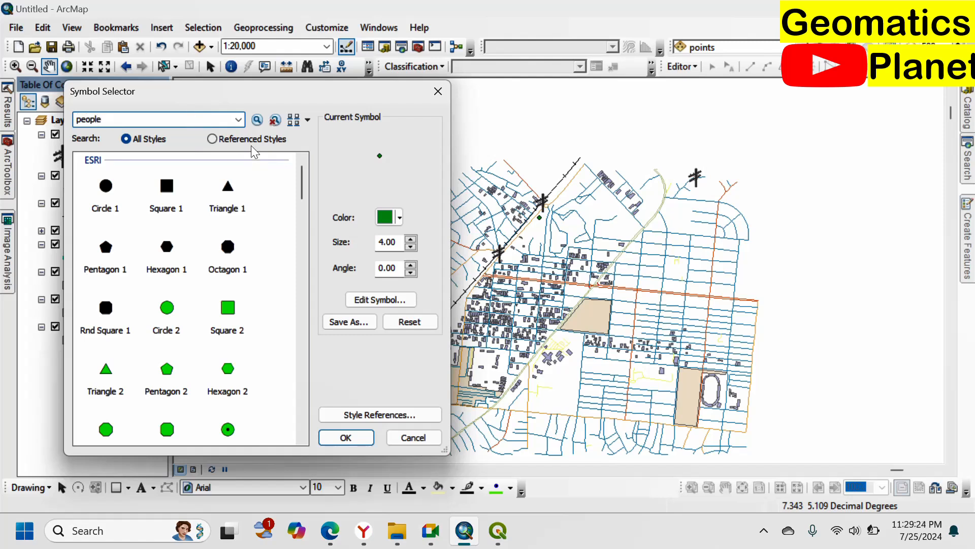
pyautogui.click(257, 120)
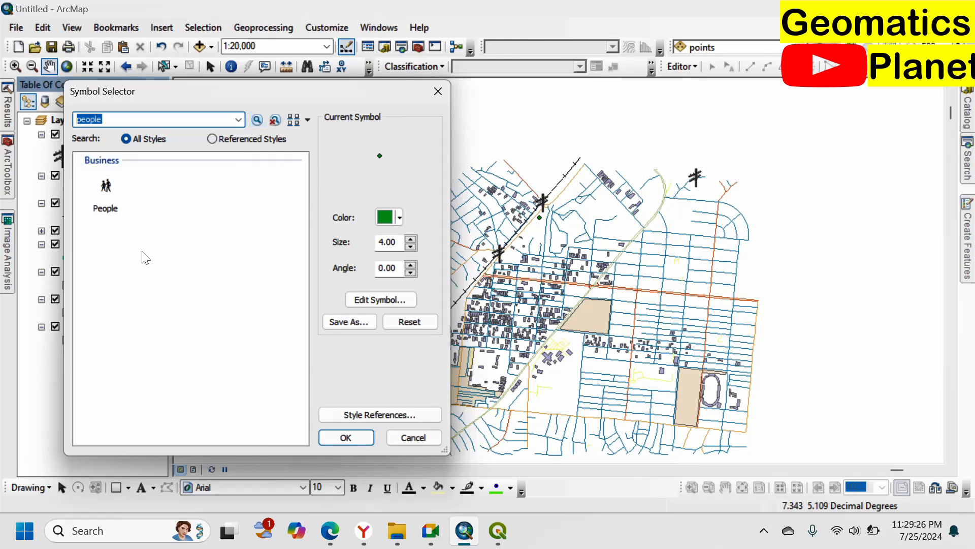
pyautogui.click(106, 192)
pyautogui.click(360, 435)
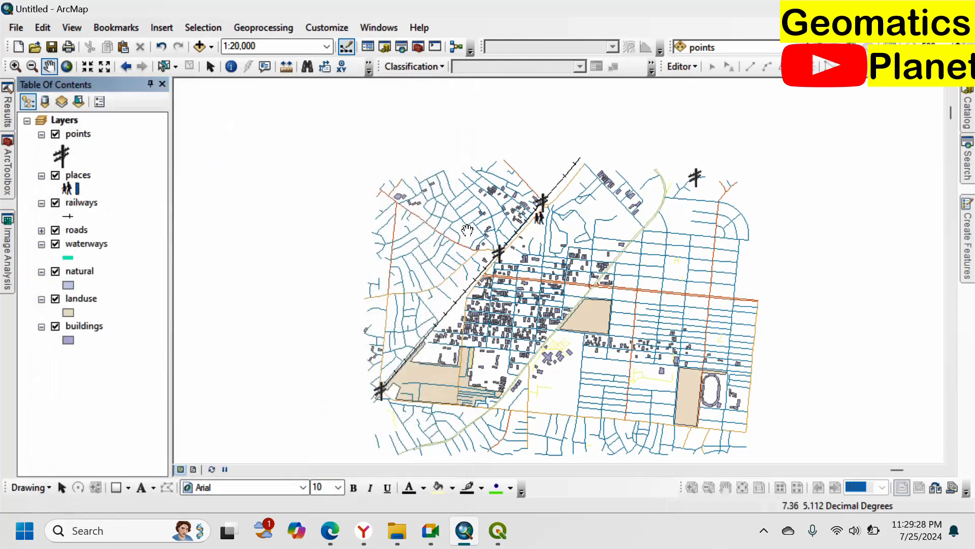
pyautogui.scroll(3, 542, 217)
pyautogui.scroll(2, 542, 217)
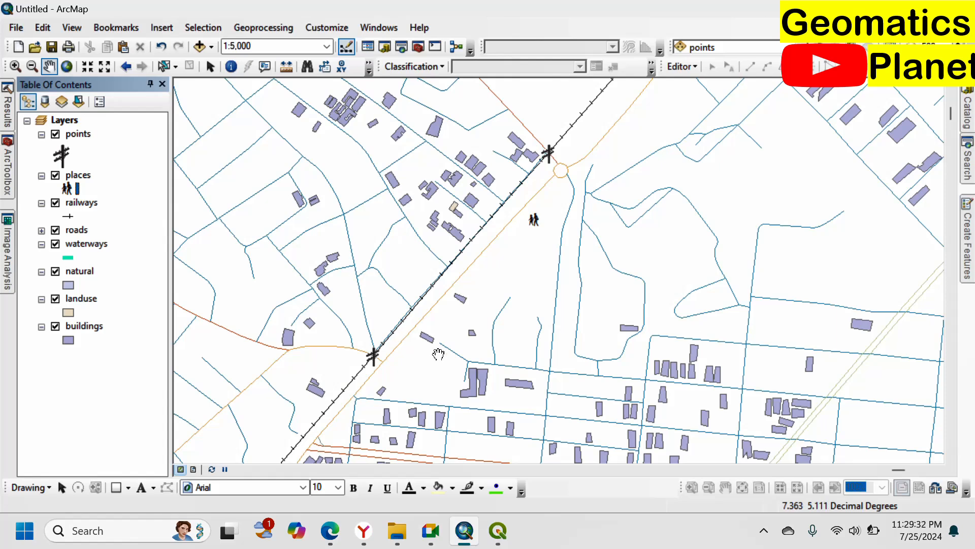
pyautogui.scroll(-3, 477, 264)
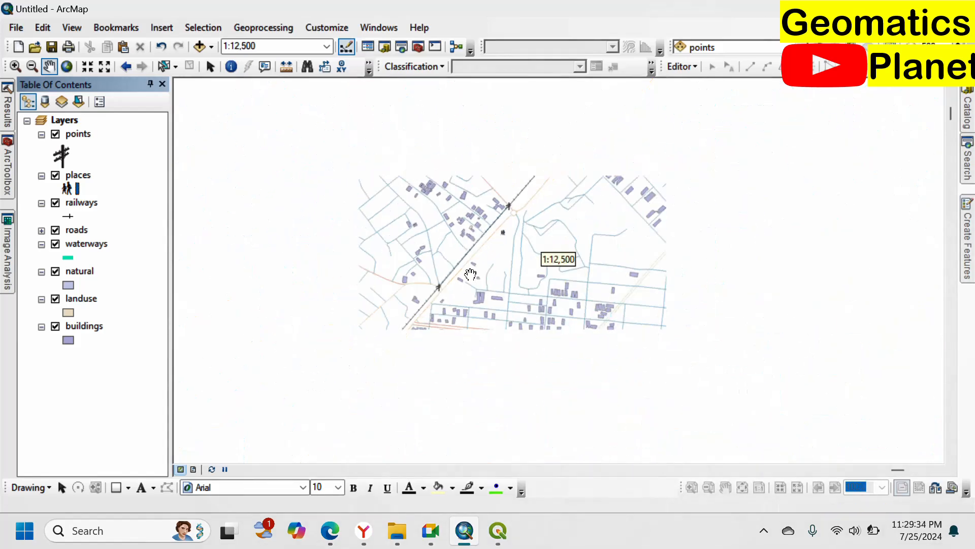
pyautogui.scroll(2, 513, 209)
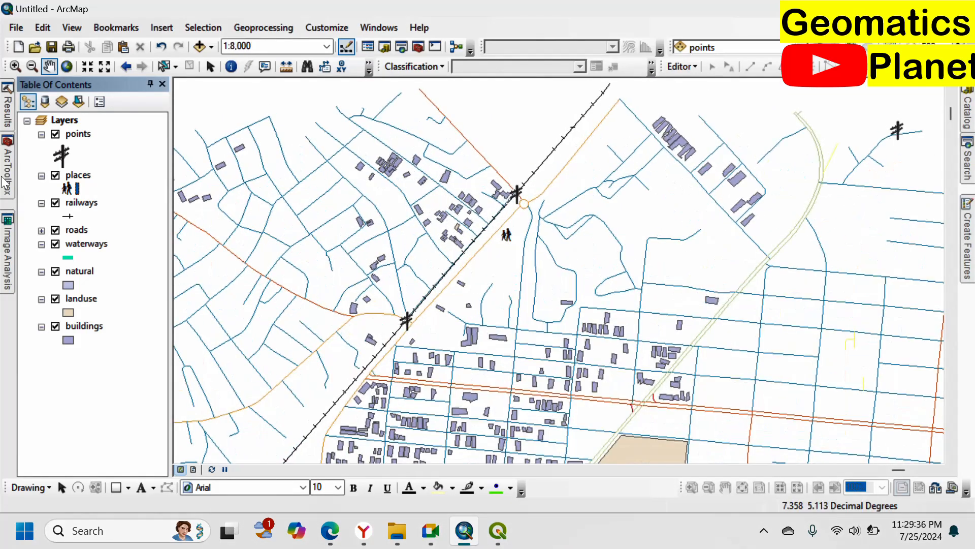
pyautogui.click(68, 188)
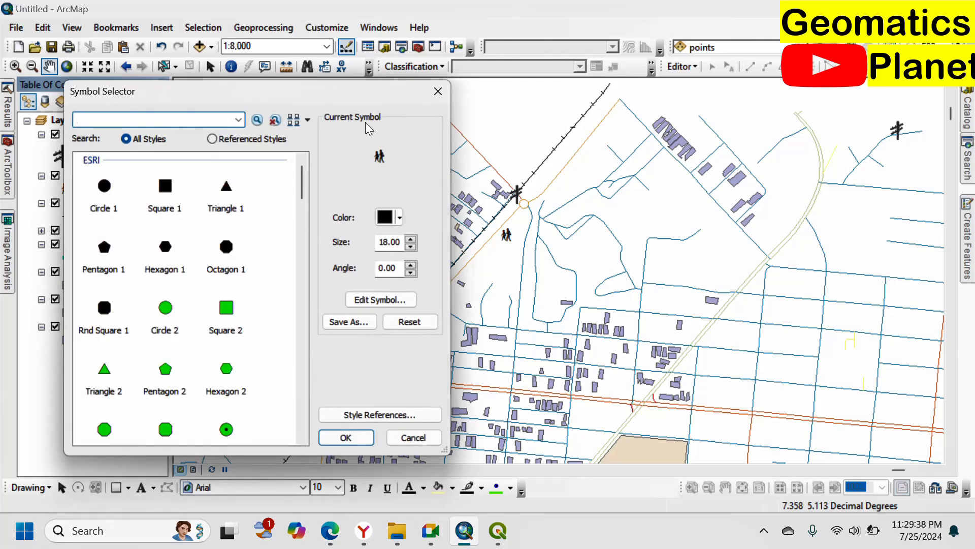
pyautogui.click(438, 93)
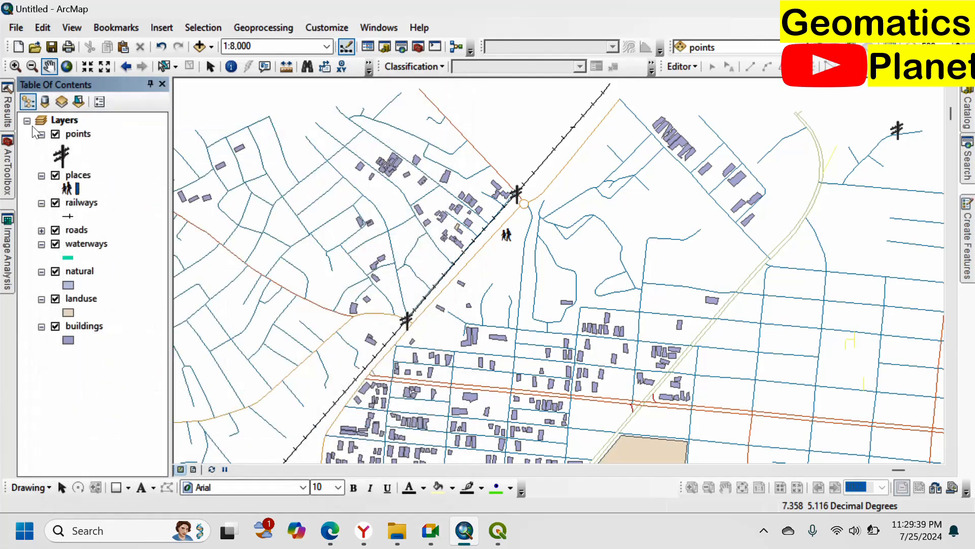
# Step: Search the symbols for "tree" and apply the Blue Nest Spruce symbol to the points layer
pyautogui.click(65, 156)
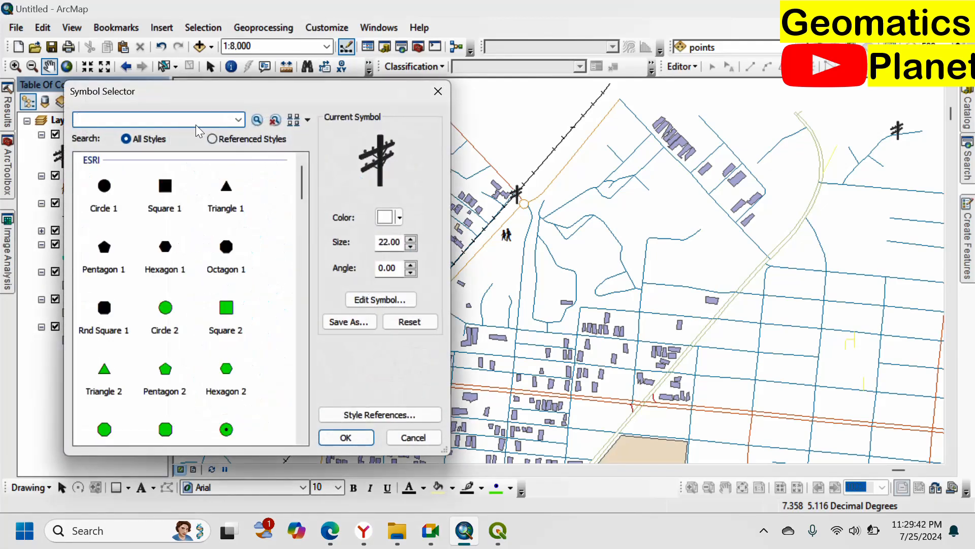
pyautogui.click(196, 124)
pyautogui.press('Return')
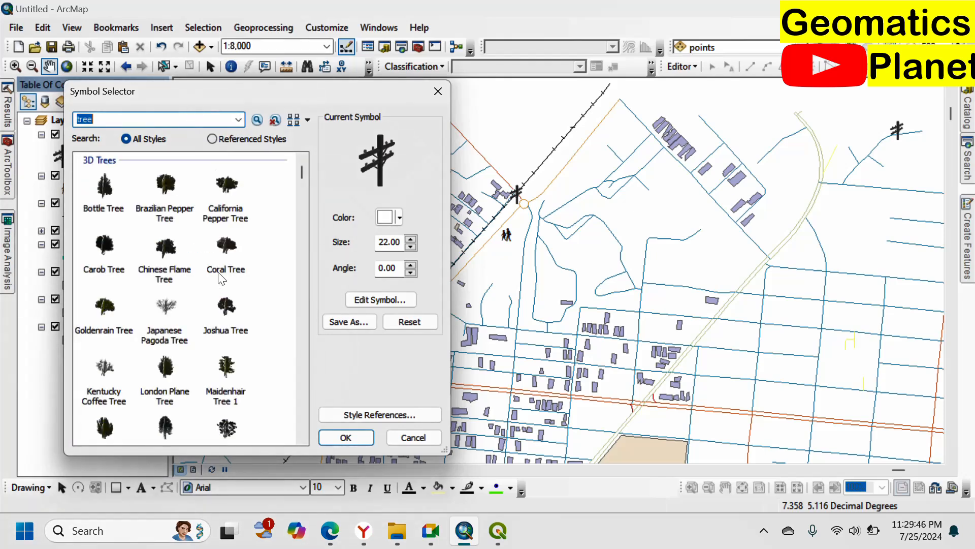
pyautogui.scroll(-10, 239, 324)
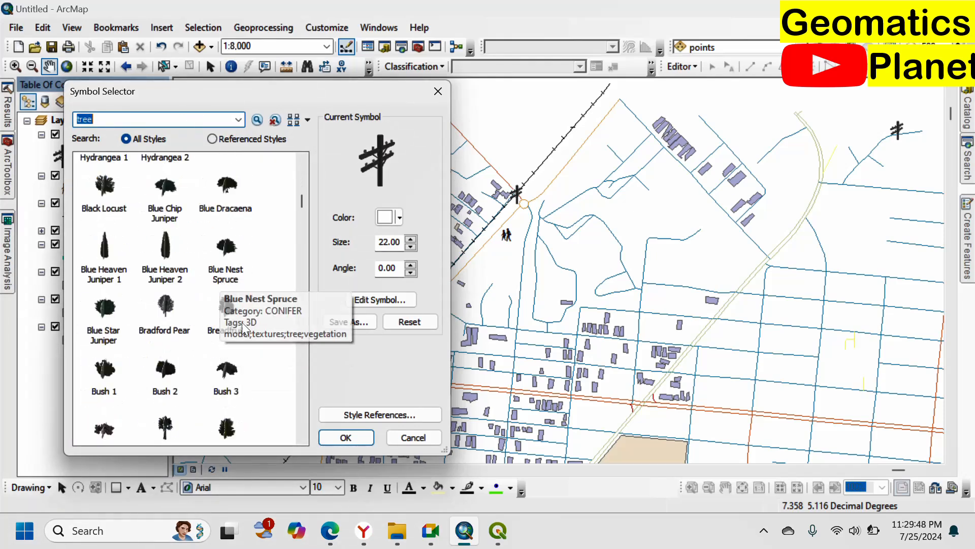
pyautogui.click(226, 247)
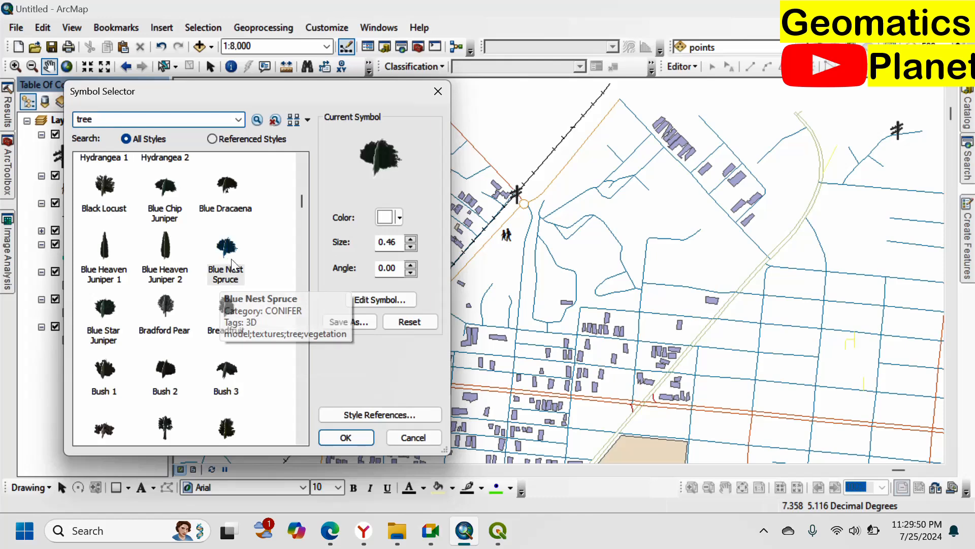
pyautogui.click(353, 440)
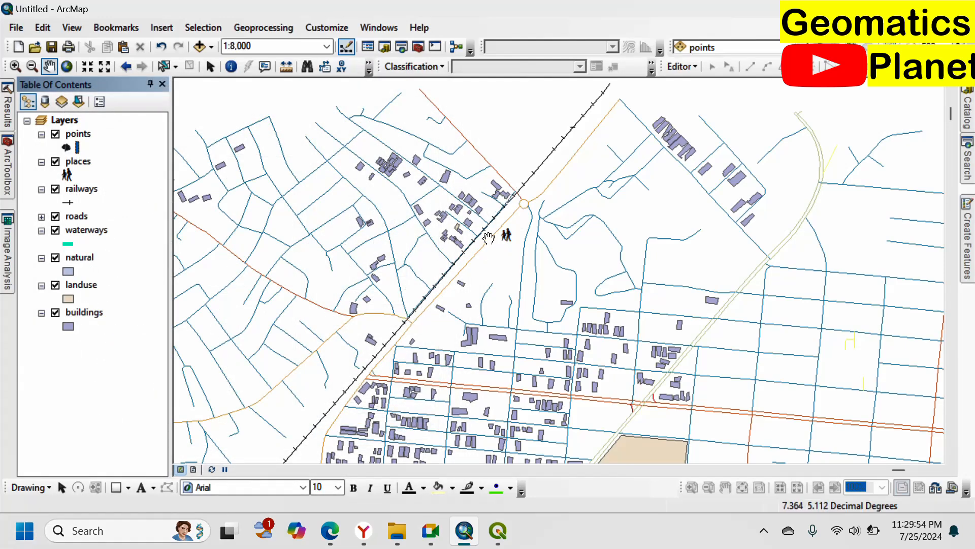
# Step: Set the size of the points layer's tree symbol to 17, and enlarge it further to 28
pyautogui.click(72, 149)
pyautogui.click(408, 240)
pyautogui.click(409, 241)
pyautogui.click(409, 240)
pyautogui.click(408, 241)
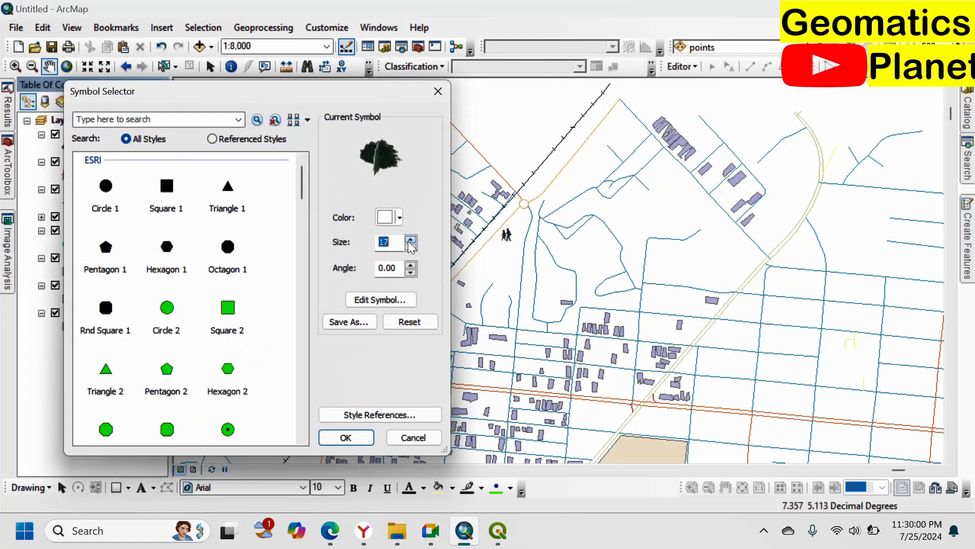
pyautogui.click(346, 437)
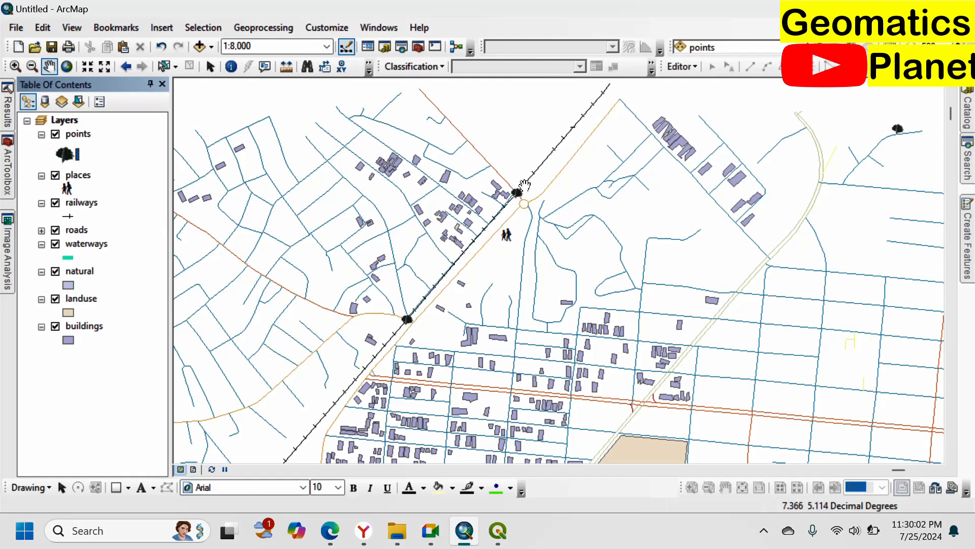
pyautogui.click(65, 155)
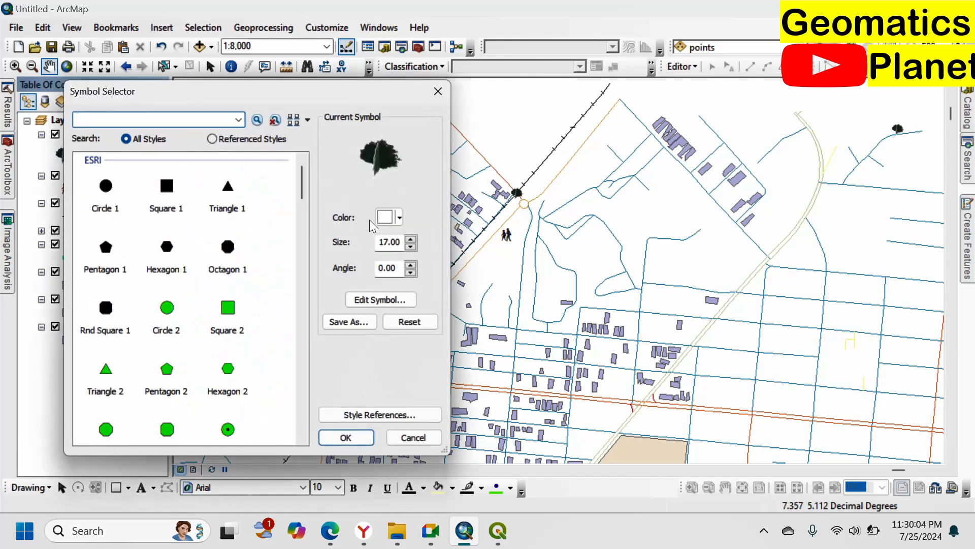
pyautogui.click(410, 239)
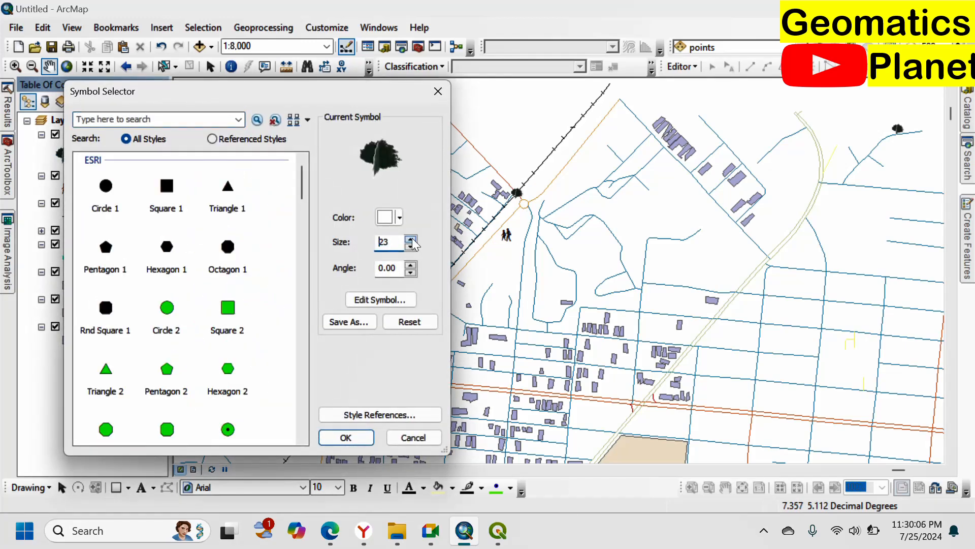
pyautogui.click(359, 435)
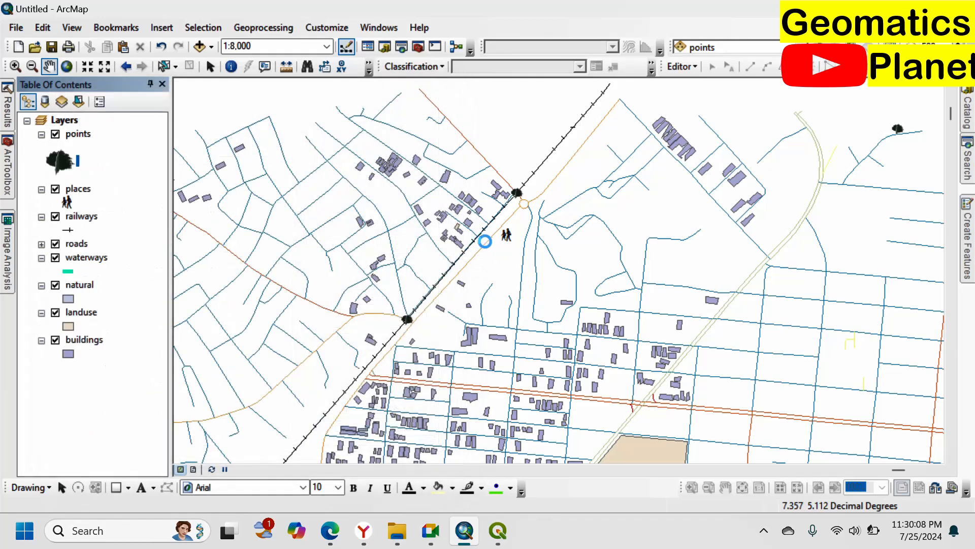
# Step: Recolor the points layer's tree symbol green and check it on the map near the roundabout
pyautogui.click(60, 163)
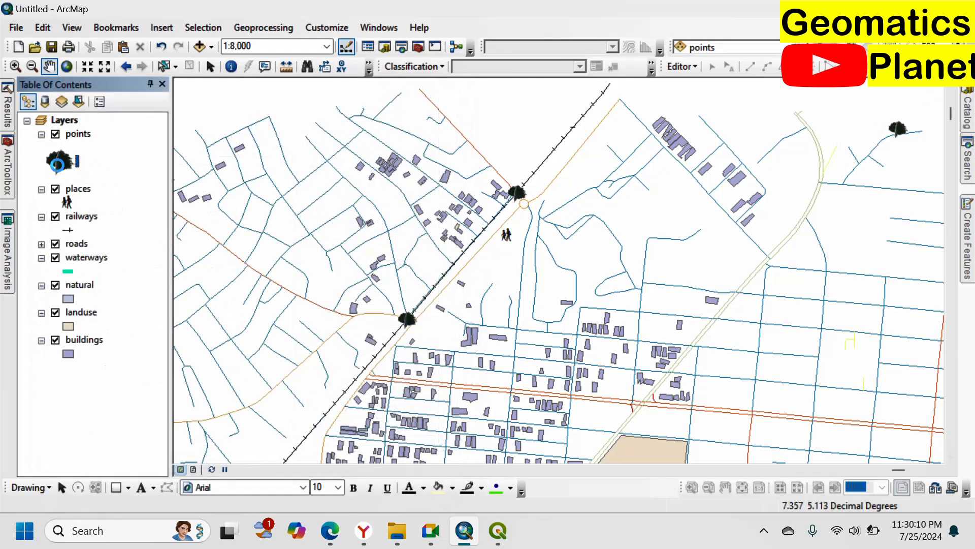
pyautogui.click(385, 219)
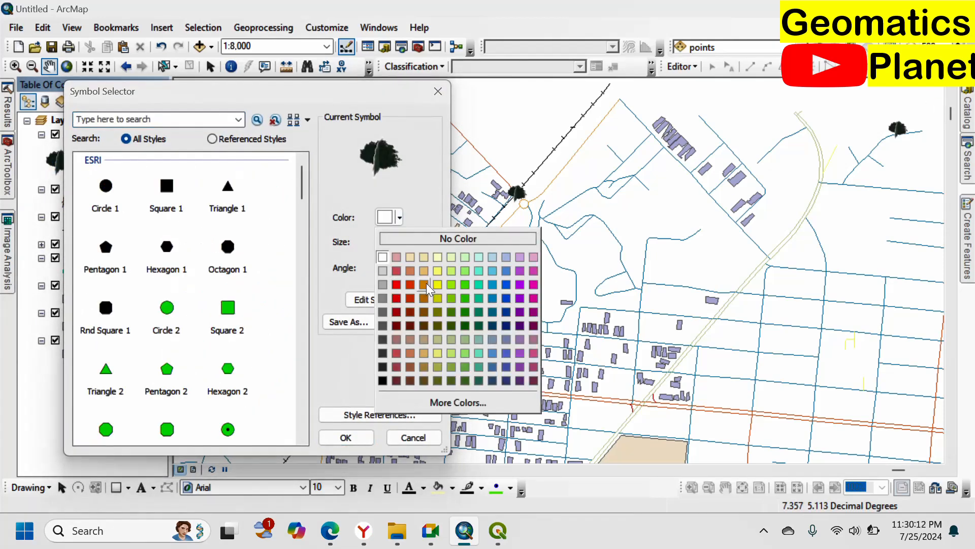
pyautogui.click(445, 298)
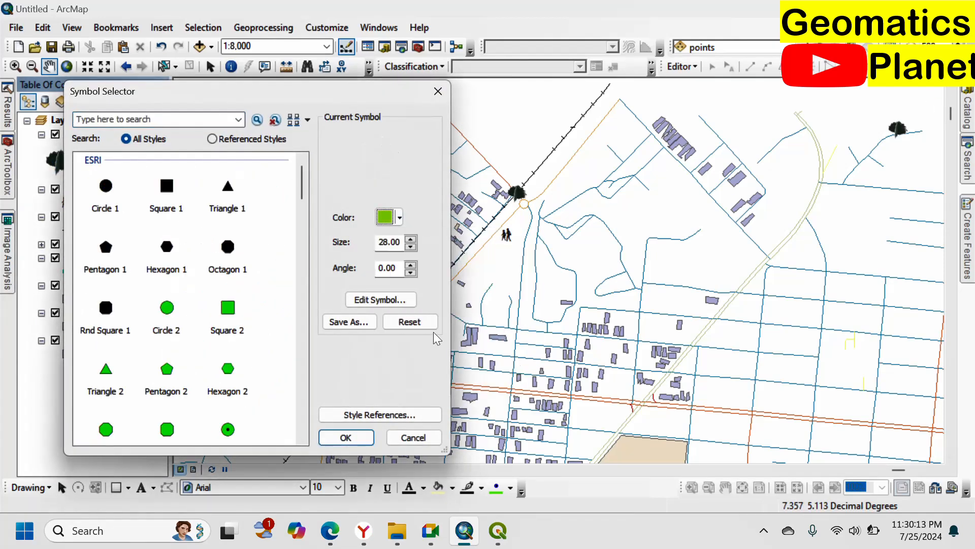
pyautogui.click(348, 439)
pyautogui.scroll(4, 522, 204)
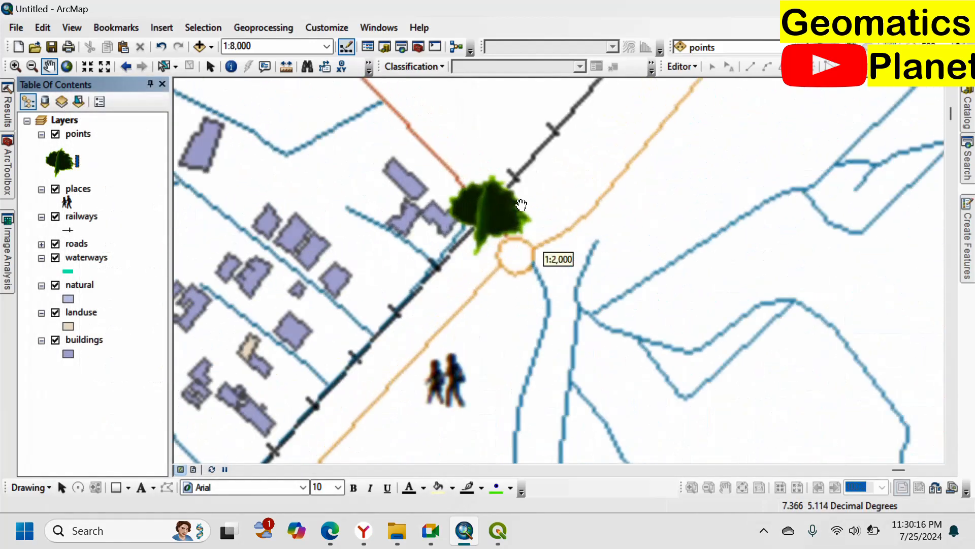
# Step: Search the points layer's symbol choices for "tree" again and select the Dwarf Japanese Cryptomeria symbol
pyautogui.click(58, 163)
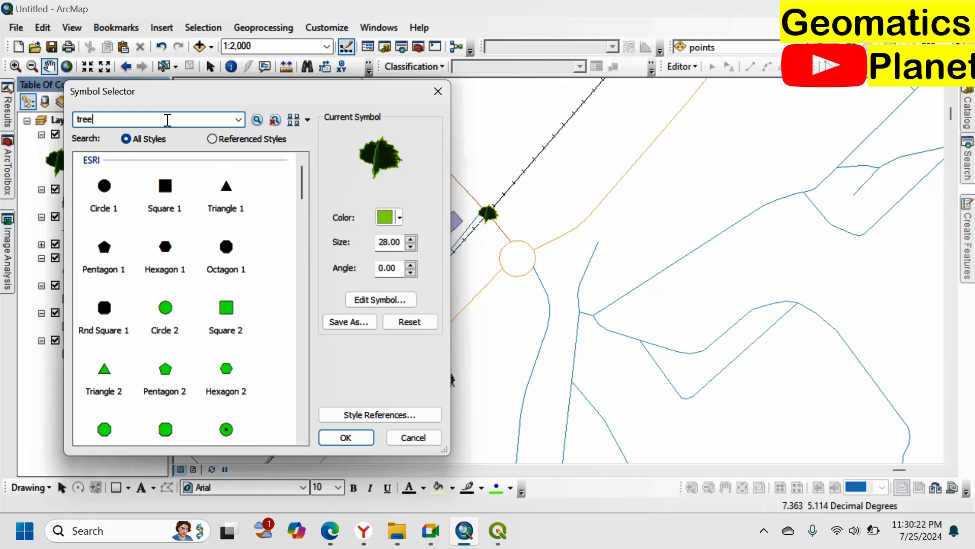
pyautogui.press('Return')
pyautogui.scroll(-5, 175, 274)
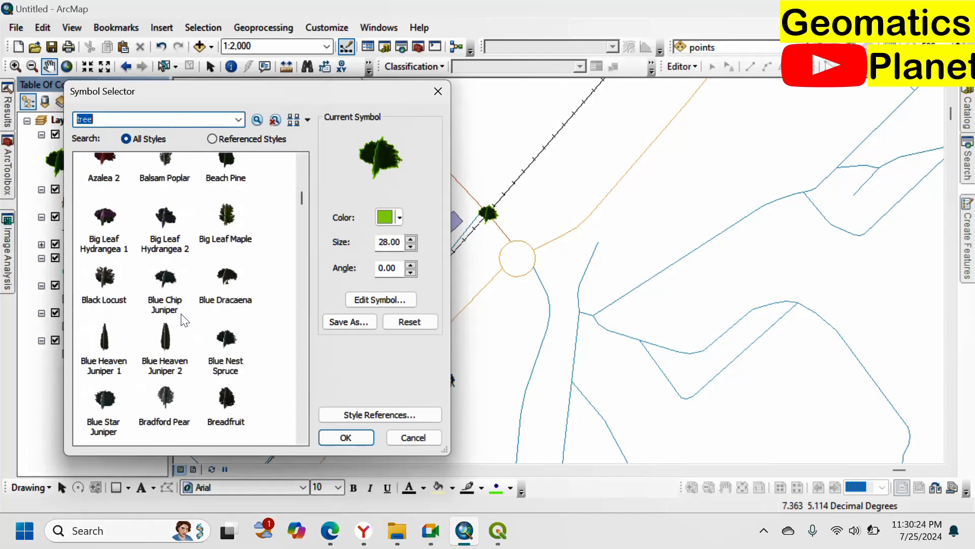
pyautogui.scroll(-10, 180, 322)
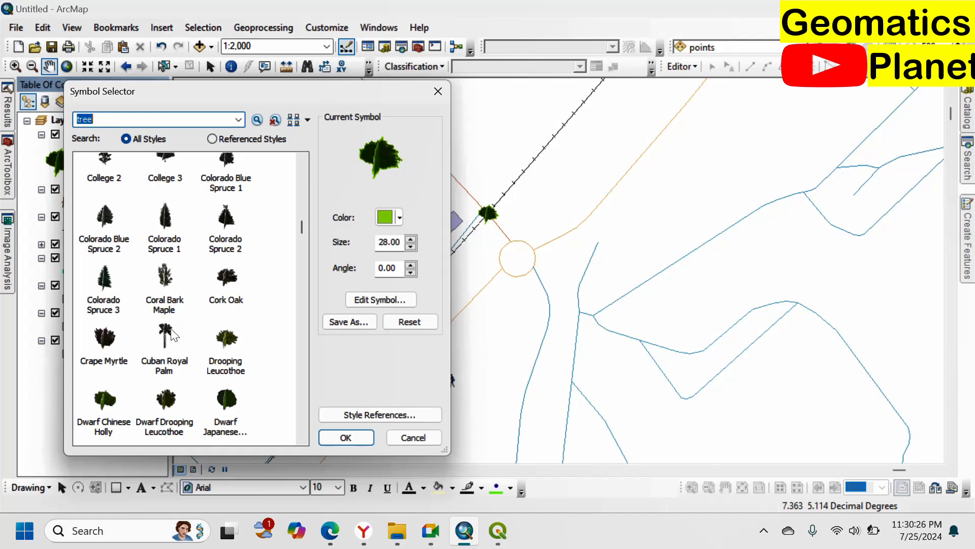
pyautogui.scroll(-15, 175, 328)
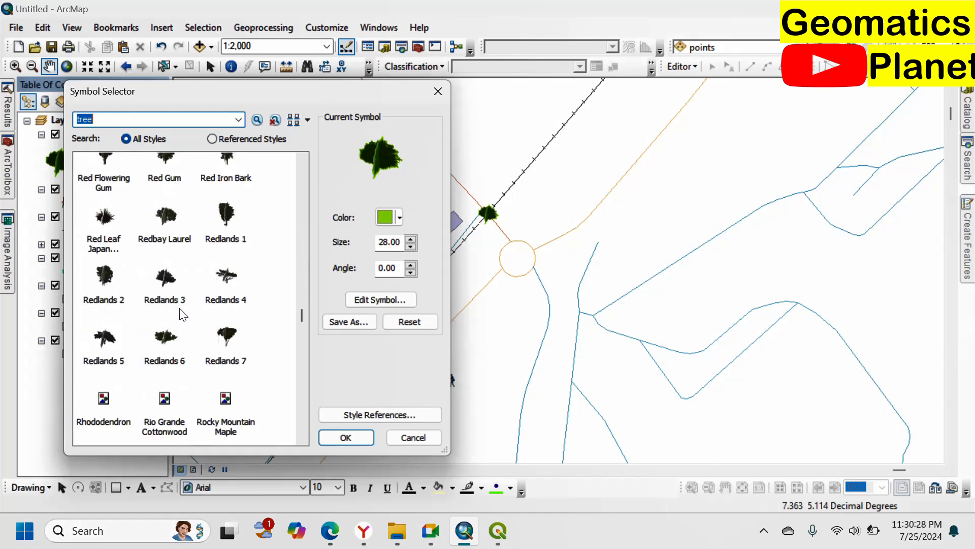
pyautogui.scroll(-5, 180, 315)
pyautogui.scroll(20, 181, 279)
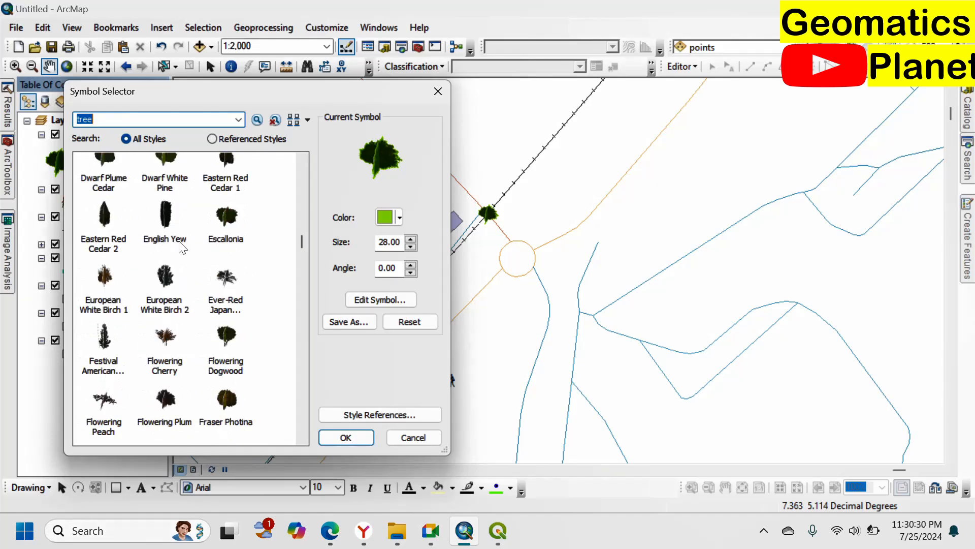
pyautogui.scroll(5, 216, 286)
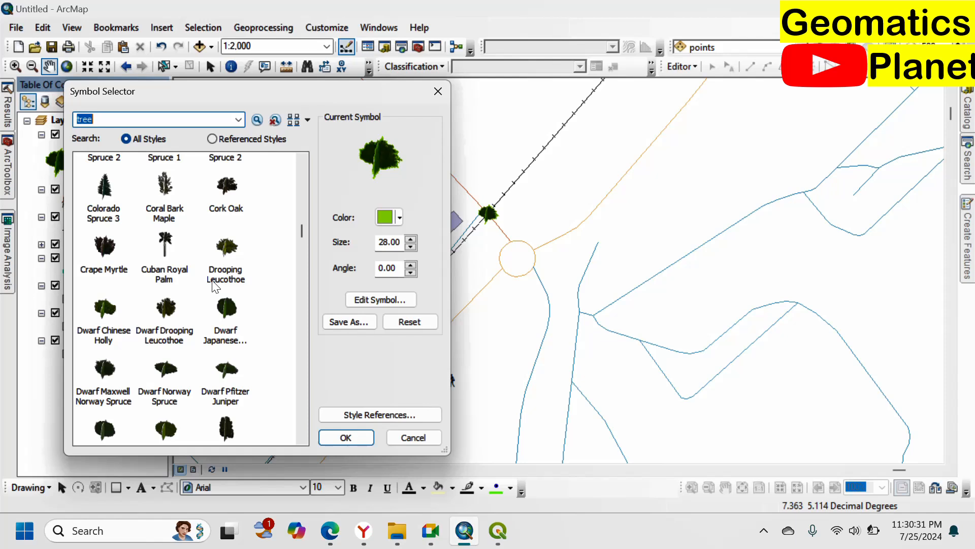
pyautogui.click(222, 329)
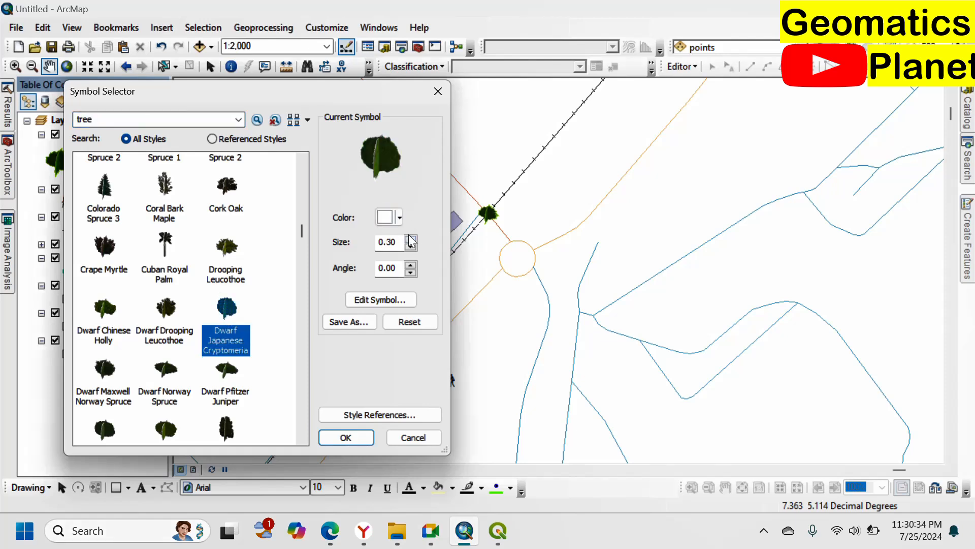
# Step: Set the size of the Dwarf Japanese Cryptomeria symbol to 40, apply it to the points layer and check it across the map
pyautogui.doubleClick(389, 242)
pyautogui.write('40')
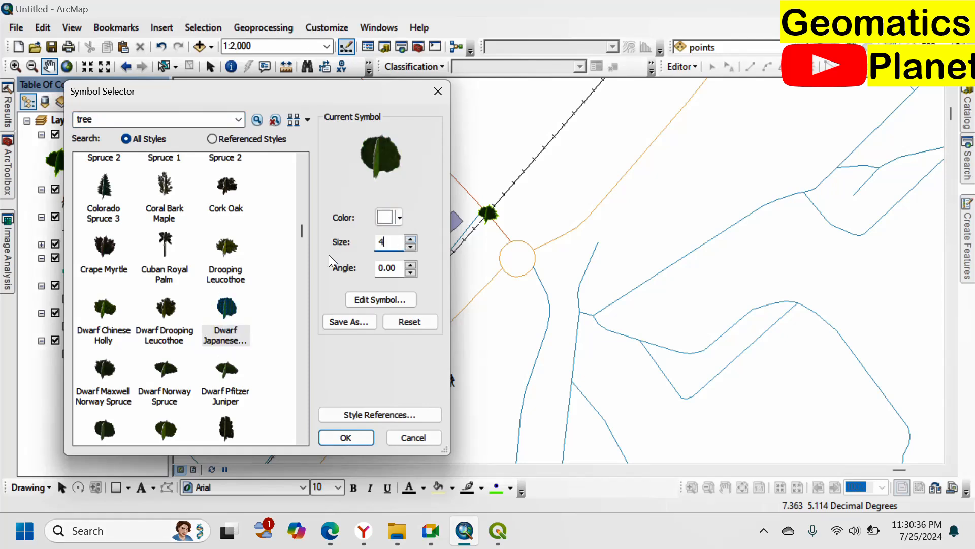
pyautogui.click(345, 438)
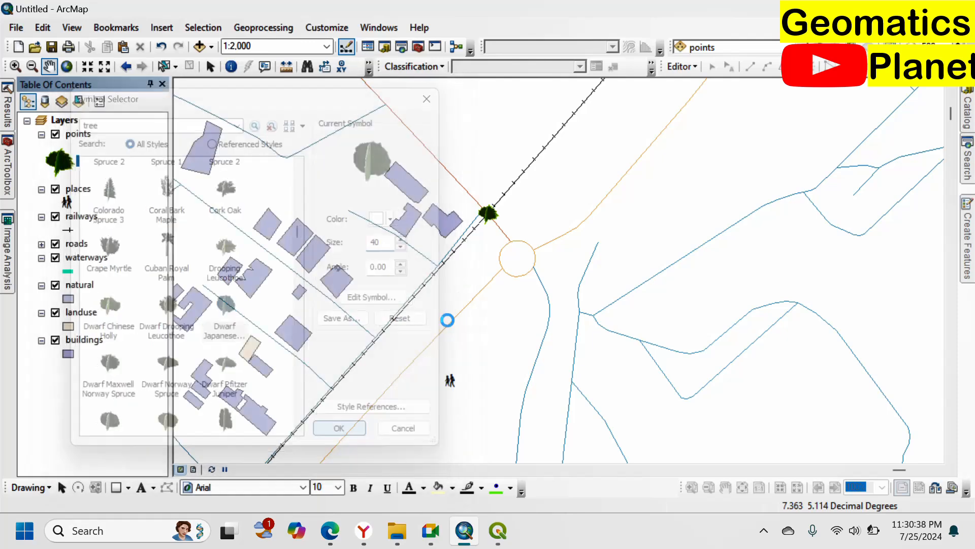
pyautogui.scroll(-4, 496, 206)
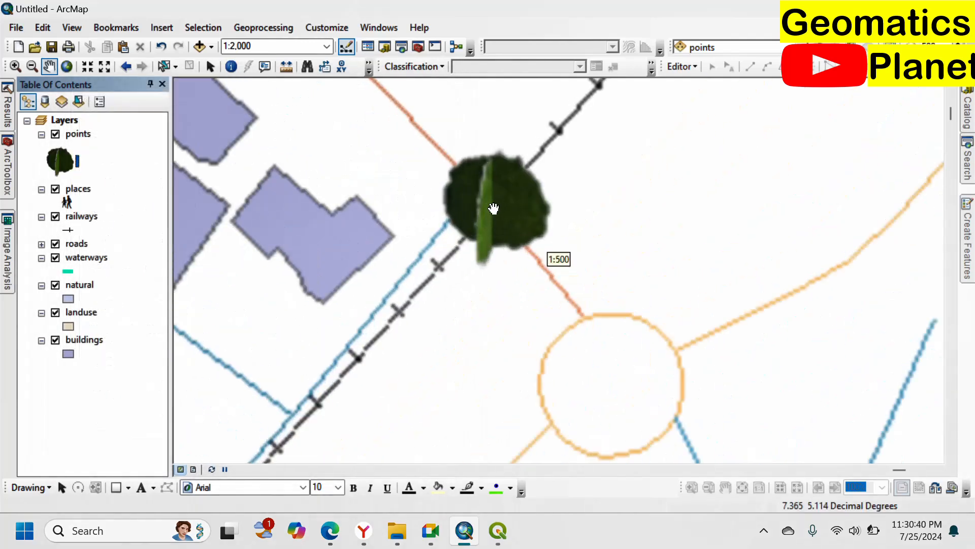
pyautogui.scroll(2, 490, 224)
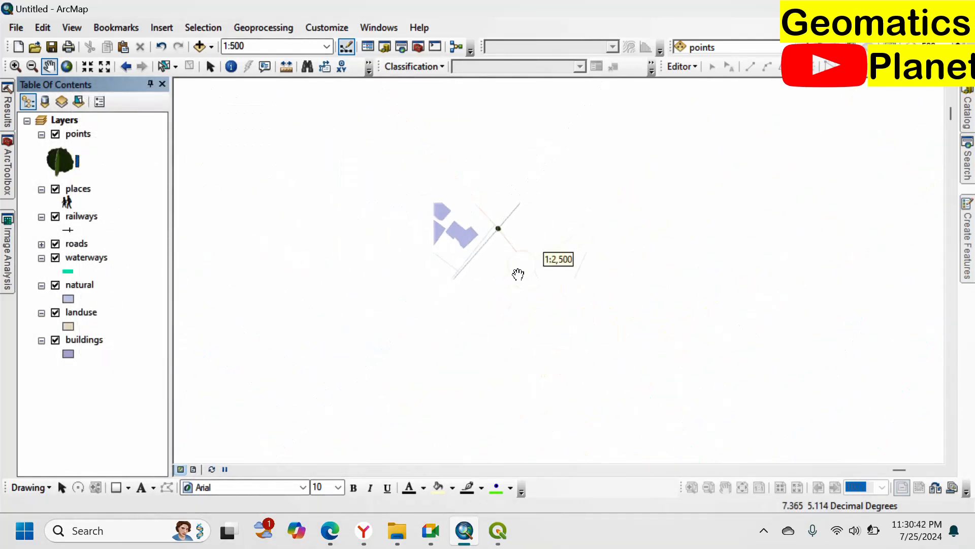
pyautogui.scroll(2, 518, 265)
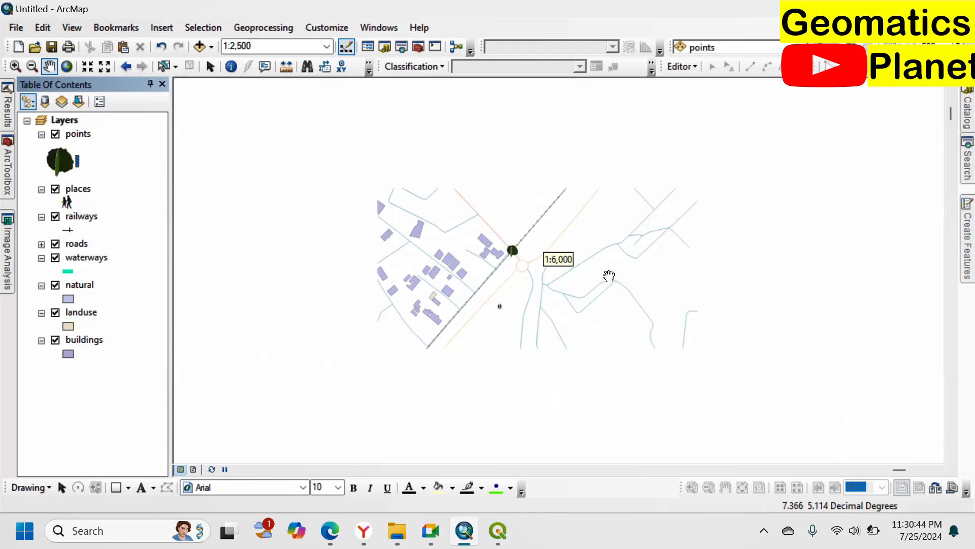
pyautogui.scroll(1, 574, 282)
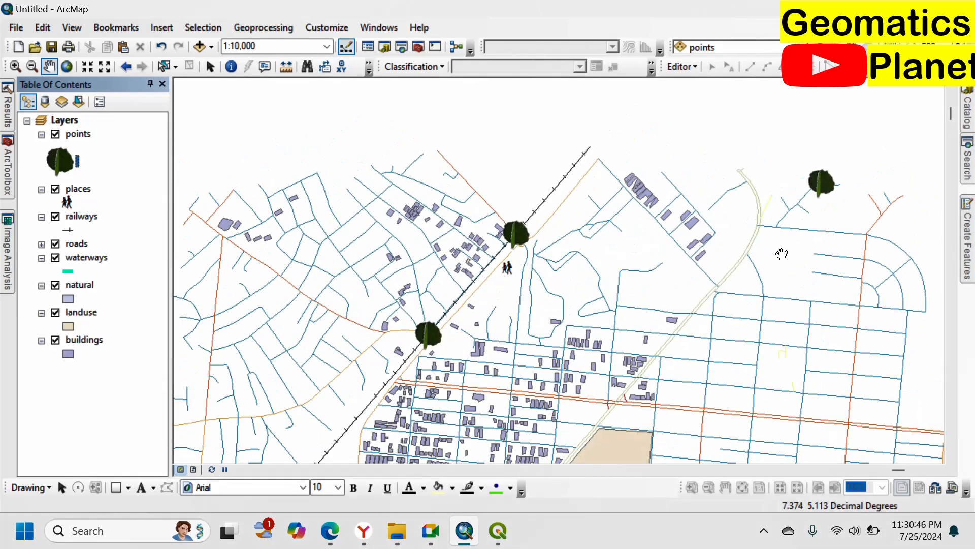
pyautogui.scroll(1, 514, 341)
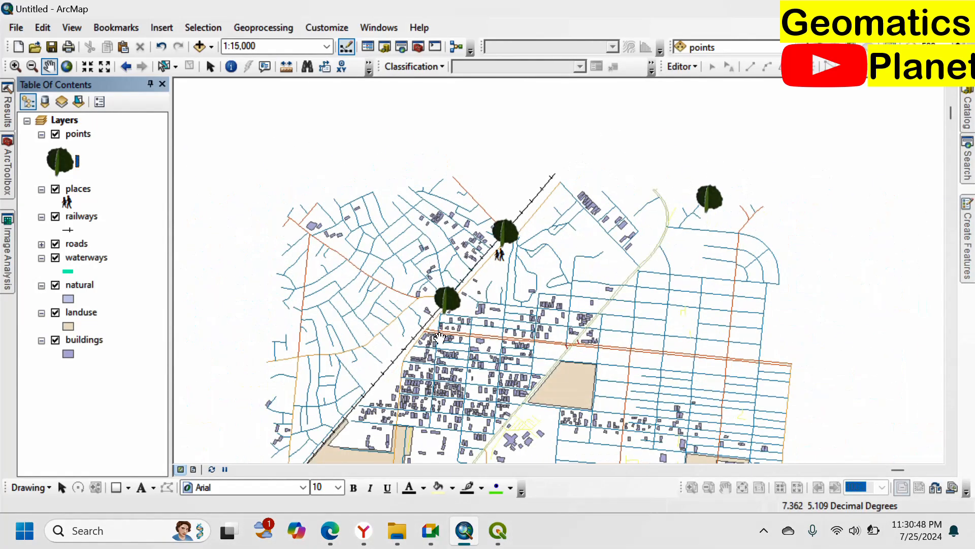
pyautogui.scroll(1, 618, 341)
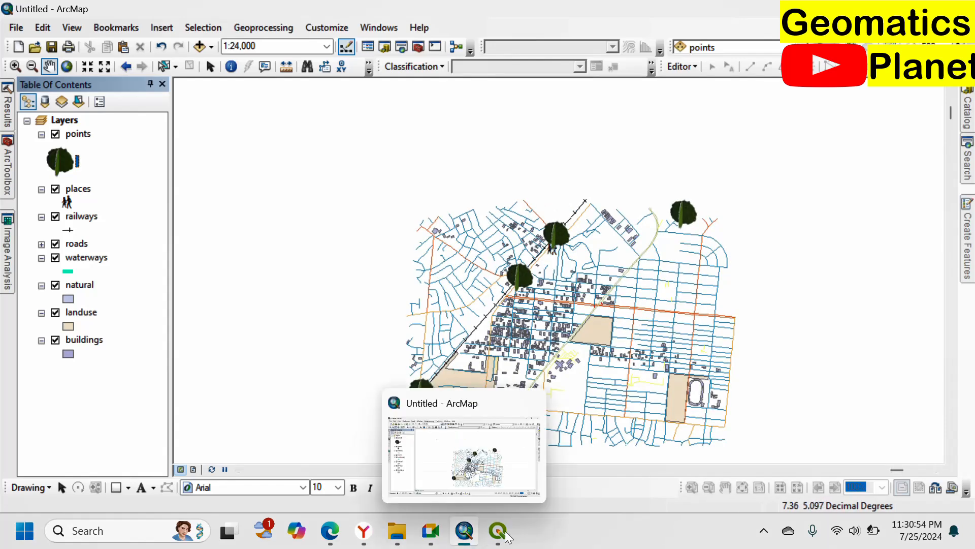
# Step: Switch to the QGIS project, show its layer list and open a new QuickOSM quick query window
pyautogui.click(553, 458)
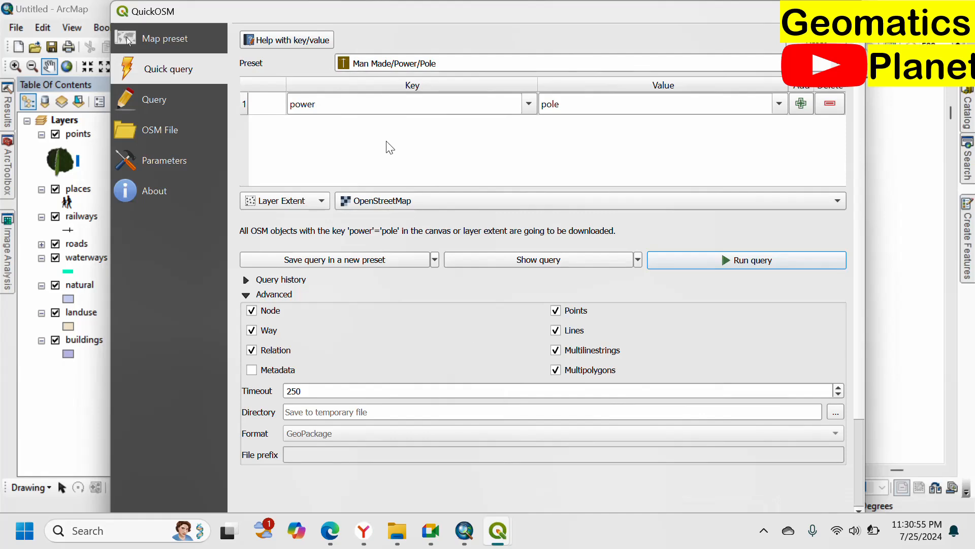
pyautogui.moveTo(492, 532)
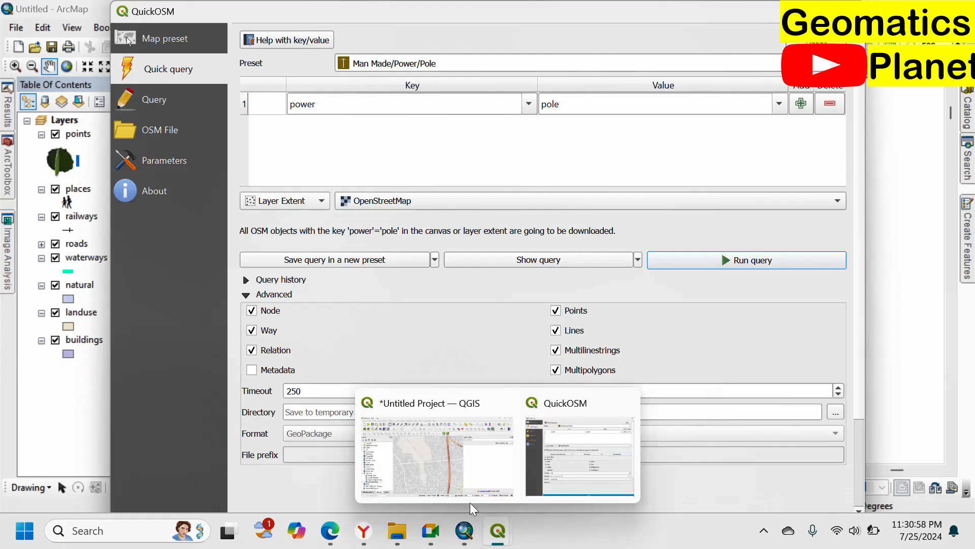
pyautogui.click(437, 479)
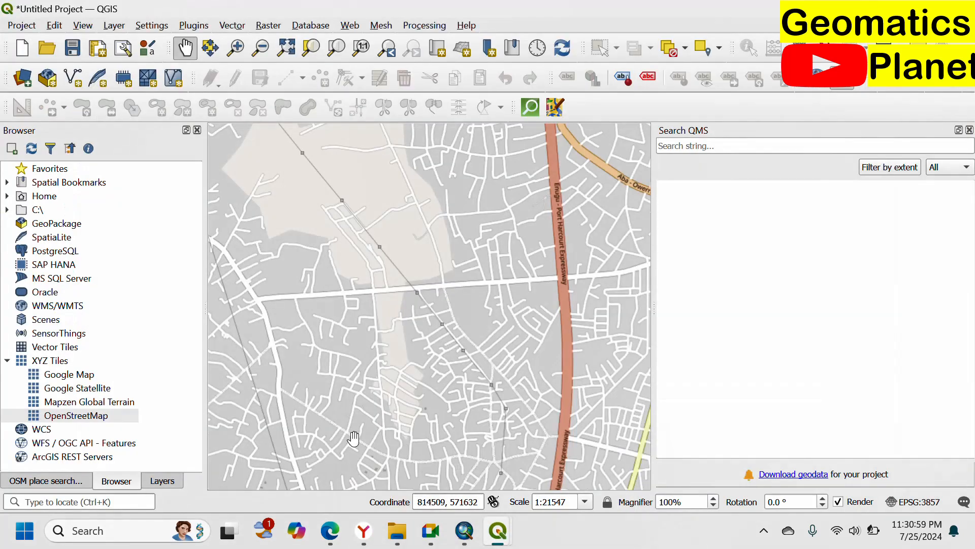
pyautogui.click(161, 481)
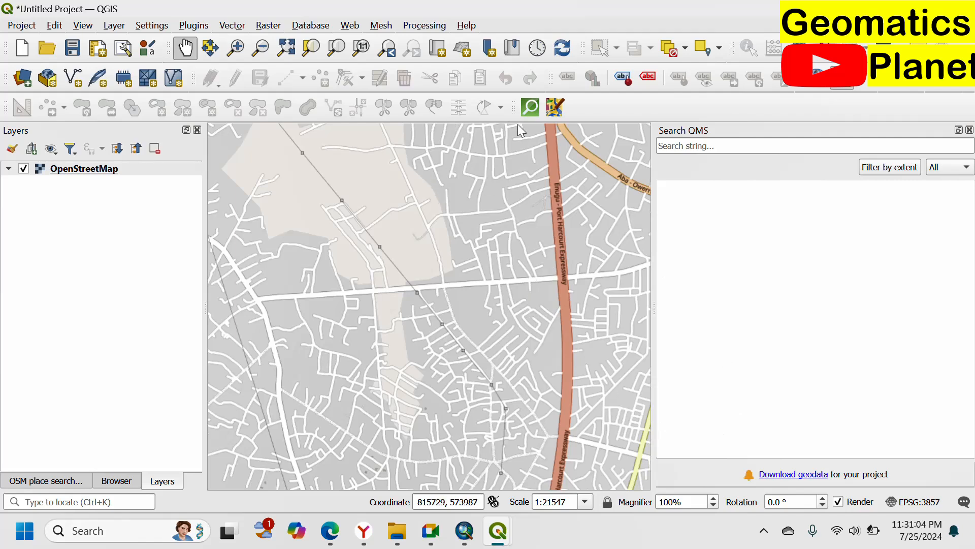
pyautogui.click(387, 26)
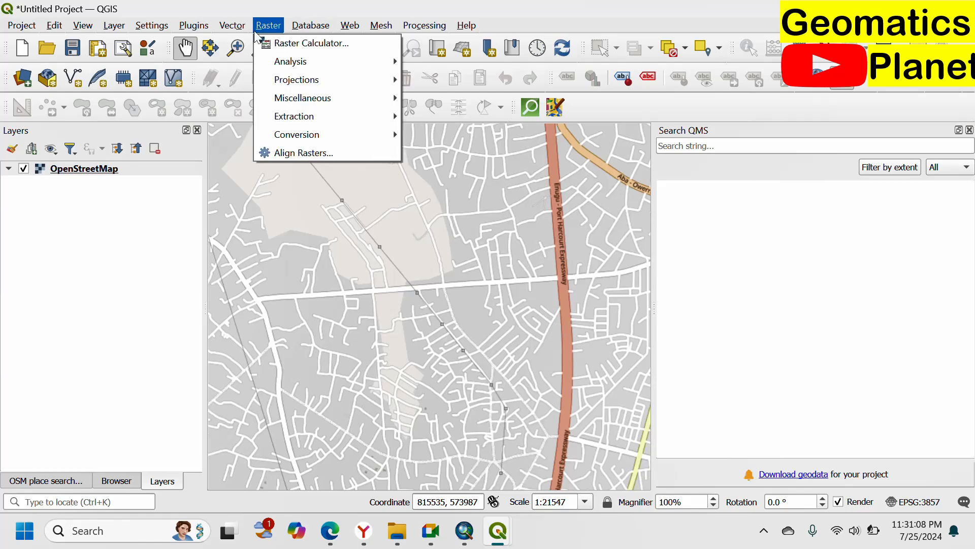
pyautogui.moveTo(233, 43)
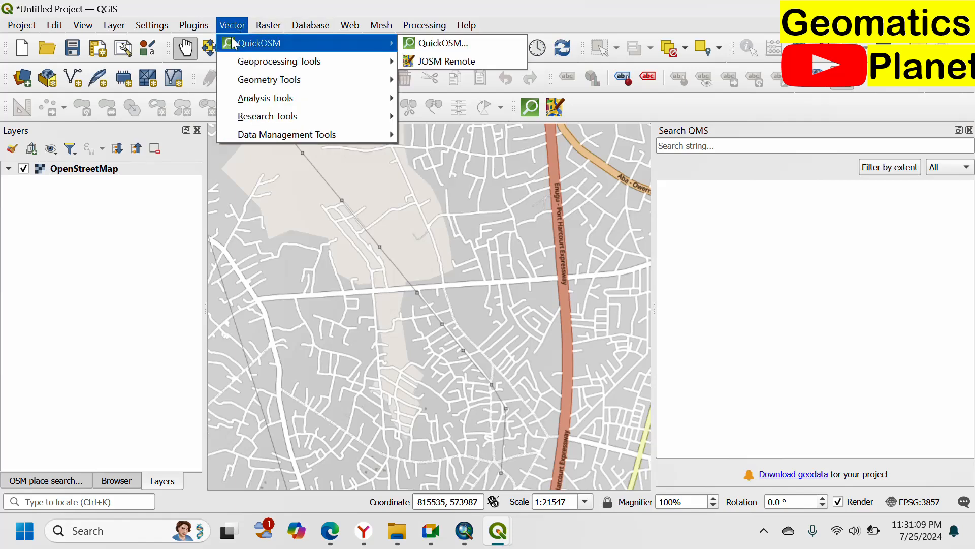
pyautogui.click(425, 43)
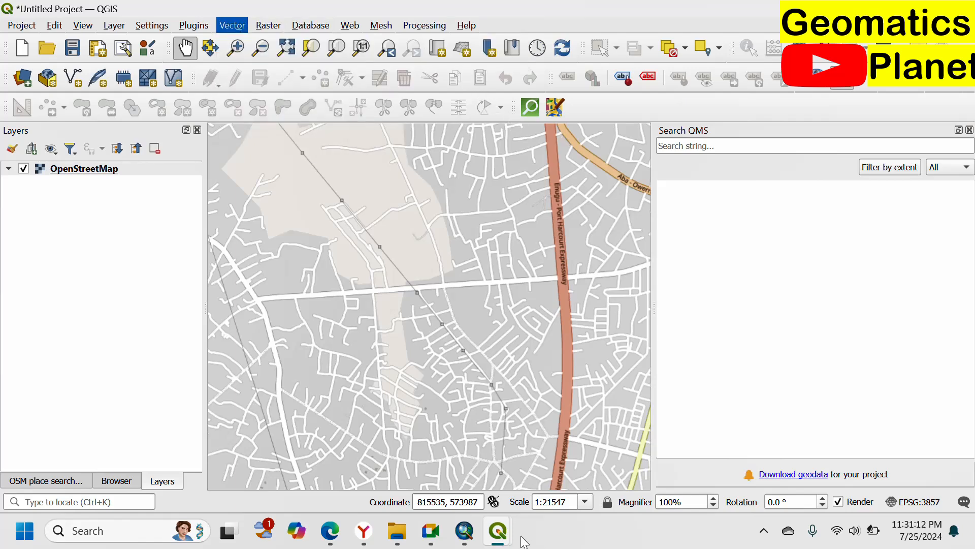
pyautogui.moveTo(524, 541)
pyautogui.click(548, 479)
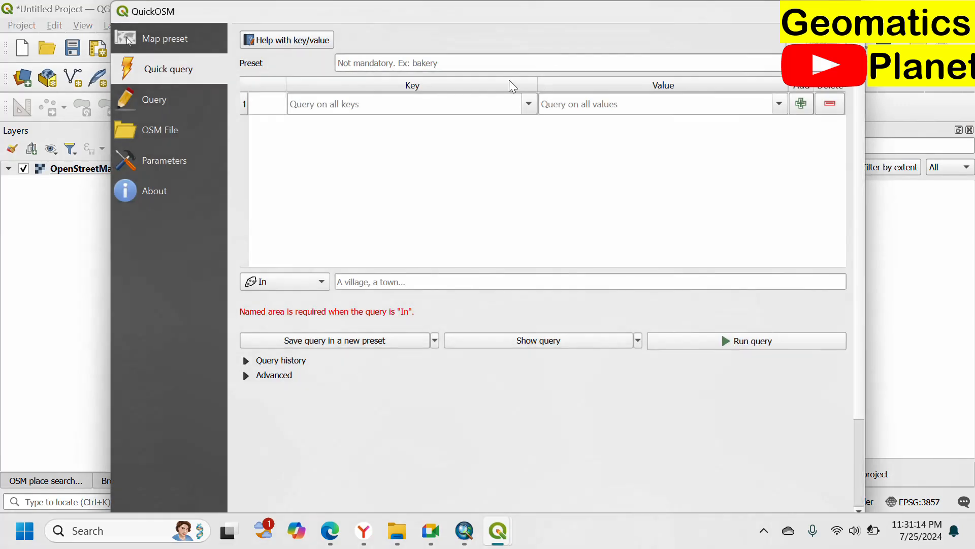
# Step: Search the QuickOSM presets for "pole" and select Man Made/Power/Pole with Transformer
pyautogui.click(476, 64)
pyautogui.write('e')
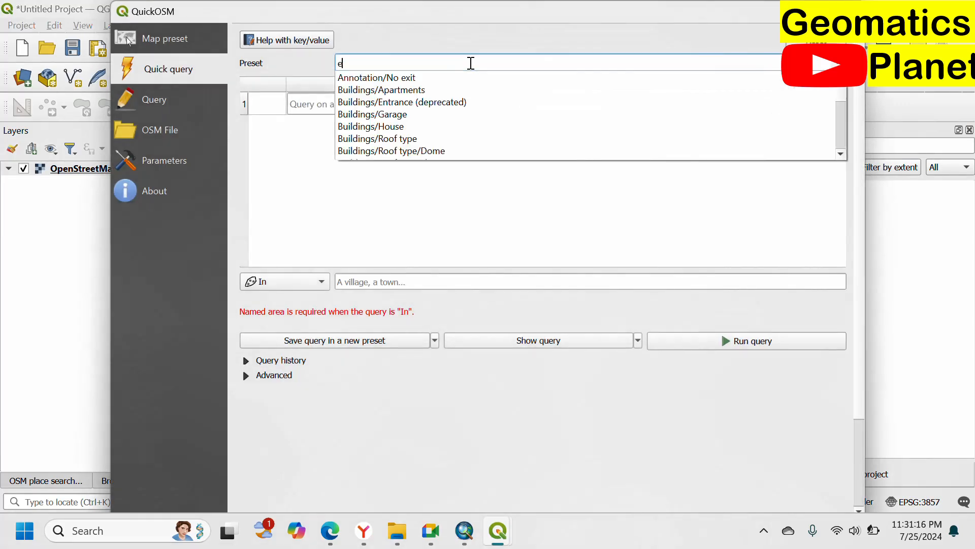
pyautogui.press('BackSpace')
pyautogui.write('poles')
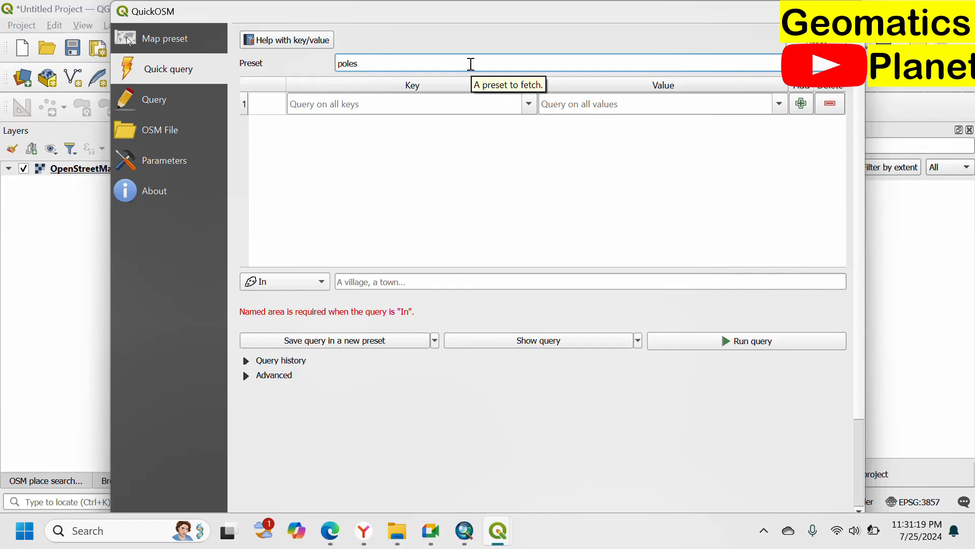
pyautogui.press('BackSpace')
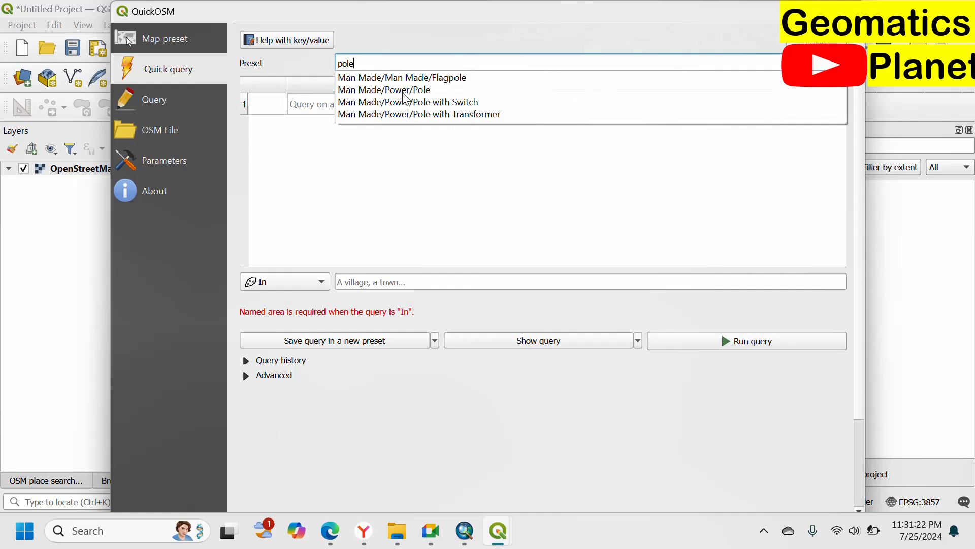
pyautogui.click(413, 113)
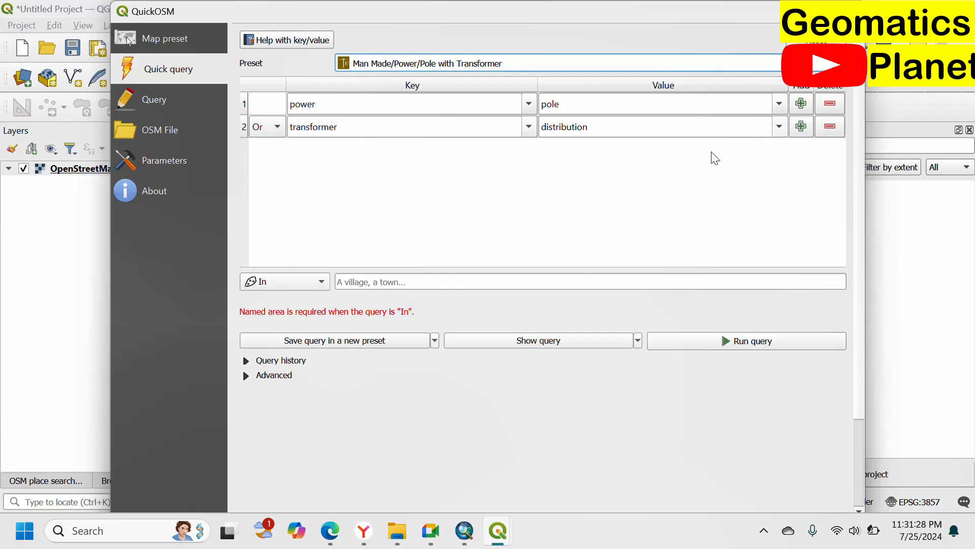
# Step: Remove the transformer condition, run the power=pole query within the OpenStreetMap layer extent, and check the QGIS map
pyautogui.click(829, 125)
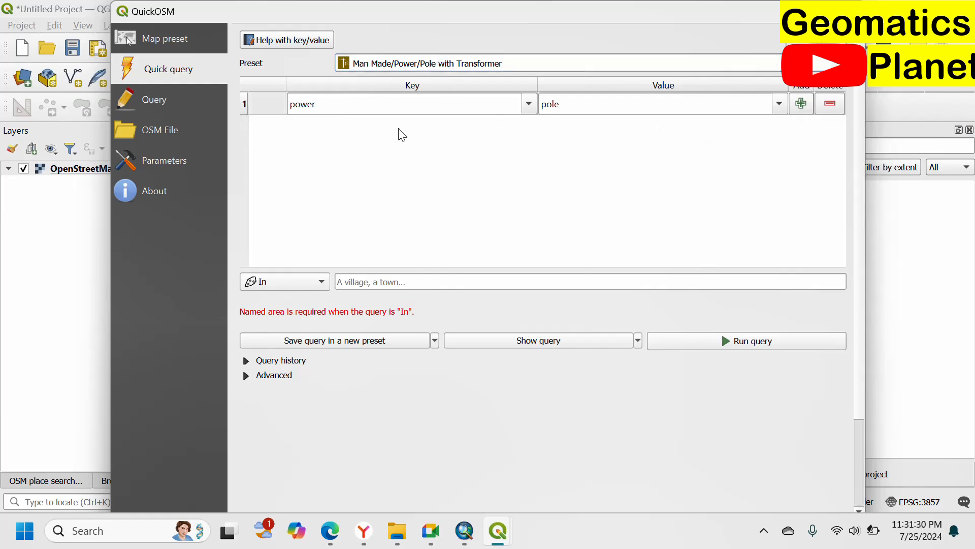
pyautogui.click(320, 280)
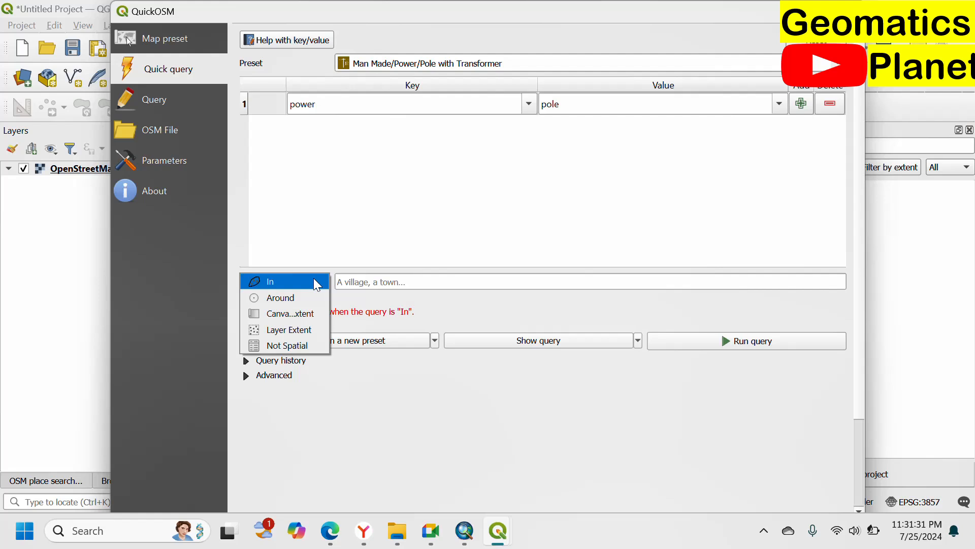
pyautogui.click(280, 328)
pyautogui.click(680, 337)
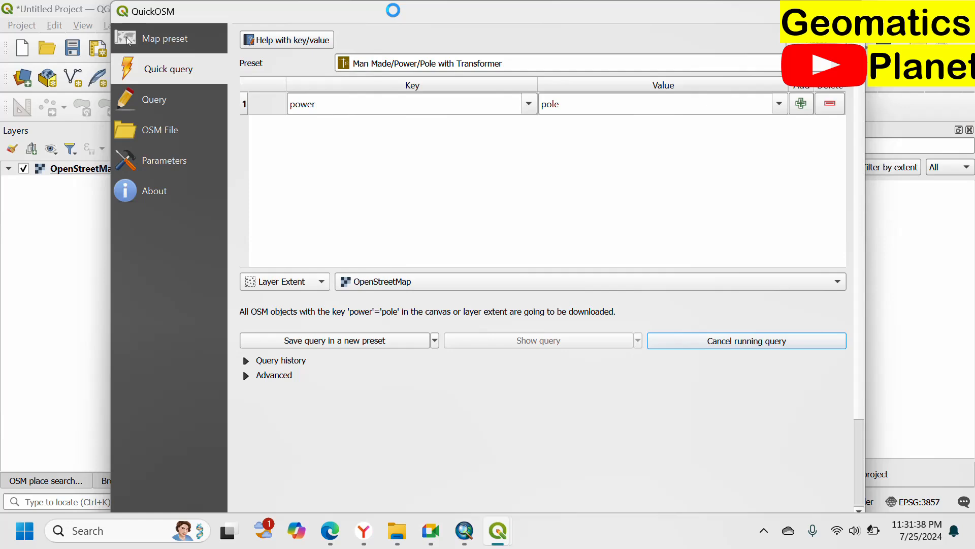
pyautogui.moveTo(506, 546)
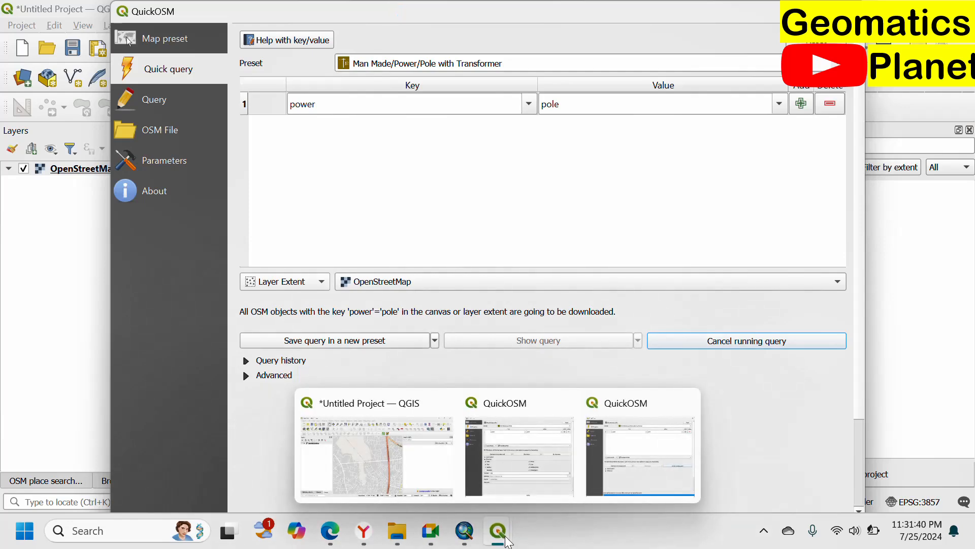
pyautogui.click(416, 489)
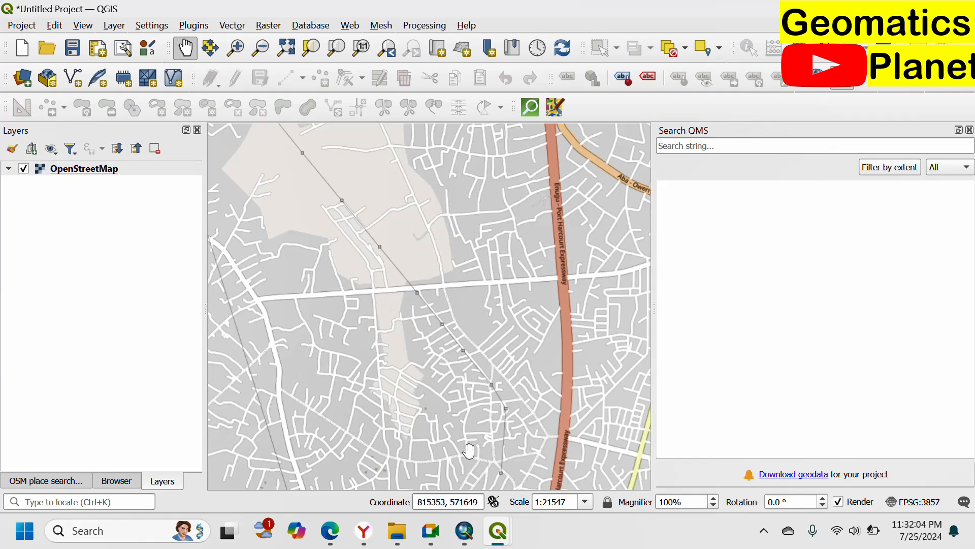
# Step: Switch to ArcMap, expand the roads layer's categories and open its symbology properties
pyautogui.click(465, 530)
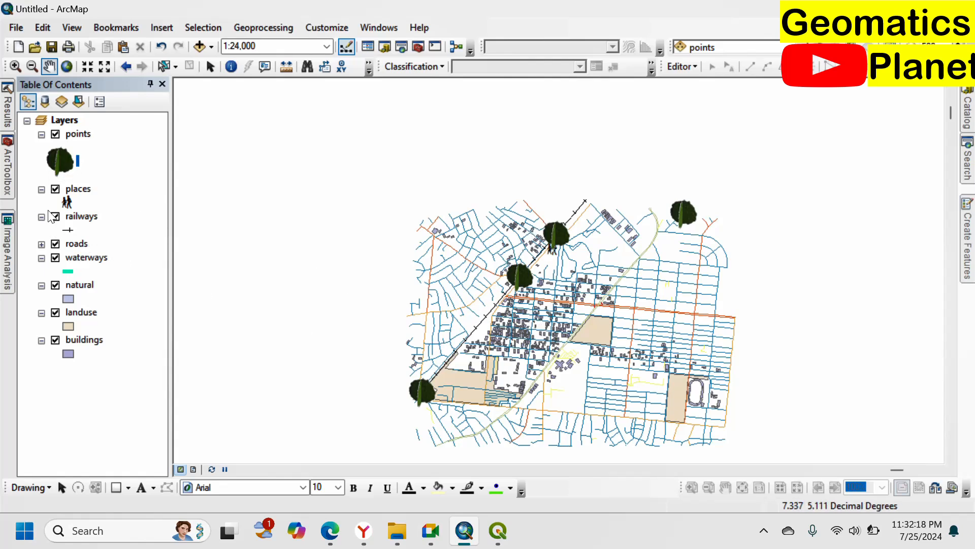
pyautogui.click(42, 244)
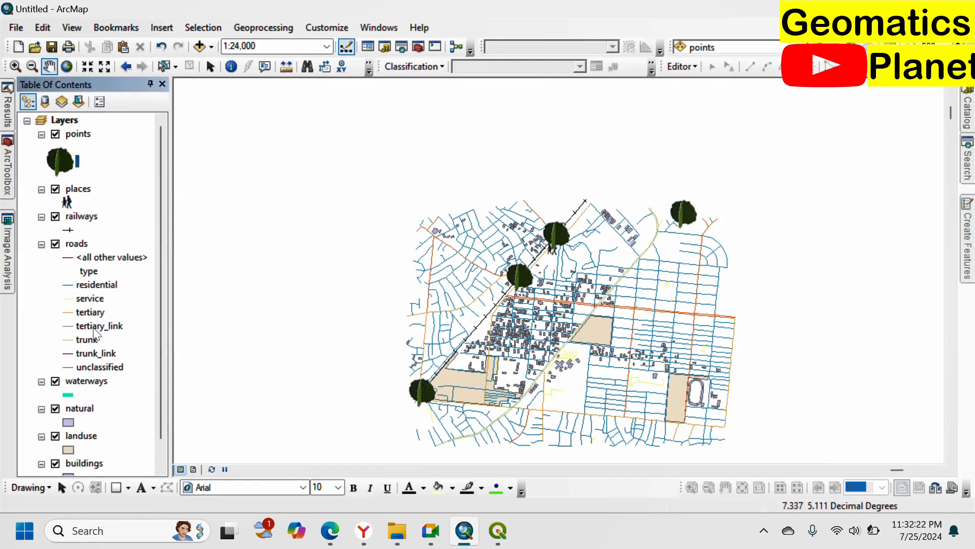
pyautogui.click(87, 313)
pyautogui.click(92, 328)
pyautogui.click(77, 244)
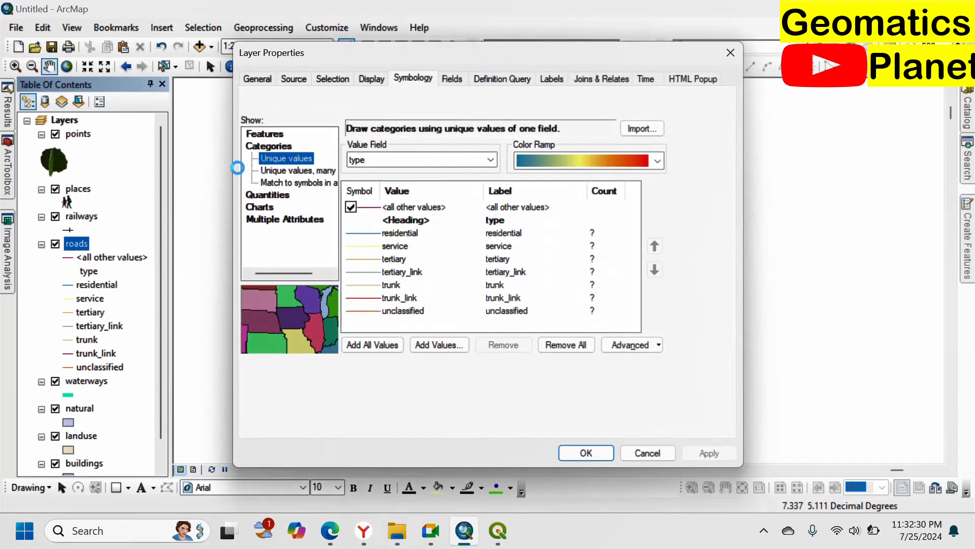
# Step: Group the tertiary, tertiary_link, trunk and trunk_link road values into one category and apply it to the roads layer
pyautogui.click(403, 263)
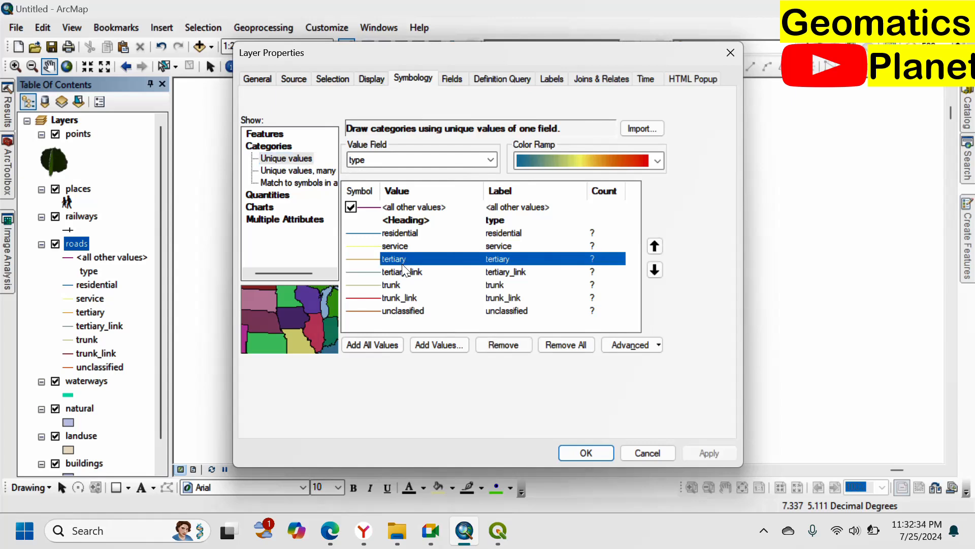
pyautogui.keyDown('shift'); pyautogui.click(391, 275); pyautogui.keyUp('shift')
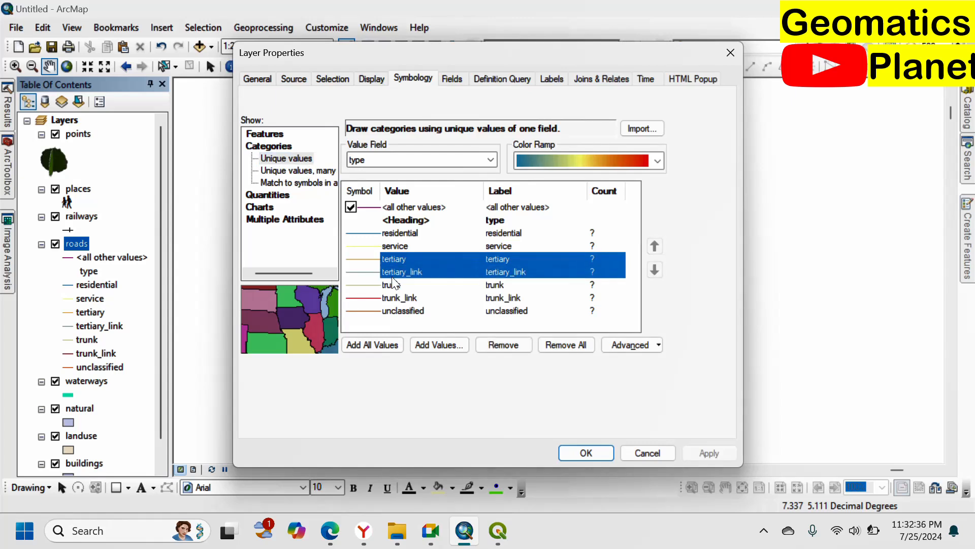
pyautogui.keyDown('shift'); pyautogui.click(402, 286); pyautogui.keyUp('shift')
pyautogui.keyDown('shift'); pyautogui.click(401, 300); pyautogui.keyUp('shift')
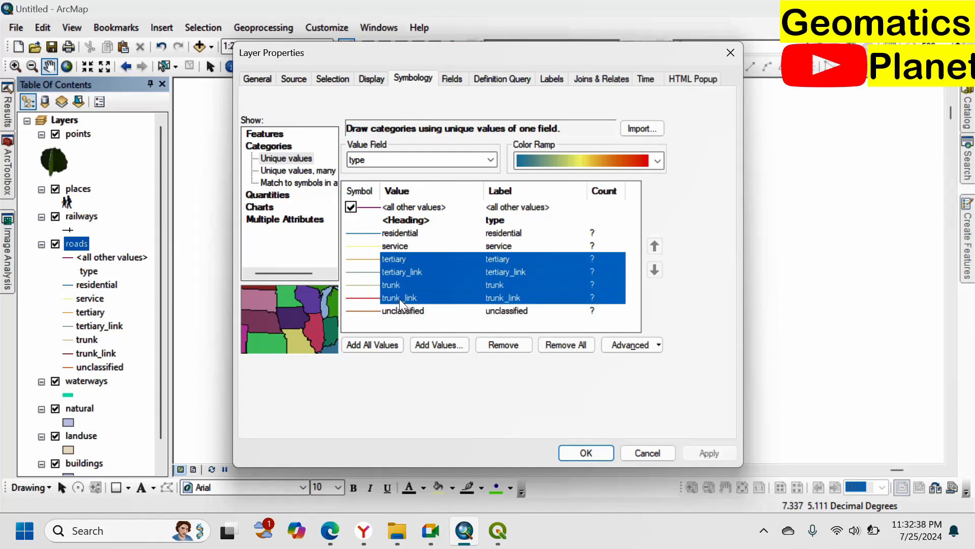
pyautogui.rightClick(417, 281)
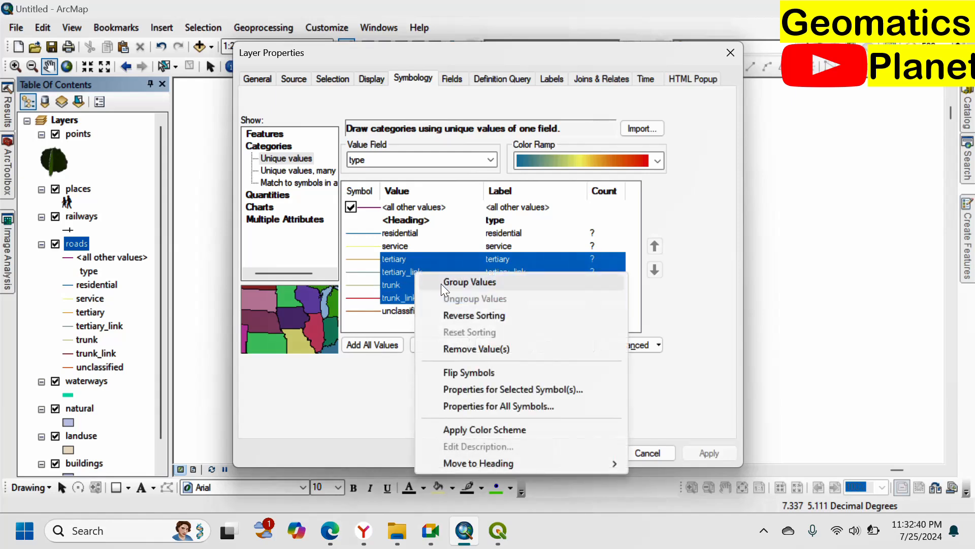
pyautogui.click(457, 281)
pyautogui.doubleClick(537, 261)
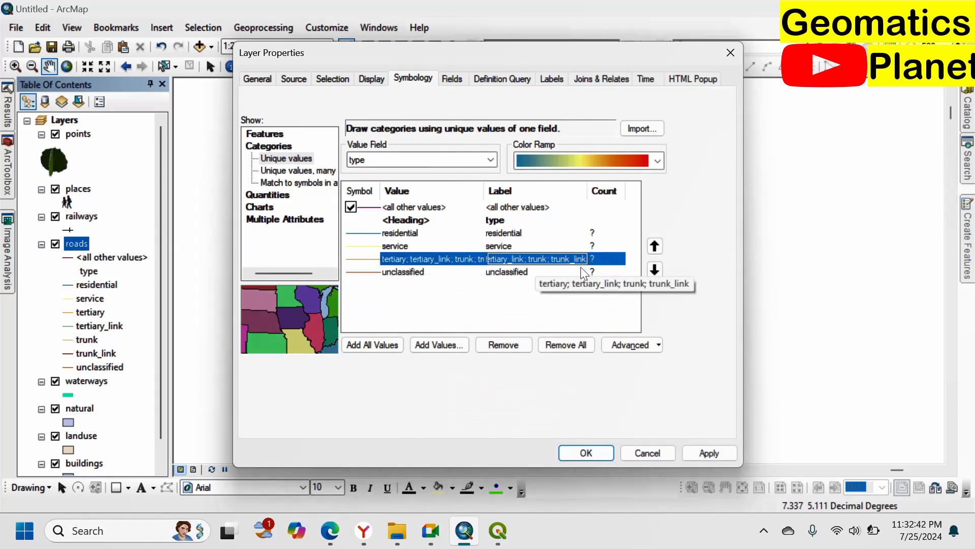
pyautogui.click(599, 455)
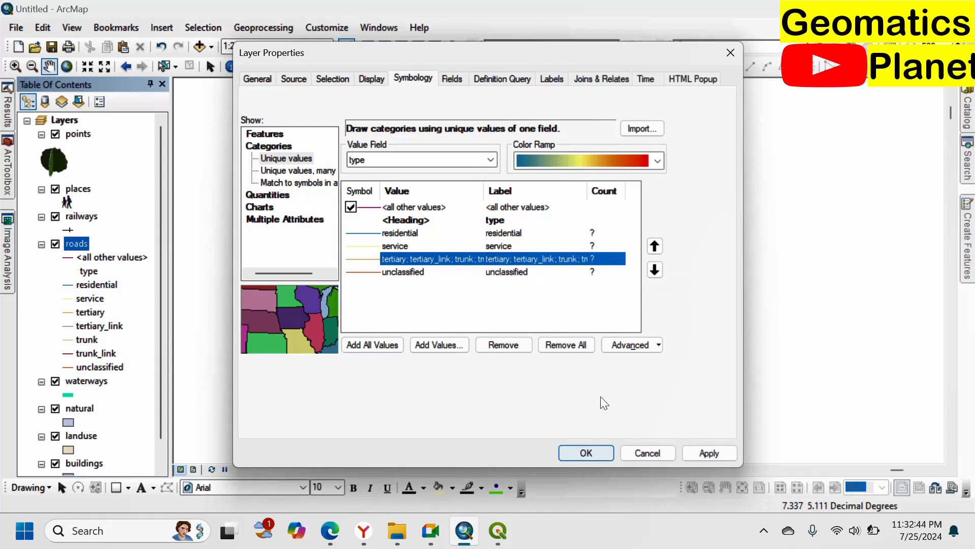
pyautogui.click(579, 452)
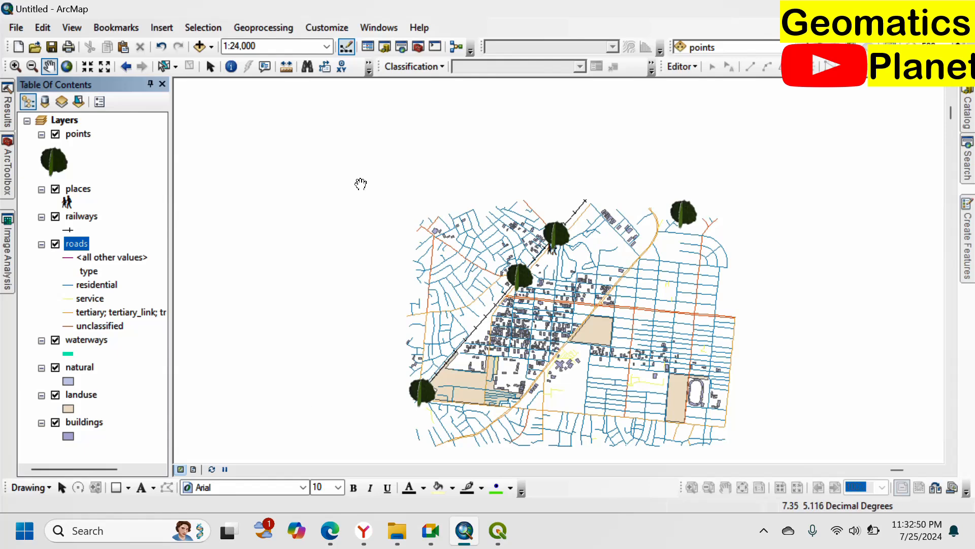
# Step: Examine the grouped road symbology across the map, and bring up overpass turbo in the browser
pyautogui.scroll(-1, 436, 269)
pyautogui.scroll(-1, 435, 269)
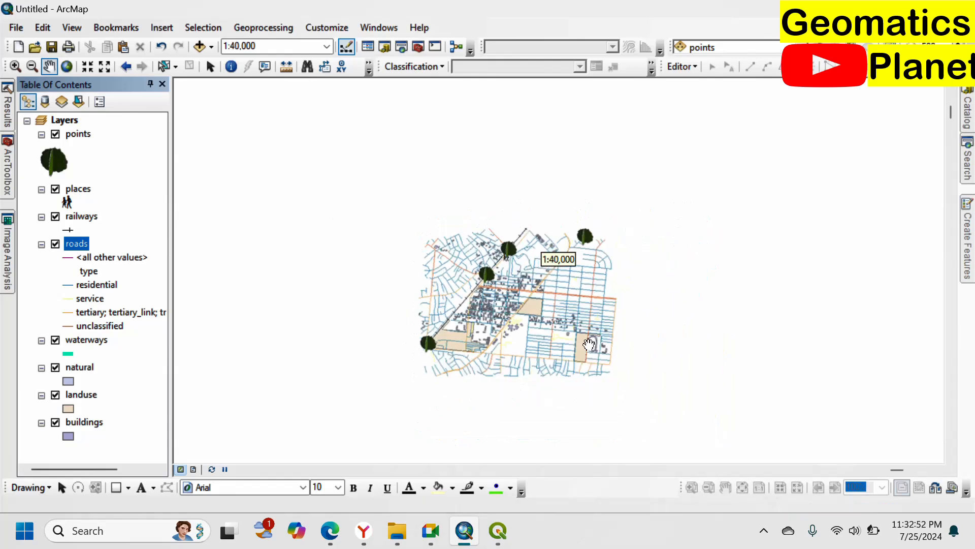
pyautogui.scroll(2, 586, 349)
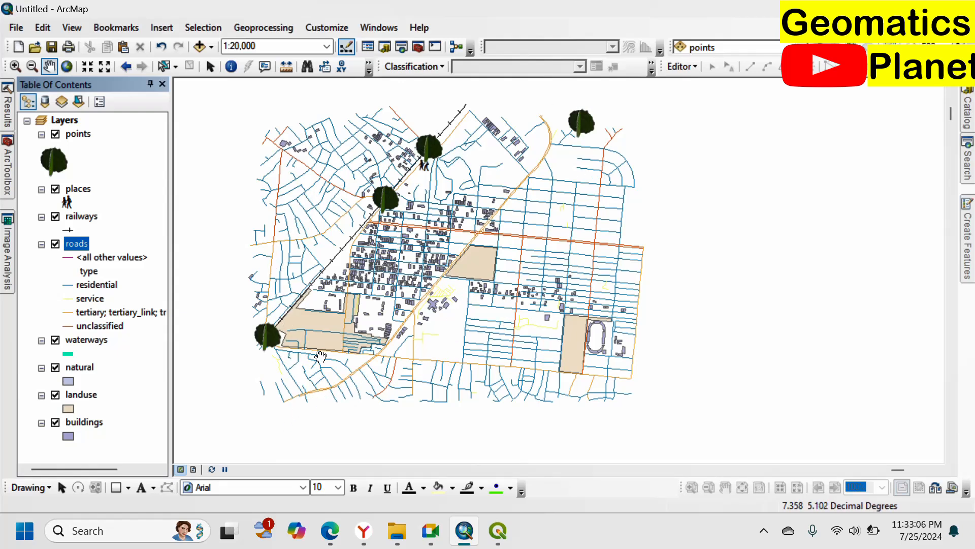
pyautogui.moveTo(475, 538)
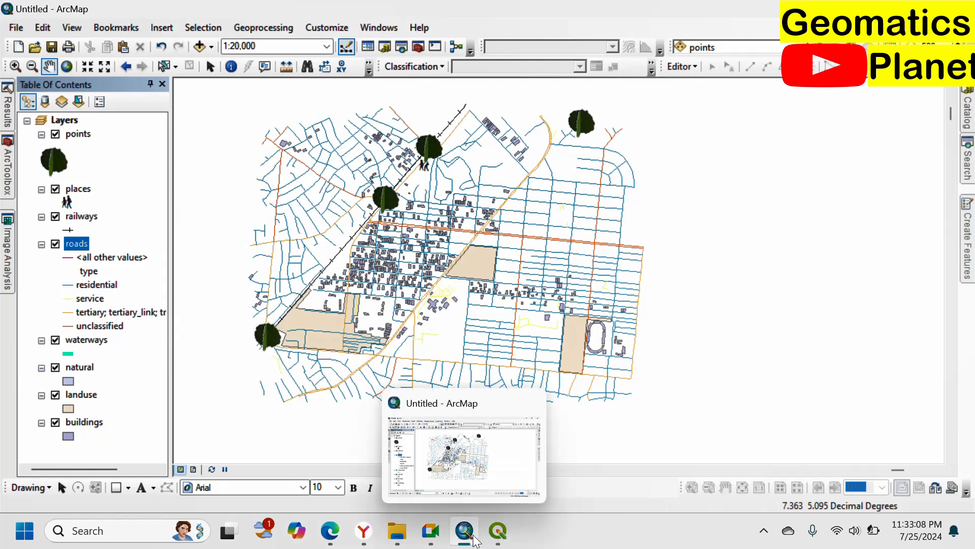
pyautogui.click(343, 533)
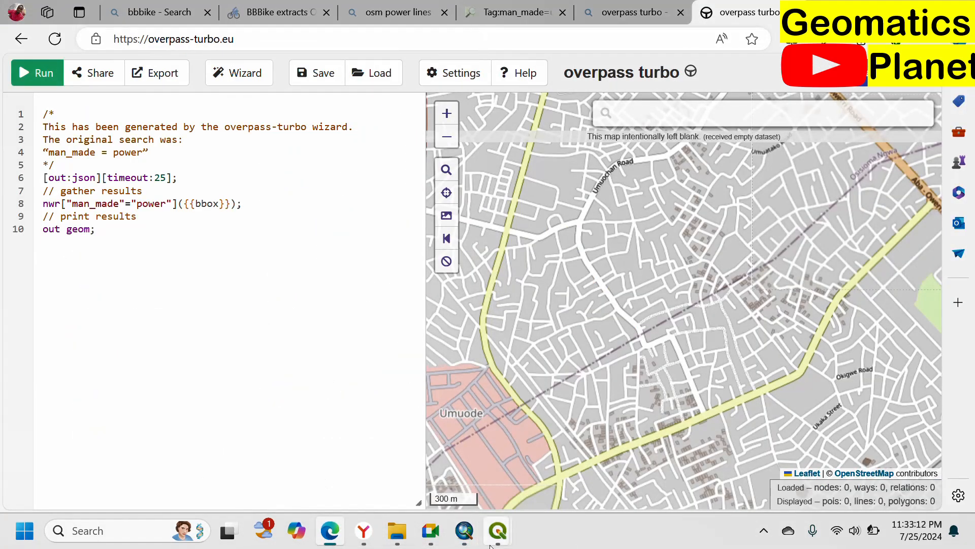
# Step: Switch back to ArcMap, show the map in Layout View and zoom the data frame to the roads layer
pyautogui.click(468, 537)
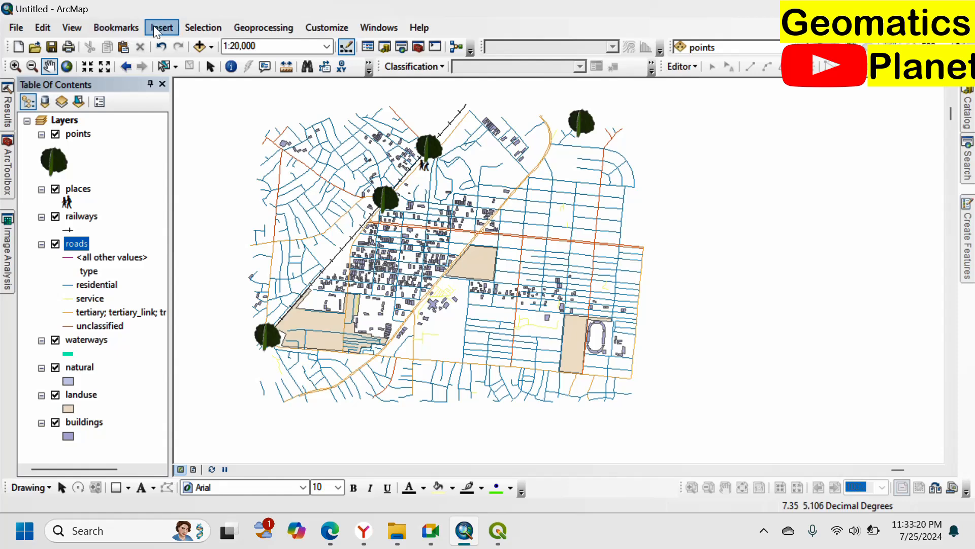
pyautogui.click(80, 28)
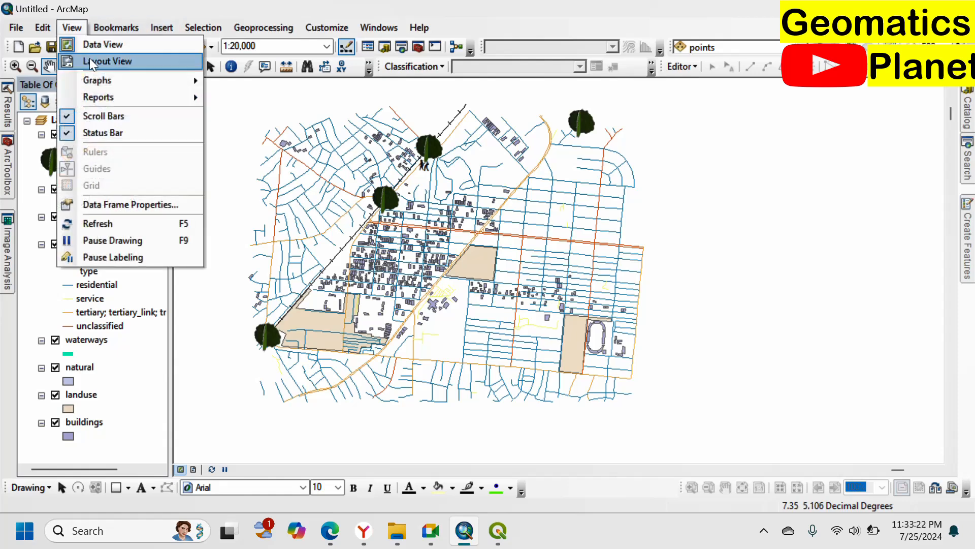
pyautogui.click(89, 59)
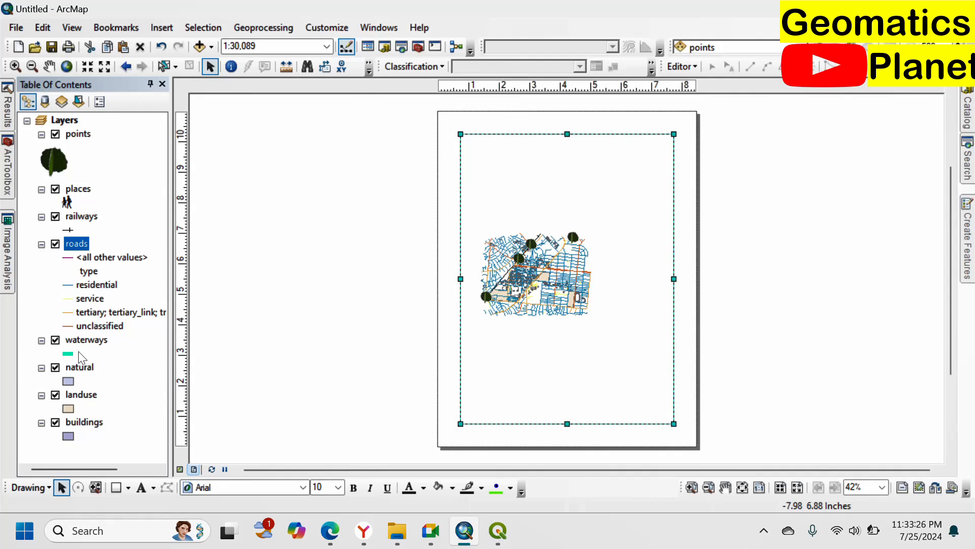
pyautogui.rightClick(83, 243)
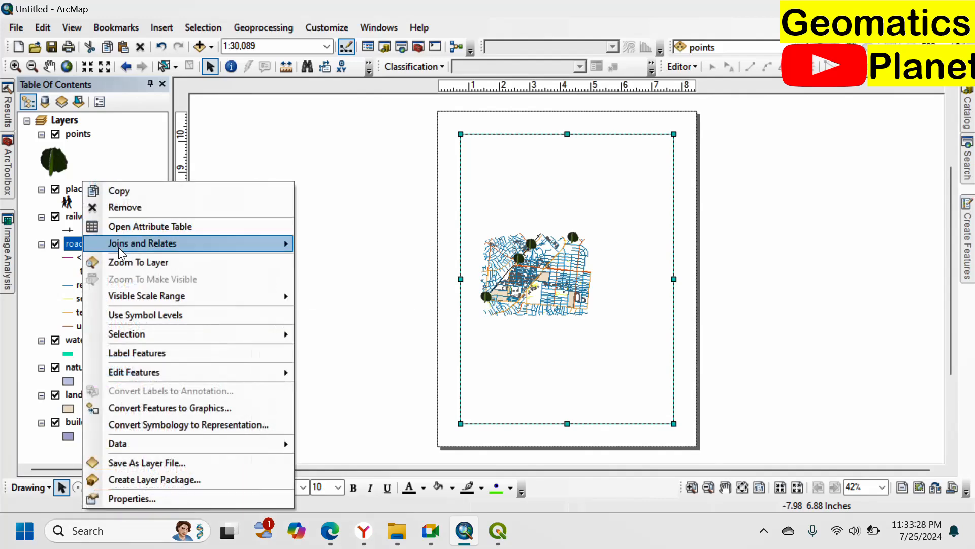
pyautogui.click(137, 261)
pyautogui.click(551, 287)
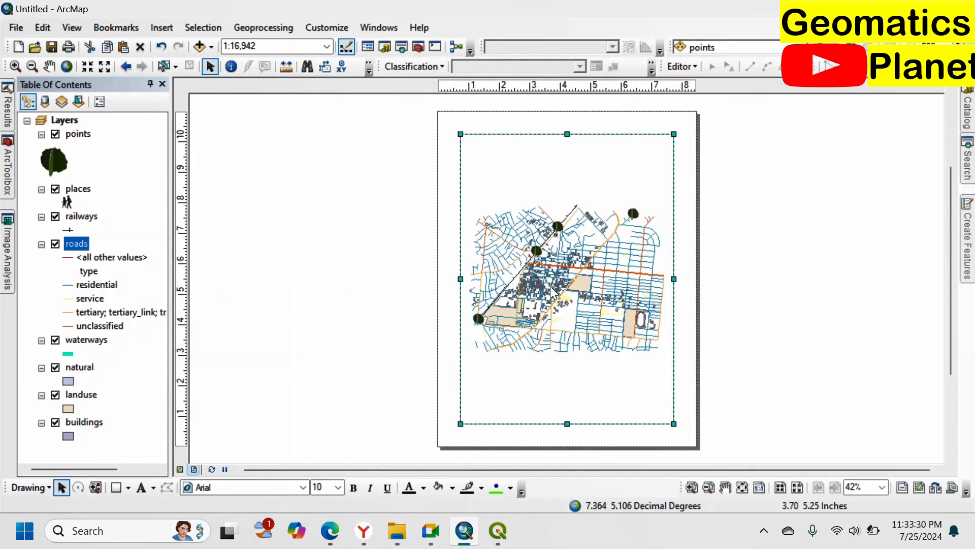
# Step: Stop sharing the screen in Google Meet
pyautogui.moveTo(432, 529)
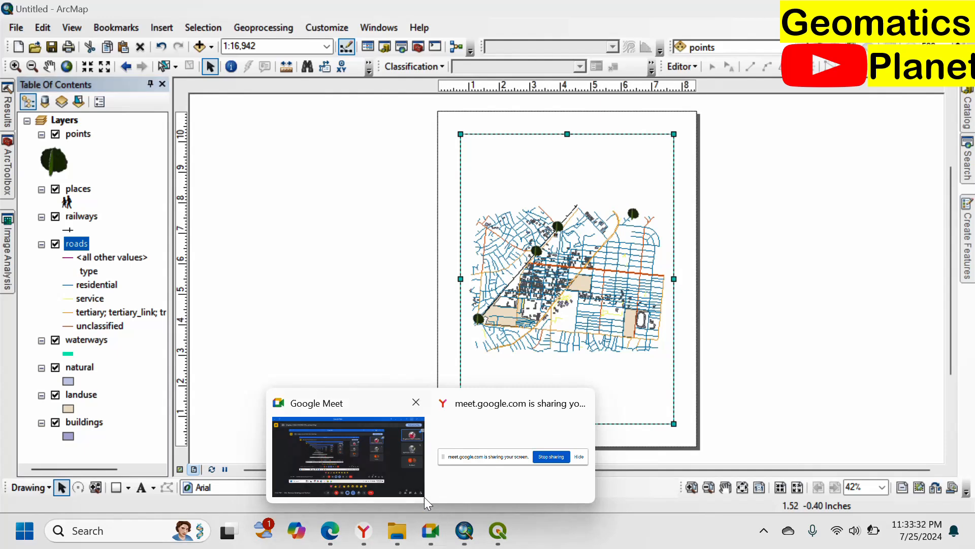
pyautogui.click(544, 458)
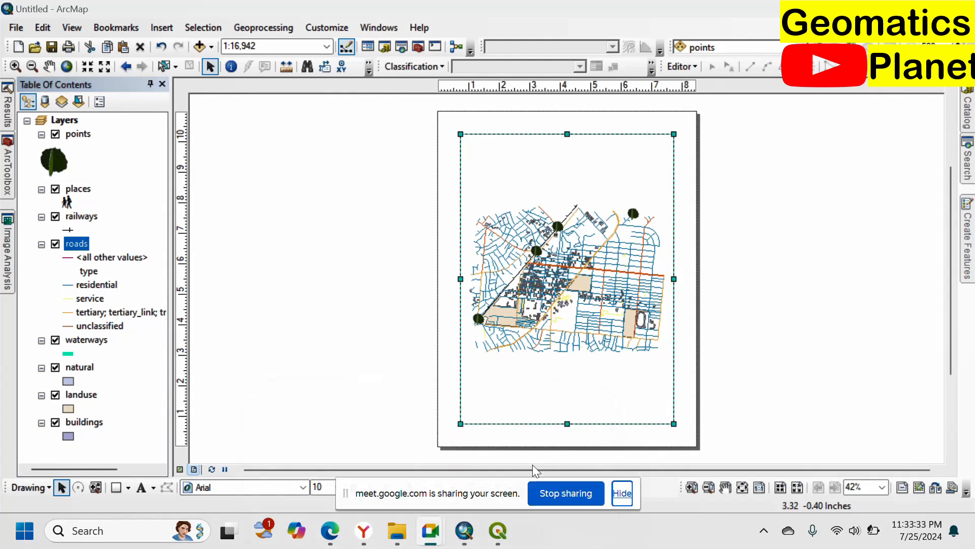
pyautogui.click(545, 492)
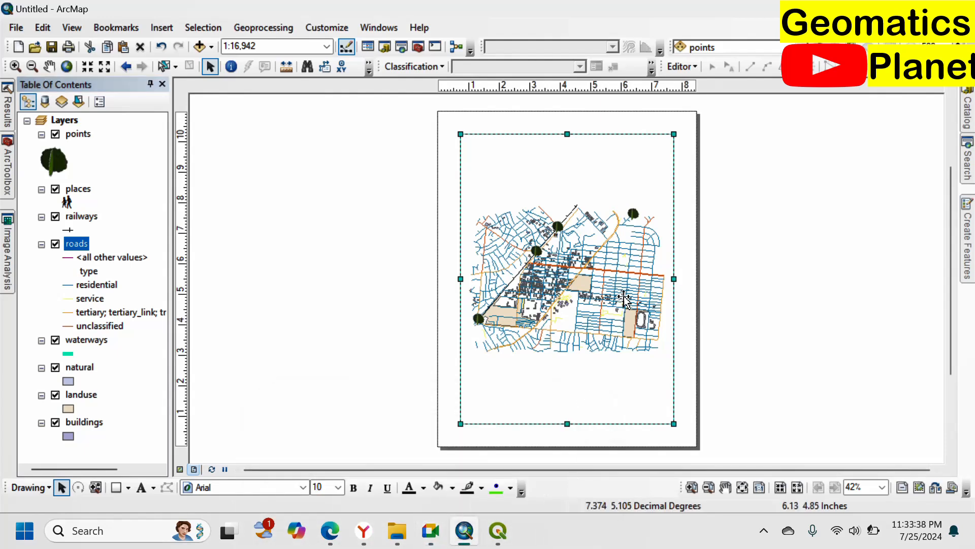